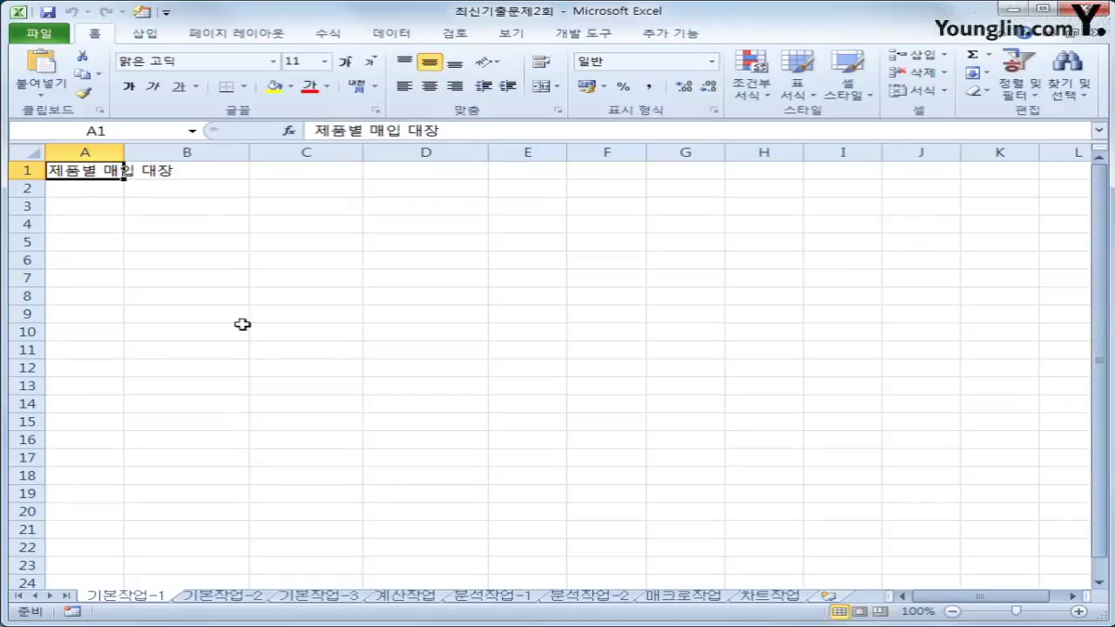
# On the 기본작업-2 sheet, merge and center the title across B1:H1
pyautogui.click(241, 595)
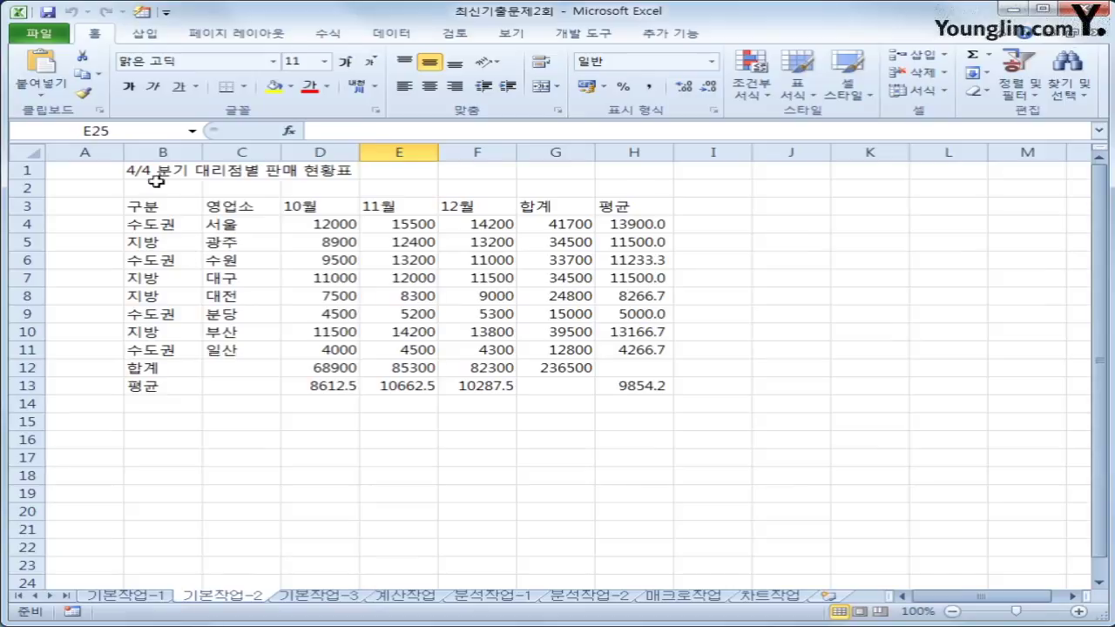
pyautogui.moveTo(153, 173); pyautogui.dragTo(632, 180)
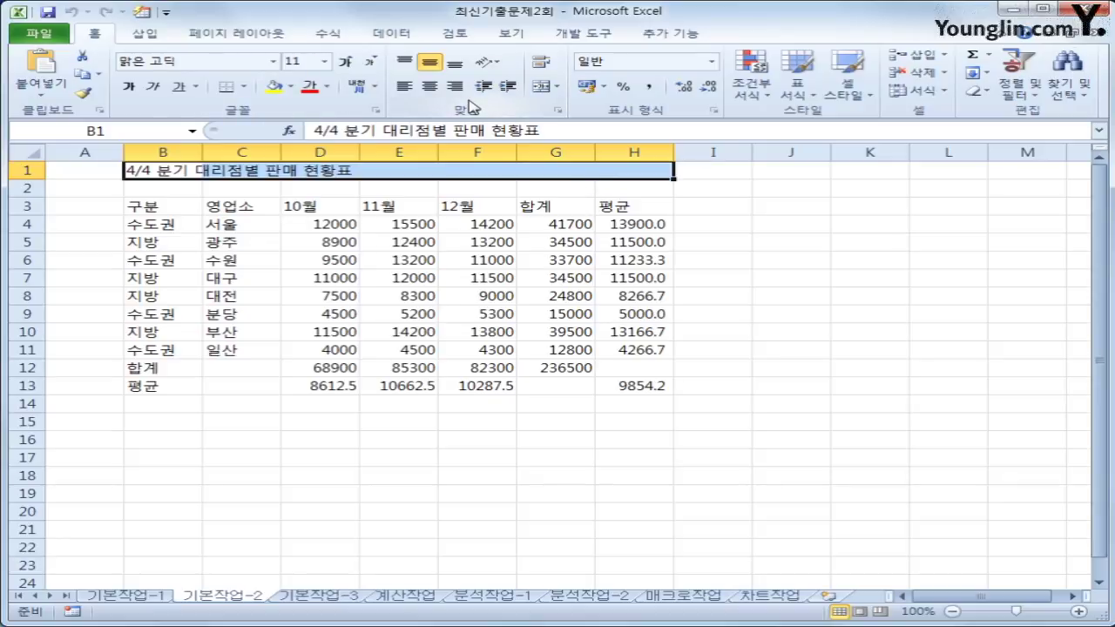
pyautogui.click(541, 87)
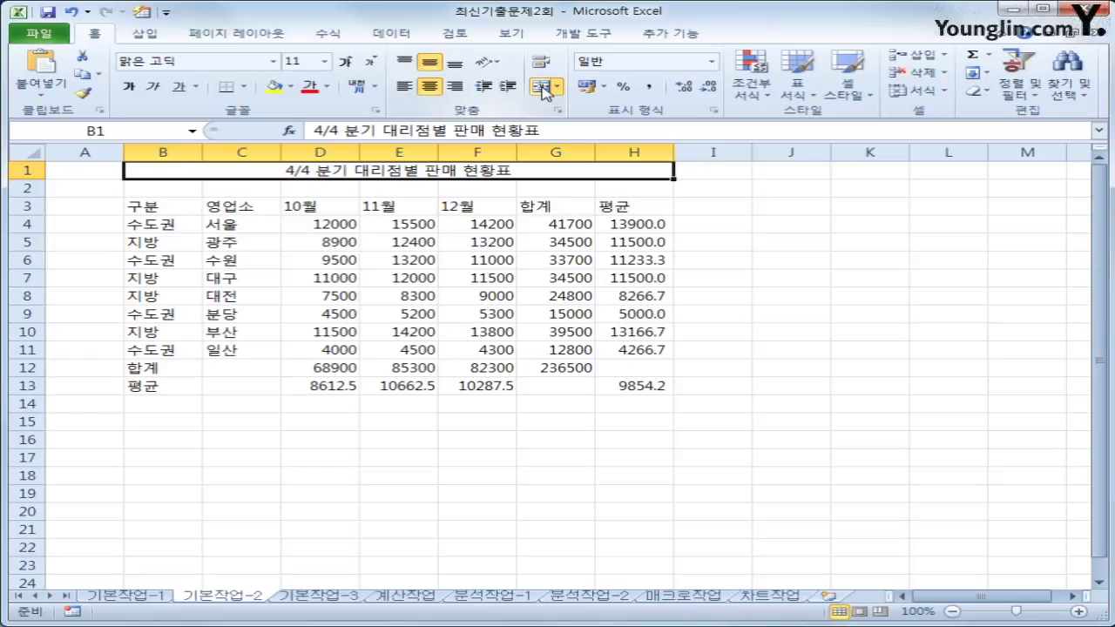
# Set the font of the merged title in B1 to 새굴림
pyautogui.click(274, 63)
pyautogui.scroll(-1, 416, 116)
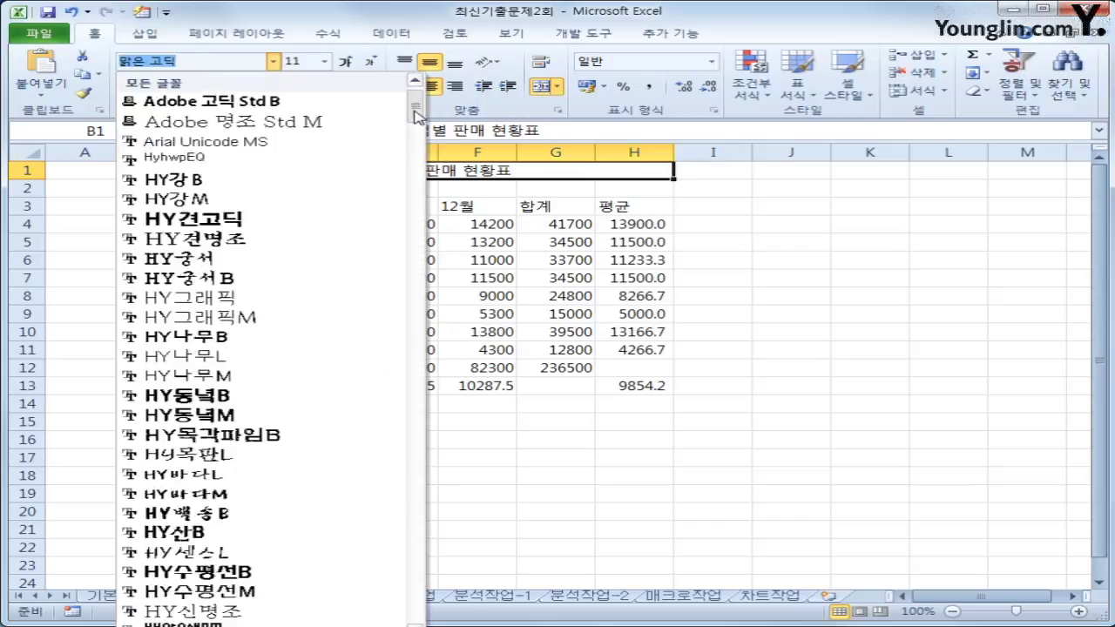
pyautogui.moveTo(417, 116); pyautogui.dragTo(415, 166)
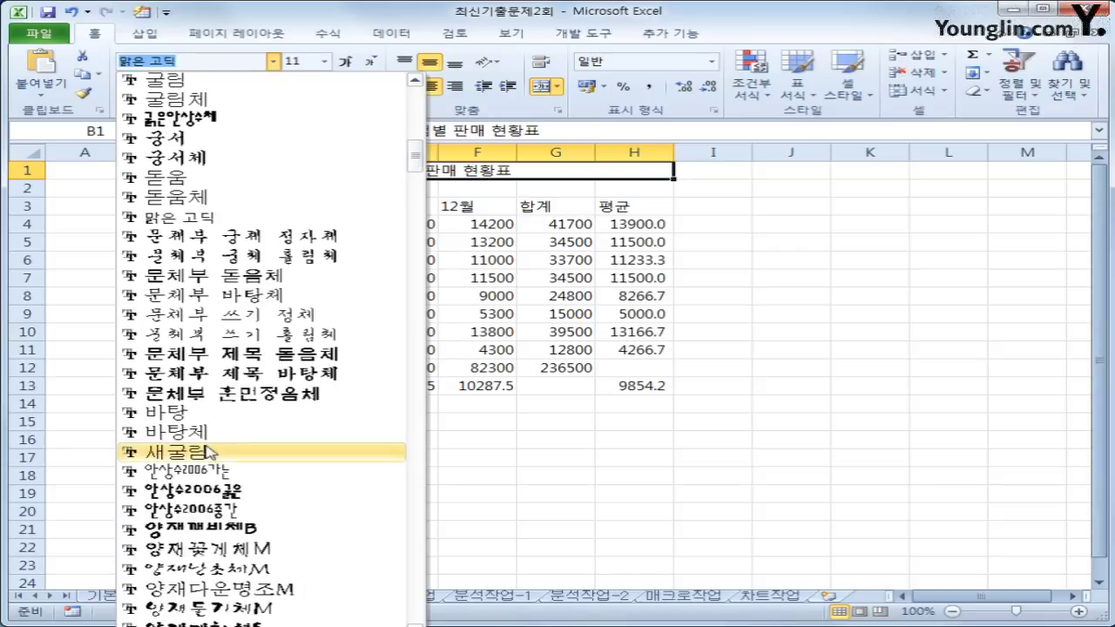
pyautogui.click(206, 455)
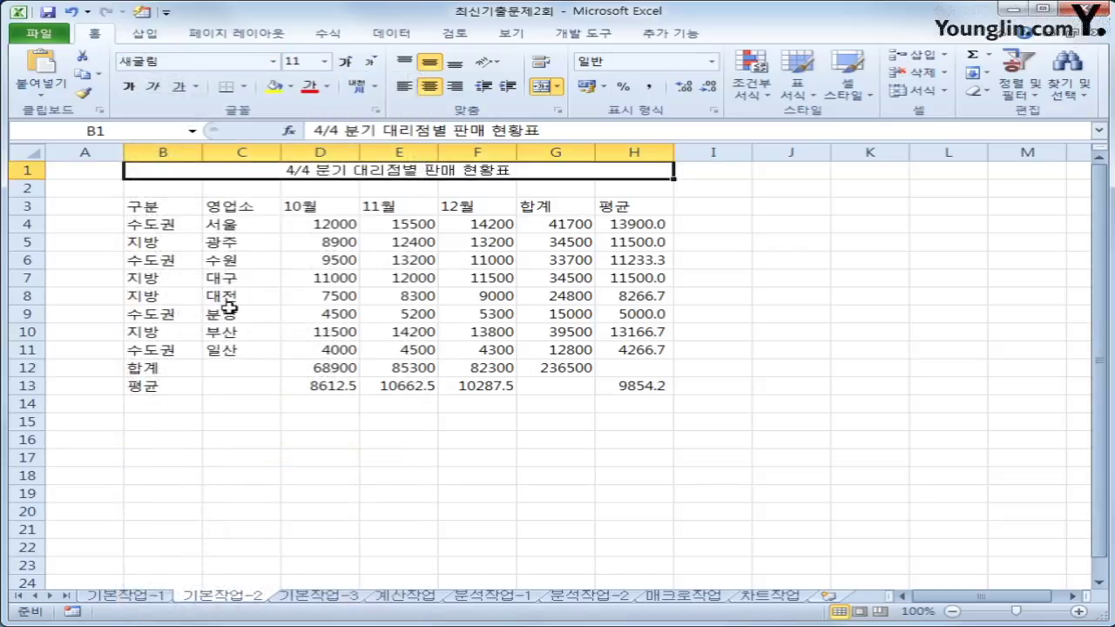
# Set the font size of the merged title in B1 to 18
pyautogui.click(346, 61)
pyautogui.click(345, 61)
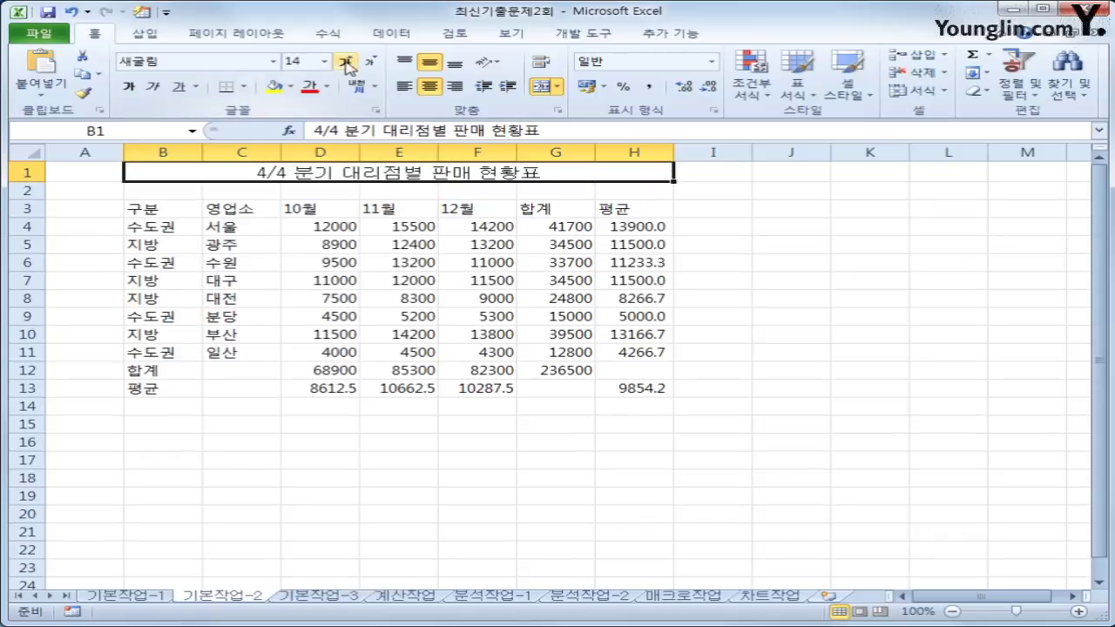
pyautogui.click(345, 62)
pyautogui.click(345, 62)
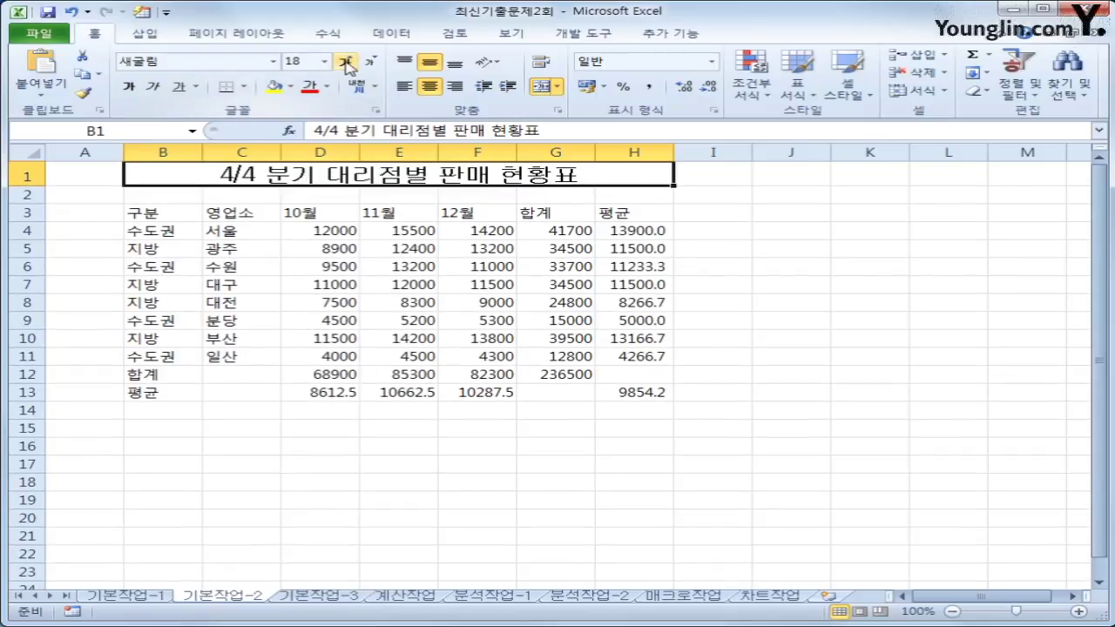
pyautogui.click(323, 65)
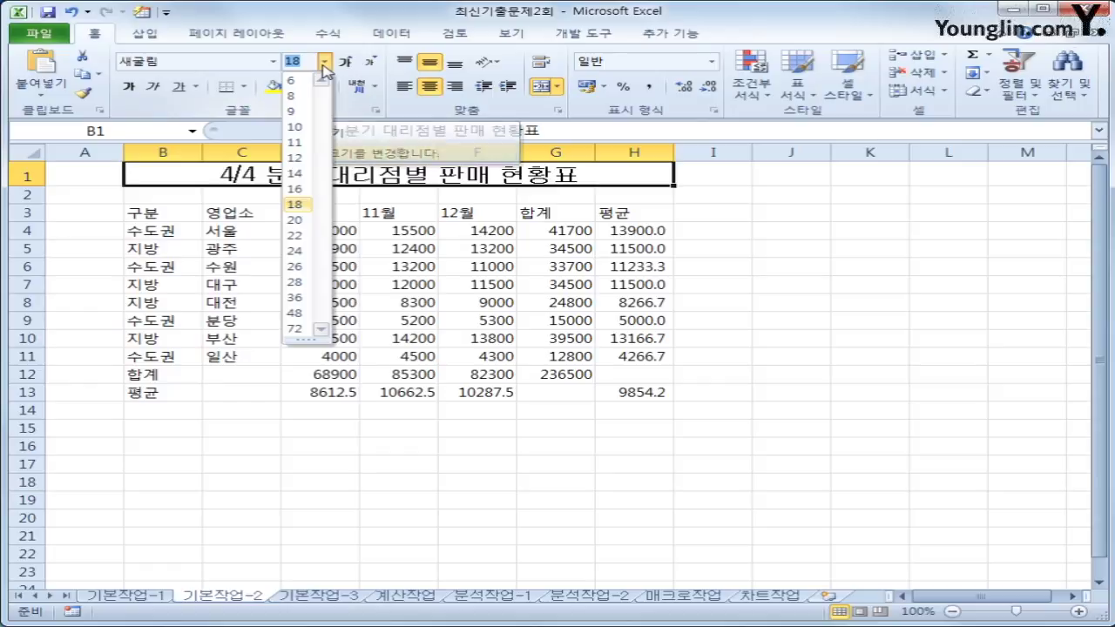
pyautogui.click(301, 205)
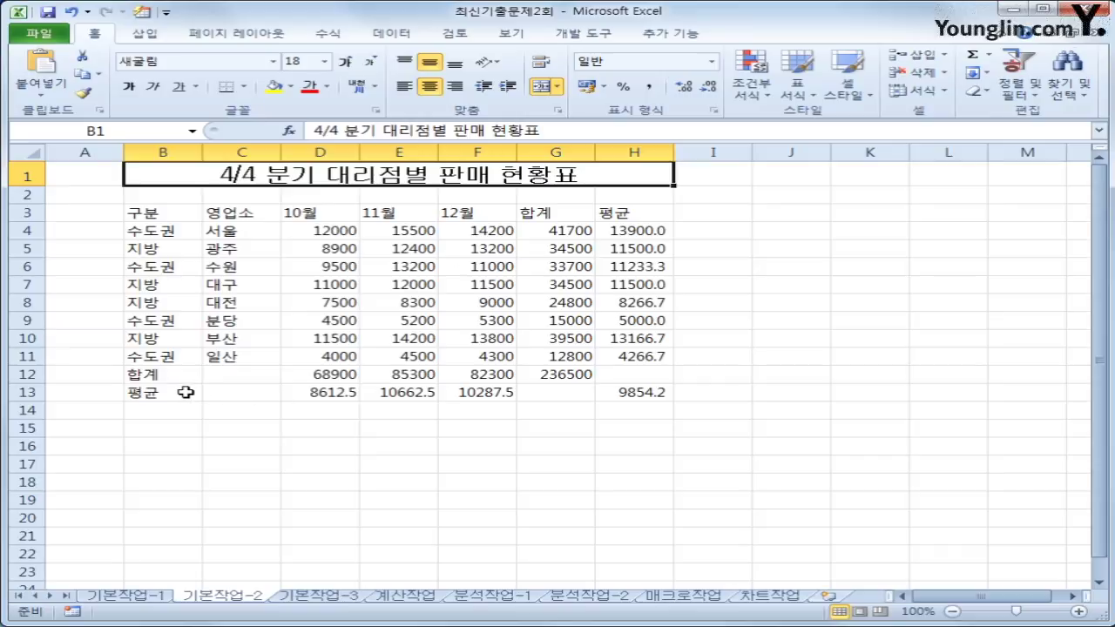
# Merge and center B12:C12 (합계) and B13:C13 (평균) as two separate ranges
pyautogui.moveTo(184, 377); pyautogui.dragTo(224, 372)
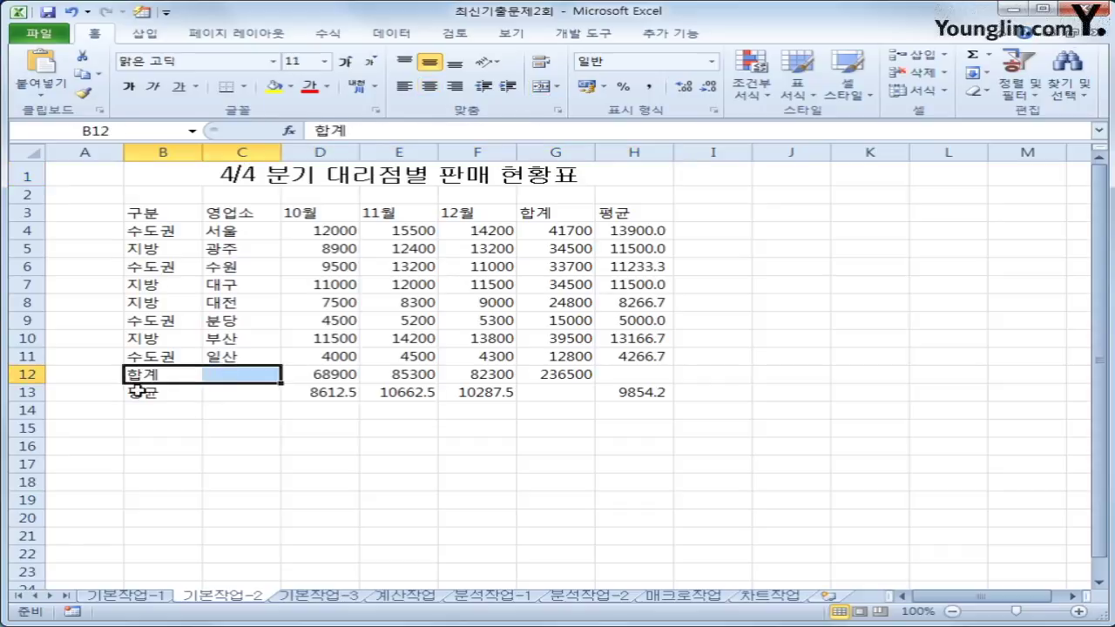
pyautogui.moveTo(150, 392); pyautogui.dragTo(212, 393)
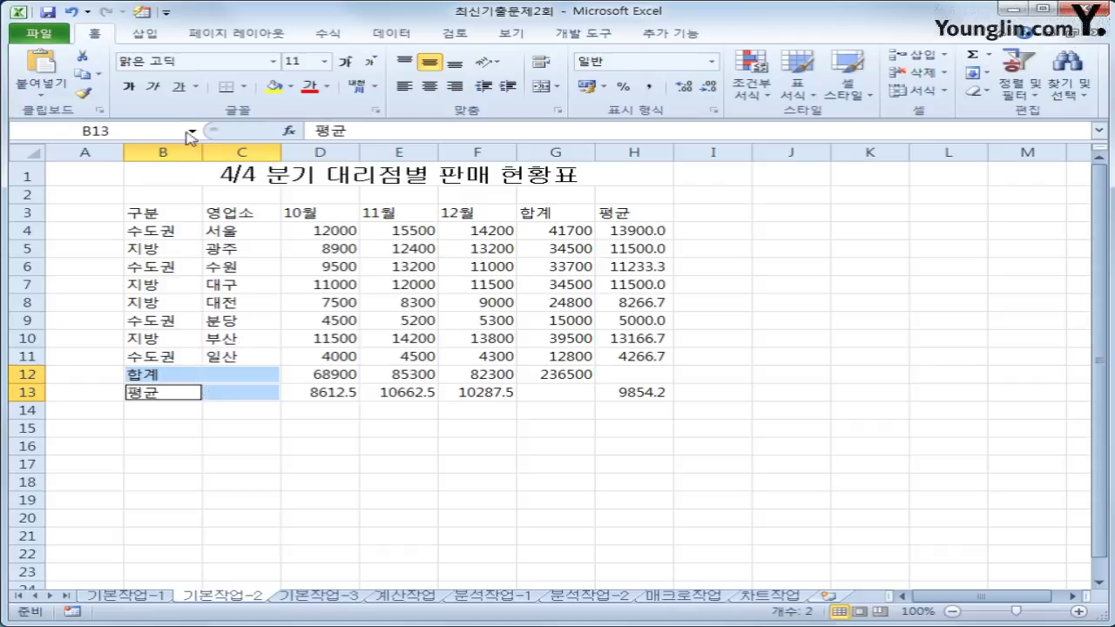
pyautogui.click(543, 87)
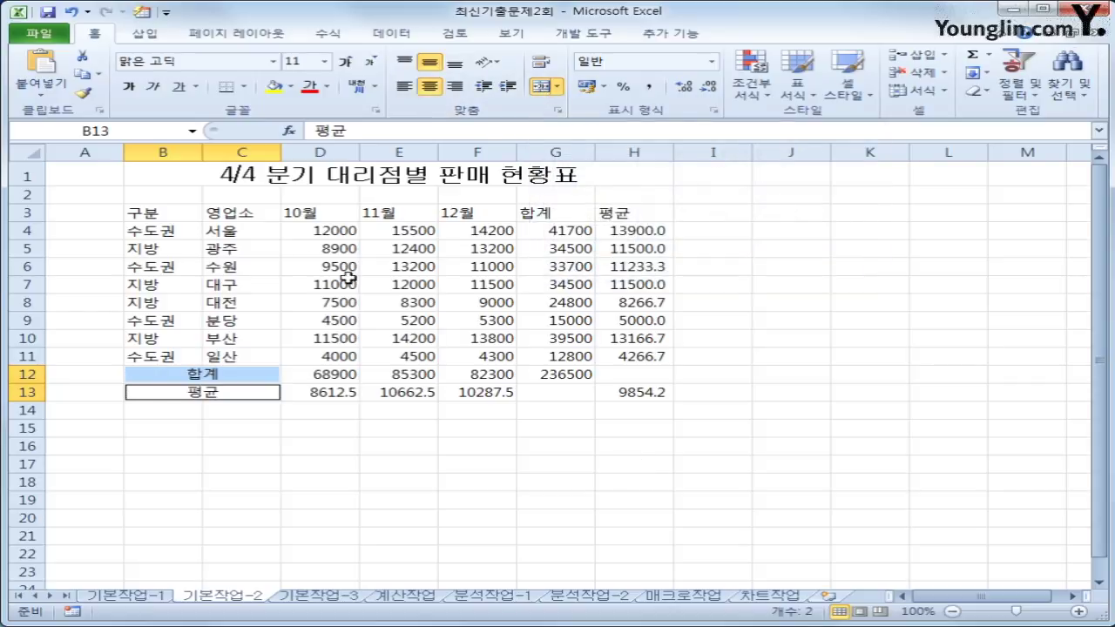
# Fill the header row B3:H3 with the standard orange color and center its text horizontally
pyautogui.moveTo(174, 215); pyautogui.dragTo(622, 209)
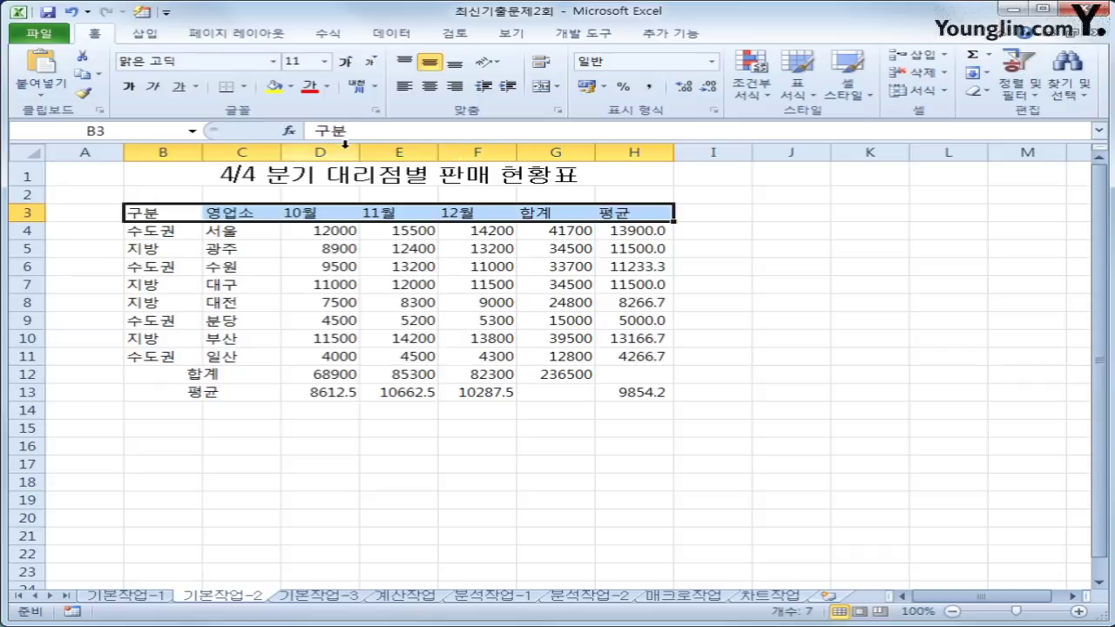
pyautogui.click(291, 87)
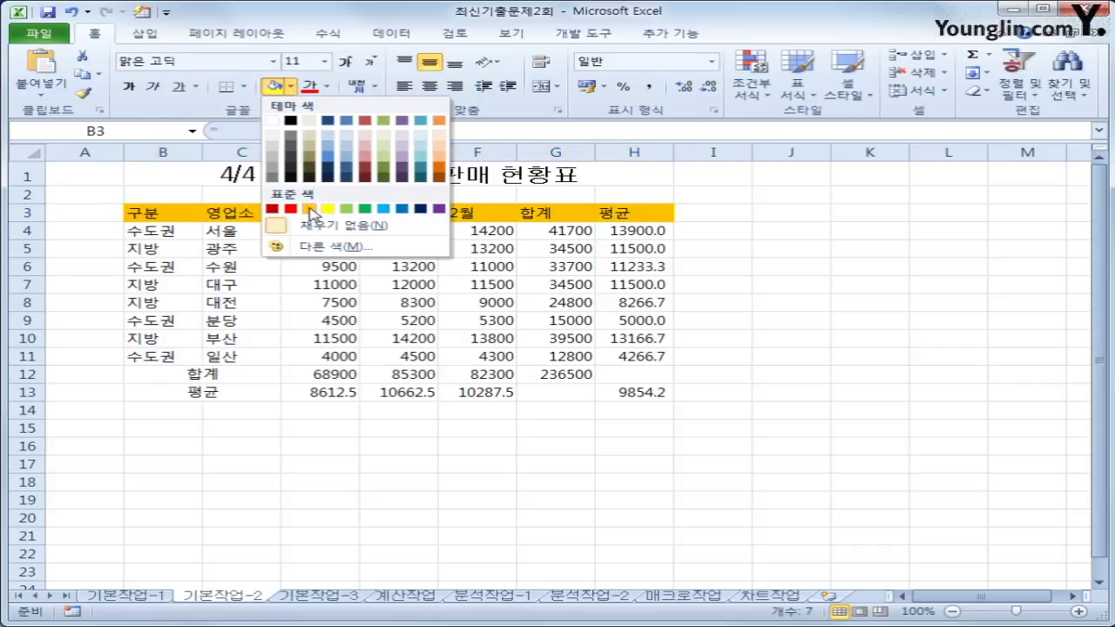
pyautogui.click(309, 207)
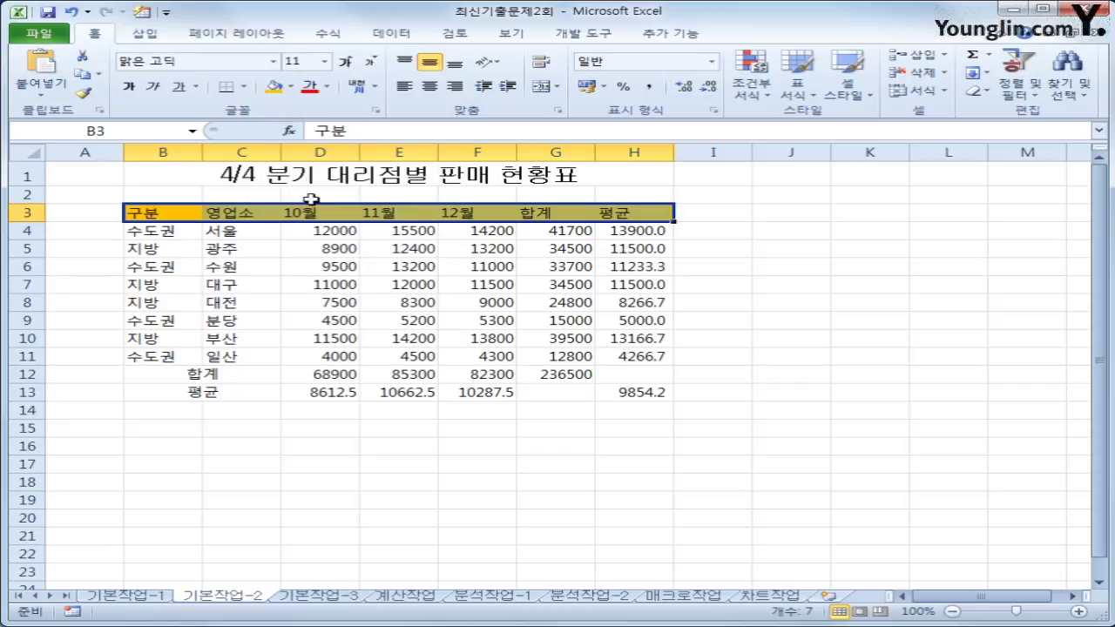
pyautogui.click(427, 88)
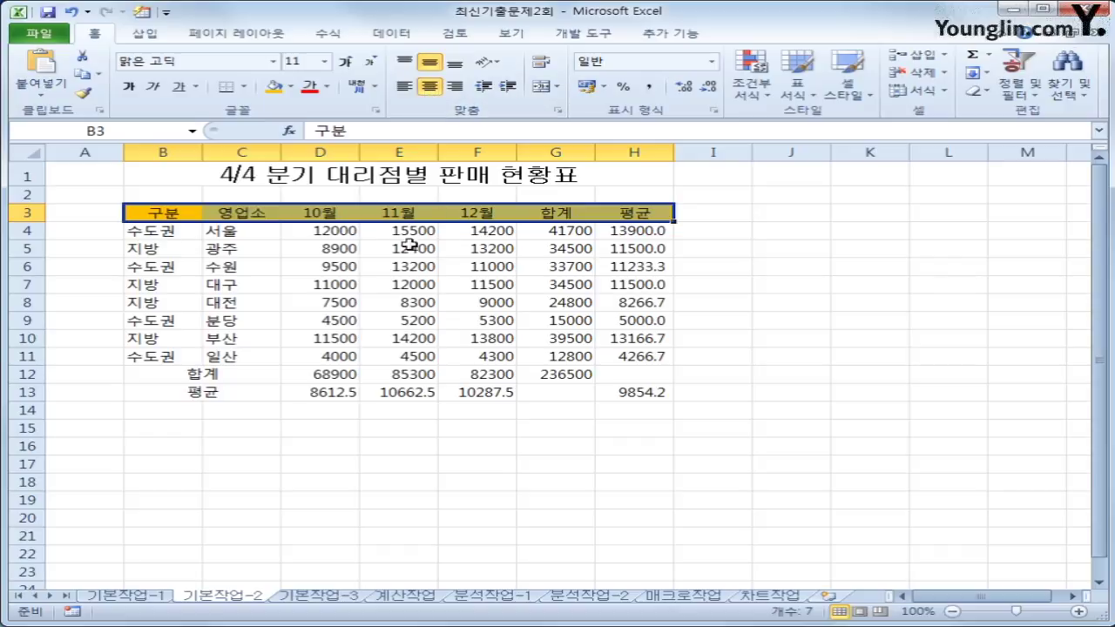
# Apply the comma style to the figures in D4:G13
pyautogui.moveTo(348, 233); pyautogui.dragTo(537, 391)
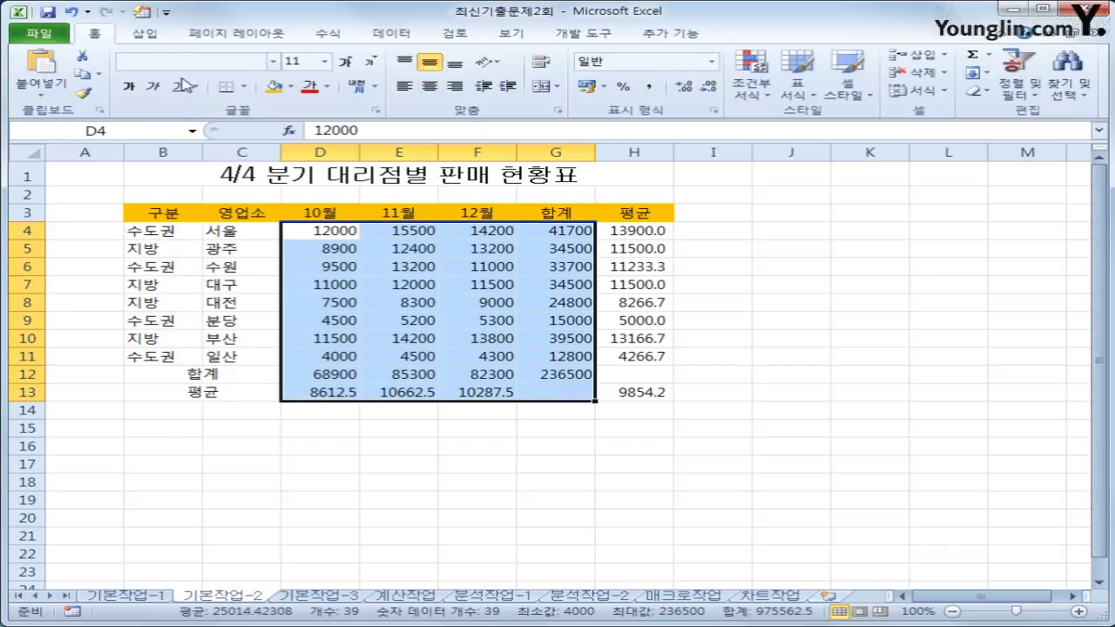
pyautogui.click(648, 91)
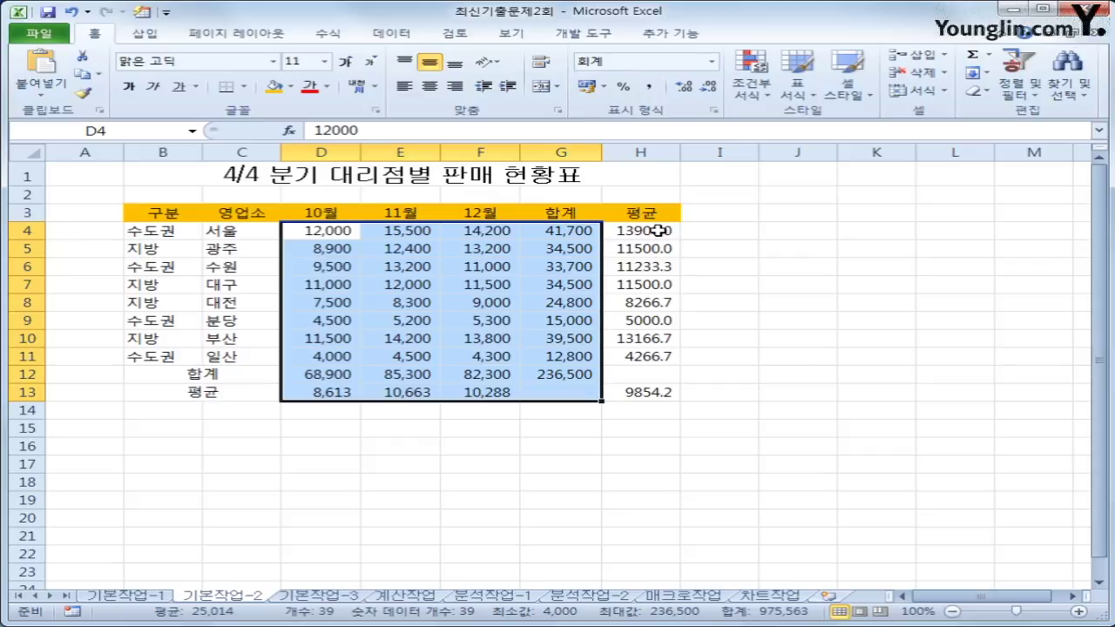
# Apply the custom number format #,##0원 to the averages in H4:H13
pyautogui.moveTo(653, 230); pyautogui.dragTo(658, 392)
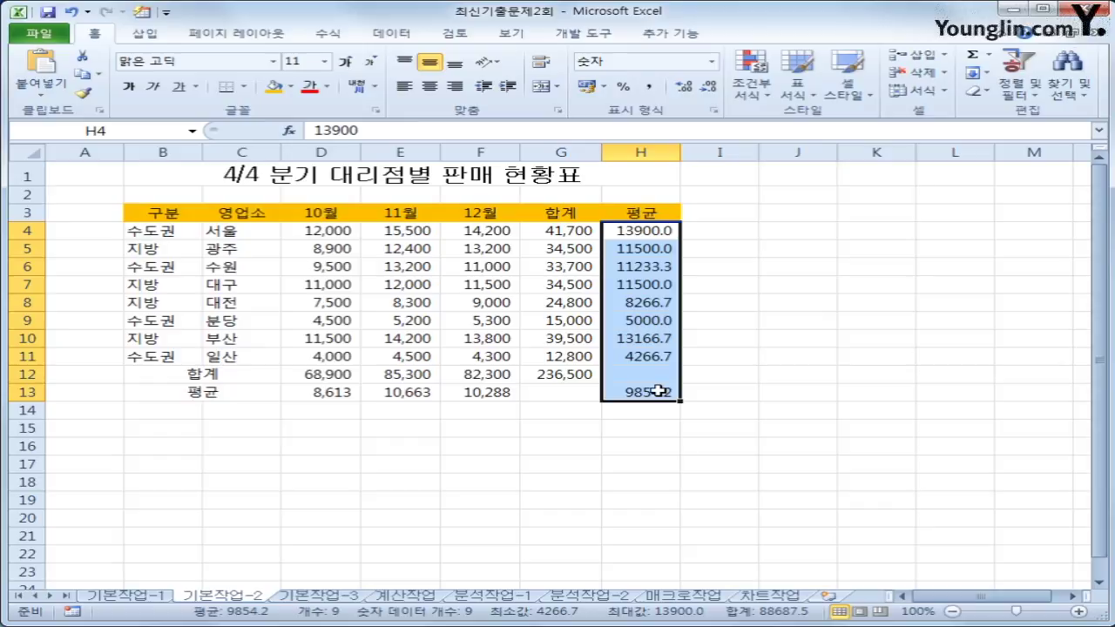
pyautogui.rightClick(631, 238)
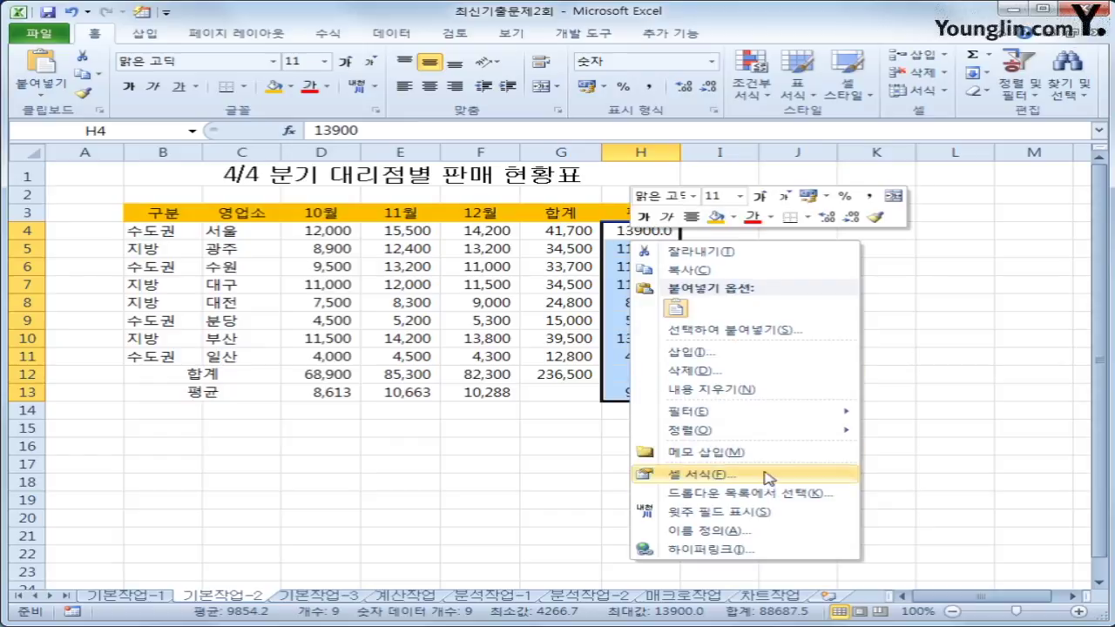
pyautogui.click(764, 473)
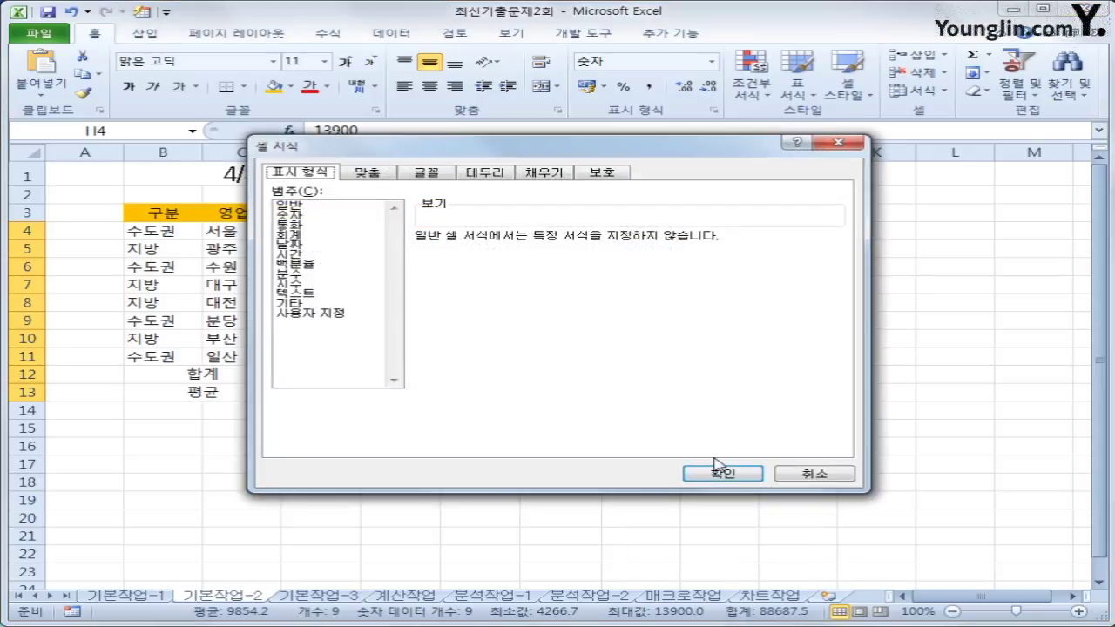
pyautogui.click(334, 313)
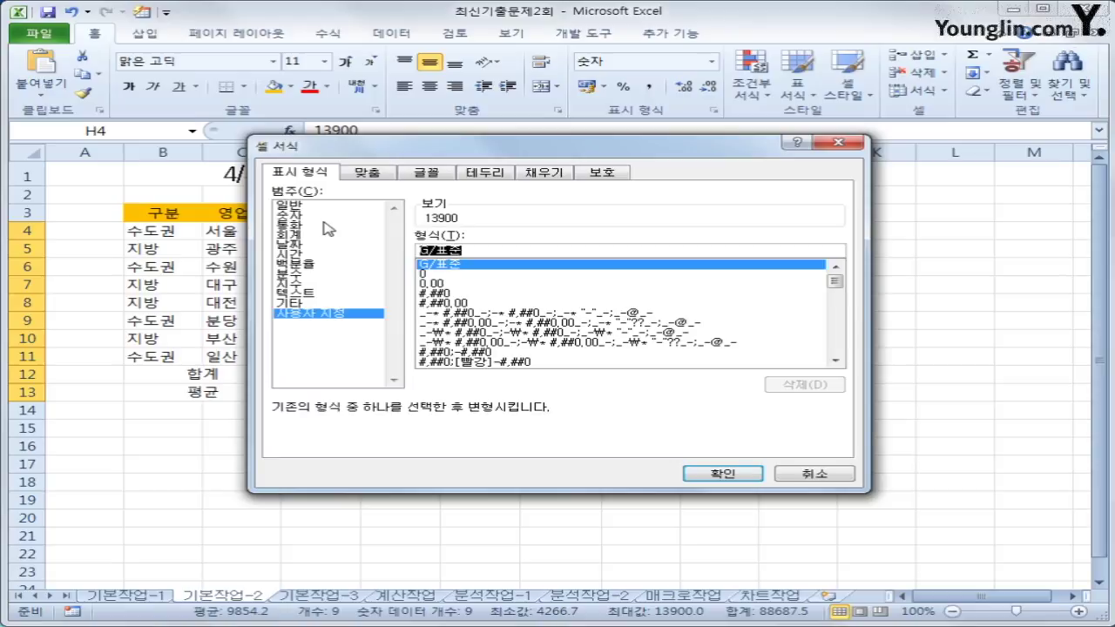
pyautogui.write('#,')
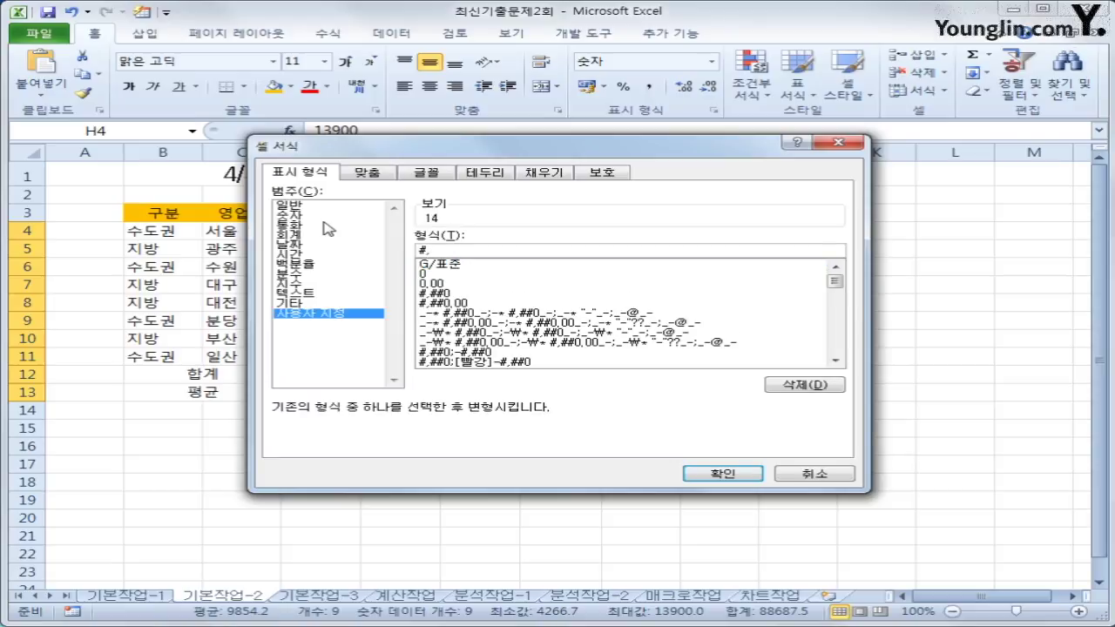
pyautogui.write('##0')
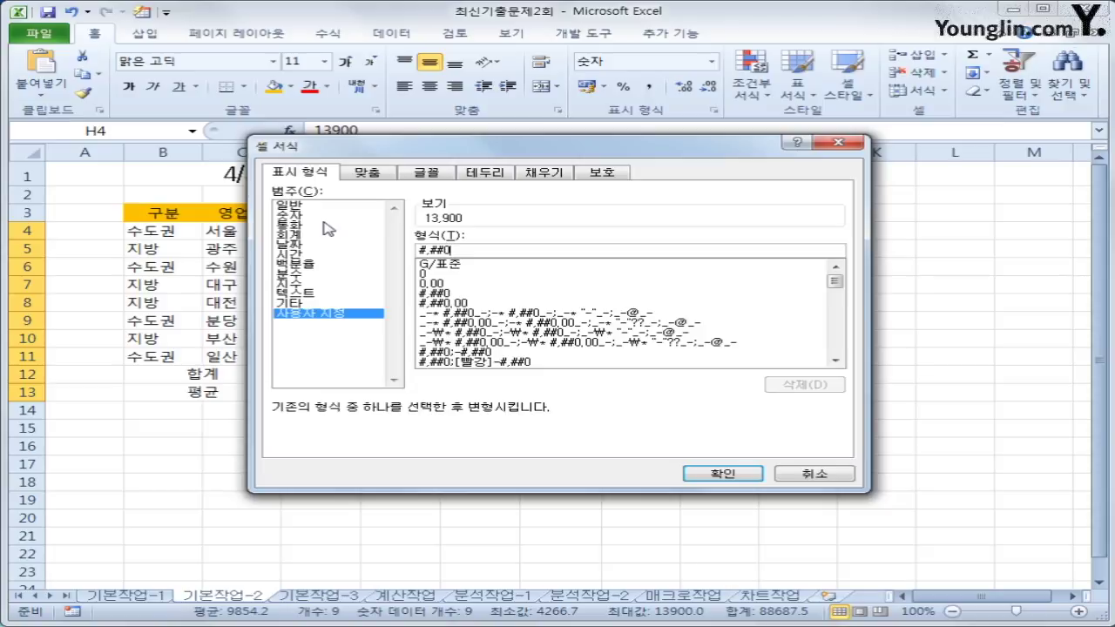
pyautogui.write('우')
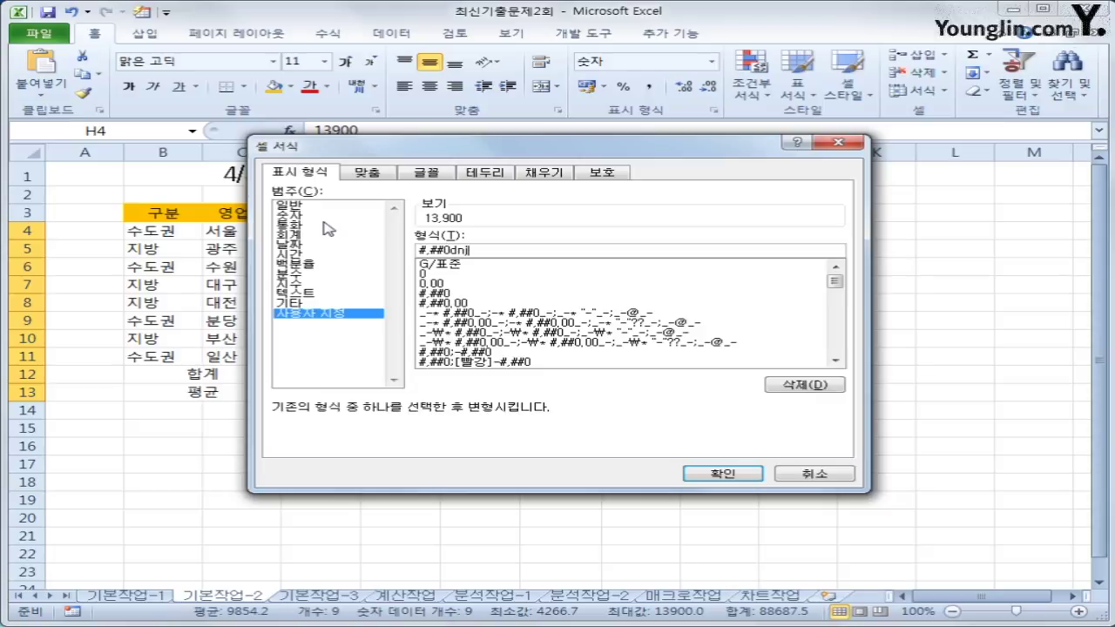
pyautogui.press('BackSpace')
pyautogui.write('우원')
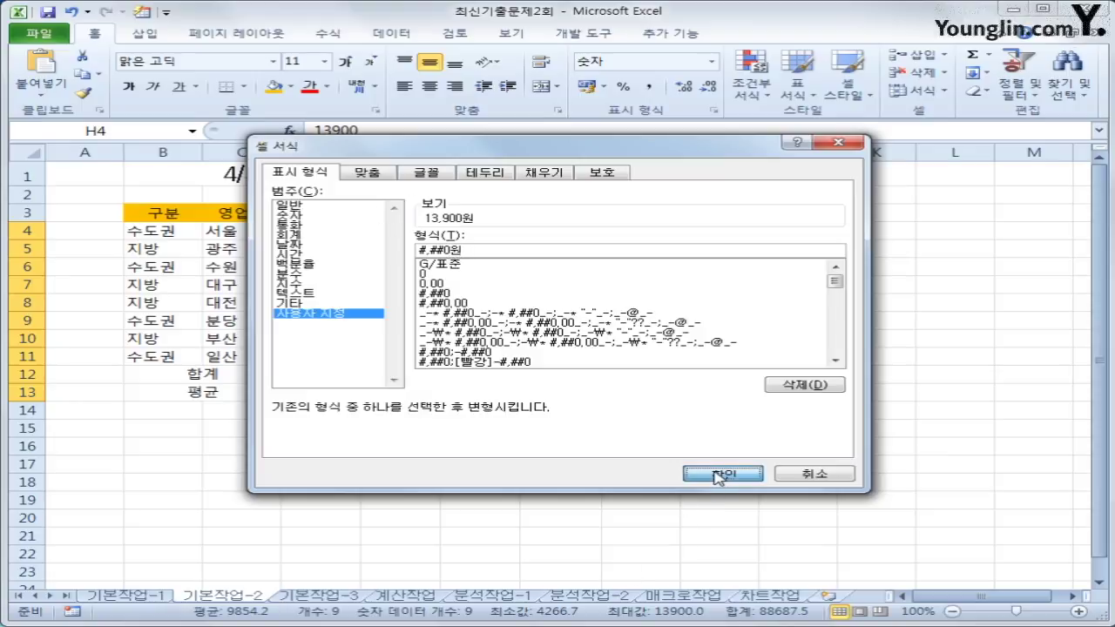
pyautogui.click(721, 474)
pyautogui.click(766, 461)
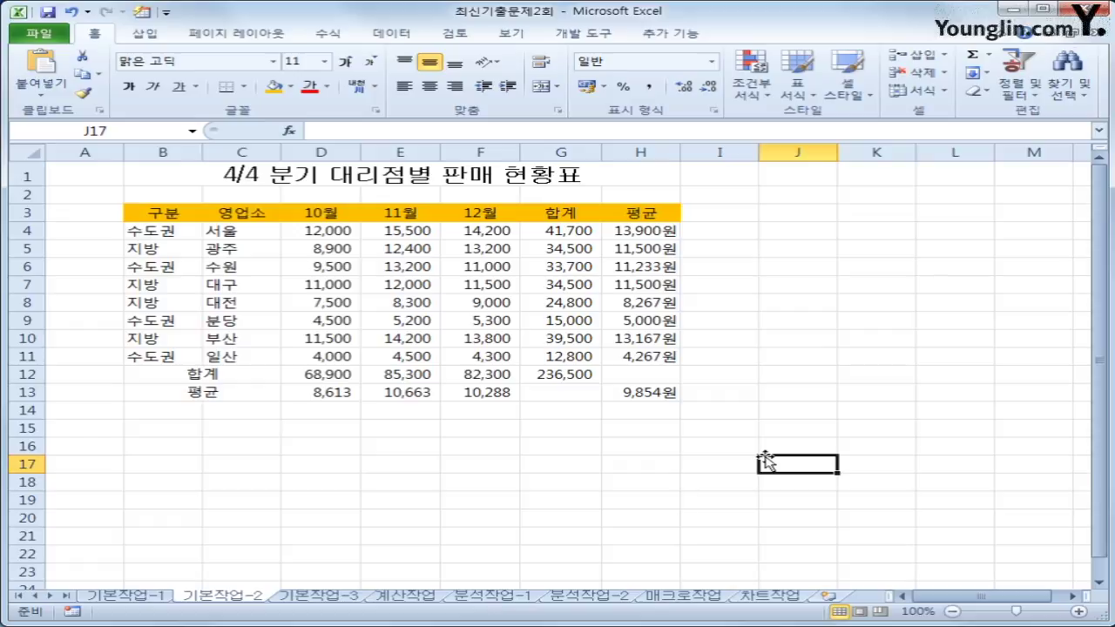
# Insert a comment reading 최저 판매 영업소 on cell H11, replacing its default text, and keep the comment always displayed
pyautogui.click(641, 372)
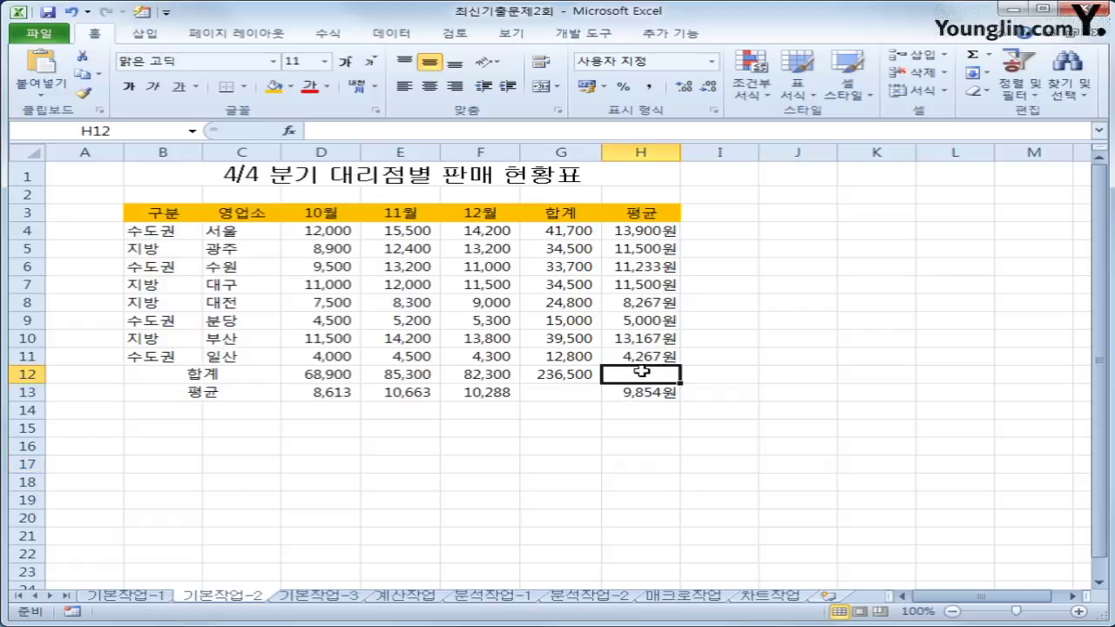
pyautogui.click(645, 350)
pyautogui.rightClick(647, 353)
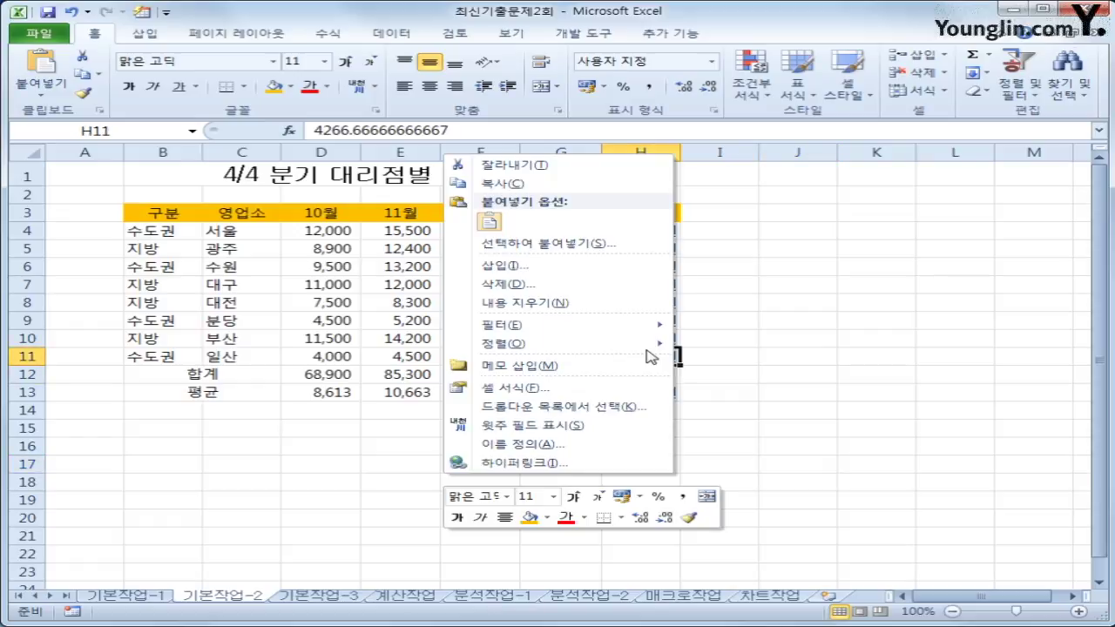
pyautogui.click(612, 379)
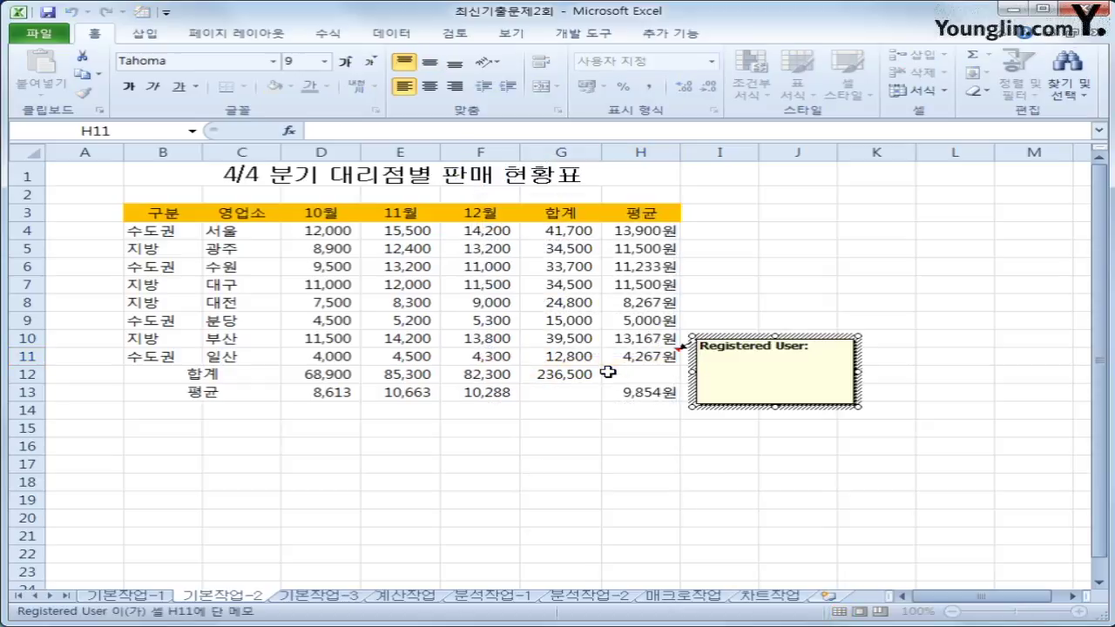
pyautogui.hotkey('ctrl', 'a')
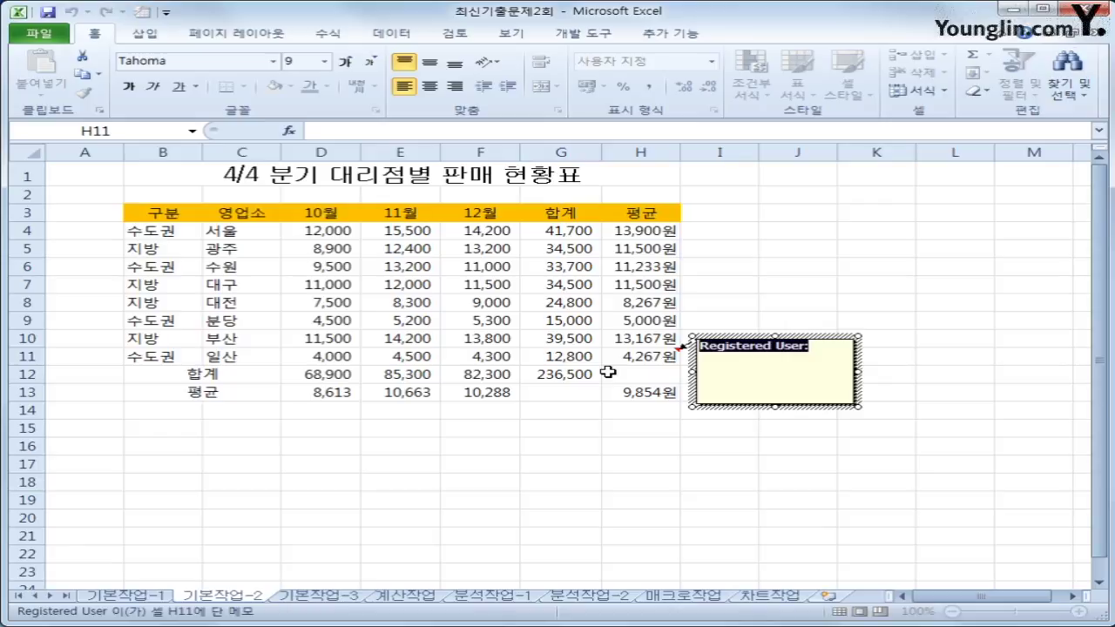
pyautogui.write('최저 판매 ')
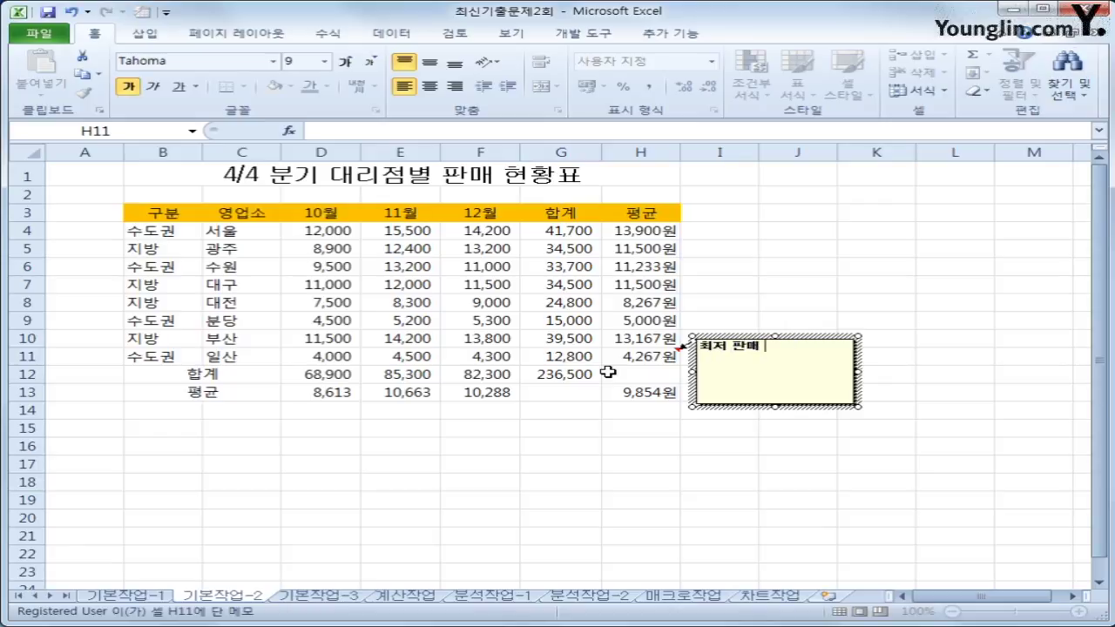
pyautogui.write('영업소')
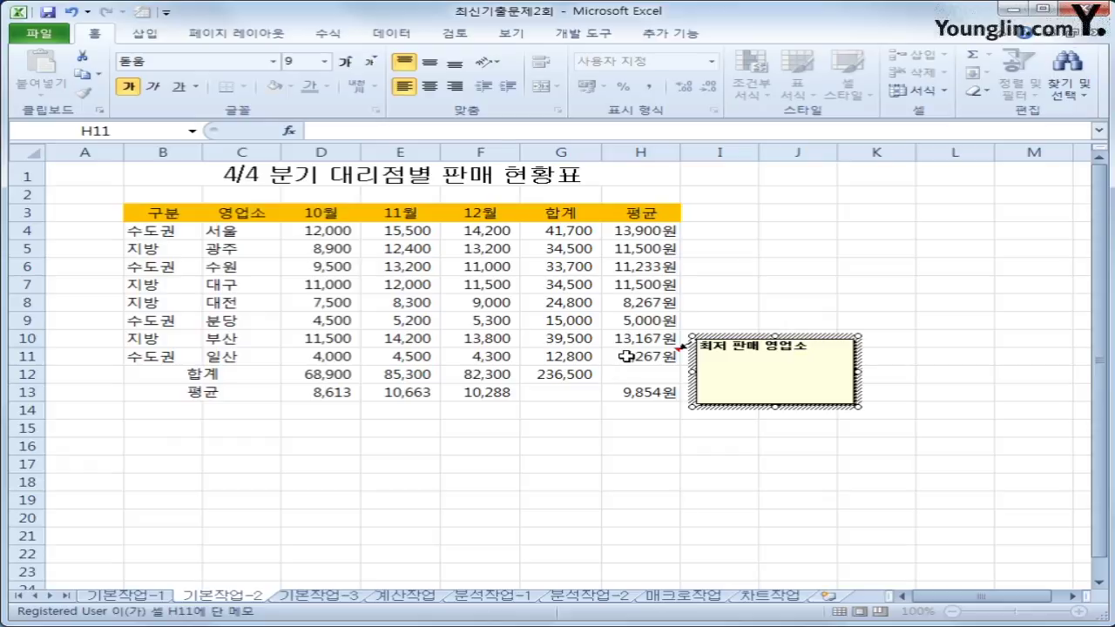
pyautogui.rightClick(624, 356)
pyautogui.click(593, 384)
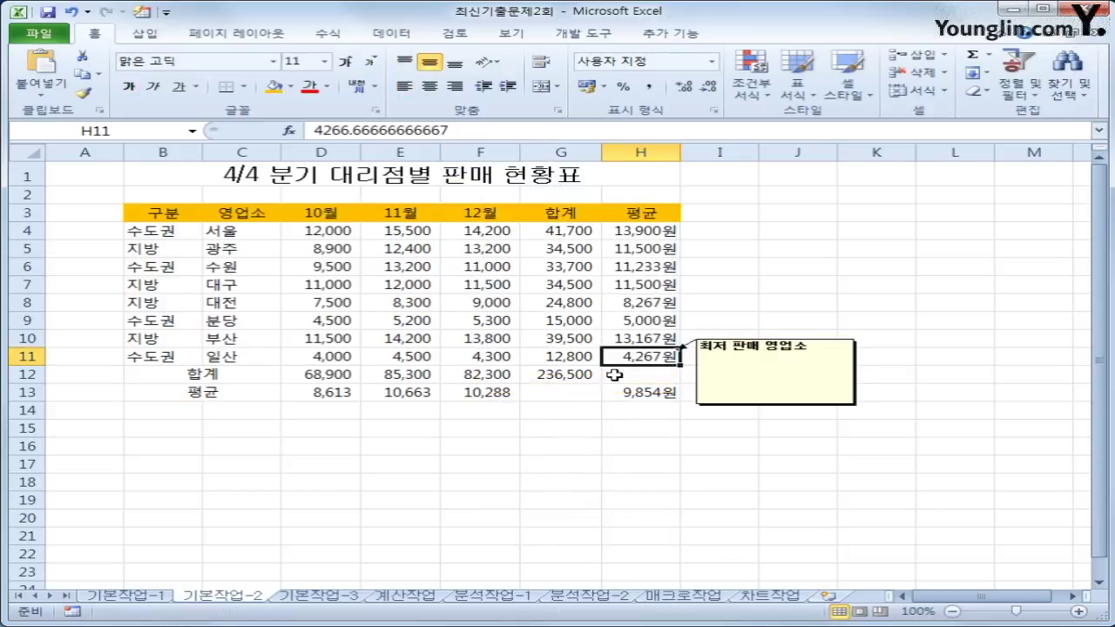
# Turn on automatic sizing for the comment on cell H11 so its box fits the text
pyautogui.click(730, 339)
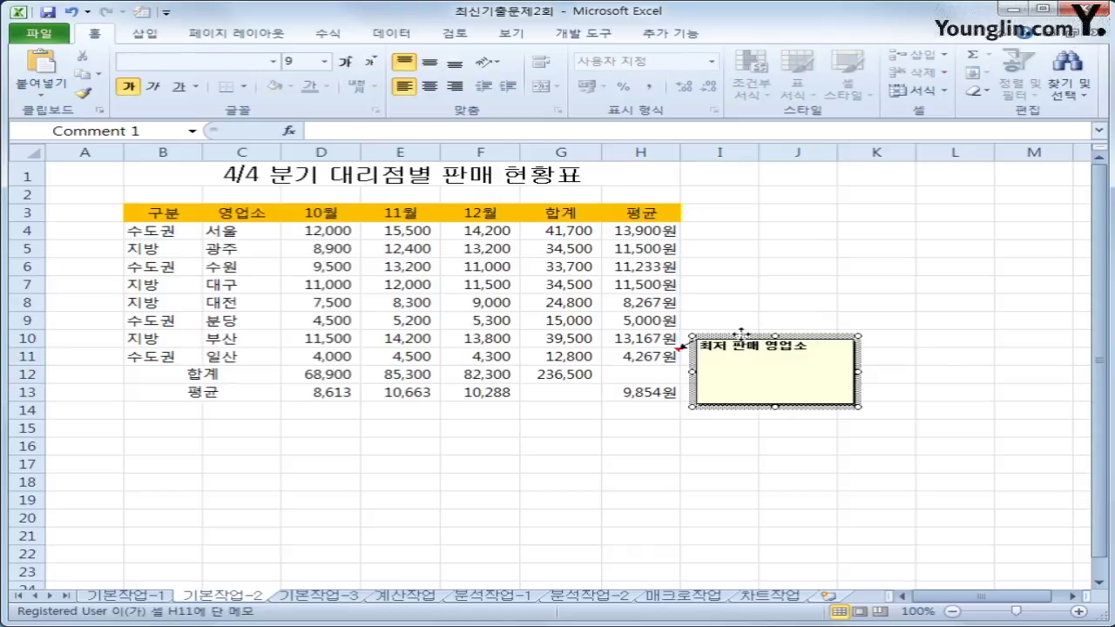
pyautogui.rightClick(742, 339)
pyautogui.click(823, 526)
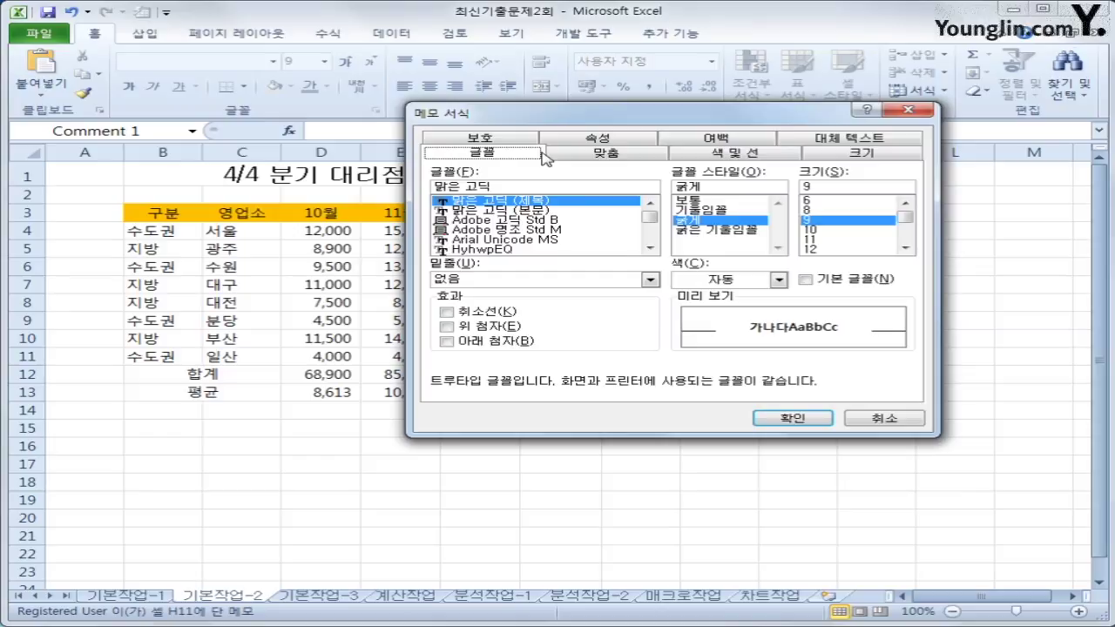
pyautogui.click(571, 154)
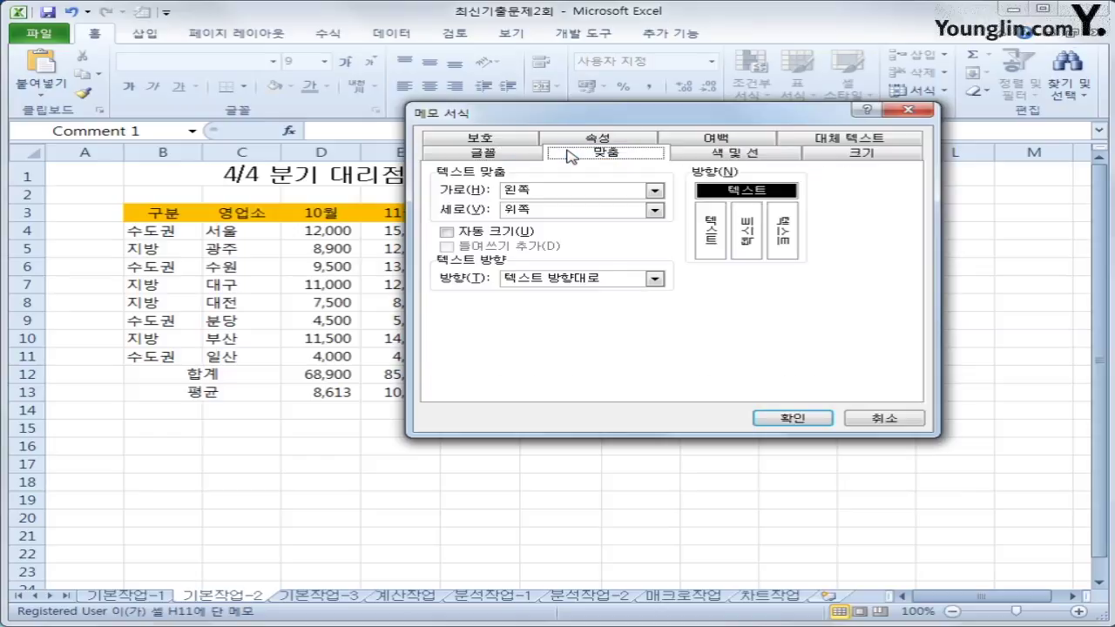
pyautogui.click(470, 235)
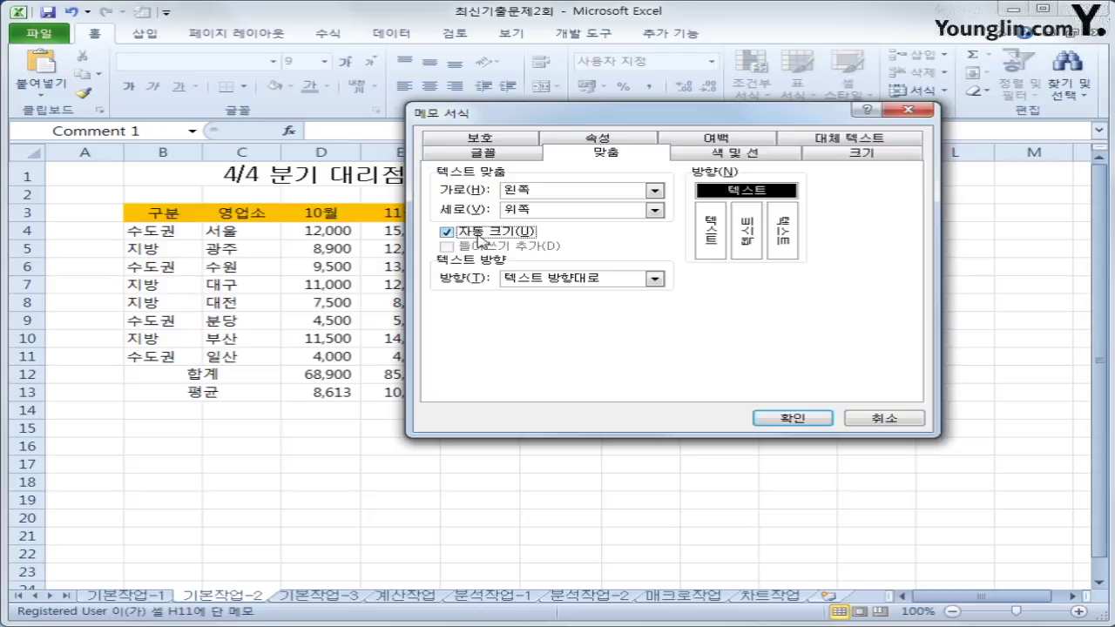
pyautogui.click(788, 418)
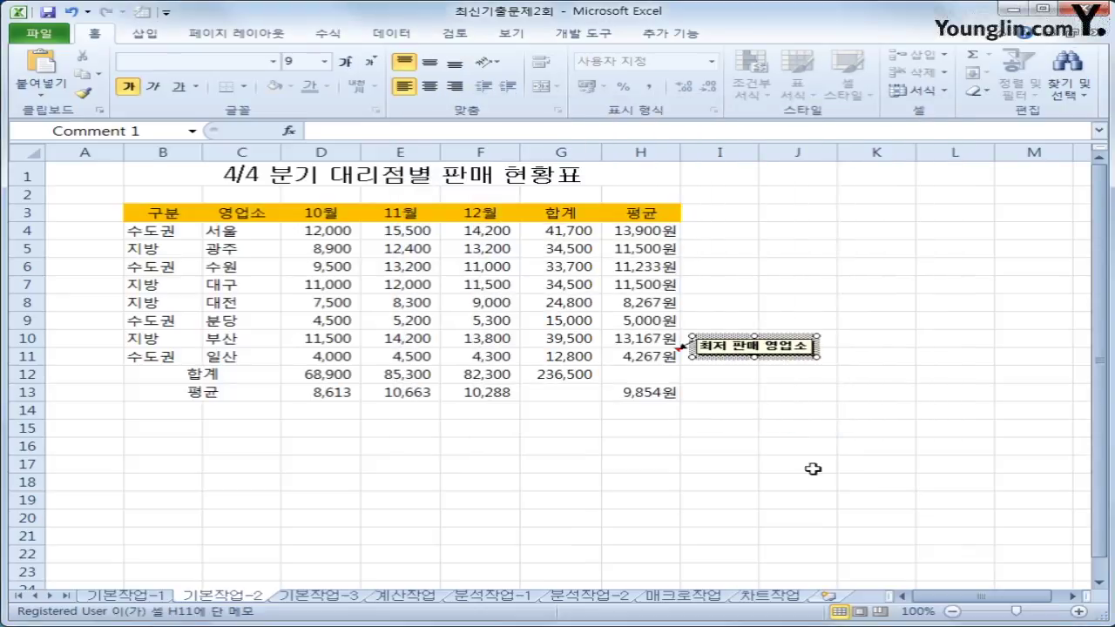
pyautogui.click(811, 468)
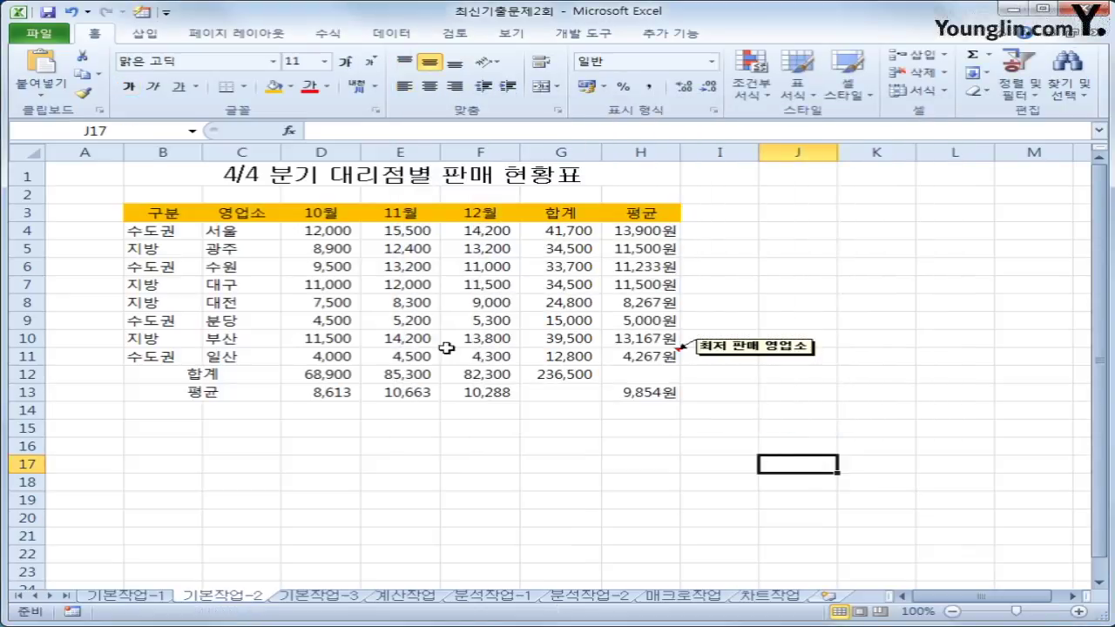
# Apply all borders to the table B3:H13 and add a thick box border around it
pyautogui.moveTo(163, 213); pyautogui.dragTo(624, 398)
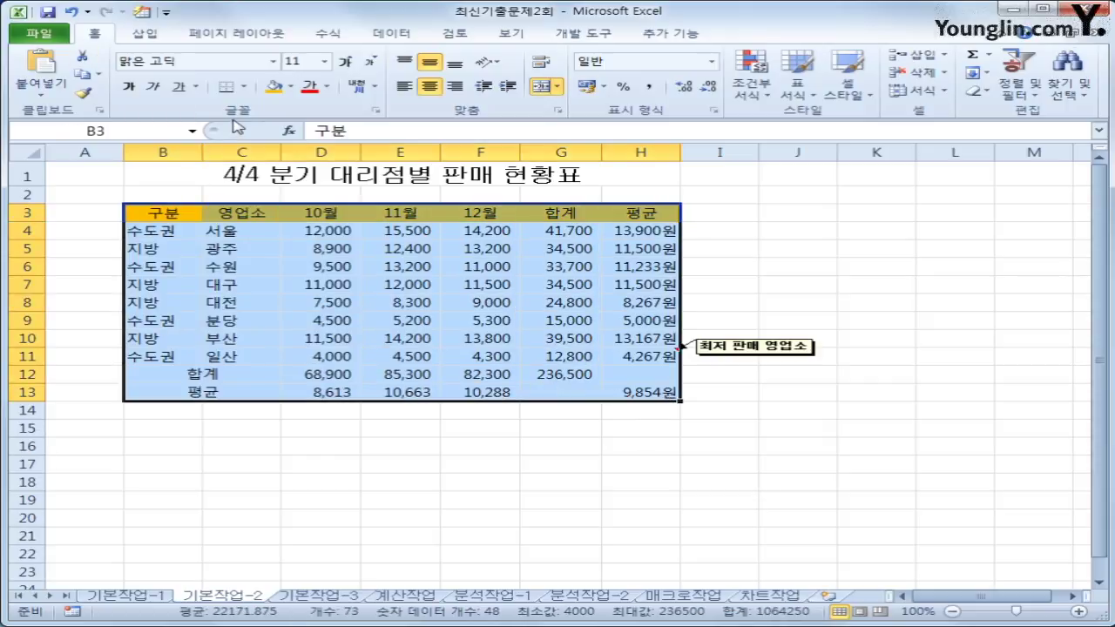
pyautogui.click(245, 89)
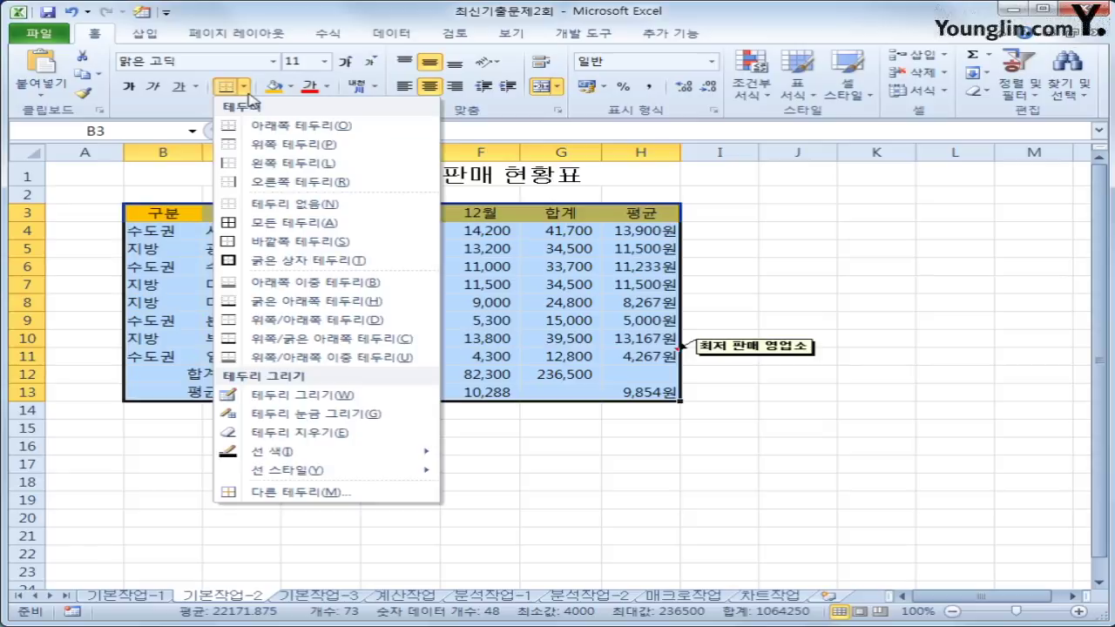
pyautogui.click(286, 222)
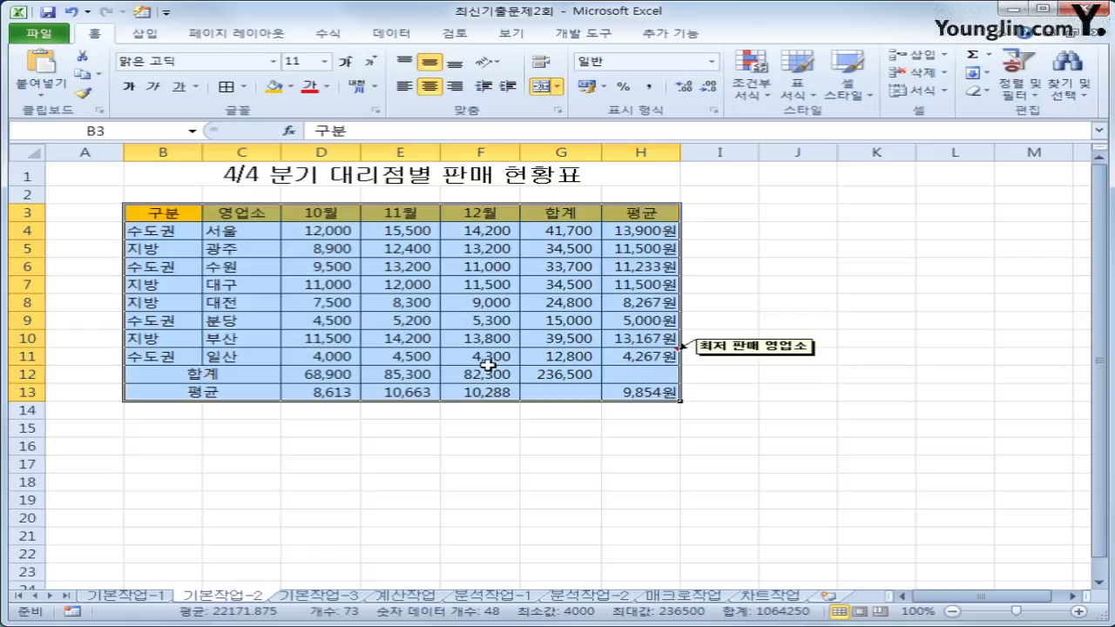
pyautogui.click(244, 87)
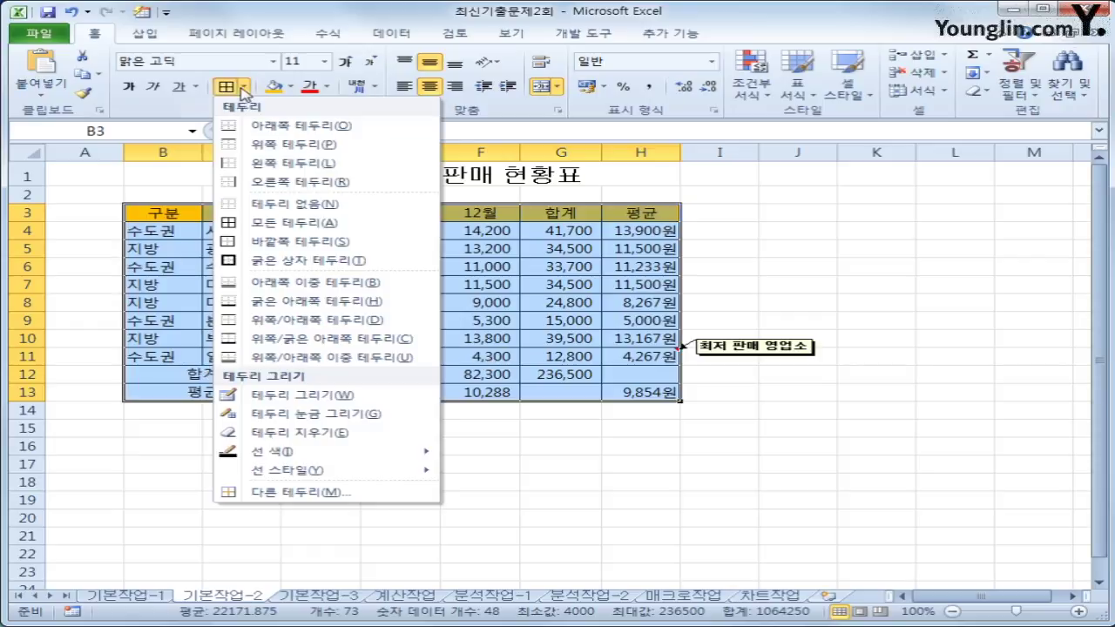
pyautogui.click(287, 262)
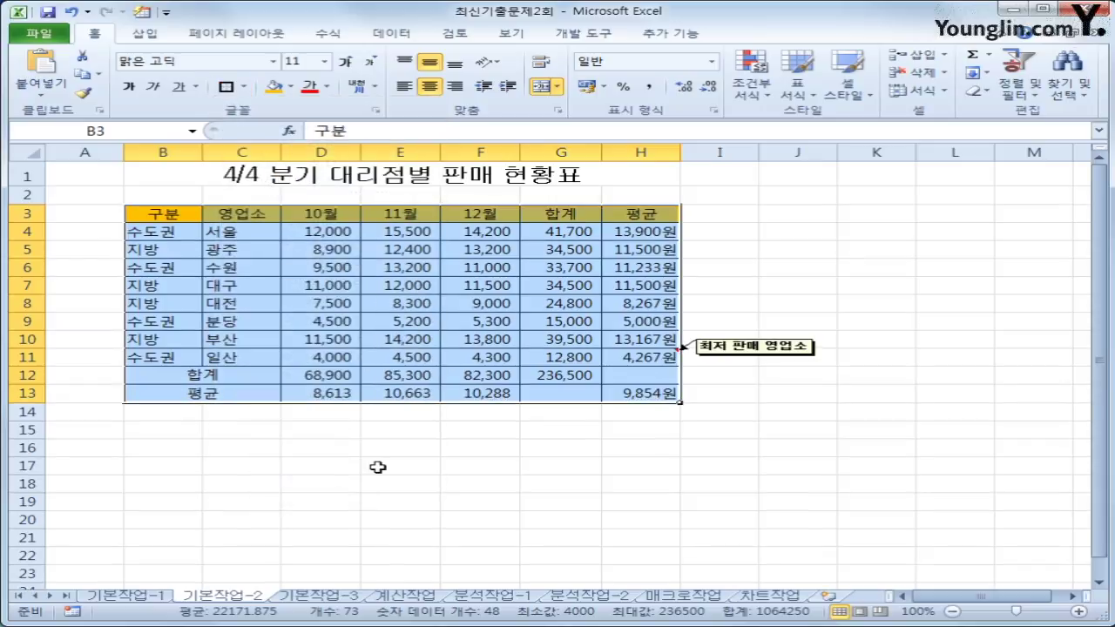
# Add both diagonal borders to the empty cells G13 and H12 to cross them out
pyautogui.click(559, 394)
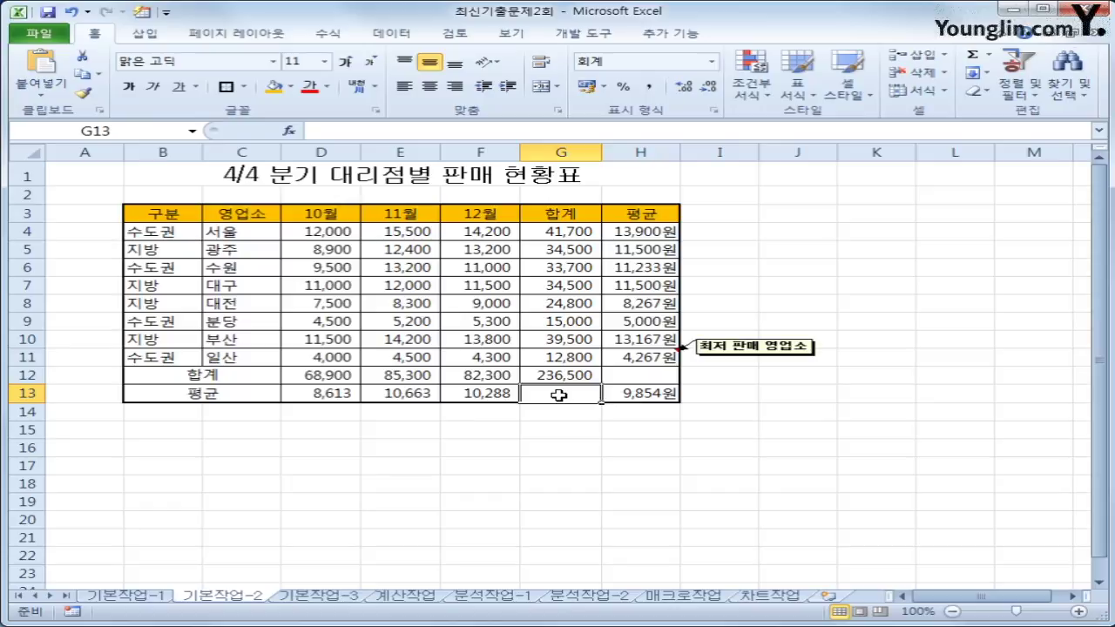
pyautogui.keyDown('ctrl'); pyautogui.click(620, 378); pyautogui.keyUp('ctrl')
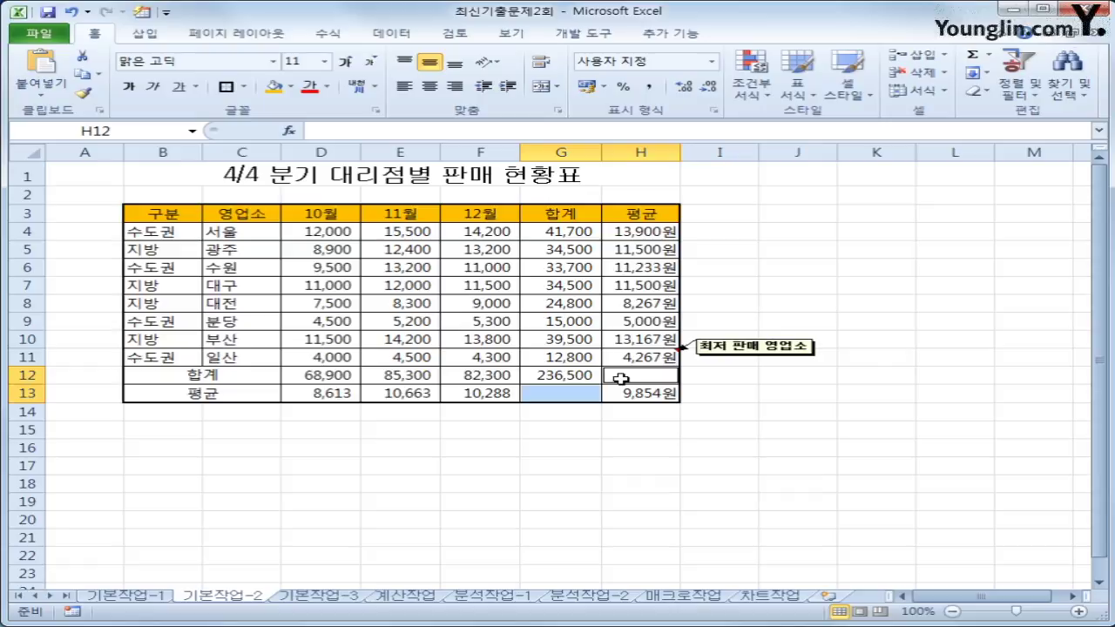
pyautogui.rightClick(620, 378)
pyautogui.click(525, 402)
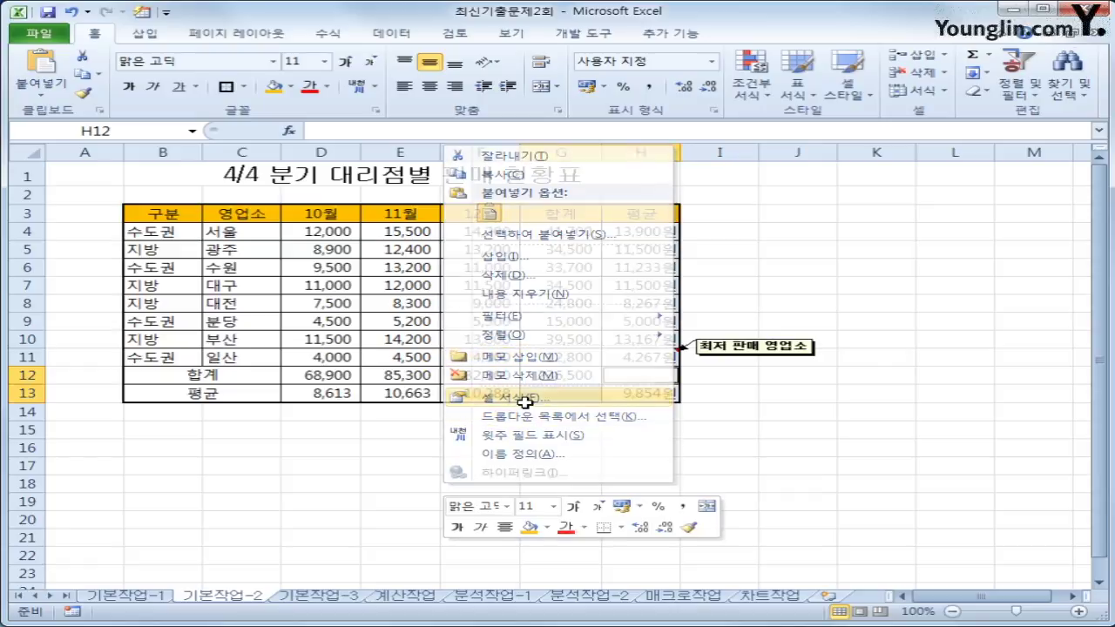
pyautogui.moveTo(481, 228); pyautogui.dragTo(399, 58)
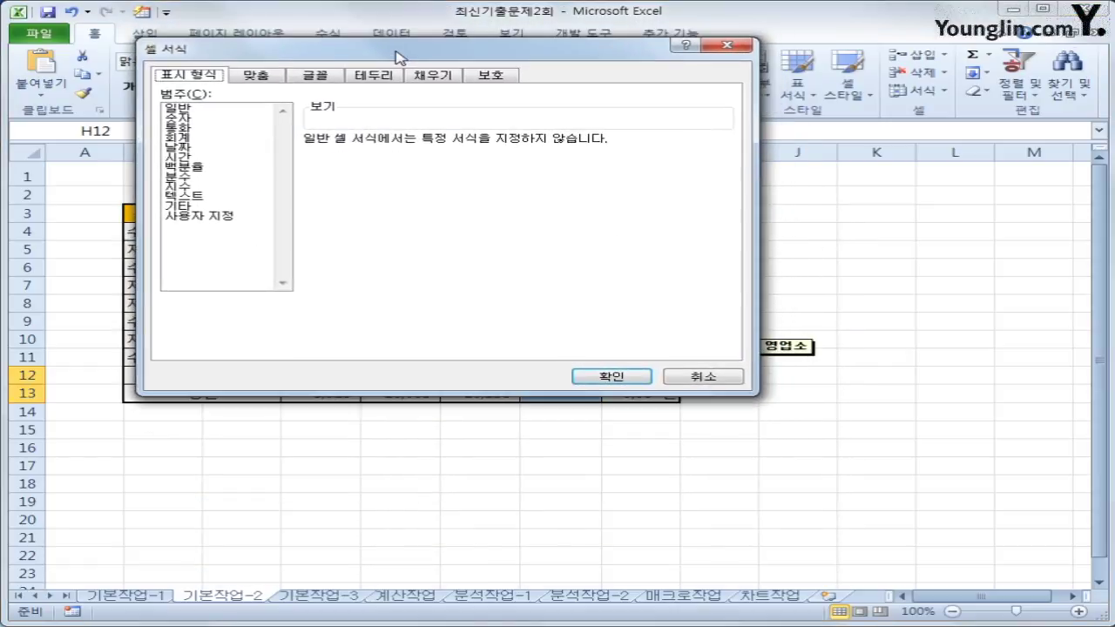
pyautogui.click(382, 77)
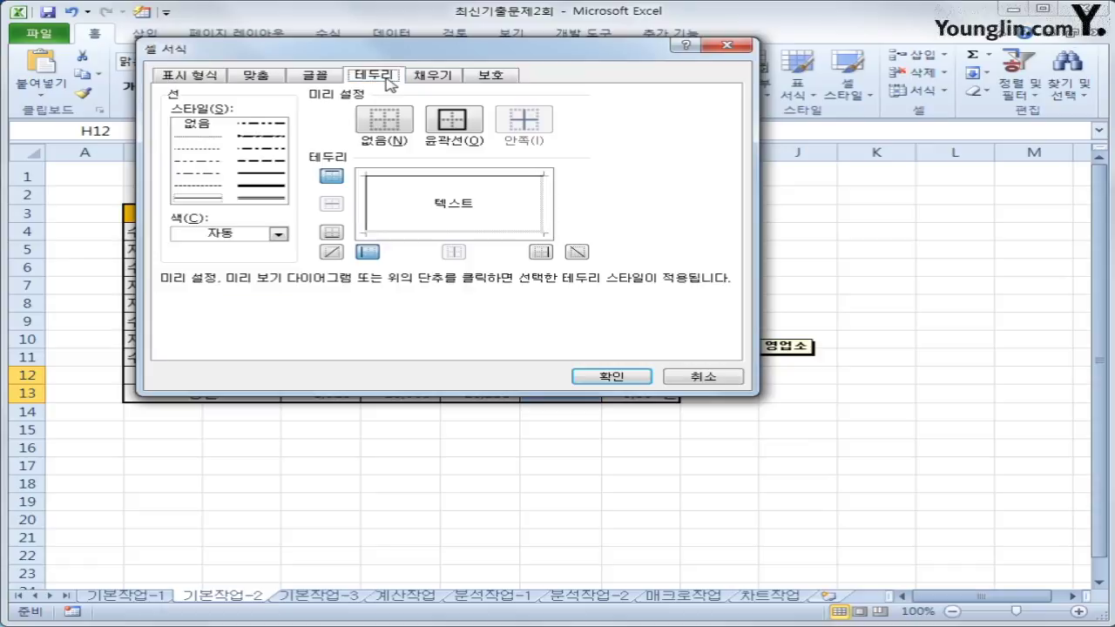
pyautogui.click(331, 251)
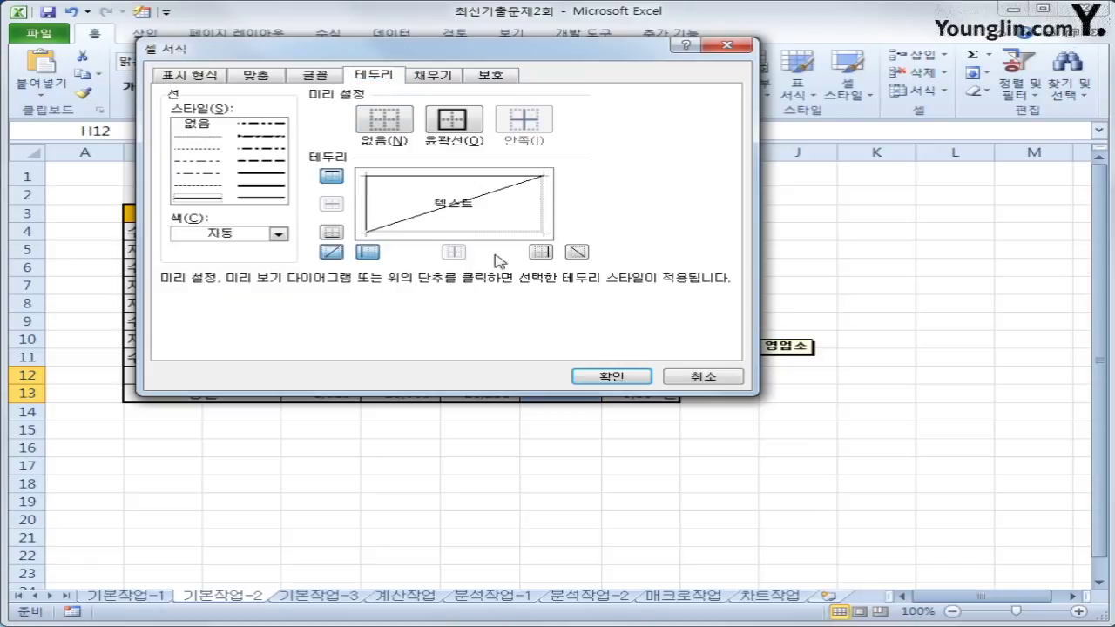
pyautogui.click(577, 252)
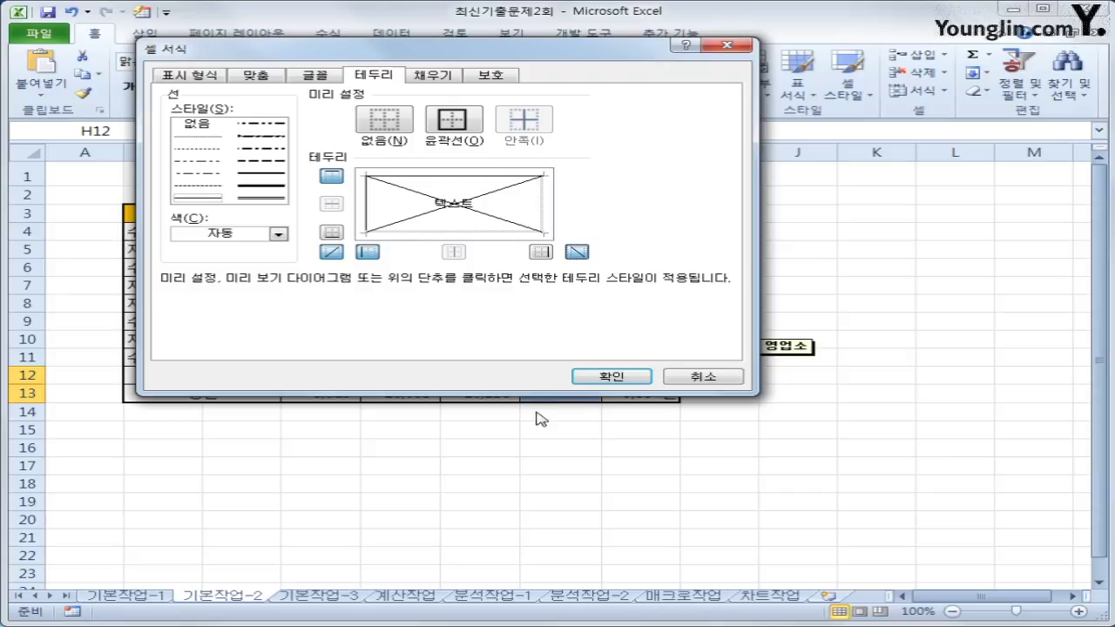
pyautogui.click(609, 377)
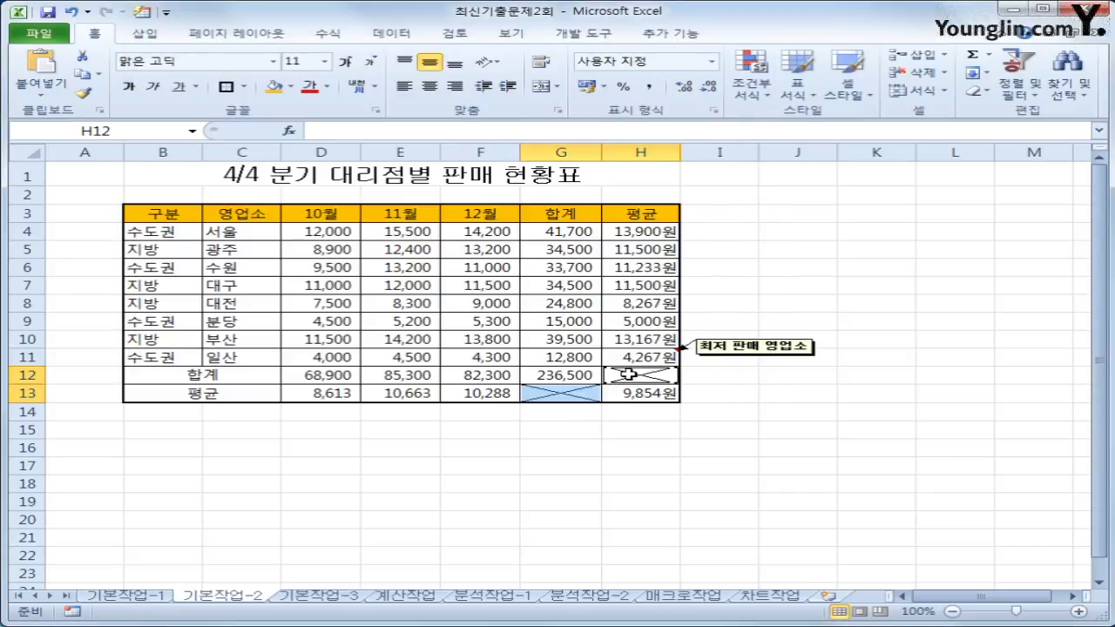
pyautogui.click(627, 375)
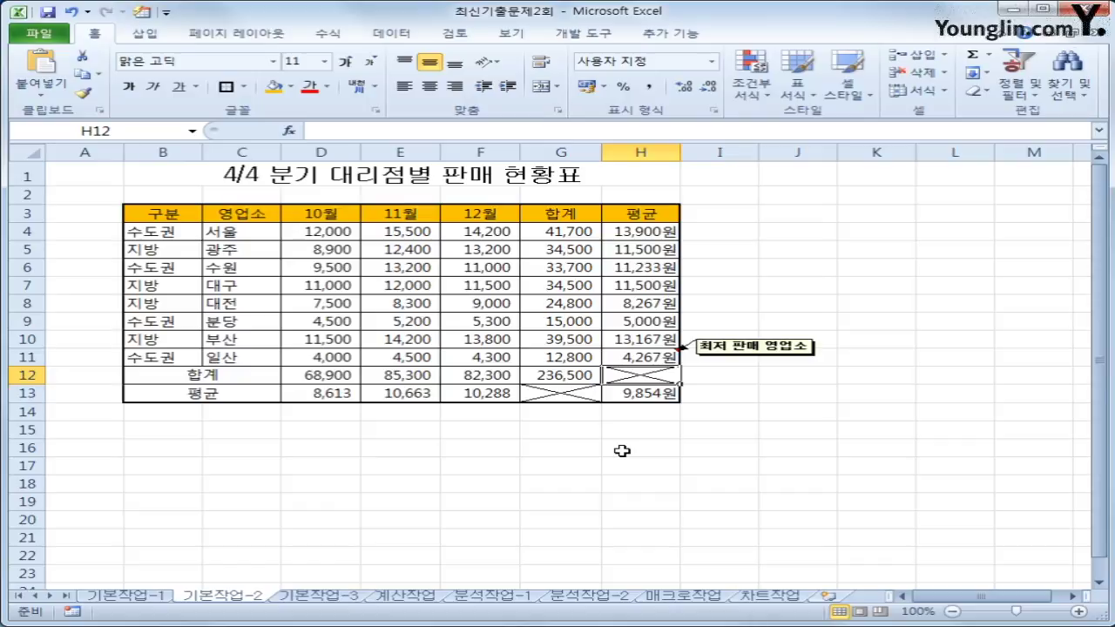
# On the 기본작업-3 sheet, start a new formula-based conditional formatting rule for the data range A4:I15
pyautogui.click(357, 598)
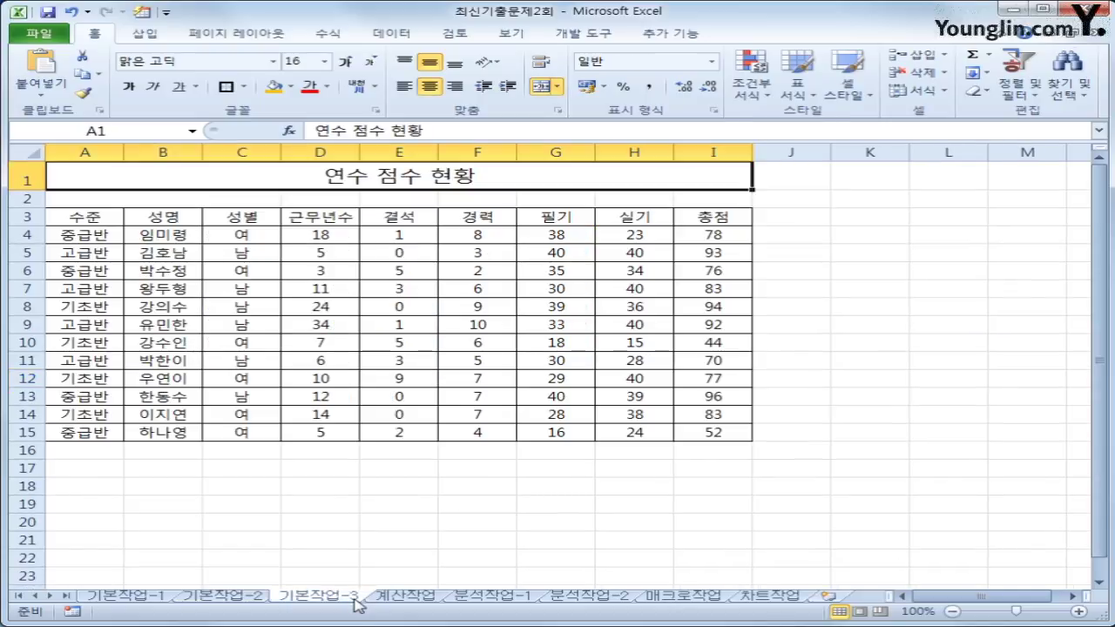
pyautogui.moveTo(104, 236); pyautogui.dragTo(681, 428)
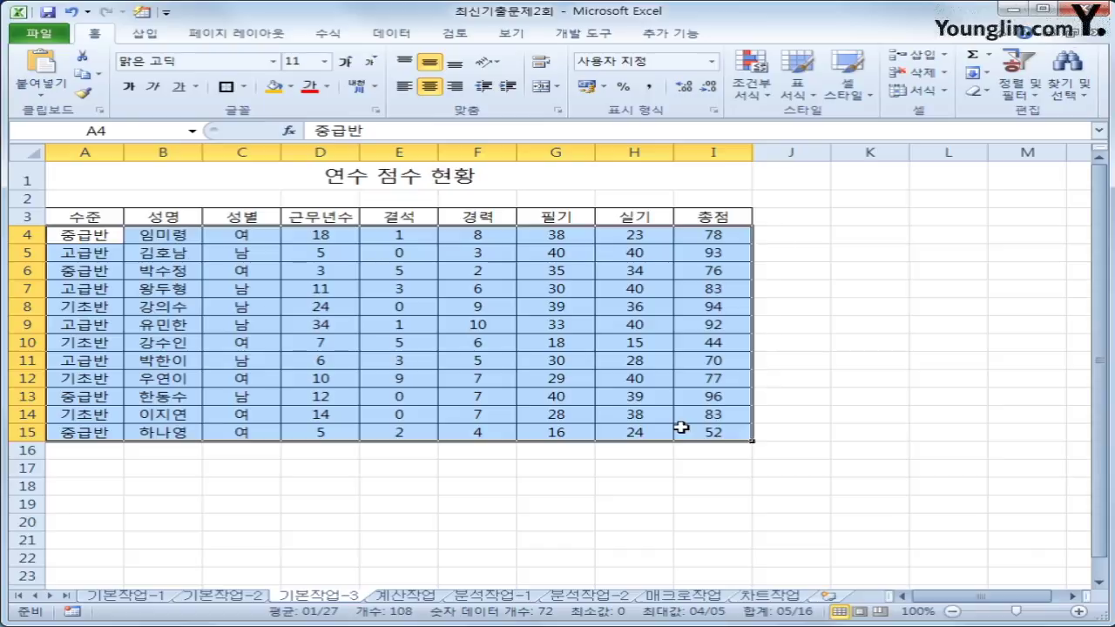
pyautogui.click(767, 102)
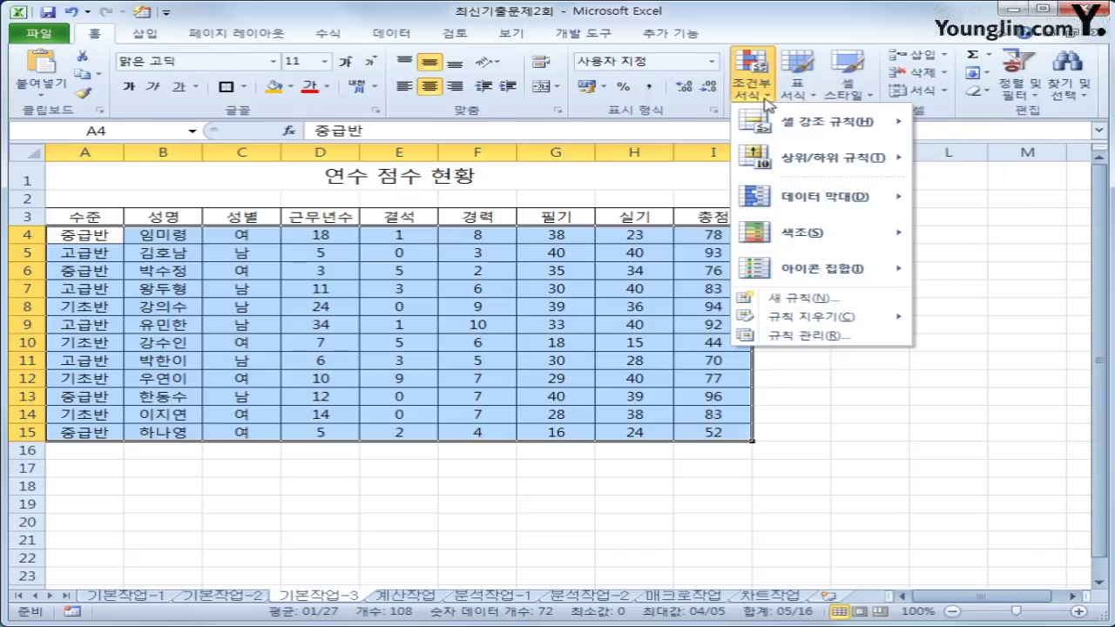
pyautogui.click(783, 300)
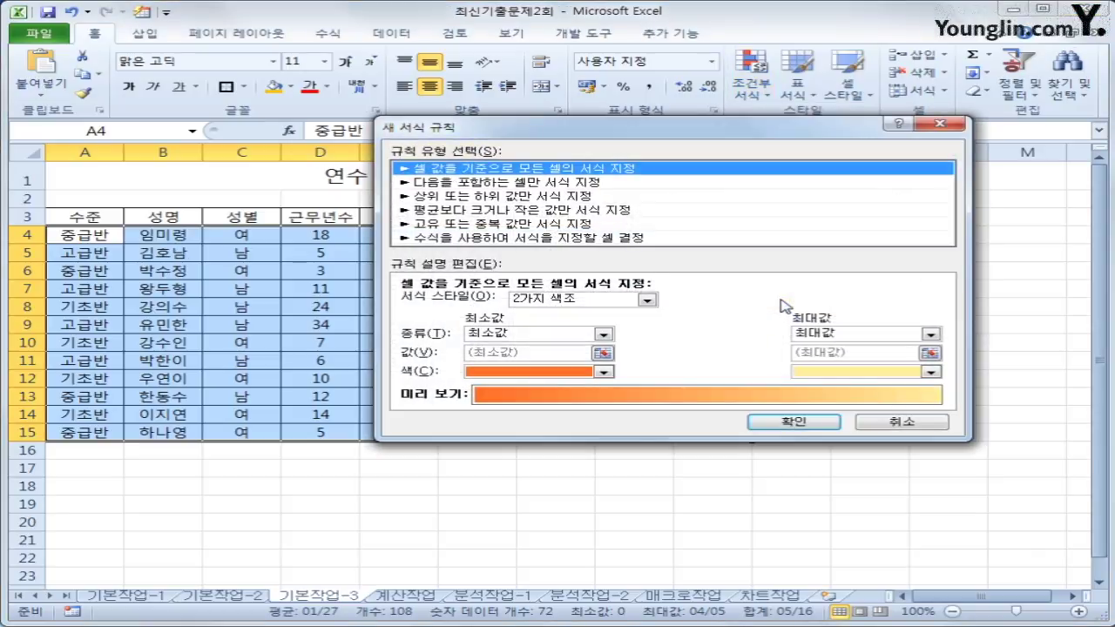
pyautogui.click(637, 242)
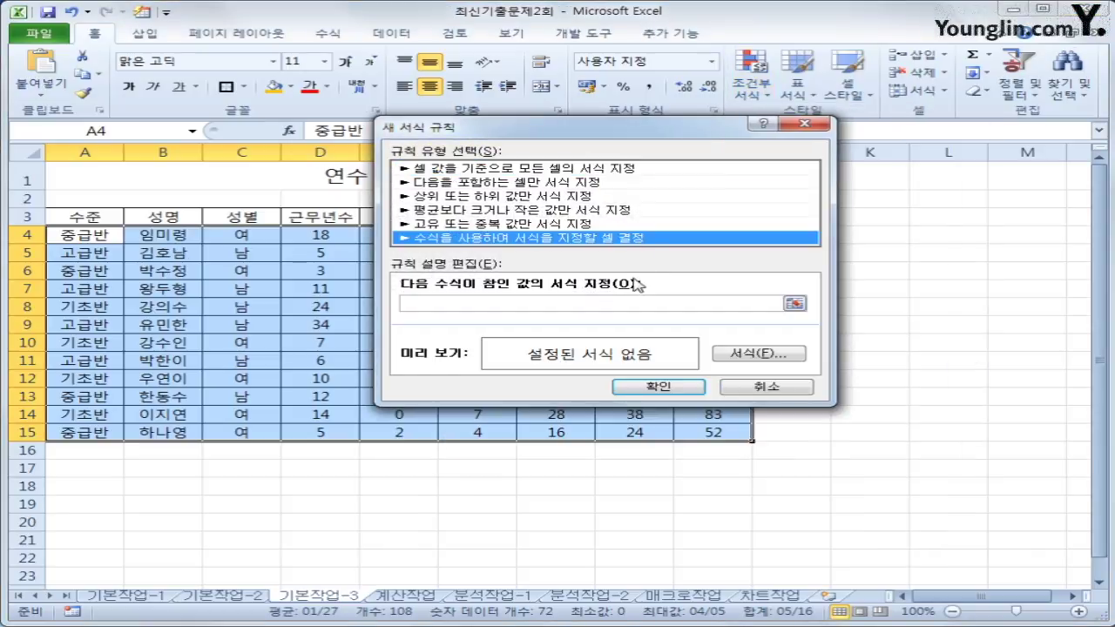
pyautogui.click(621, 300)
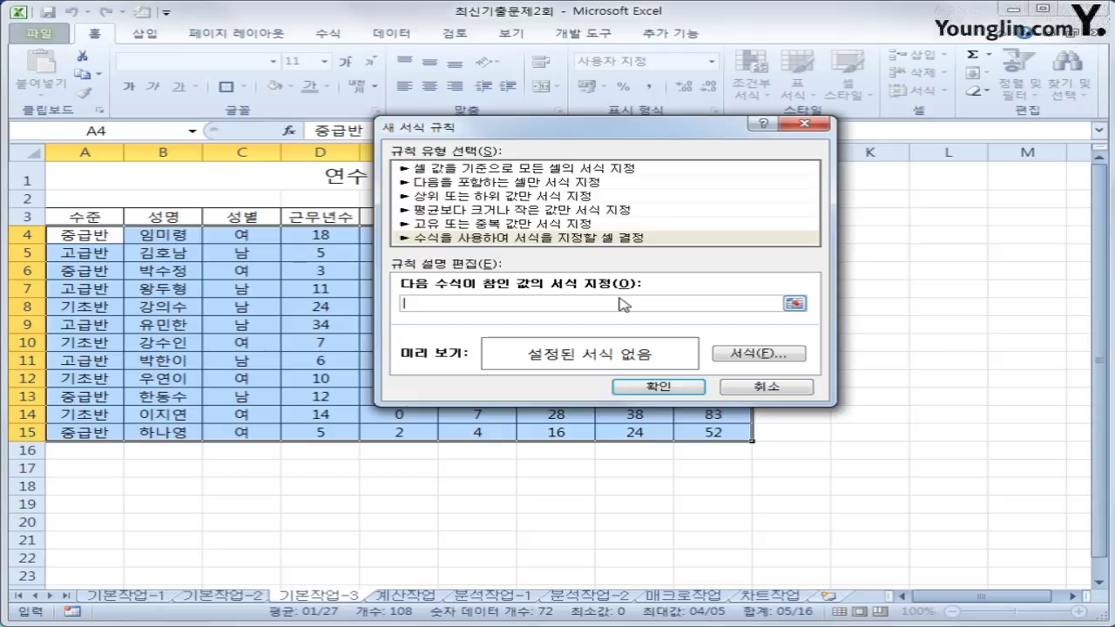
# Begin the rule's formula with =and($C4="여", locking only the column of the 성별 reference
pyautogui.write('=')
pyautogui.press('BackSpace')
pyautogui.write('=')
pyautogui.write('ㅋ')
pyautogui.write('and(')
pyautogui.moveTo(625, 135); pyautogui.dragTo(788, 264)
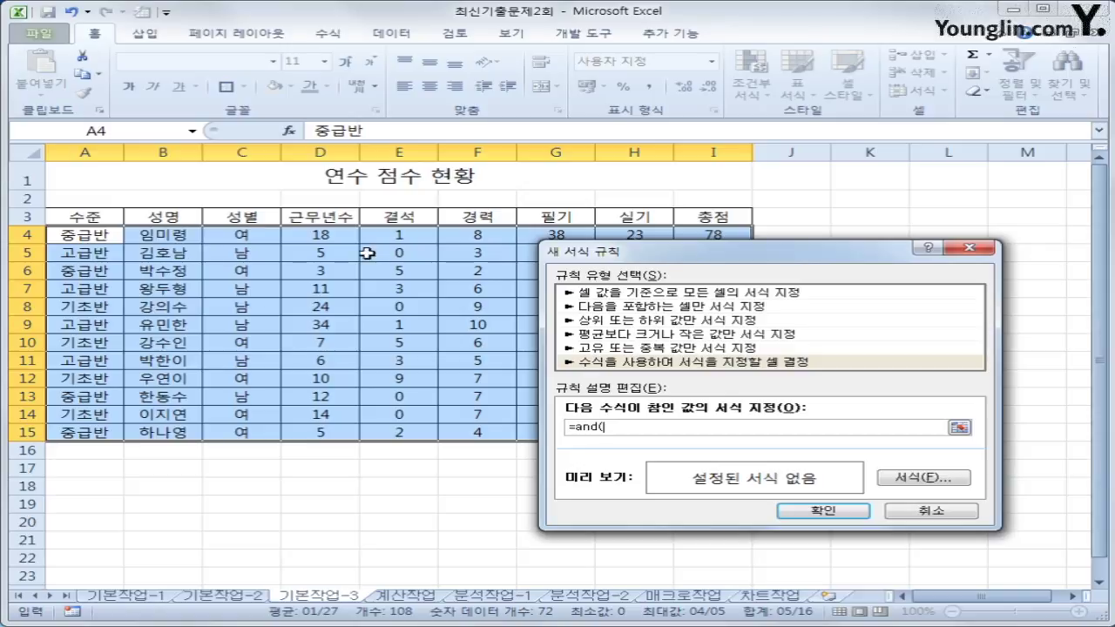
pyautogui.click(232, 234)
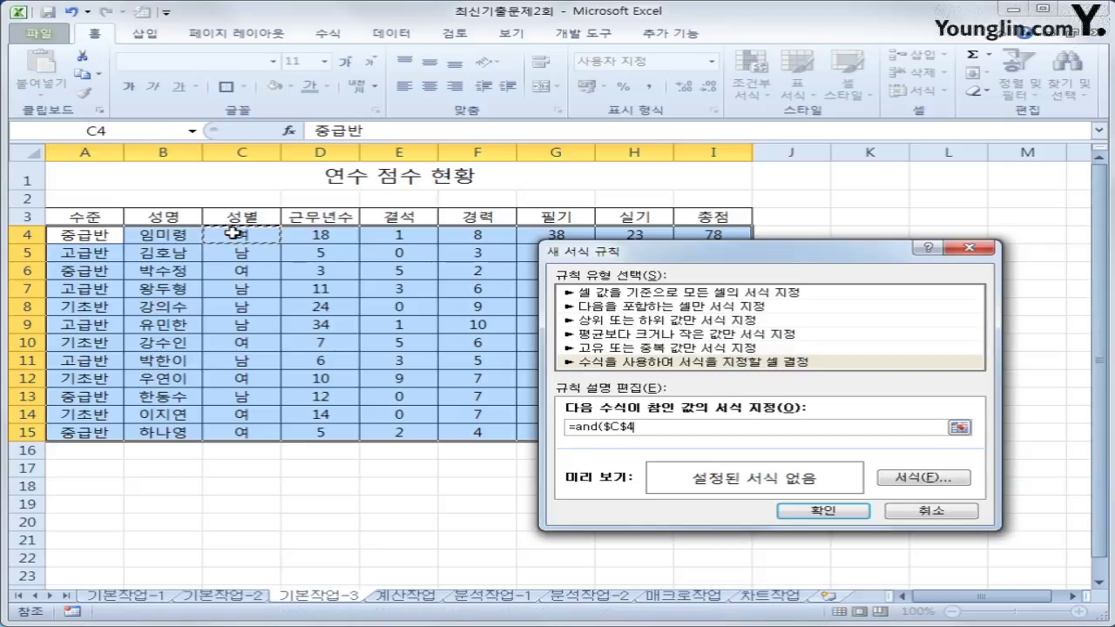
pyautogui.press('F4')
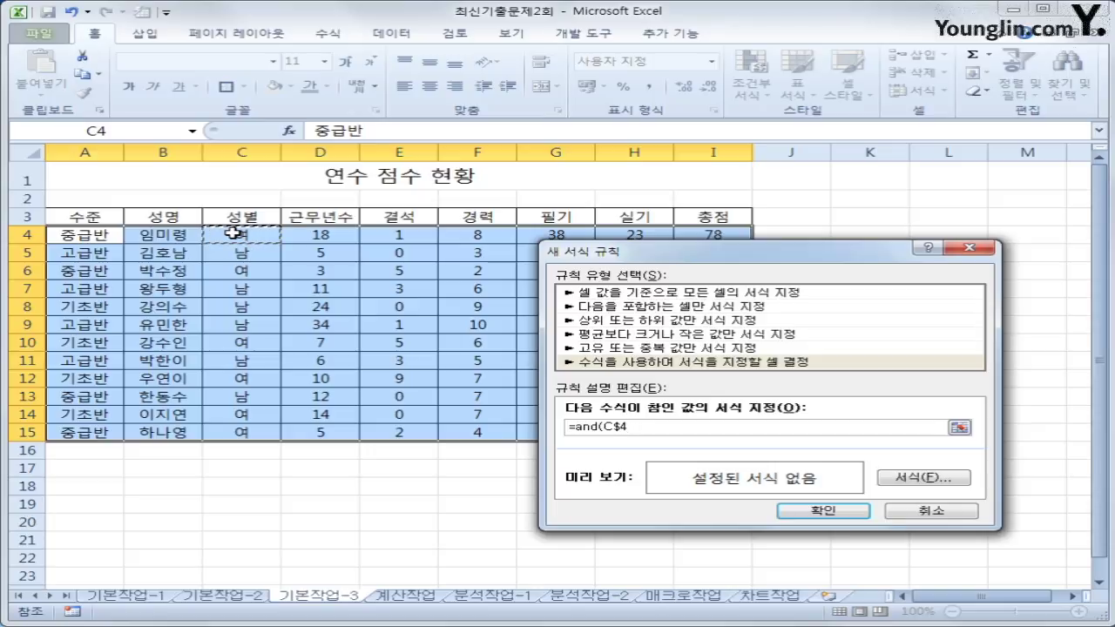
pyautogui.press('F4')
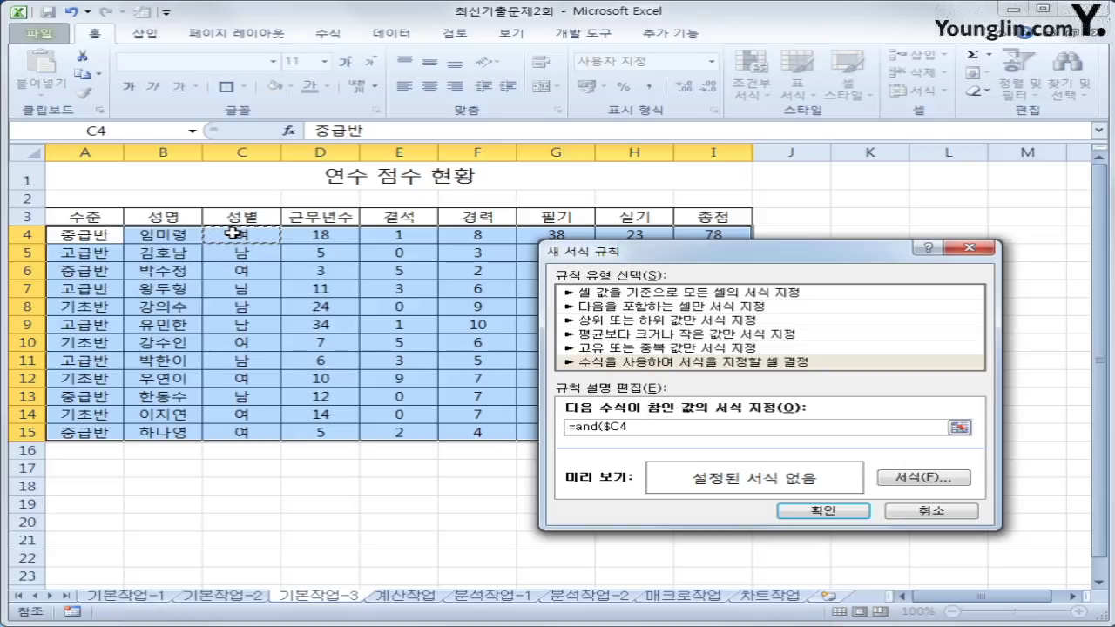
pyautogui.write('="여",')
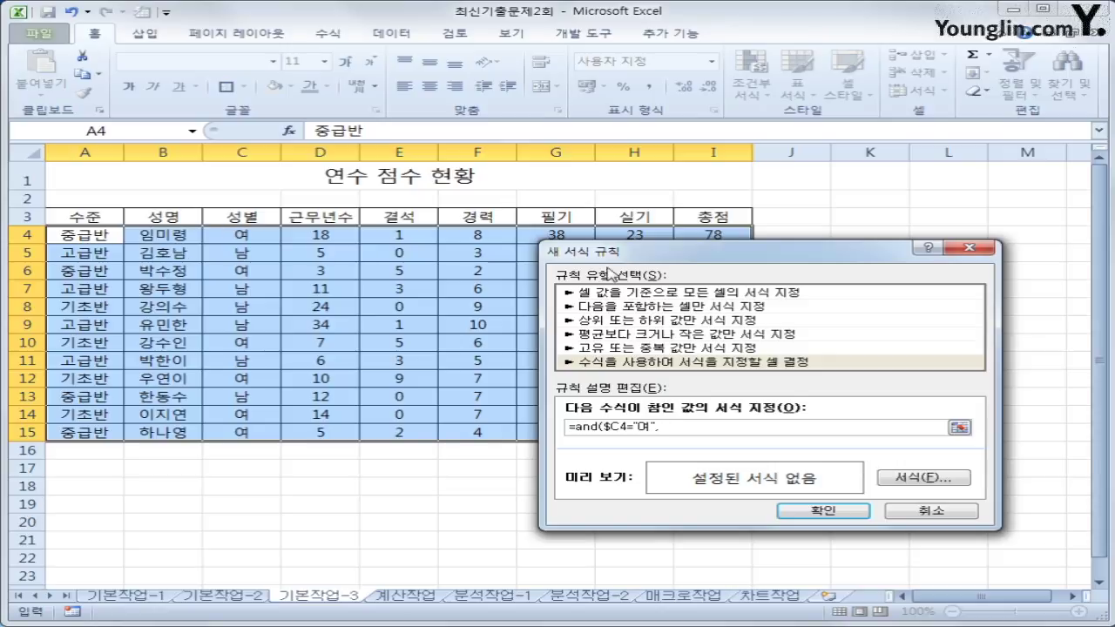
# Complete the rule's formula with the 총점 condition $I4>=70), locking only the column of the reference
pyautogui.click(717, 236)
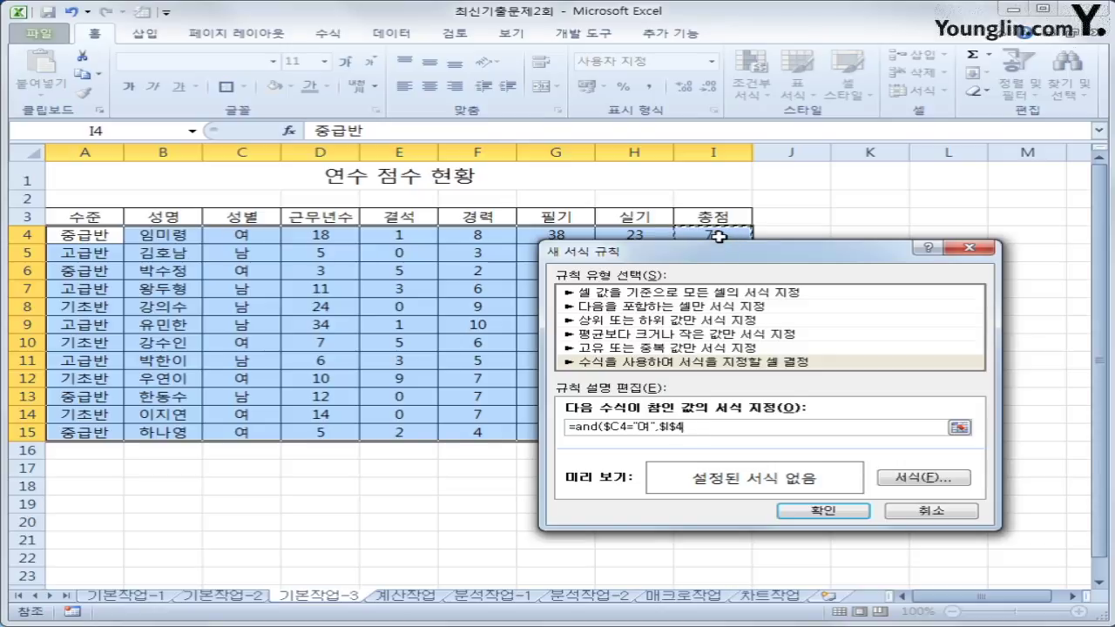
pyautogui.press('F4')
pyautogui.press('F4')
pyautogui.write('>=70)')
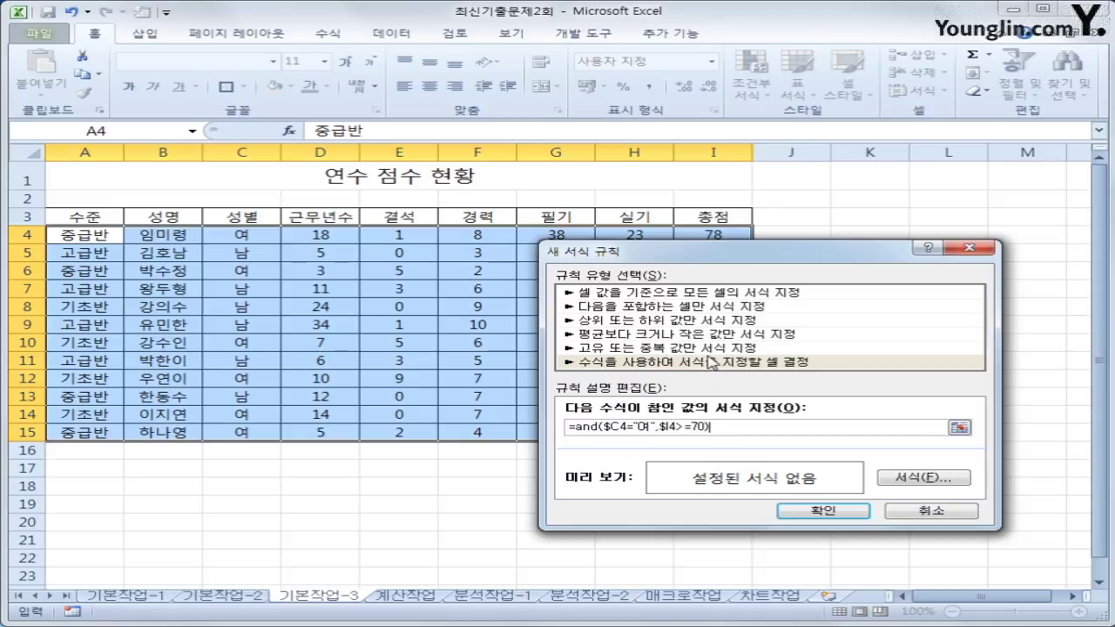
# Set the rule's font colour to the standard blue (파랑) and apply the conditional formatting rule to the data range
pyautogui.click(904, 484)
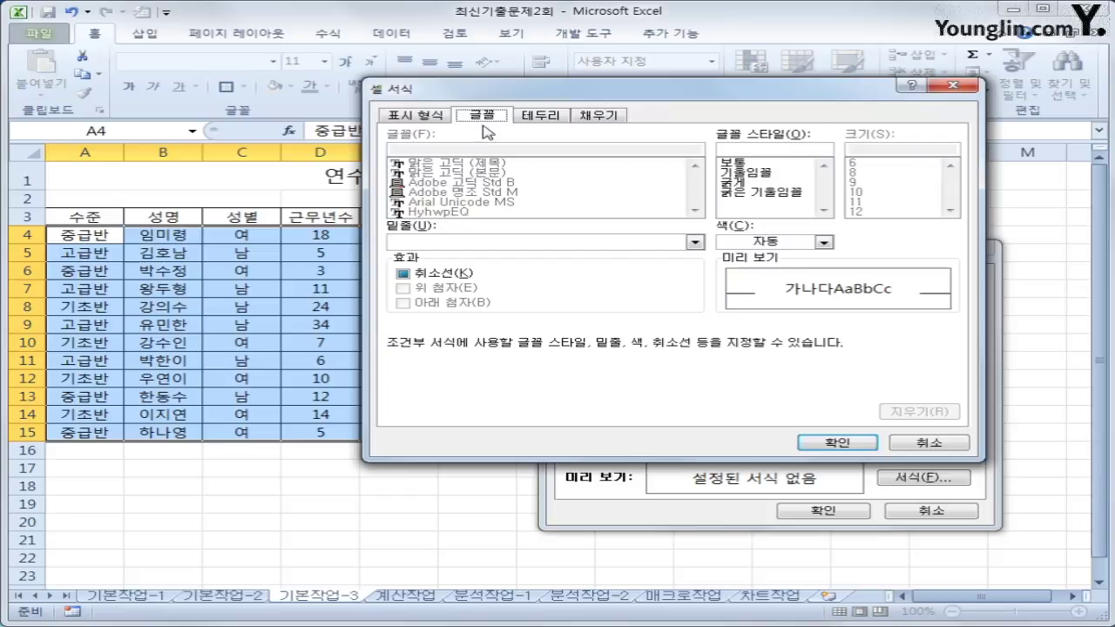
pyautogui.click(806, 242)
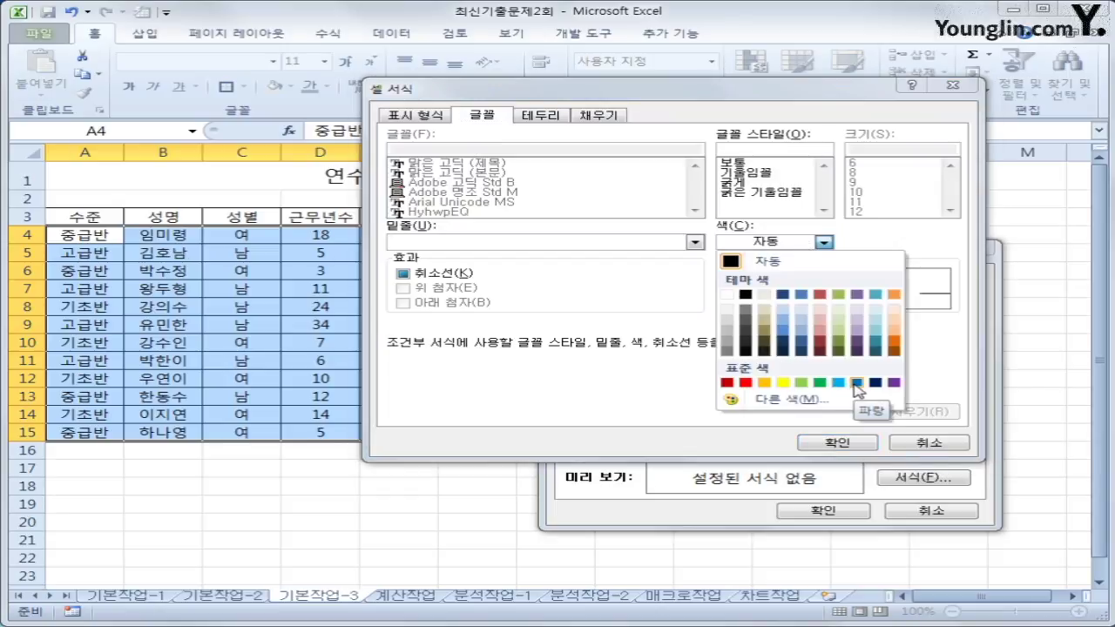
pyautogui.click(856, 383)
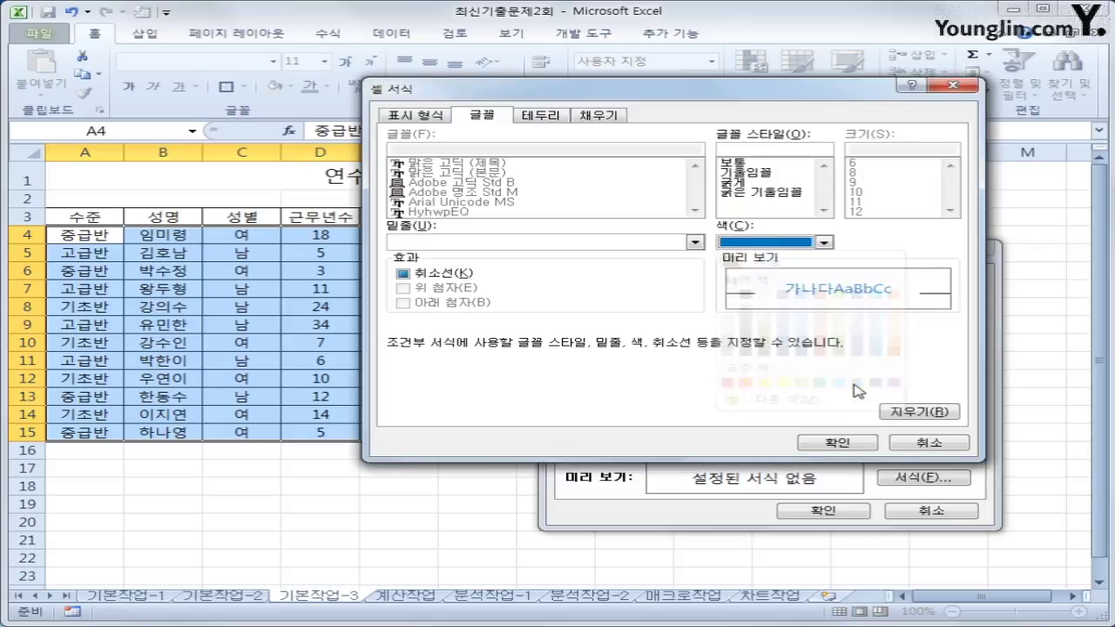
pyautogui.click(836, 444)
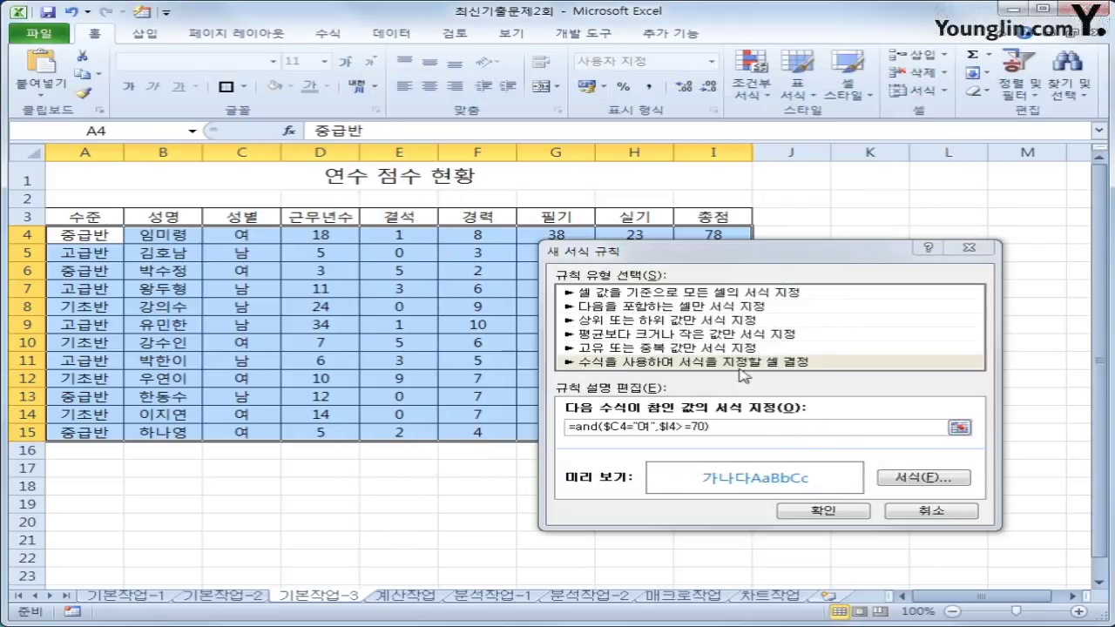
pyautogui.click(810, 512)
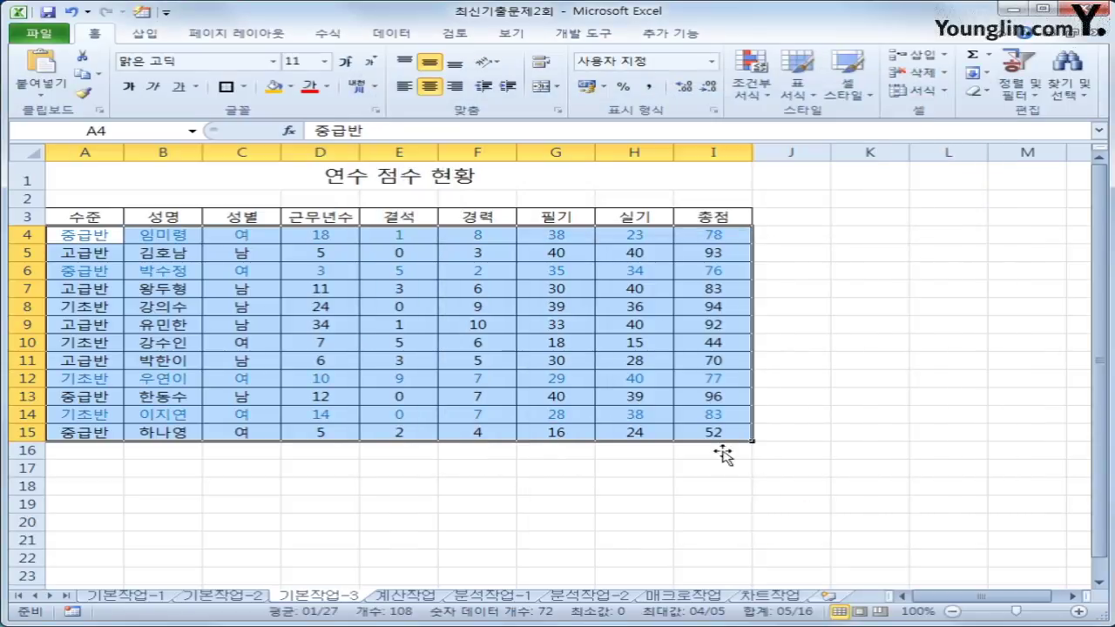
pyautogui.click(221, 237)
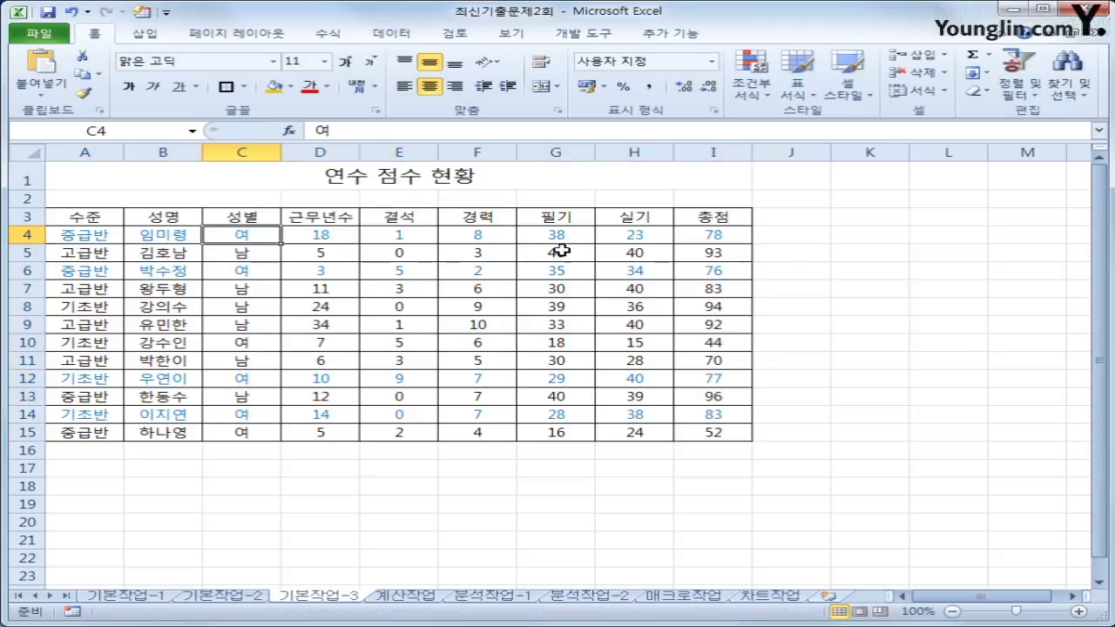
pyautogui.click(710, 233)
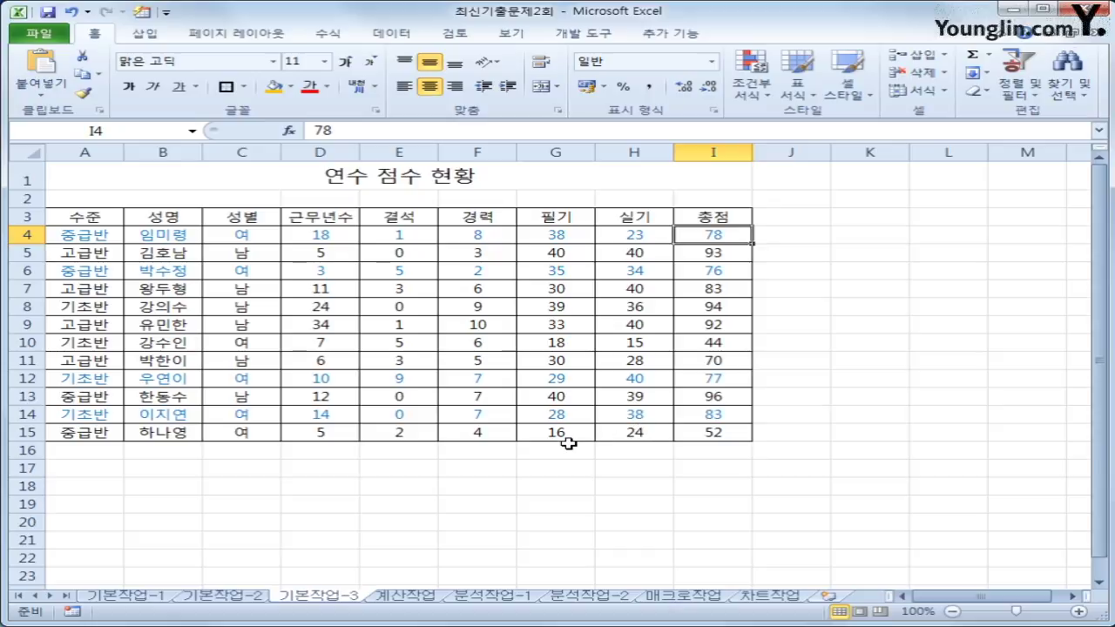
# On the 계산작업 sheet, start a RIGHT function in D3, the first 색상 cell of 표1
pyautogui.click(422, 598)
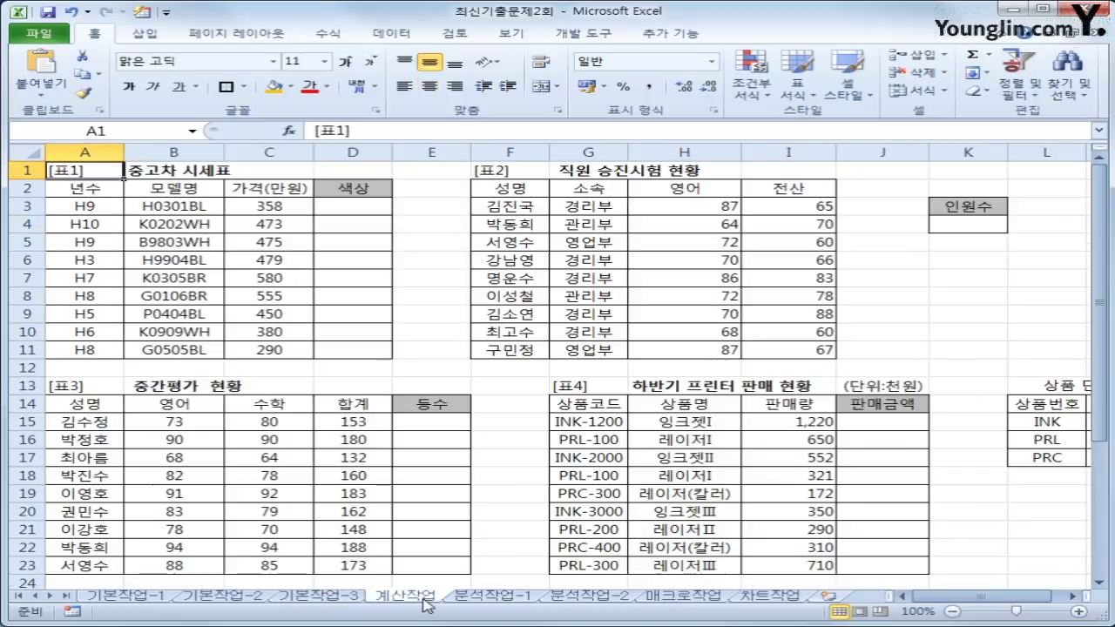
pyautogui.click(377, 208)
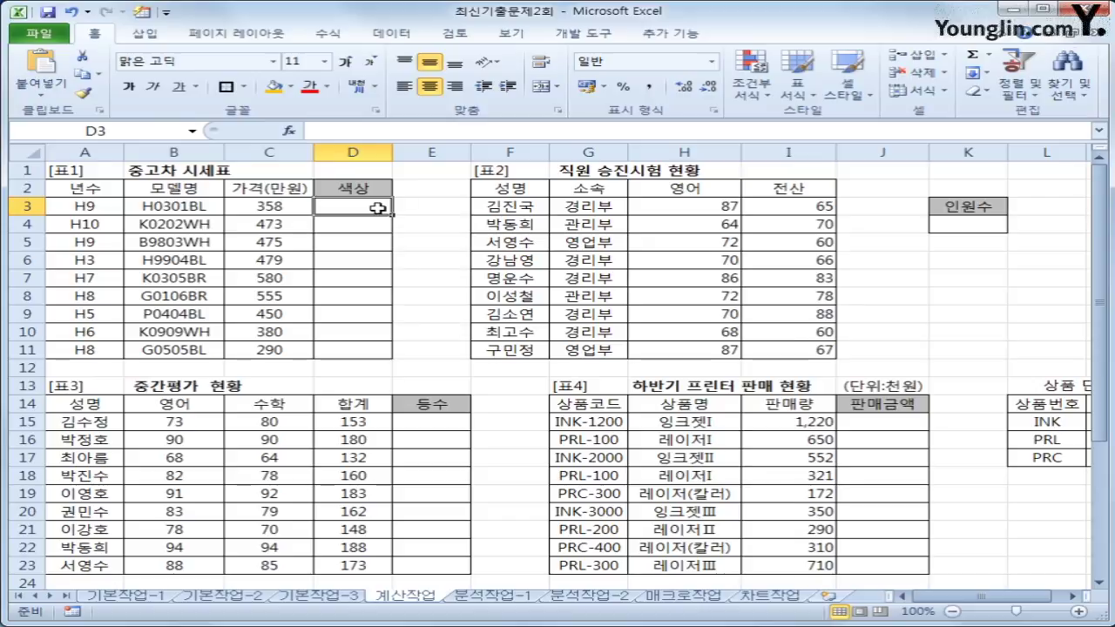
pyautogui.click(217, 209)
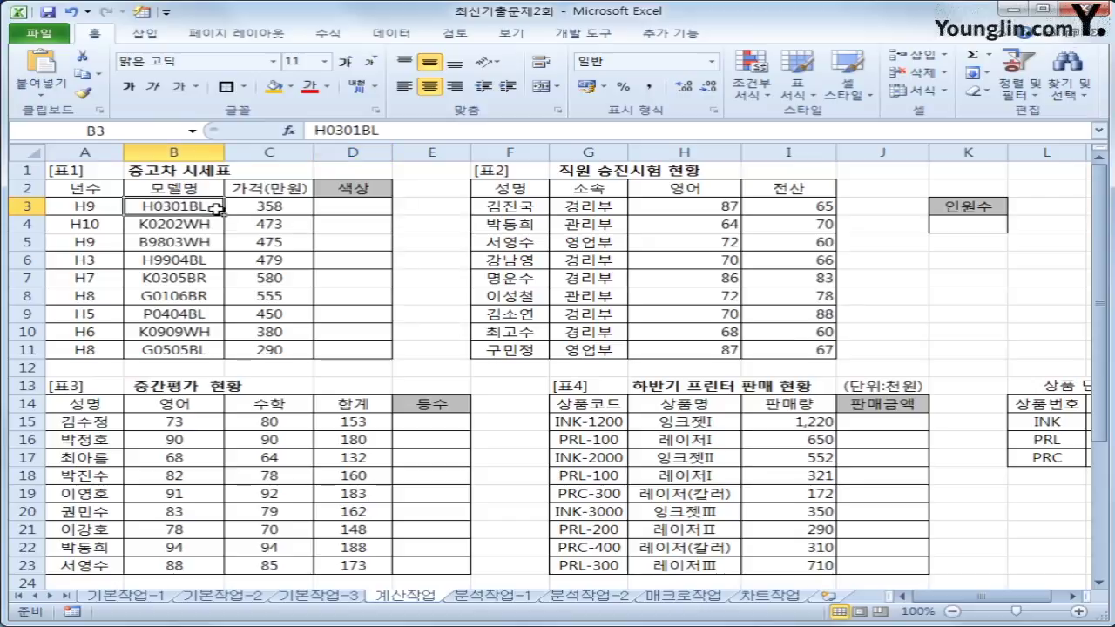
pyautogui.click(353, 207)
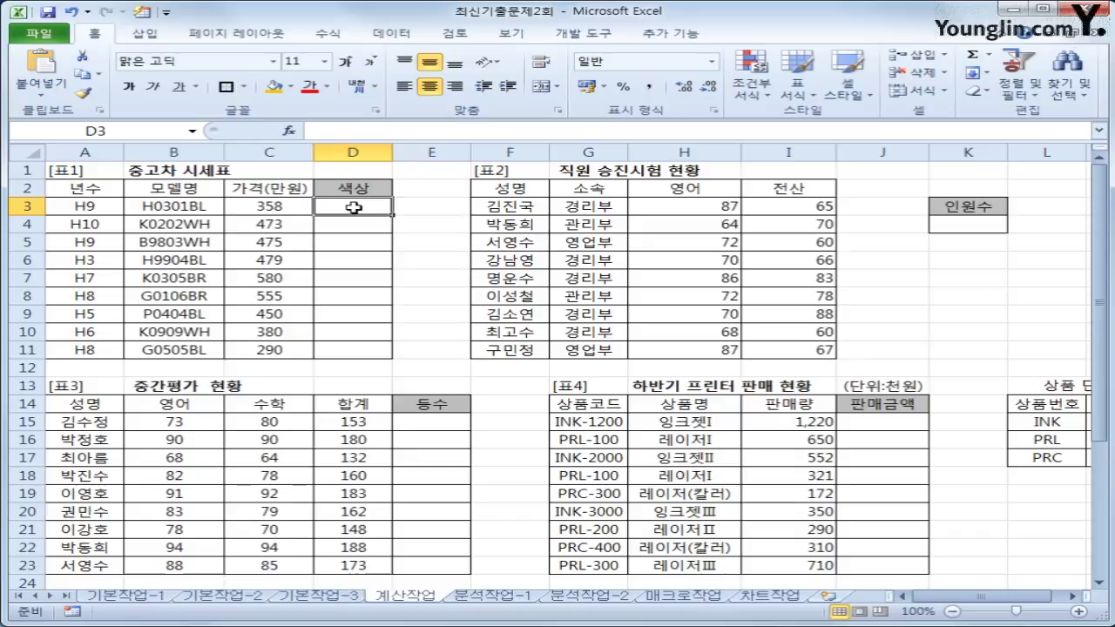
pyautogui.write('=')
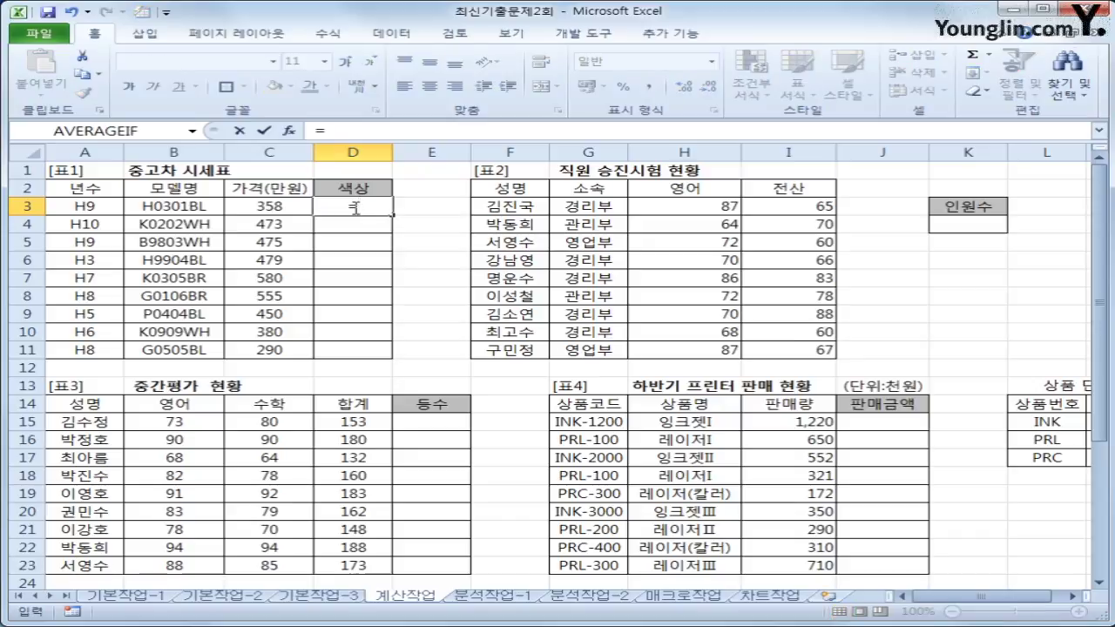
pyautogui.write('ㄱ')
pyautogui.press('BackSpace')
pyautogui.write('r')
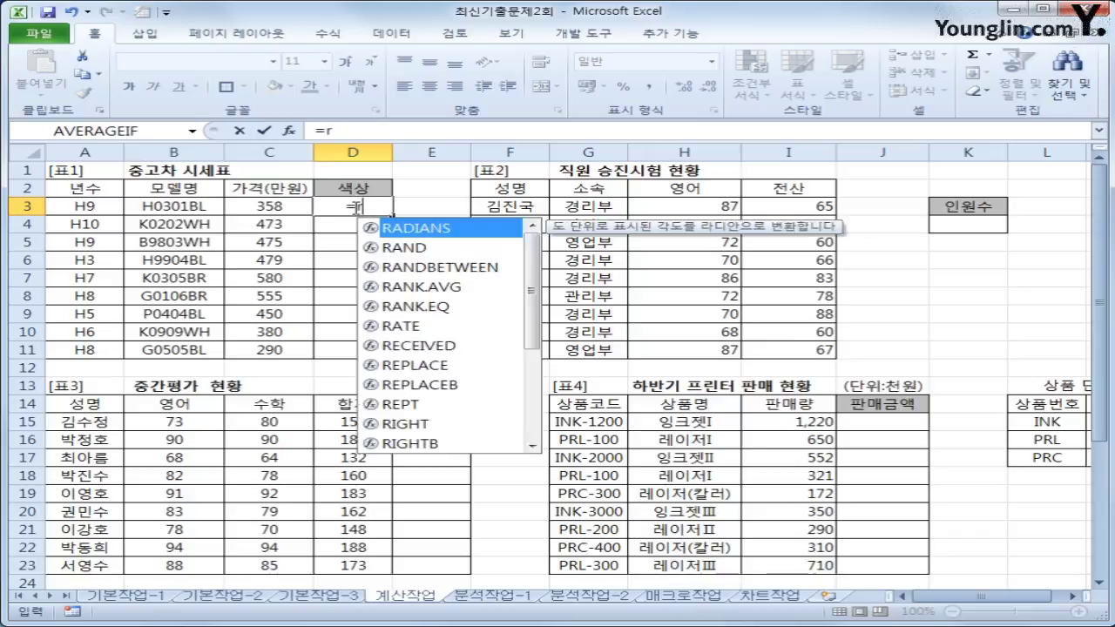
pyautogui.write('i')
pyautogui.press('Tab')
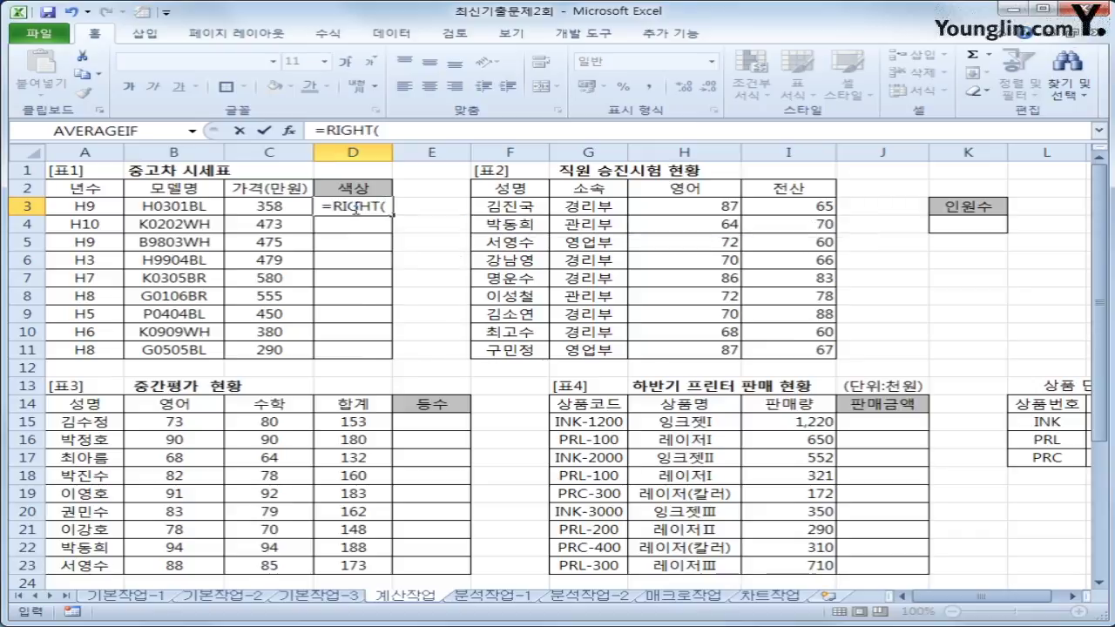
# Complete the D3 formula as =RIGHT(B3,2) and fill it down through D11
pyautogui.click(187, 207)
pyautogui.write(',')
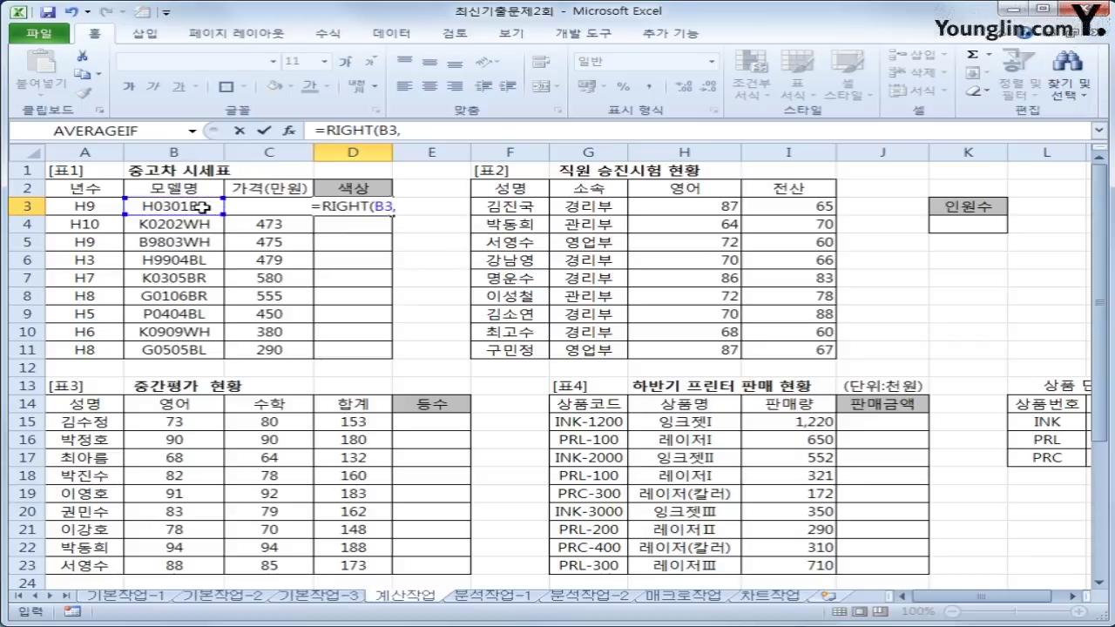
pyautogui.write('2)')
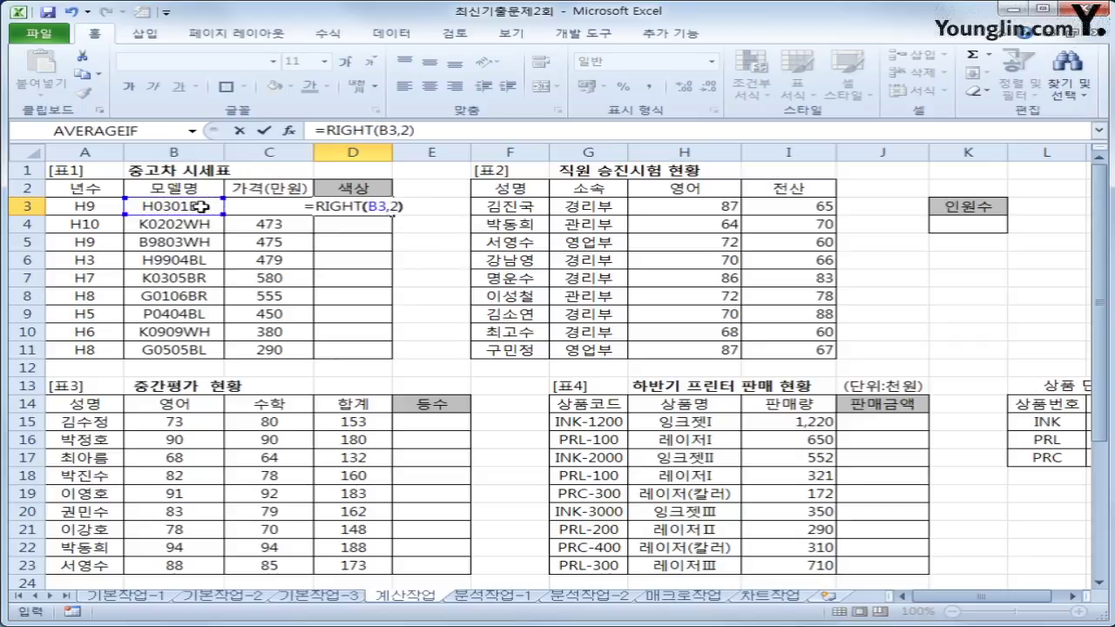
pyautogui.press('Return')
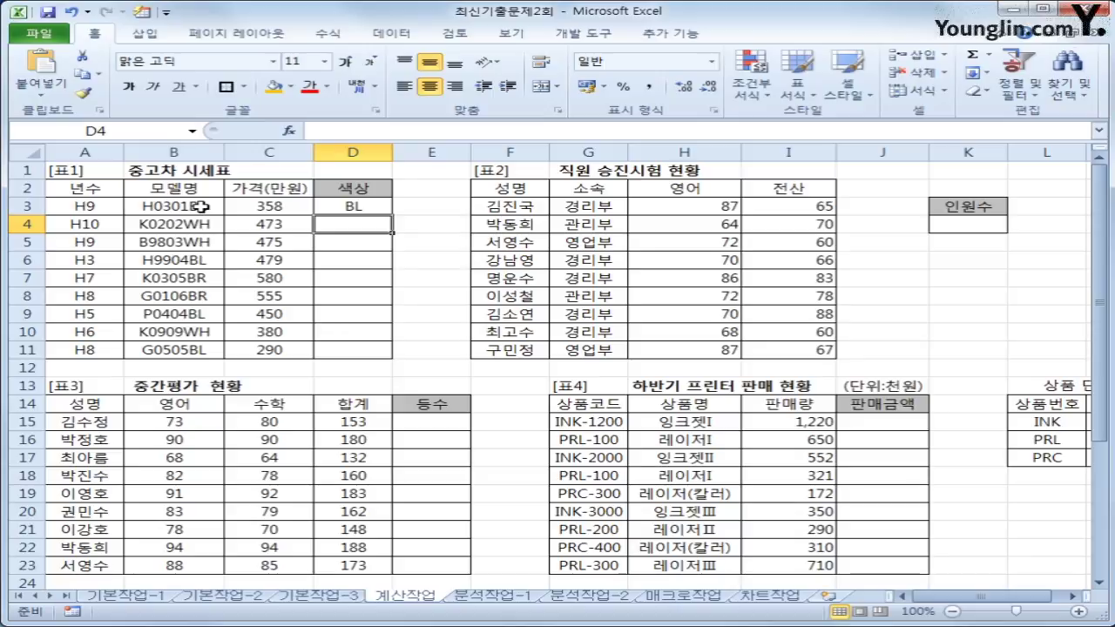
pyautogui.click(353, 209)
pyautogui.moveTo(396, 213); pyautogui.dragTo(368, 355)
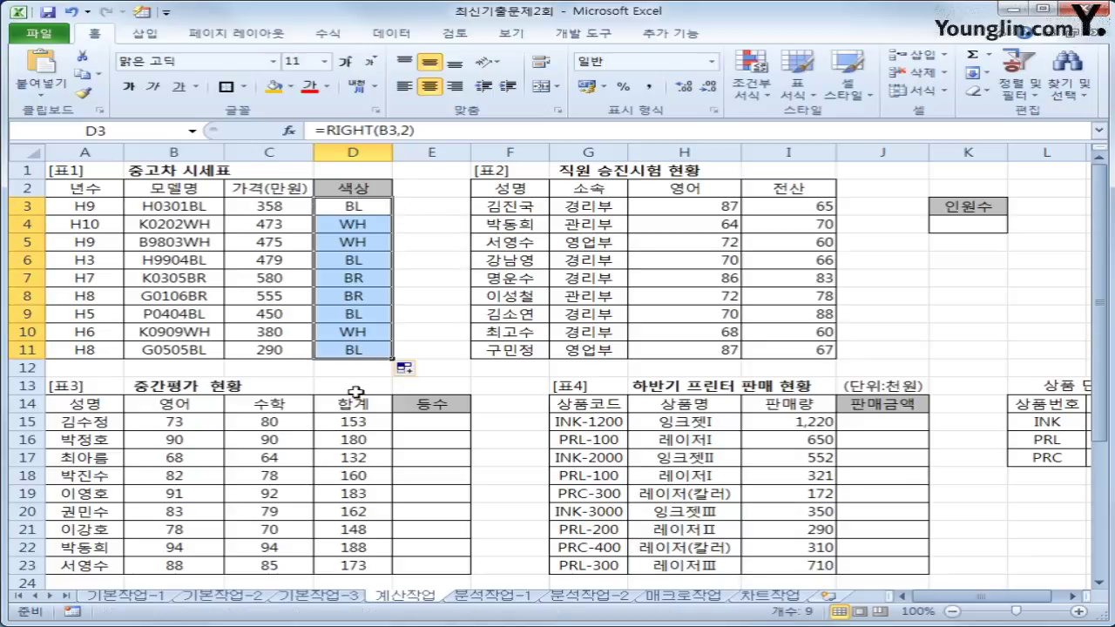
# In D3, insert if( before the RIGHT function and append an equals sign after it to begin a comparison
pyautogui.click(343, 209)
pyautogui.click(325, 131)
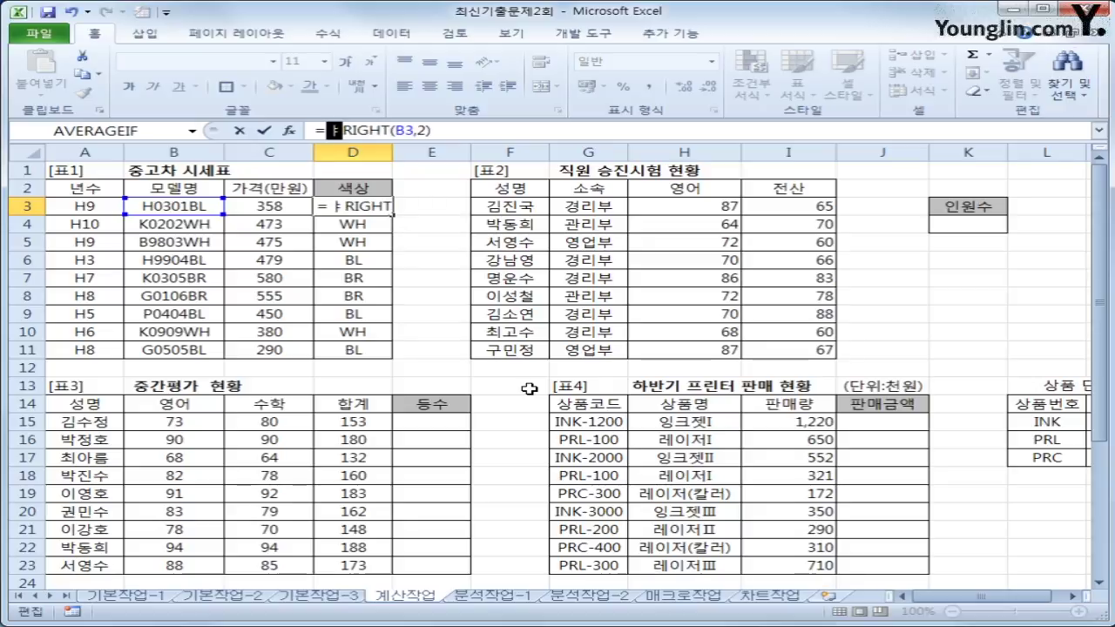
pyautogui.write('if(')
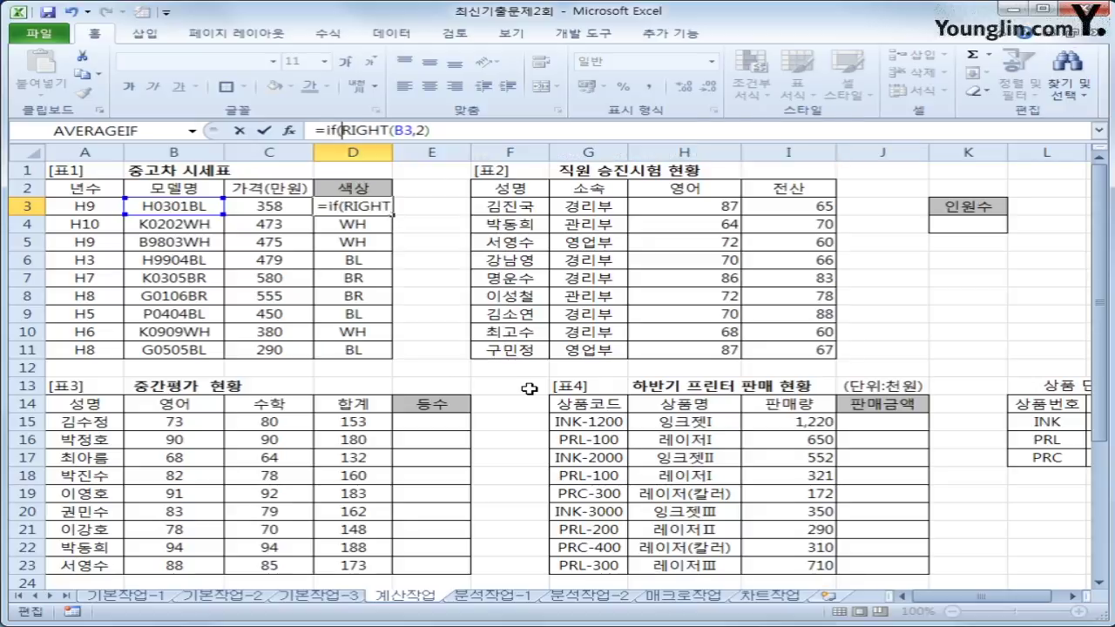
pyautogui.press('End')
pyautogui.write('=')
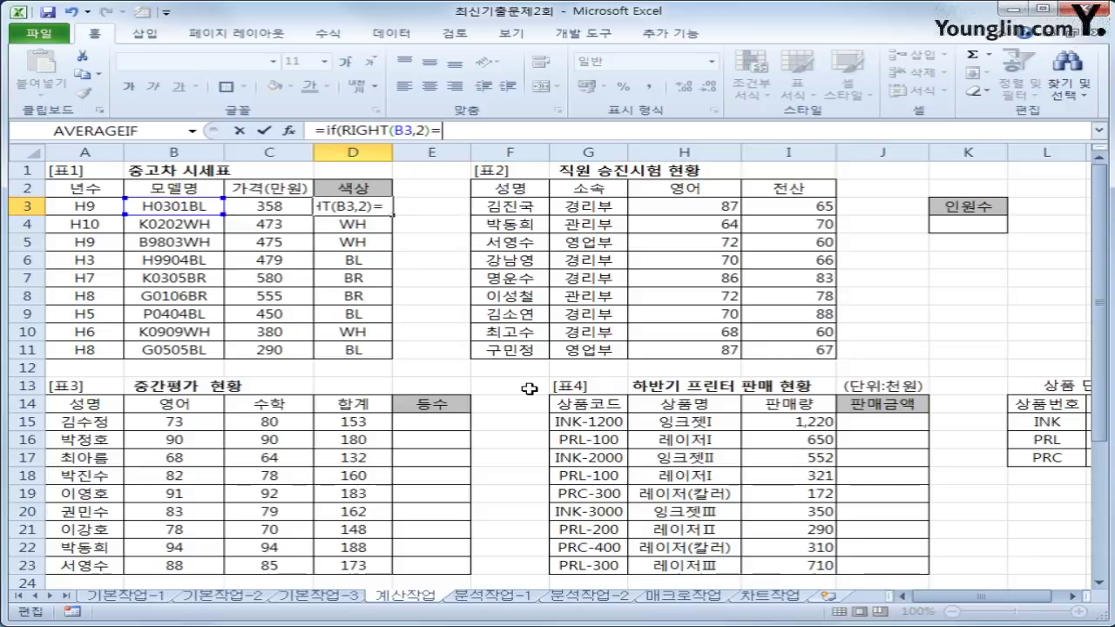
# Continue the D3 formula with "BR" as the comparison value and "갈색" as the true result, ending with a comma
pyautogui.write('"ㅠㅣ')
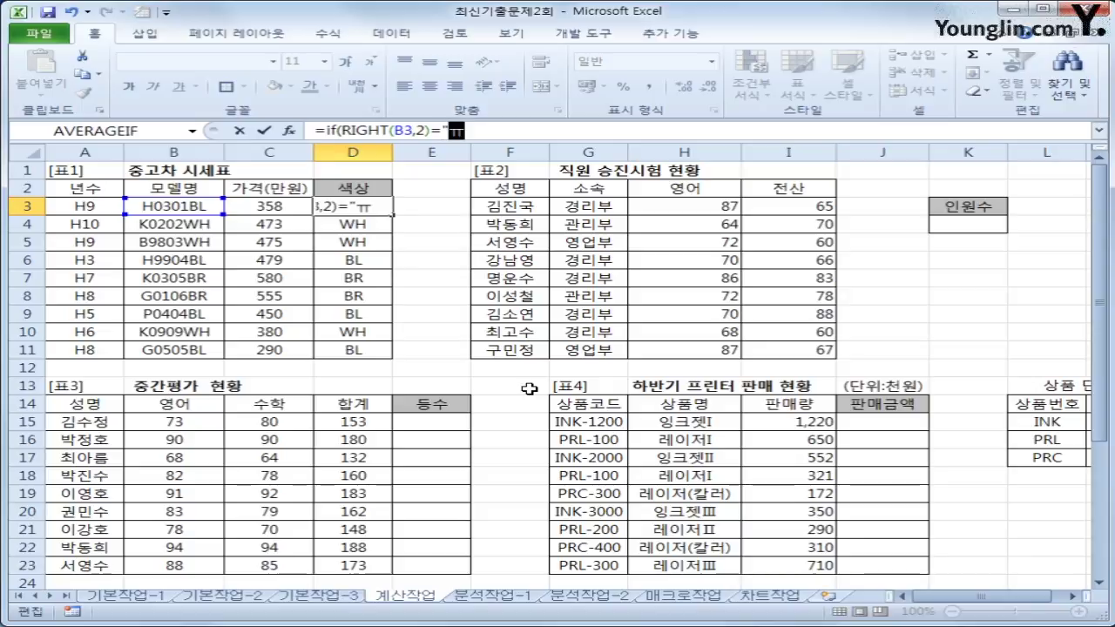
pyautogui.press('BackSpace')
pyautogui.press('BackSpace')
pyautogui.write('BR')
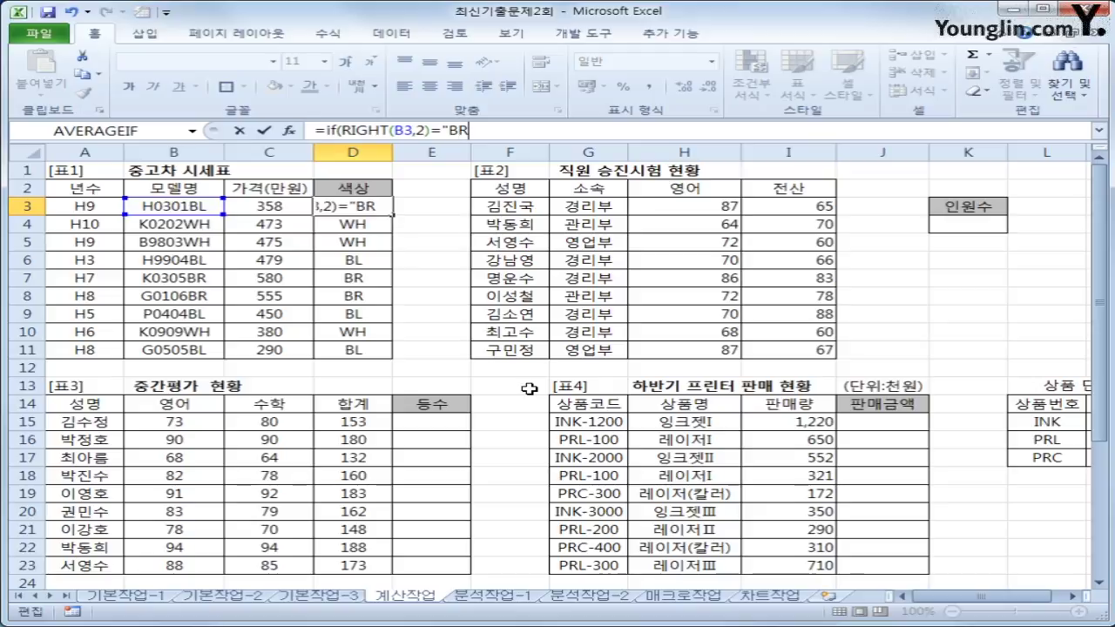
pyautogui.write('"')
pyautogui.write(',')
pyautogui.write('"R')
pyautogui.write('갈')
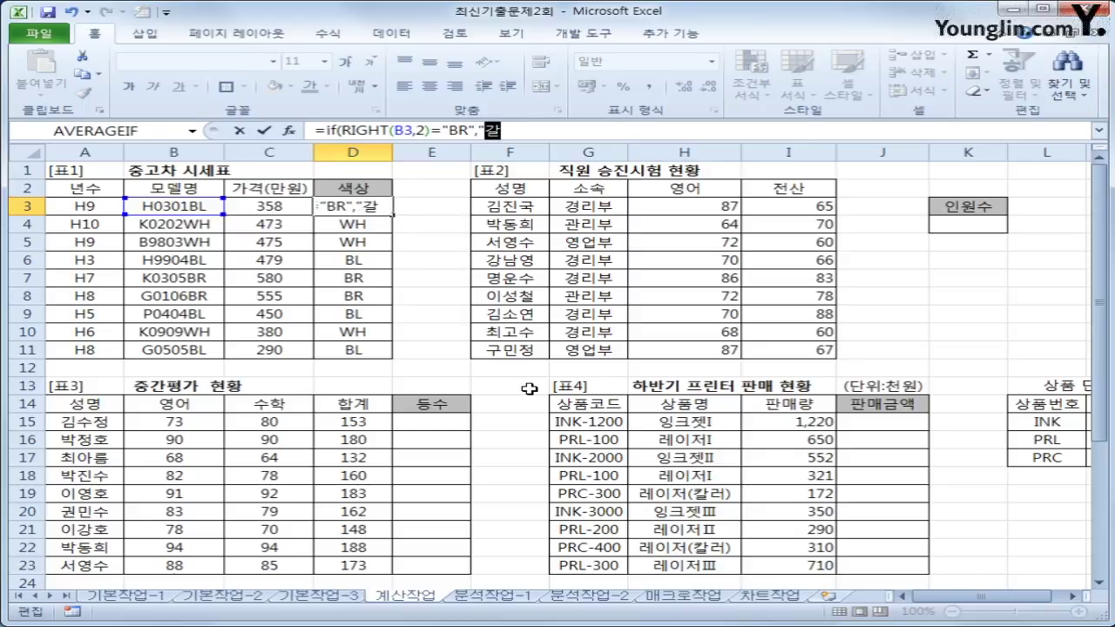
pyautogui.write('색",')
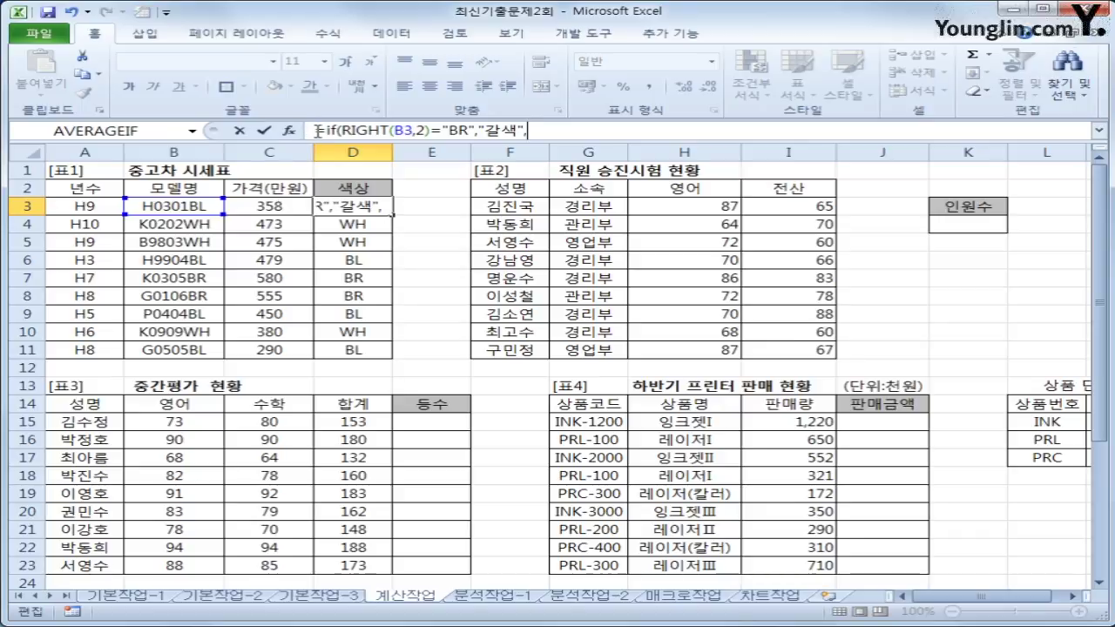
# Duplicate the if(RIGHT(B3,2)="BR","갈색", part at the end of the D3 formula as a nested IF
pyautogui.moveTo(324, 130); pyautogui.dragTo(535, 131)
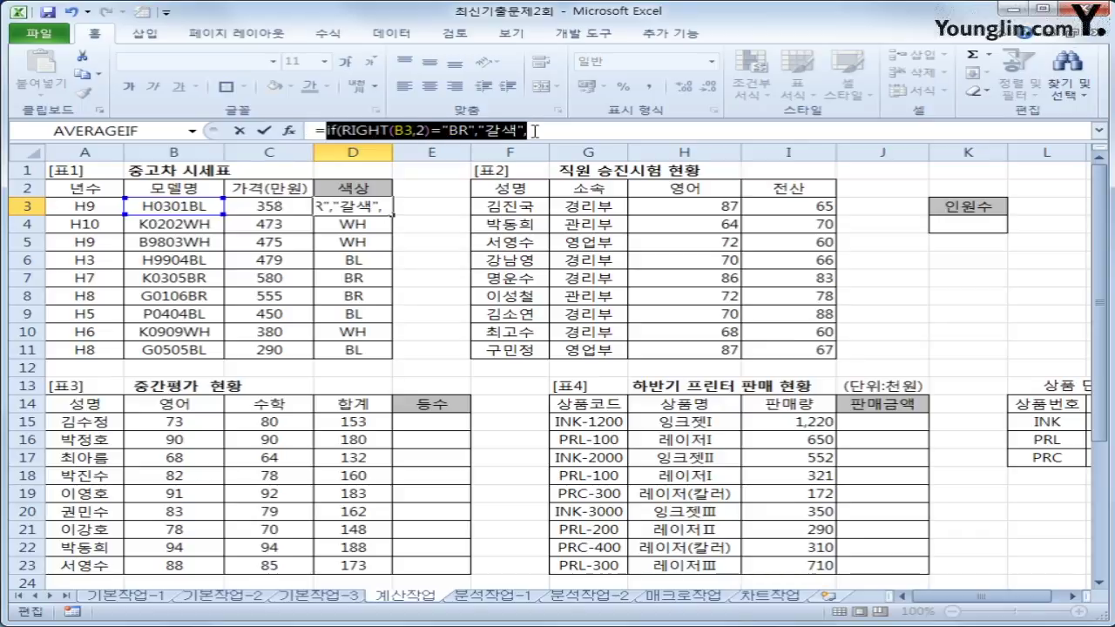
pyautogui.hotkey('ctrl', 'c')
pyautogui.click(535, 131)
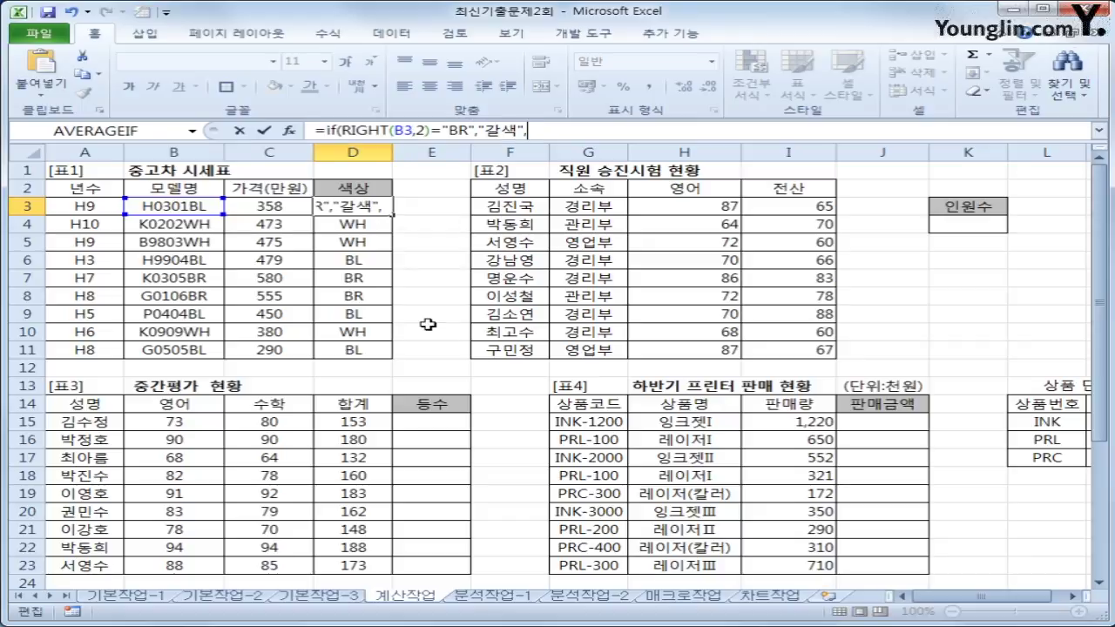
pyautogui.hotkey('ctrl', 'v')
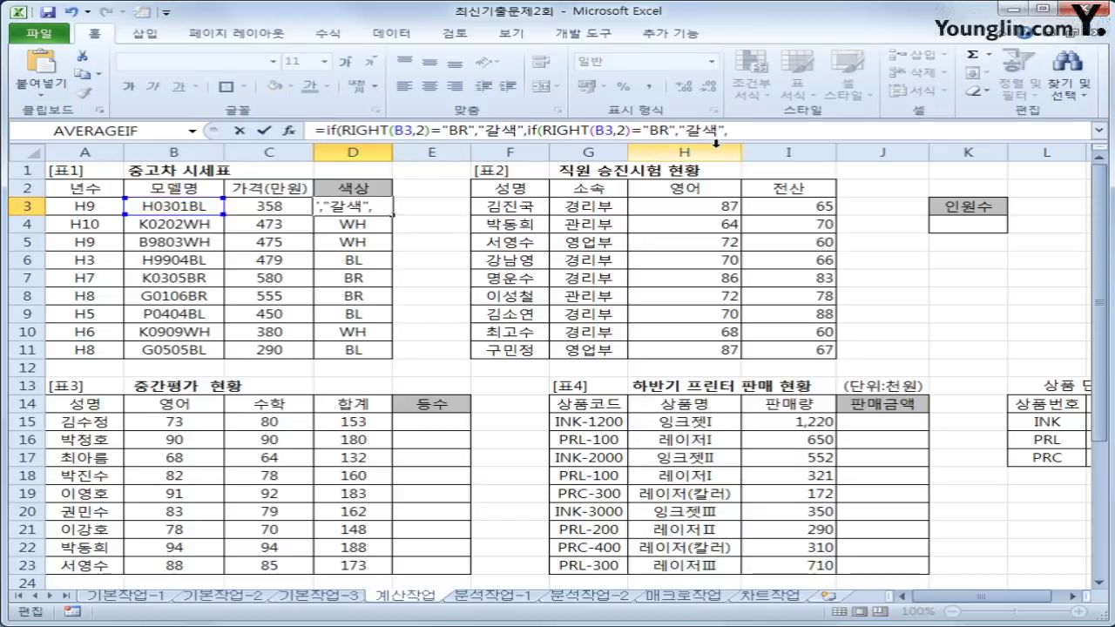
# Change the nested IF's comparison value to "BL" and its true result to "검정색"
pyautogui.moveTo(660, 130); pyautogui.dragTo(669, 130)
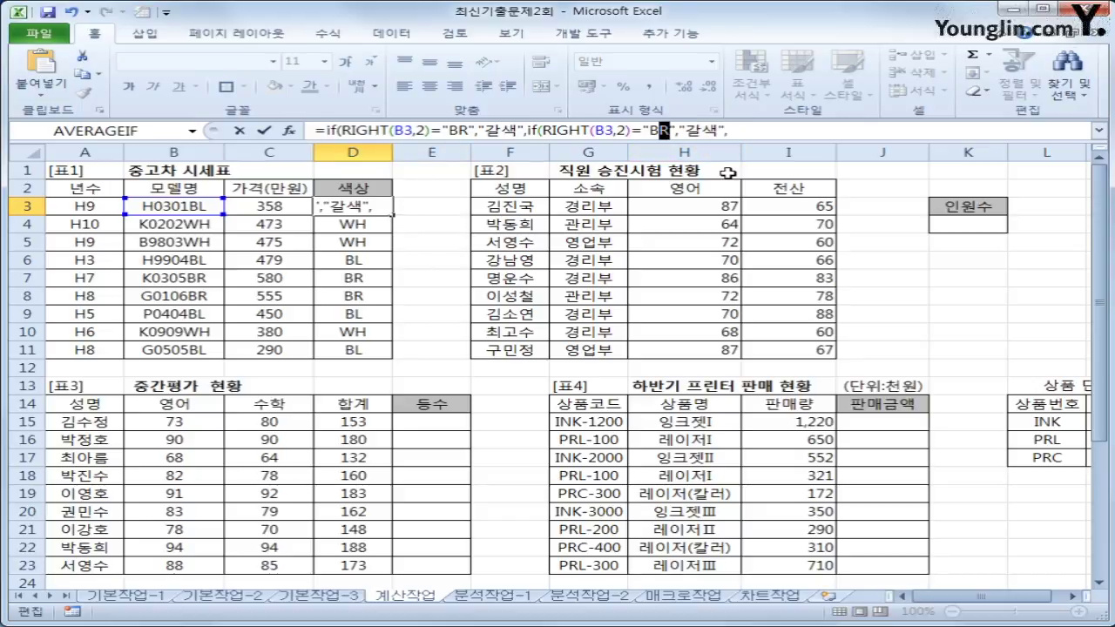
pyautogui.write('L')
pyautogui.press('Right')
pyautogui.press('Right')
pyautogui.press('Right')
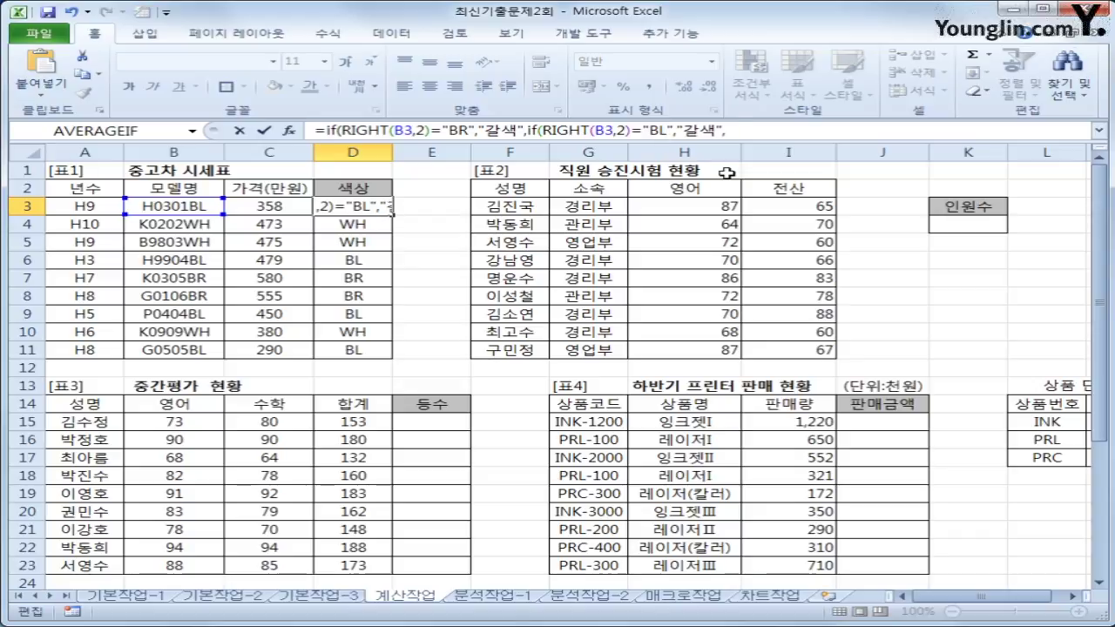
pyautogui.write('검정')
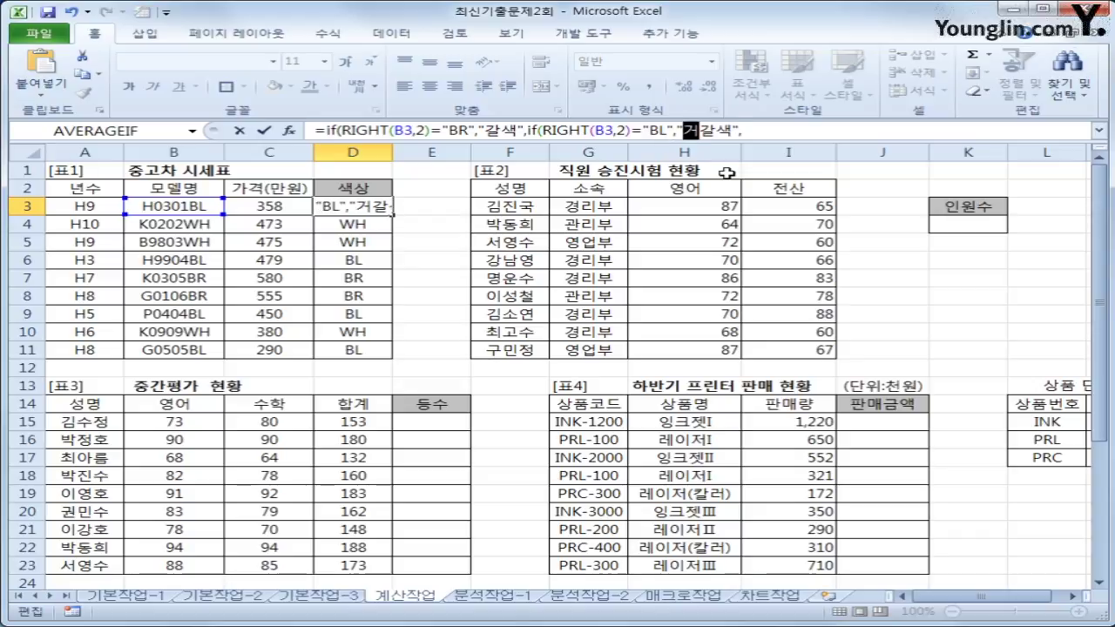
pyautogui.press('Delete')
pyautogui.press('Delete')
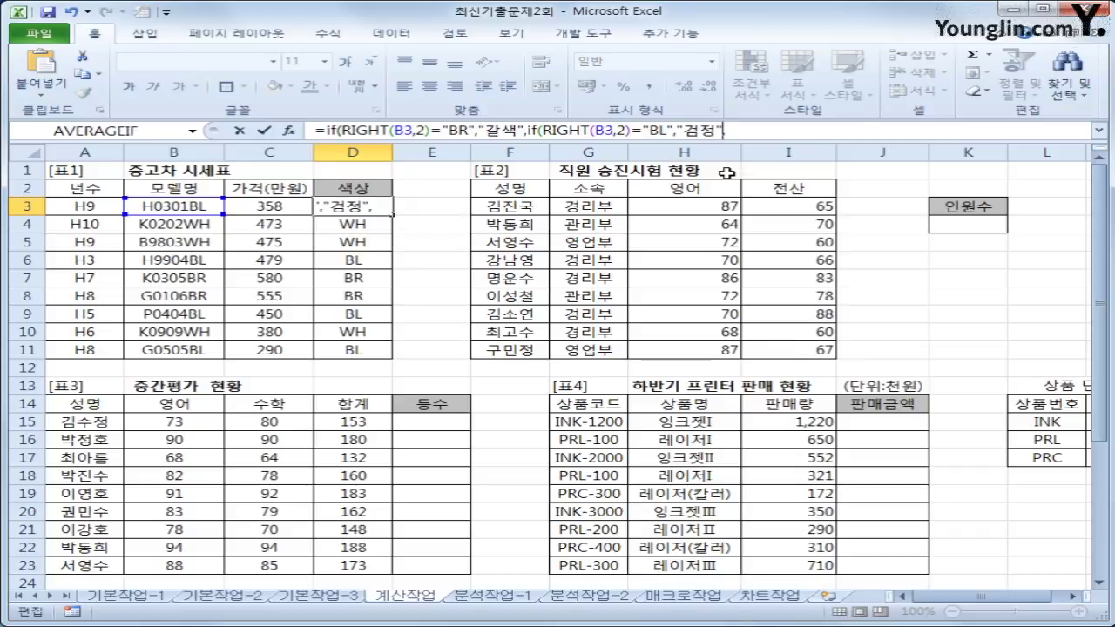
pyautogui.press('Left')
pyautogui.press('Left')
pyautogui.write('색')
# Add "흰색" as the nested IF's false result, close both IF functions and enter the D3 formula
pyautogui.write('","')
pyautogui.write('흰색')
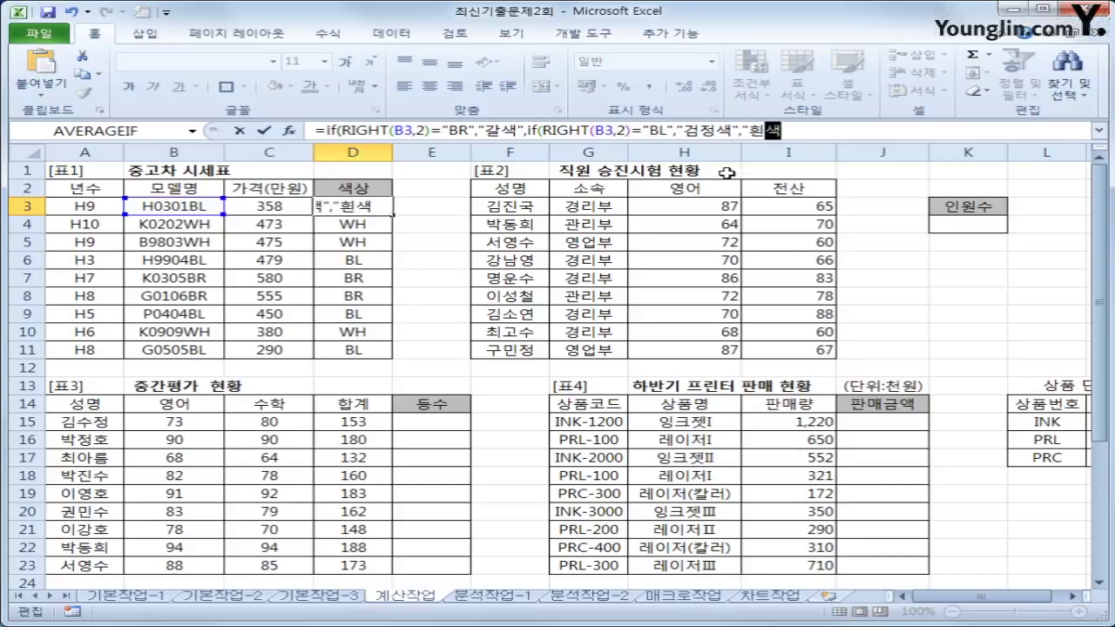
pyautogui.write('")')
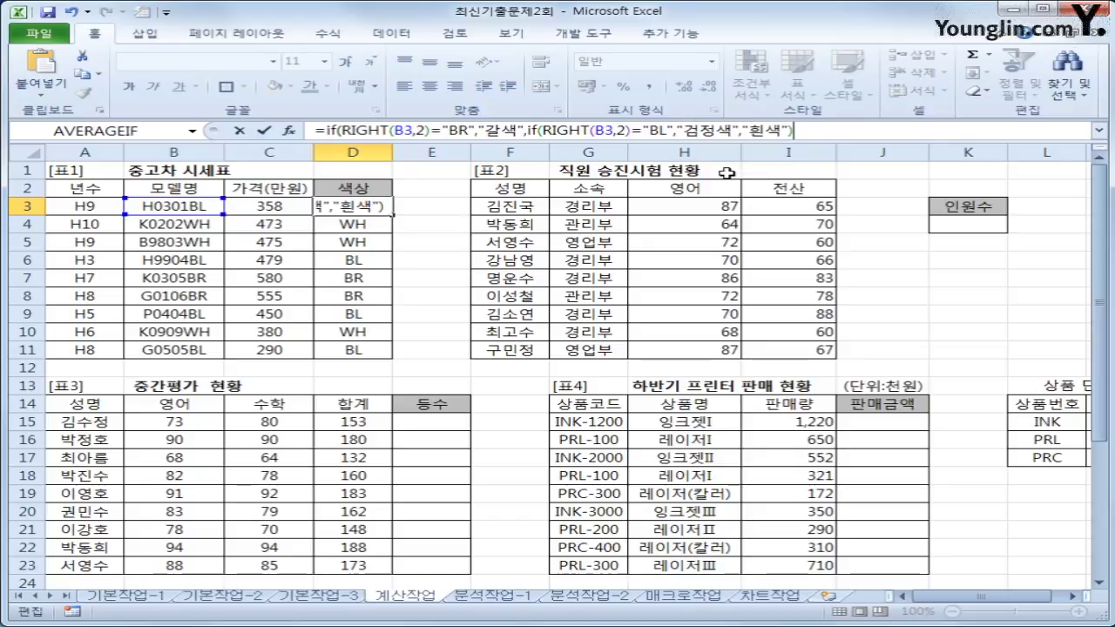
pyautogui.write(')')
pyautogui.press('Return')
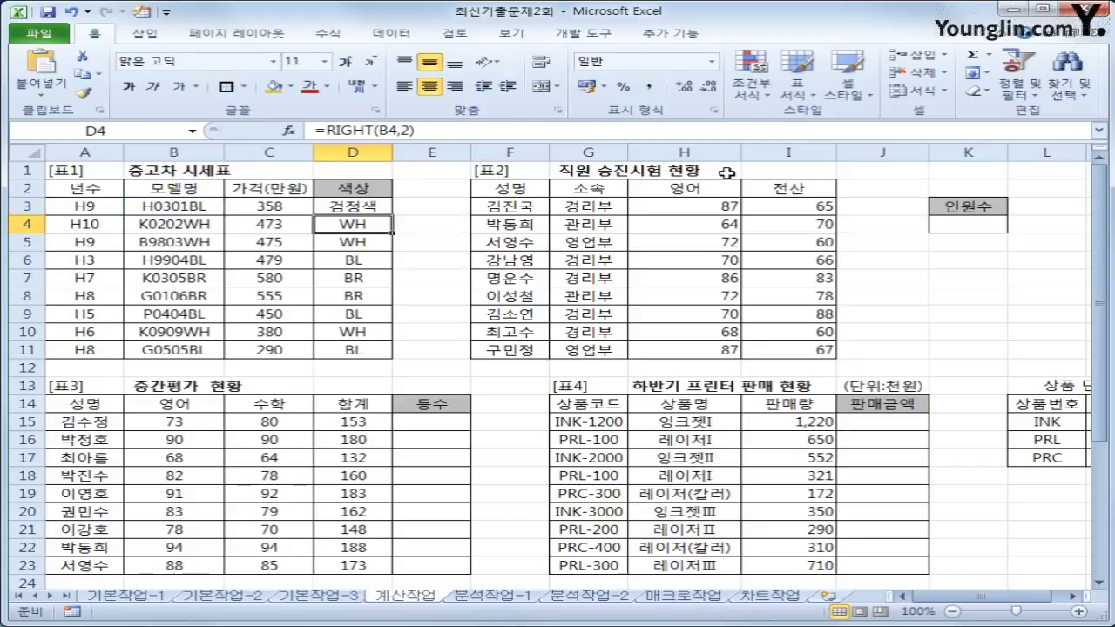
# Fill the two-level IF formula in D3 down through D11
pyautogui.click(383, 202)
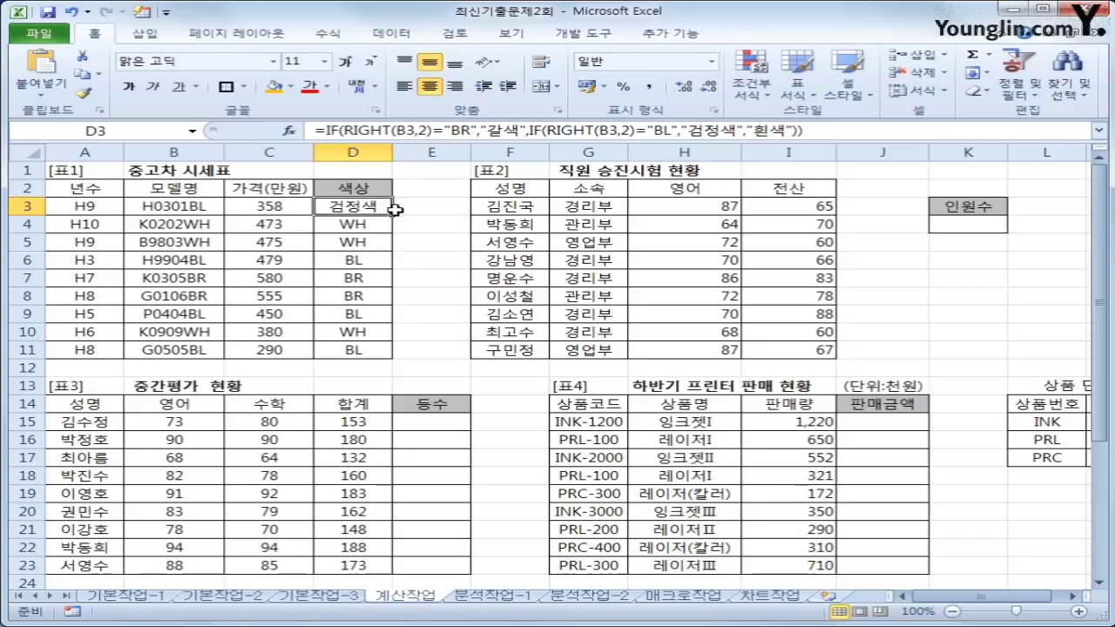
pyautogui.moveTo(392, 214); pyautogui.dragTo(383, 351)
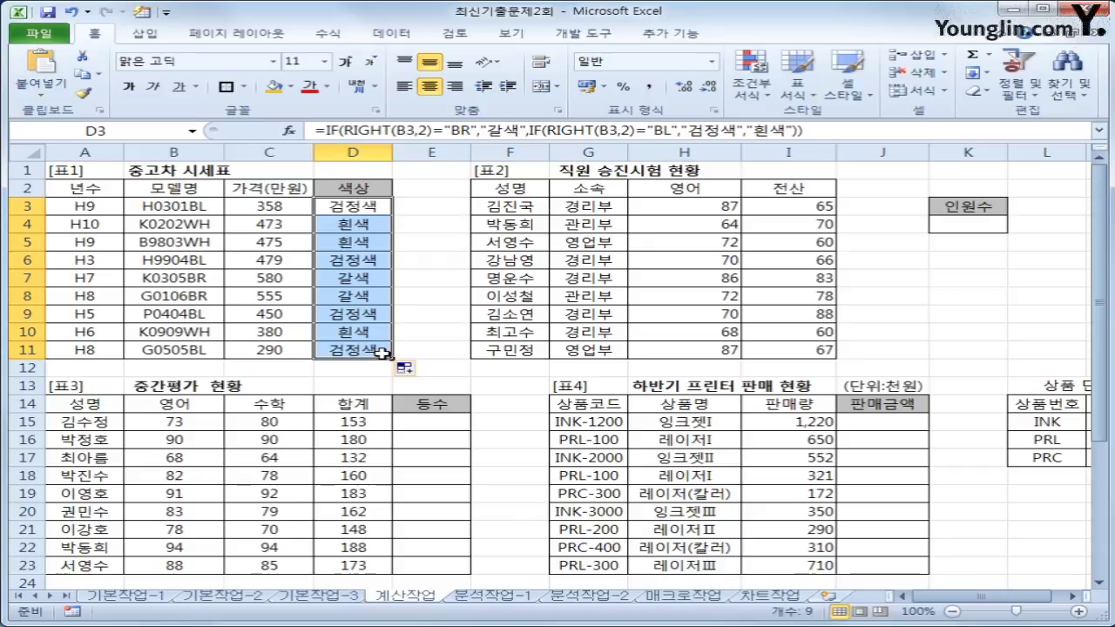
# Duplicate the ,IF(RIGHT(B3,2)="BL","검정색" part right after "검정색" in the D3 formula, keeping a single comma before the new IF
pyautogui.click(357, 214)
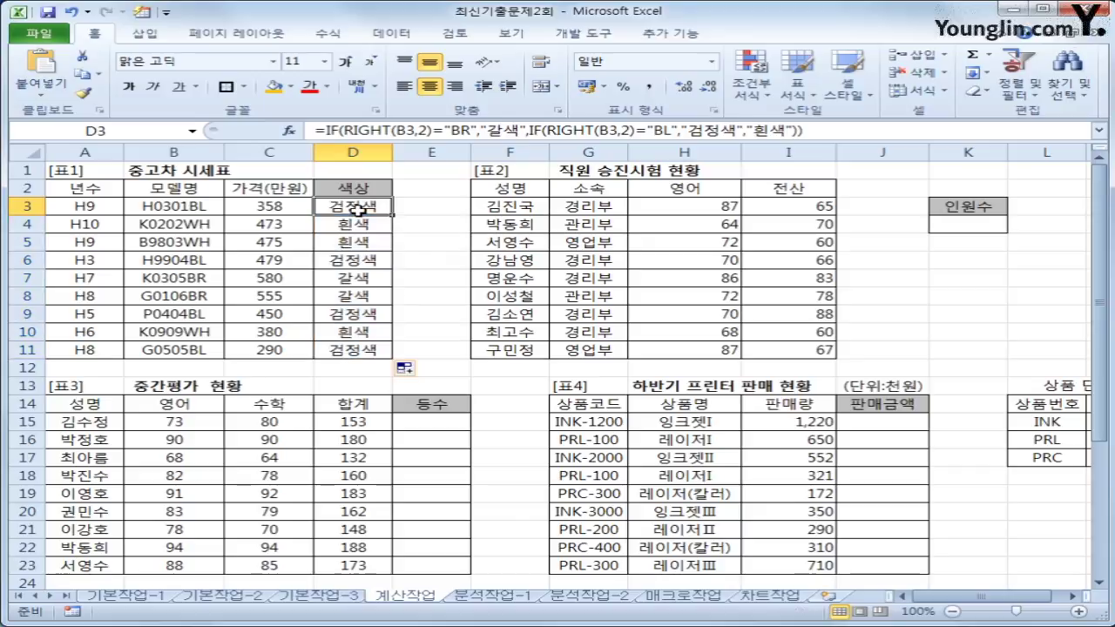
pyautogui.click(746, 131)
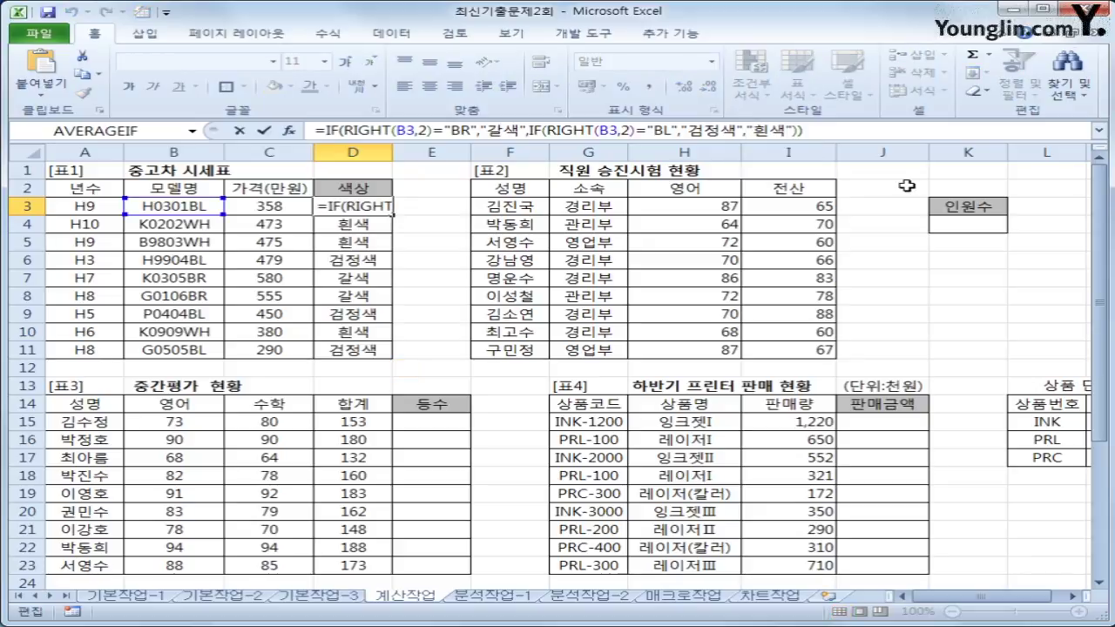
pyautogui.moveTo(526, 130); pyautogui.dragTo(745, 131)
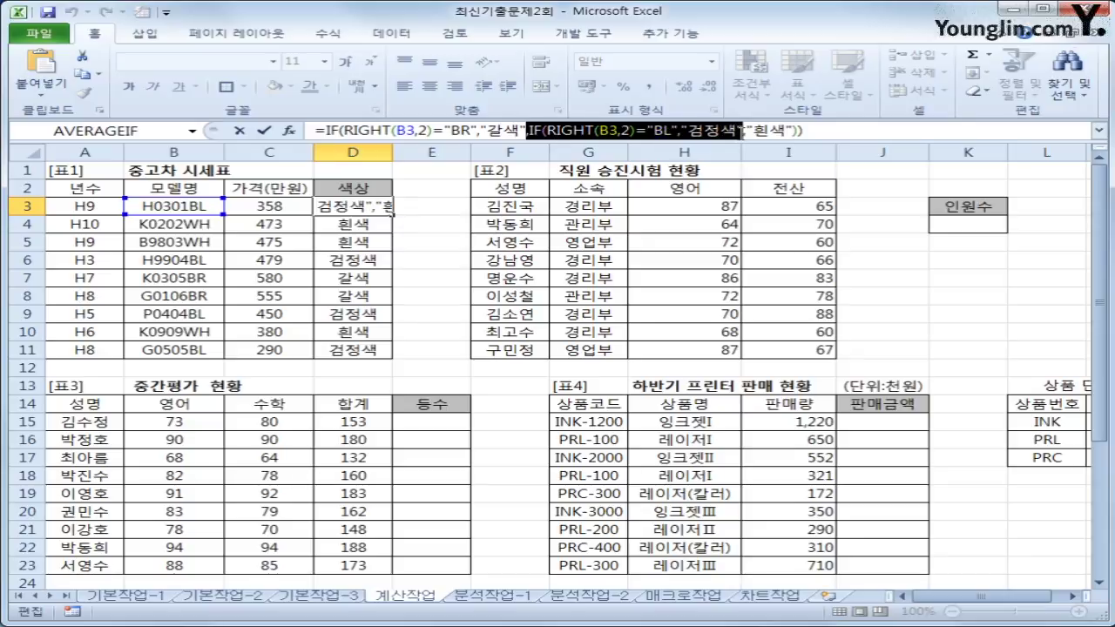
pyautogui.click(743, 131)
pyautogui.hotkey('ctrl', 'v')
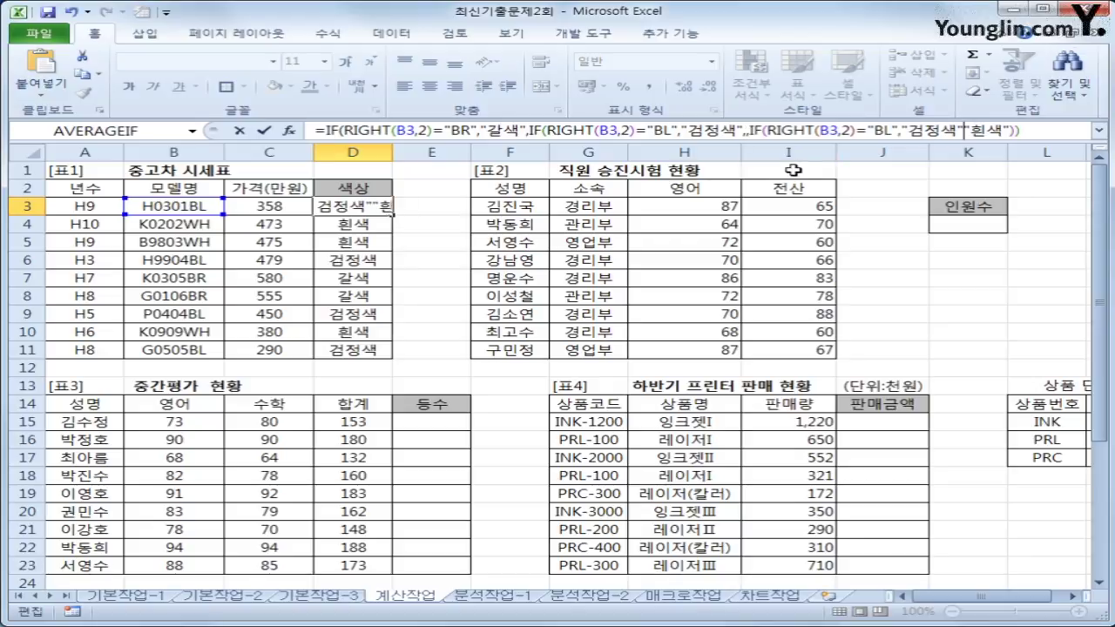
pyautogui.click(746, 131)
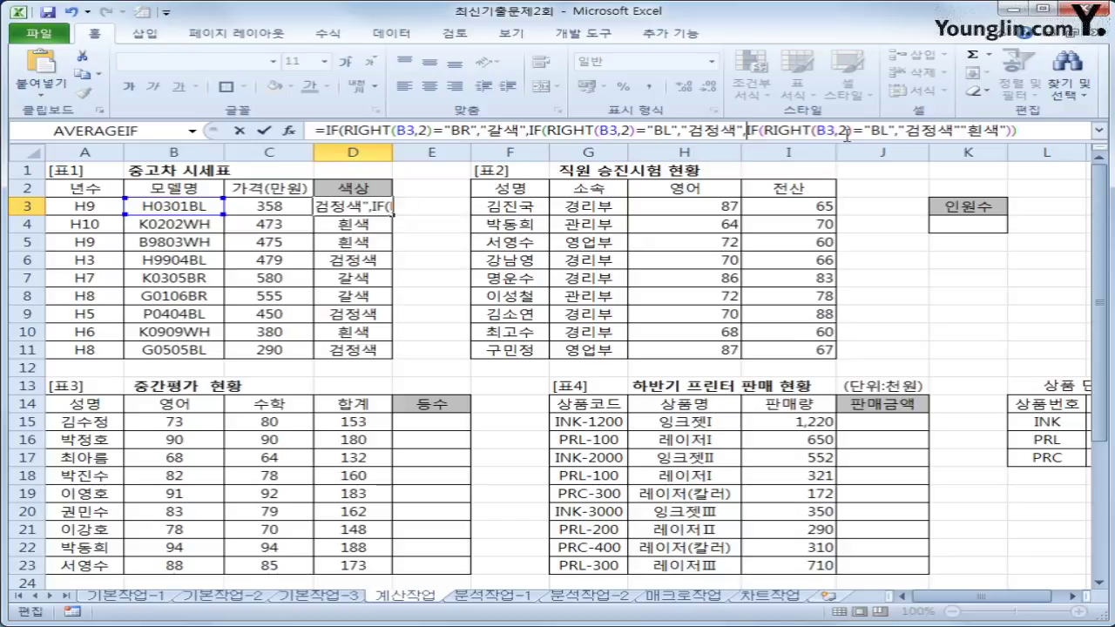
# Make the third IF compare with "WH" and return only "흰색", add the missing closing parenthesis and enter the D3 formula
pyautogui.doubleClick(880, 131)
pyautogui.write('WH')
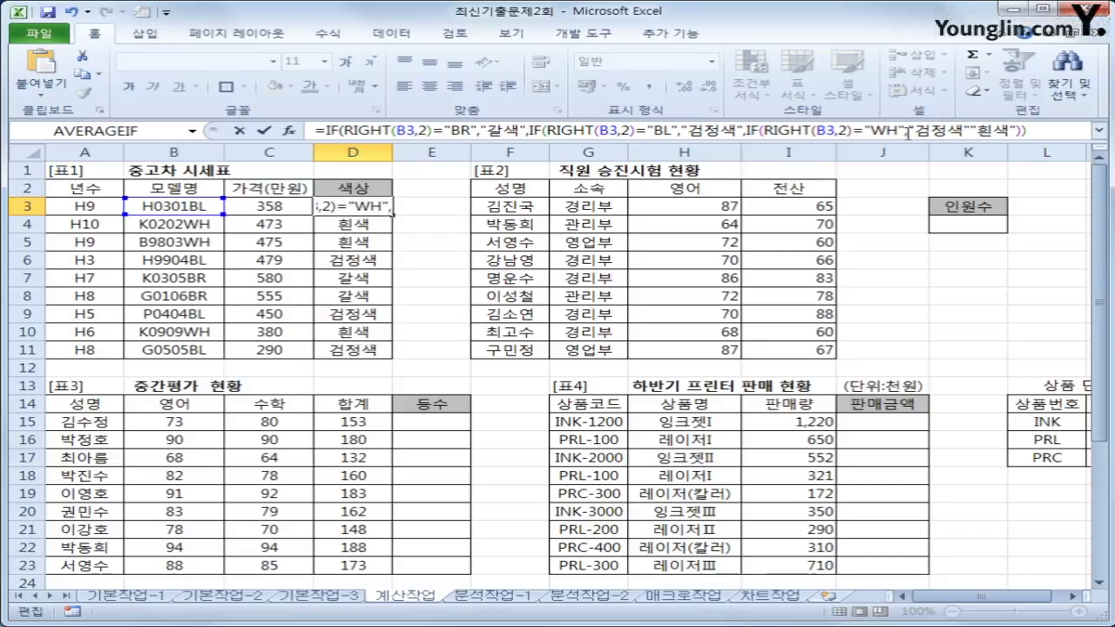
pyautogui.moveTo(908, 131); pyautogui.dragTo(965, 133)
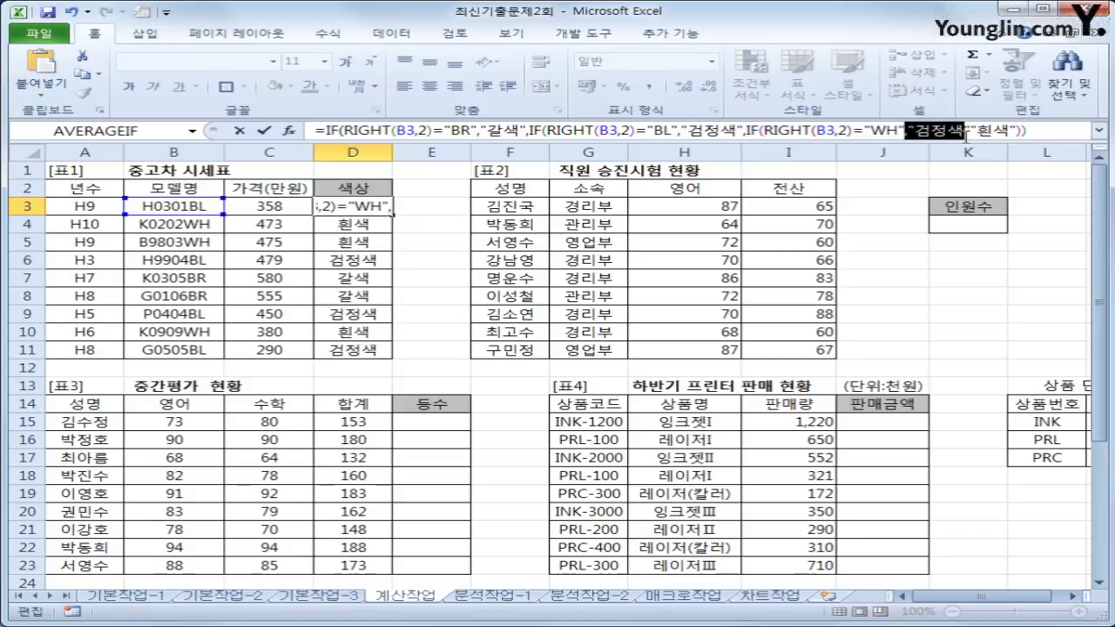
pyautogui.press('Delete')
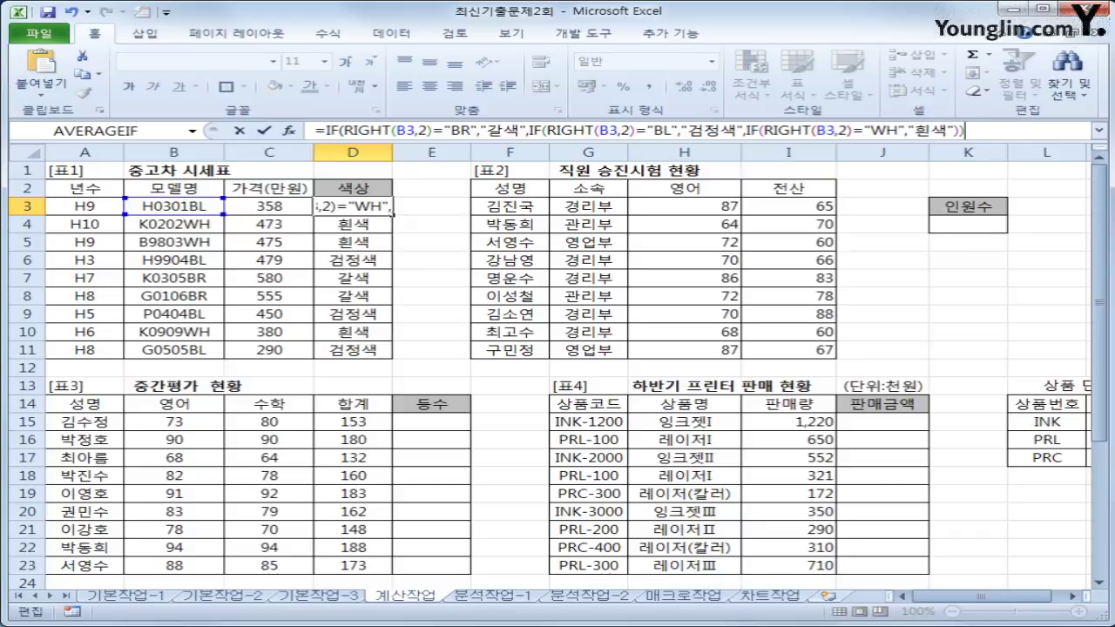
pyautogui.click(965, 130)
pyautogui.write(')')
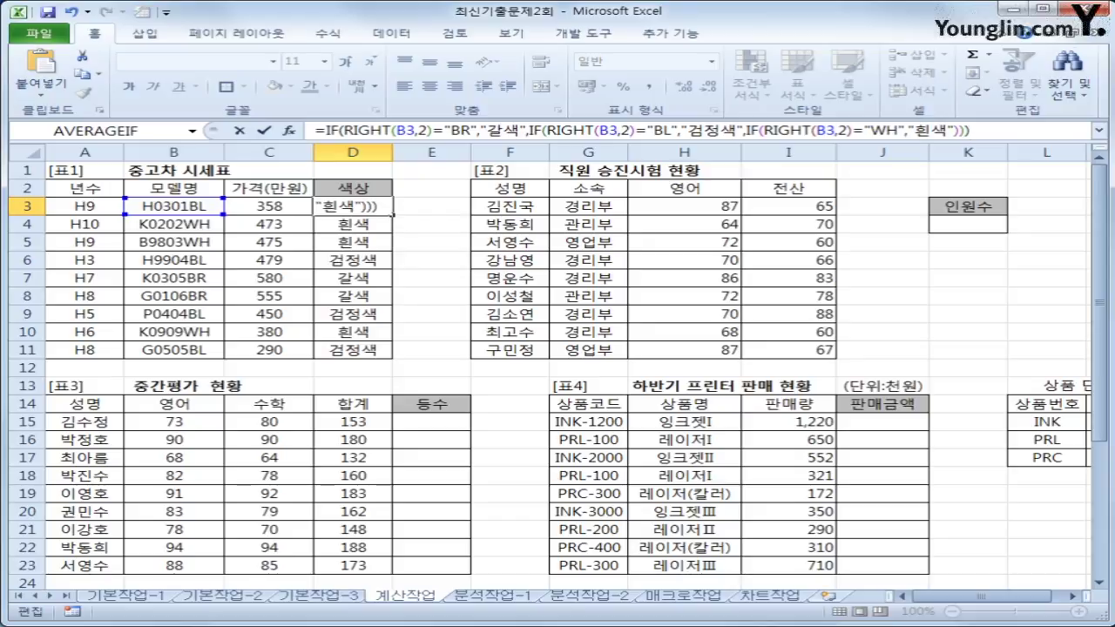
pyautogui.press('Return')
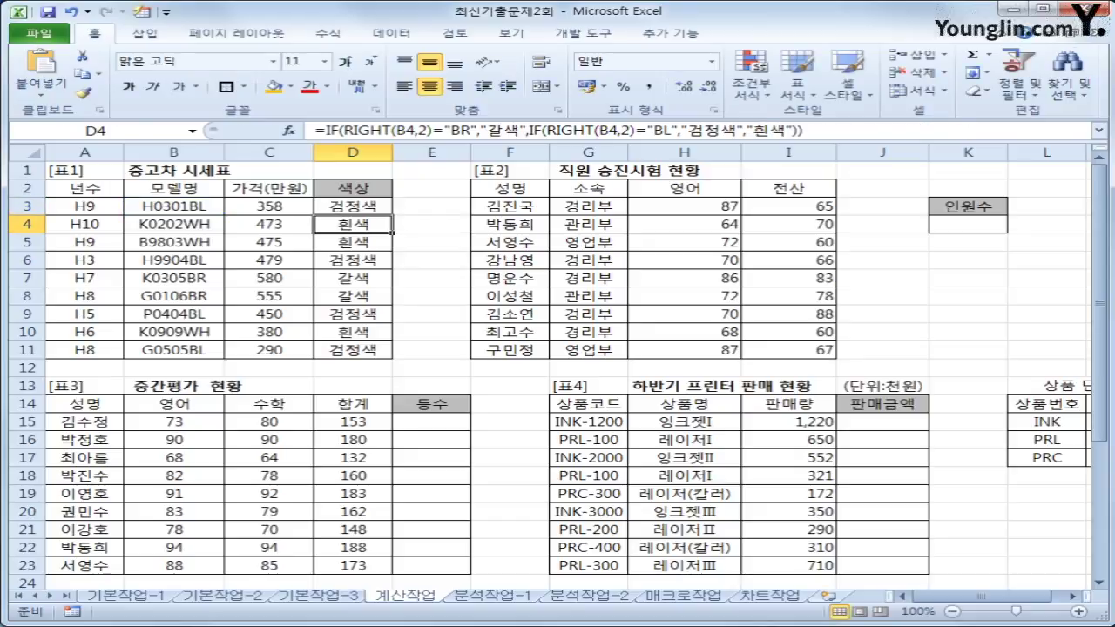
# Fill the three-level IF formula in D3 down the 색상 column through D11
pyautogui.click(369, 209)
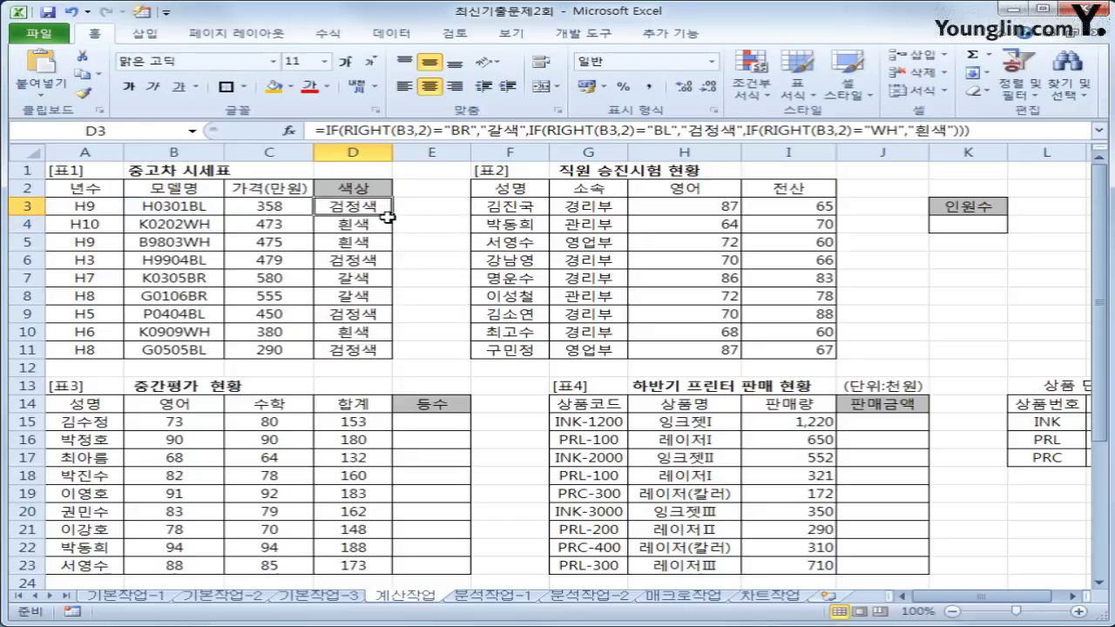
pyautogui.moveTo(386, 215); pyautogui.dragTo(384, 358)
pyautogui.click(358, 212)
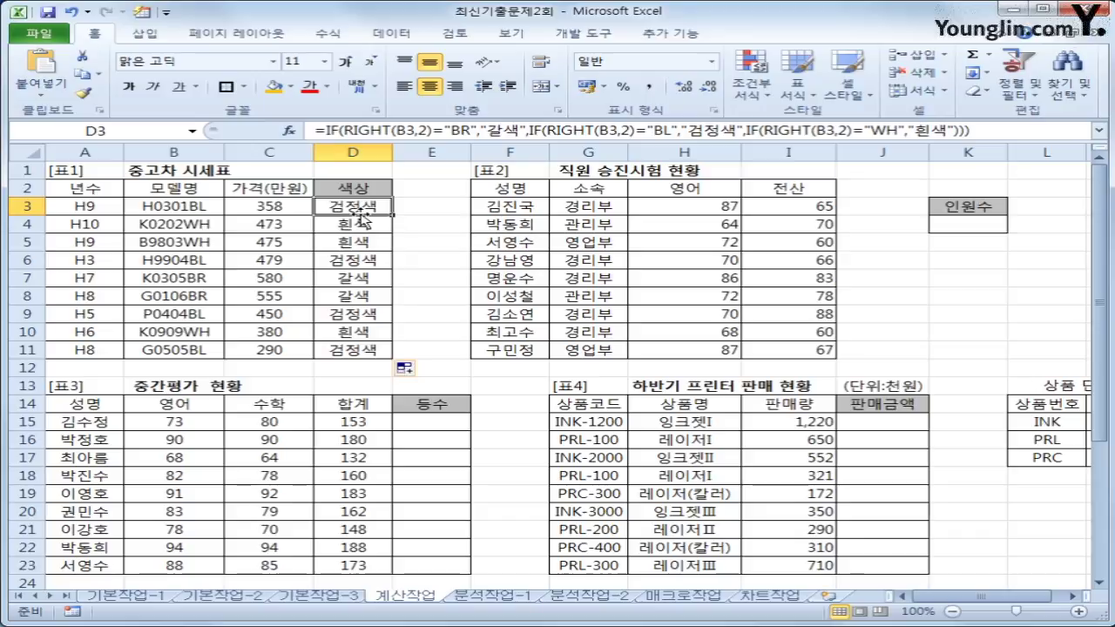
# Insert the statistical function COUNTIFS in the 인원수 cell K4 of 표2
pyautogui.click(958, 224)
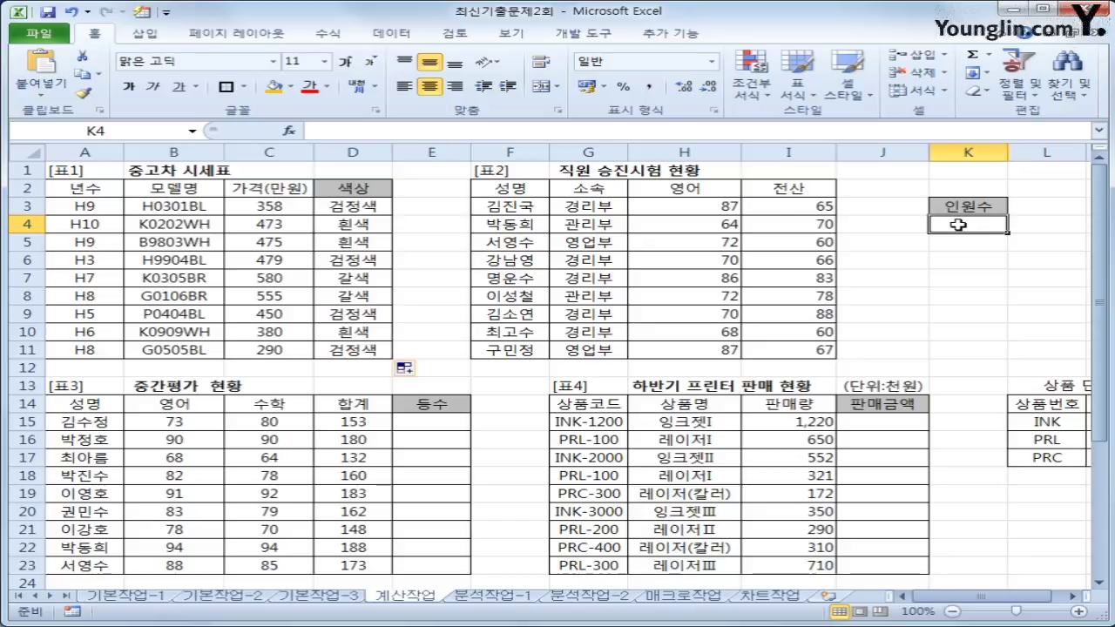
pyautogui.click(728, 203)
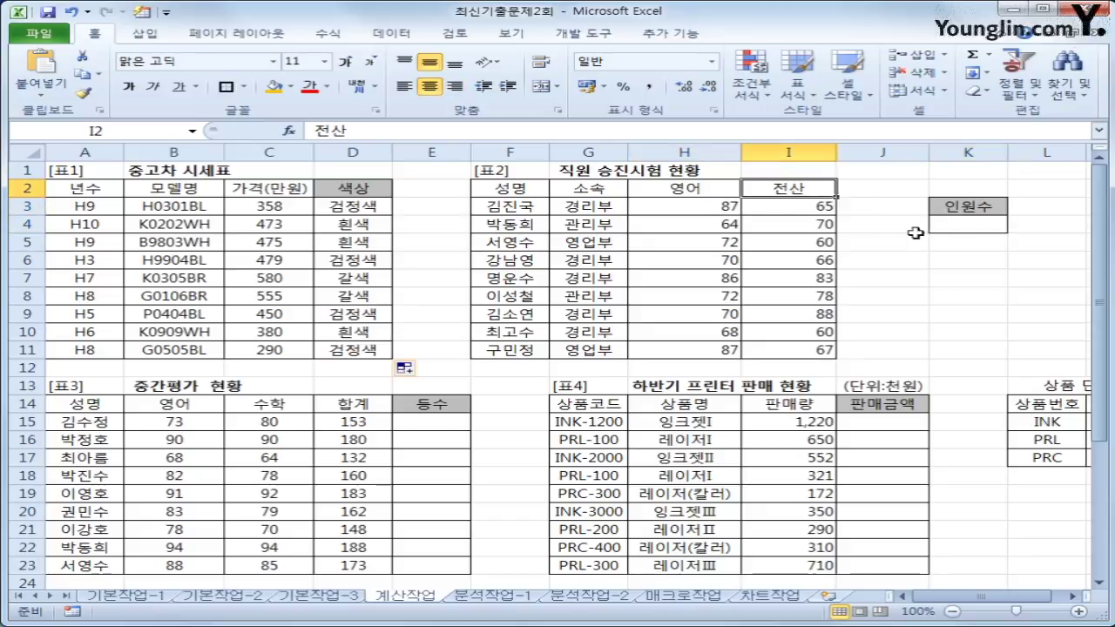
pyautogui.click(970, 224)
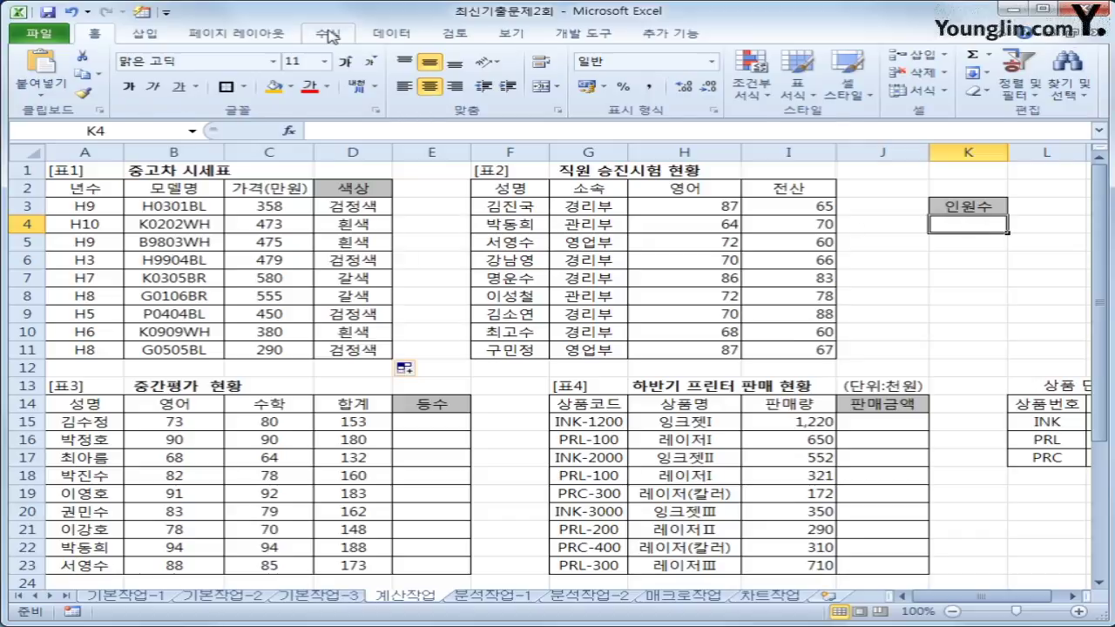
pyautogui.click(329, 35)
pyautogui.click(375, 92)
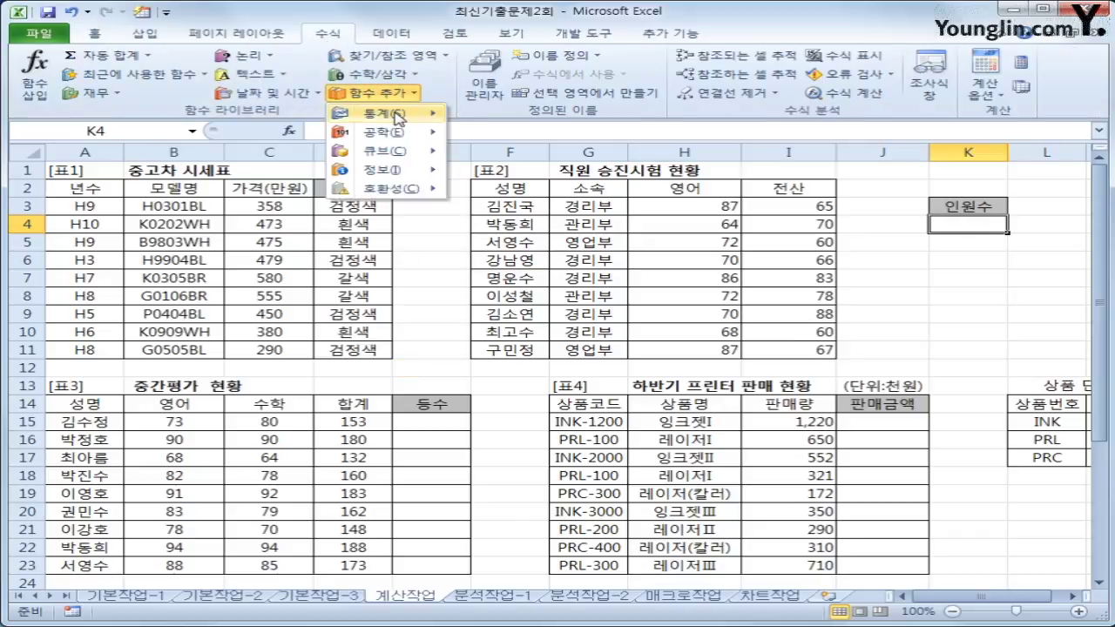
pyautogui.moveTo(398, 118)
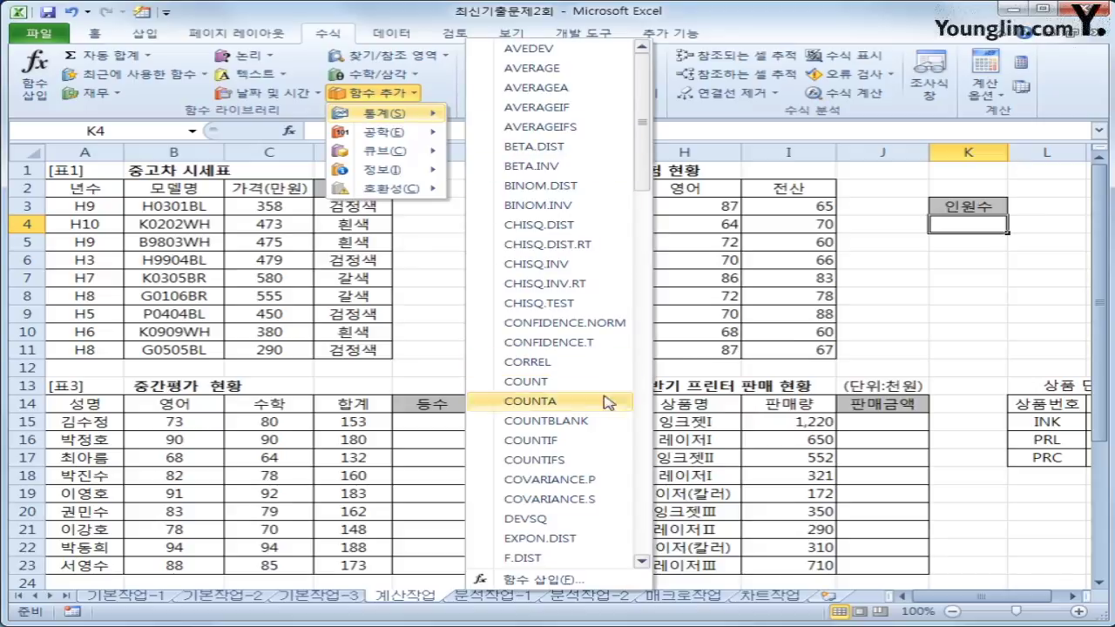
pyautogui.click(598, 466)
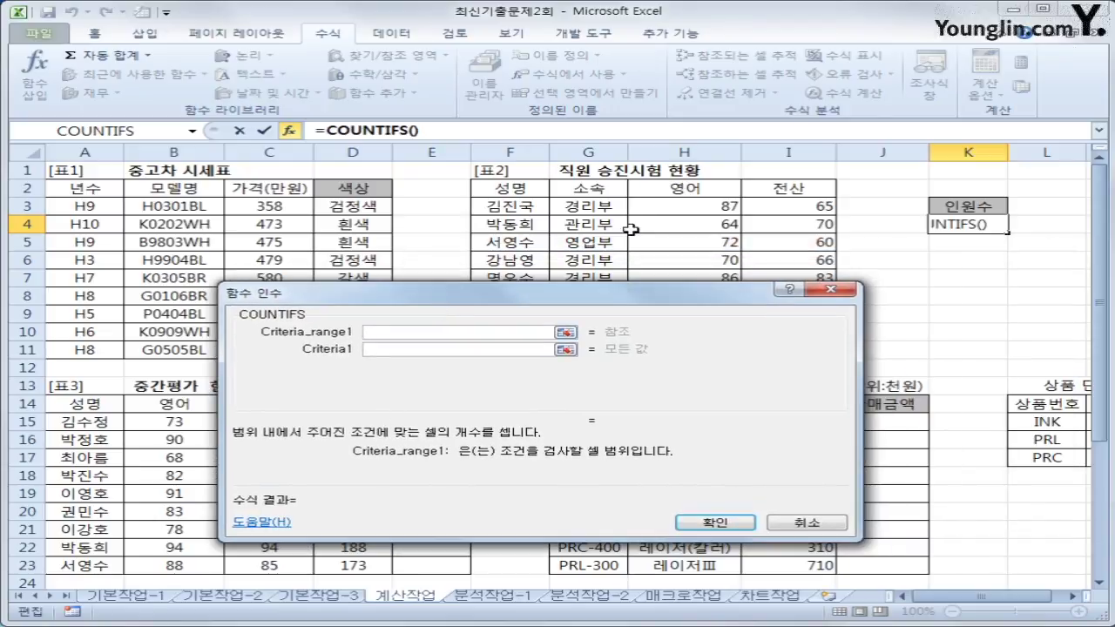
# Set the first COUNTIFS condition to the 영어 scores H3:H11 with the criterion >=70
pyautogui.moveTo(671, 203); pyautogui.dragTo(677, 351)
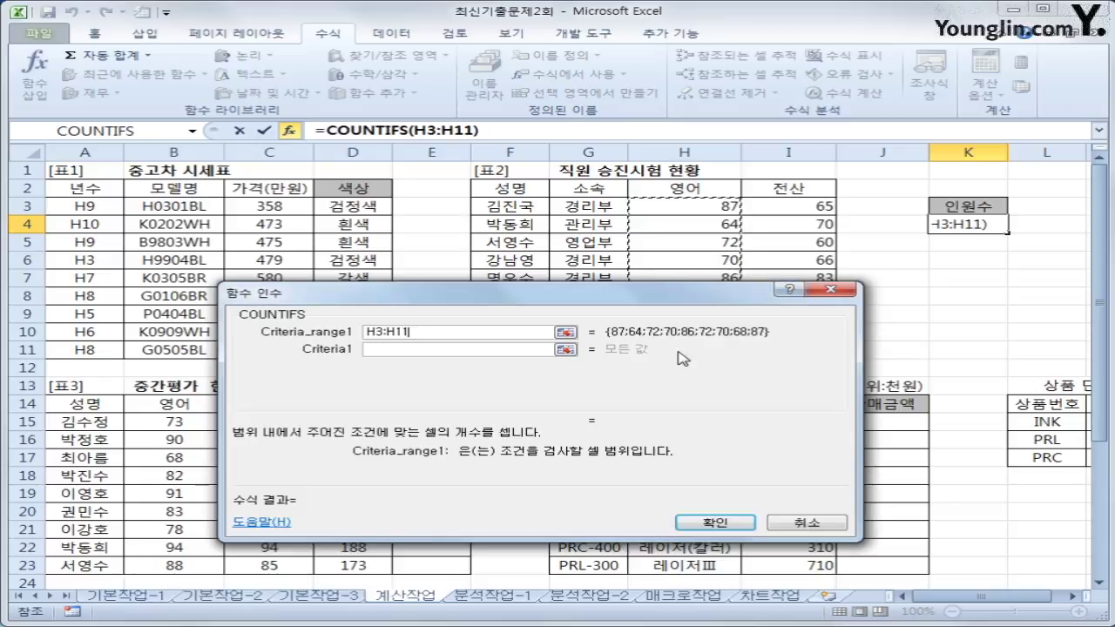
pyautogui.click(471, 348)
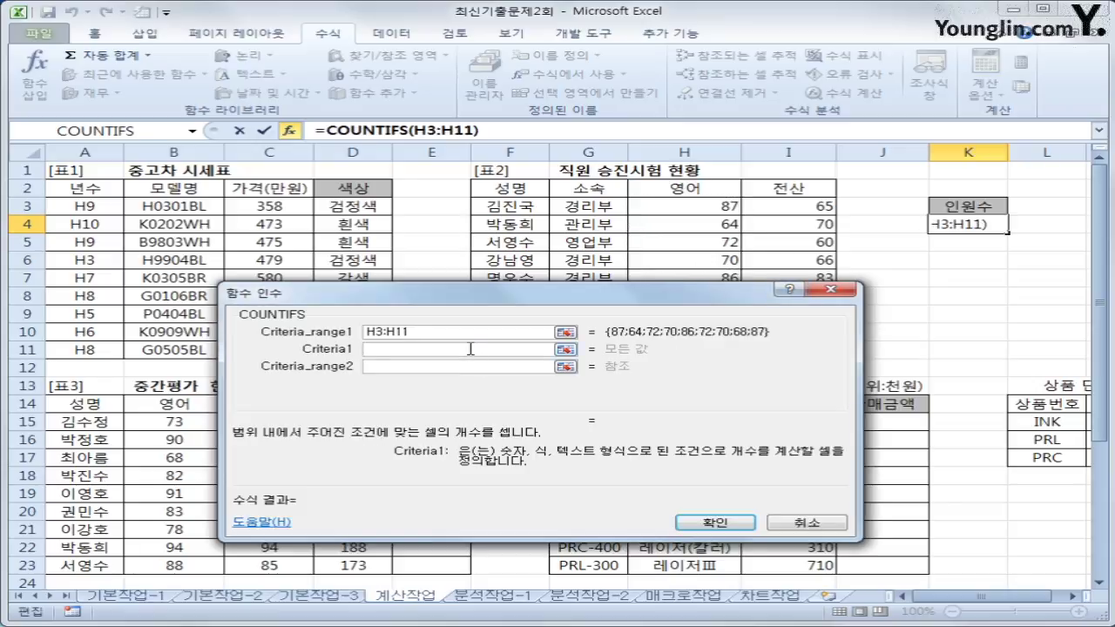
pyautogui.write('>=')
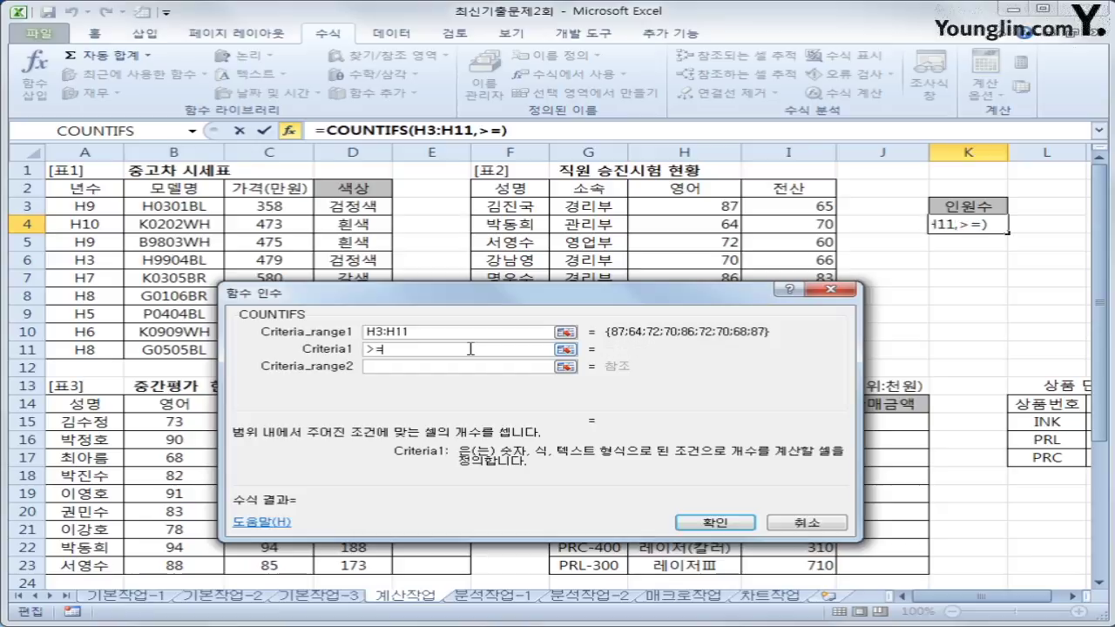
pyautogui.write('70')
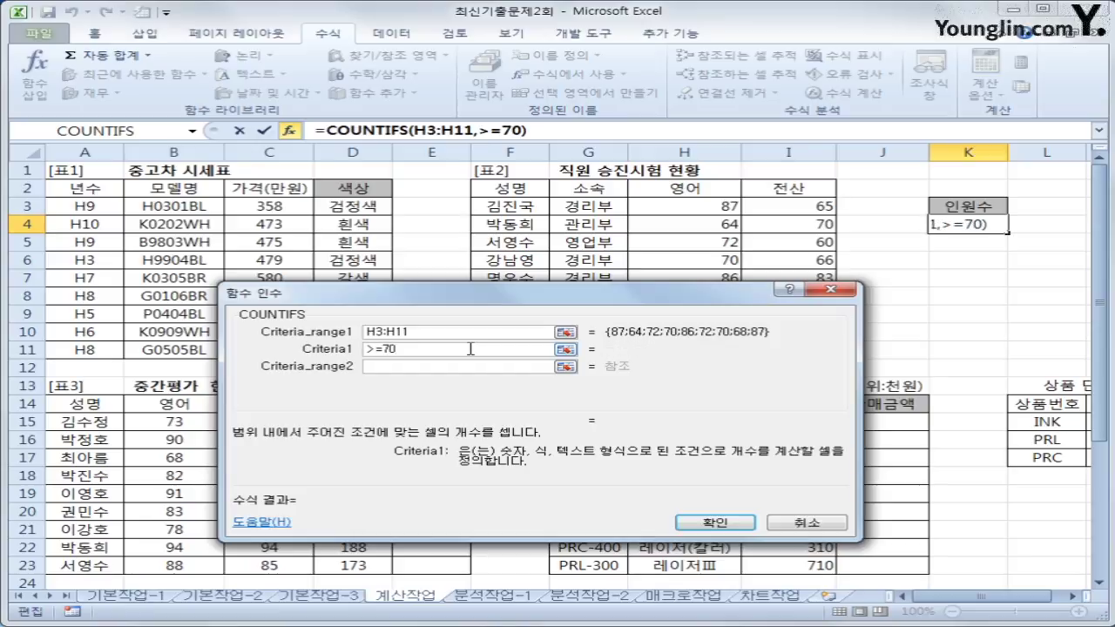
# Add the 전산 scores I3:I11 with the criterion >=70 as the second COUNTIFS condition and confirm the function
pyautogui.click(471, 366)
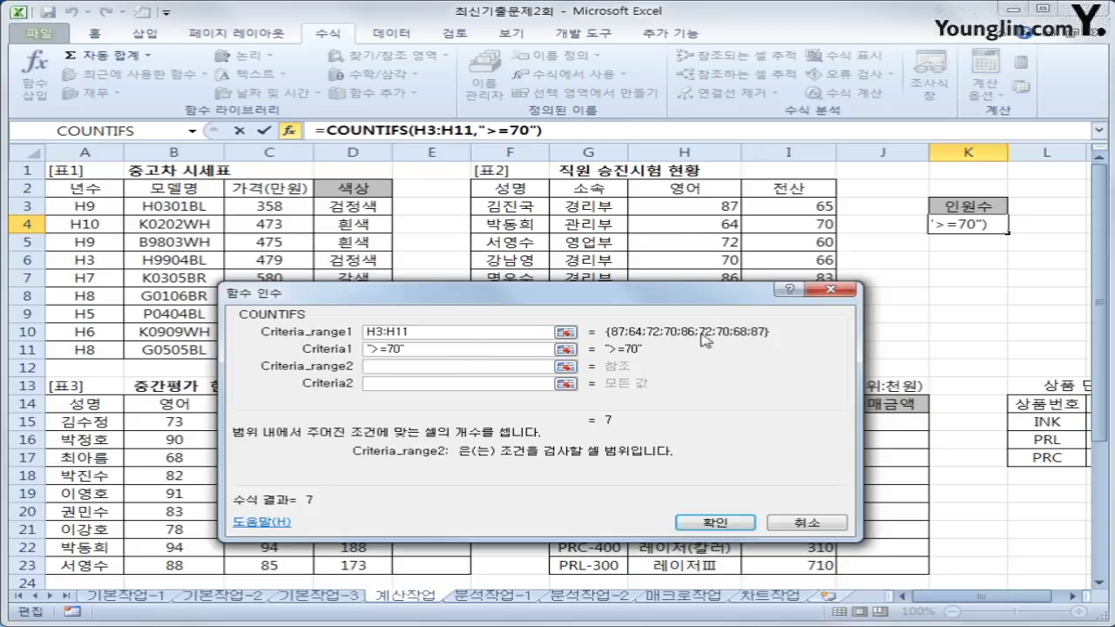
pyautogui.moveTo(779, 206); pyautogui.dragTo(782, 346)
pyautogui.click(514, 384)
pyautogui.write('>=70')
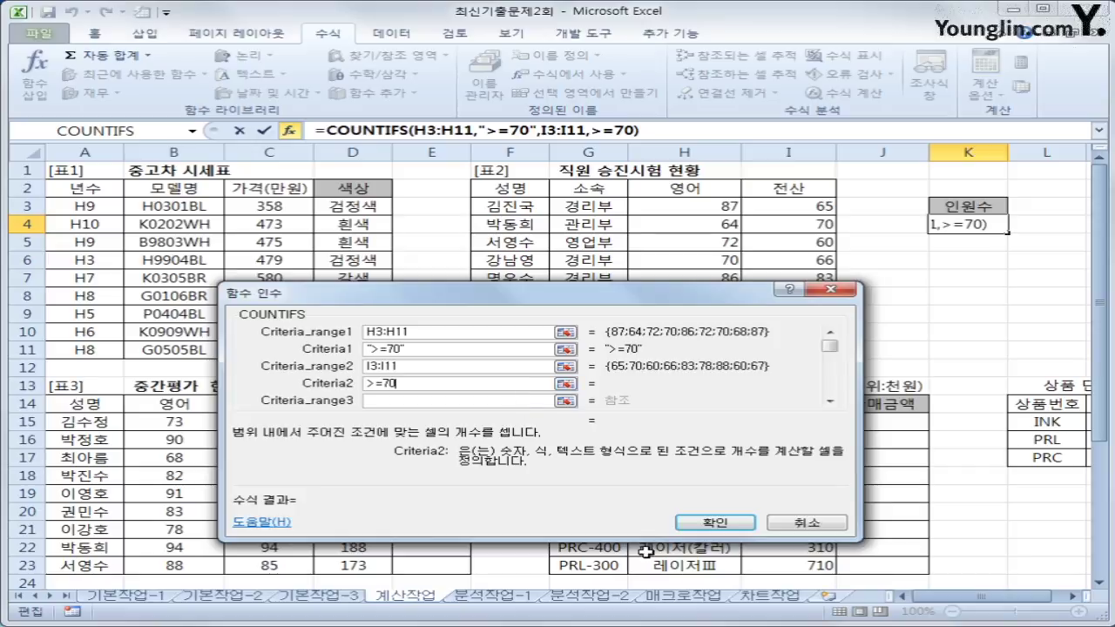
pyautogui.click(700, 524)
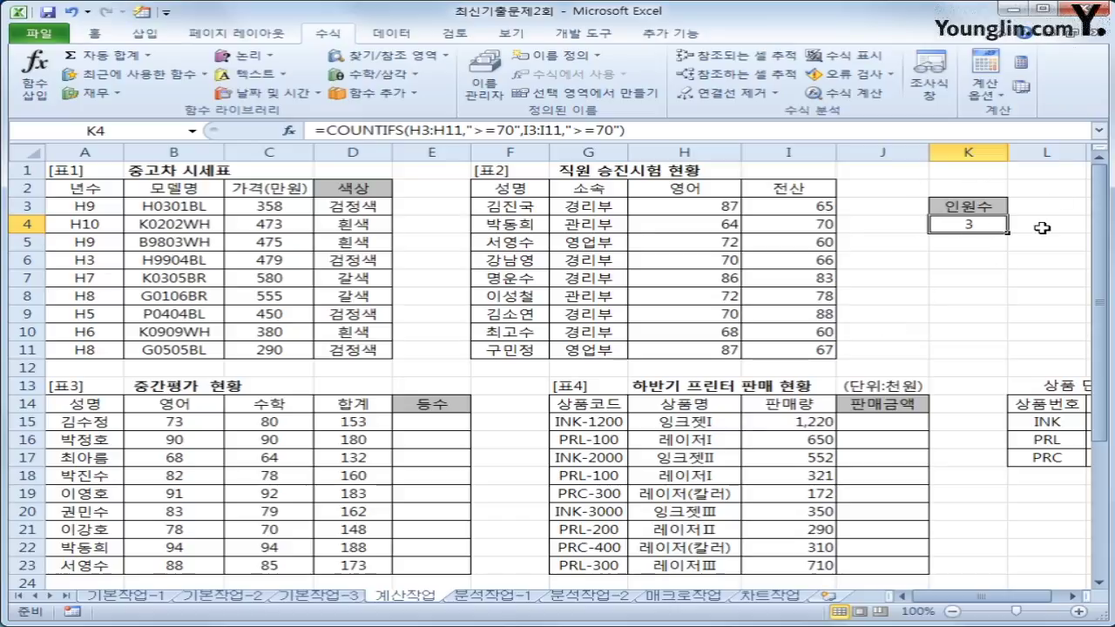
# Append &"명" to the end of the COUNTIFS formula in K4 and enter it
pyautogui.click(675, 131)
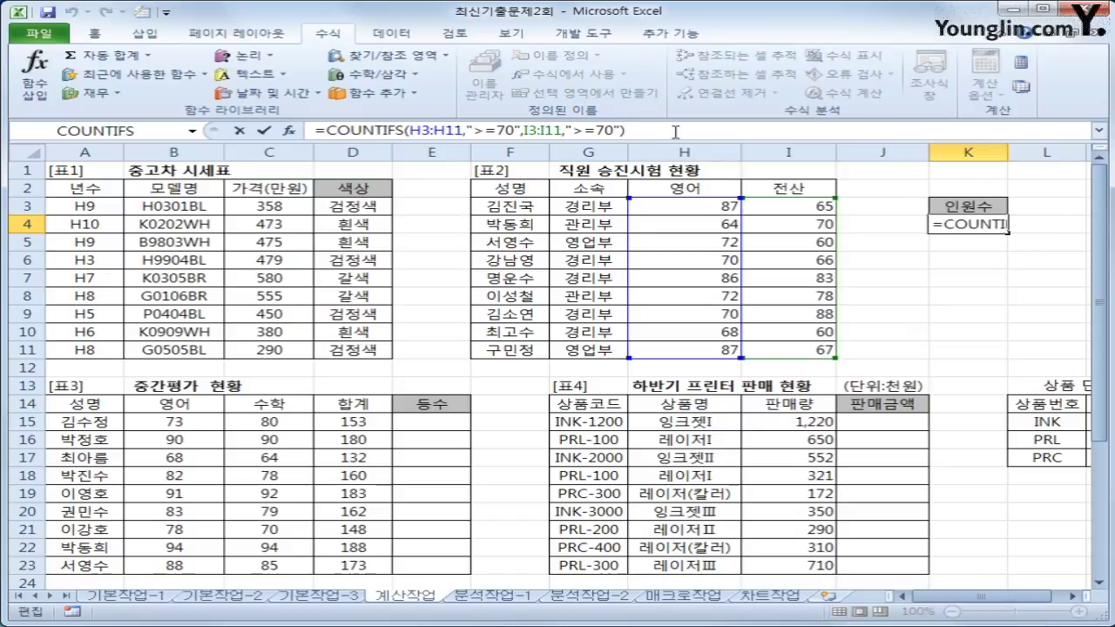
pyautogui.write('&"')
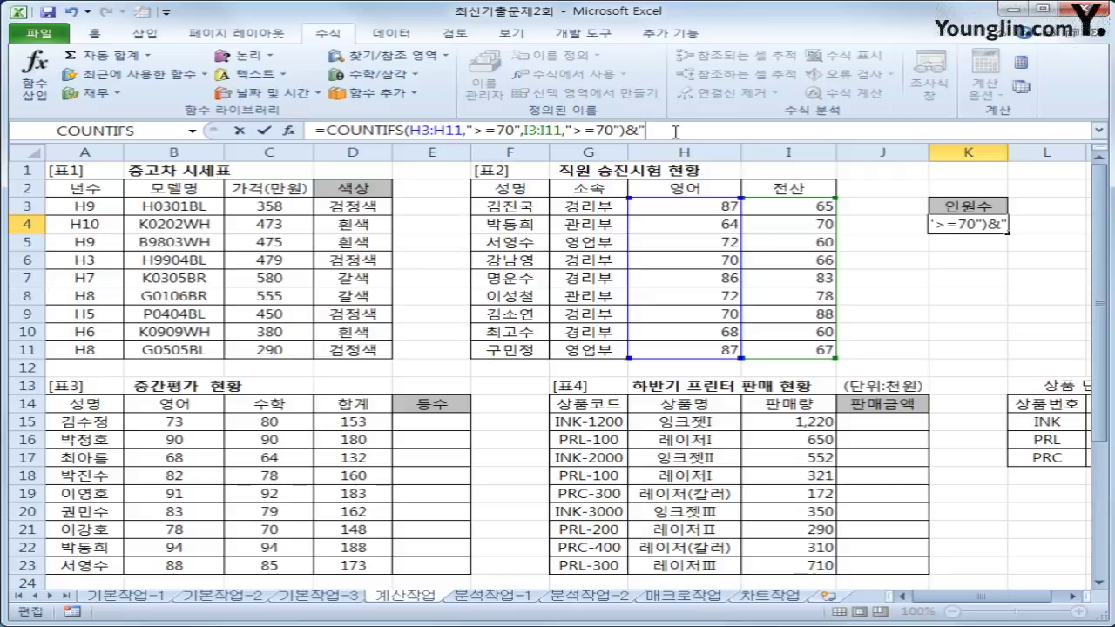
pyautogui.write('명"')
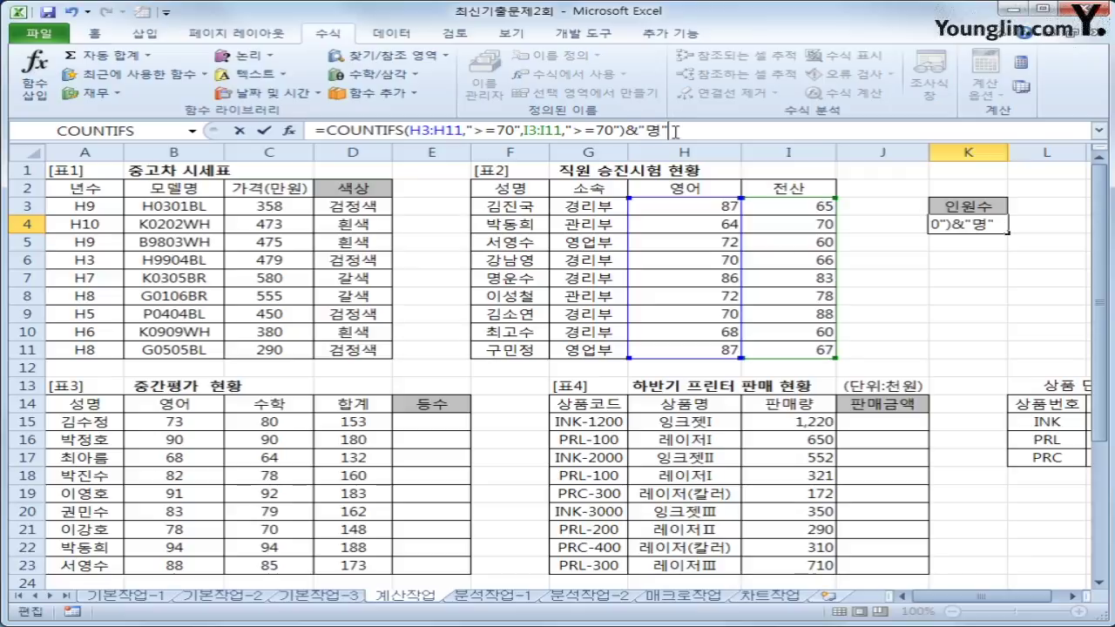
pyautogui.press('Return')
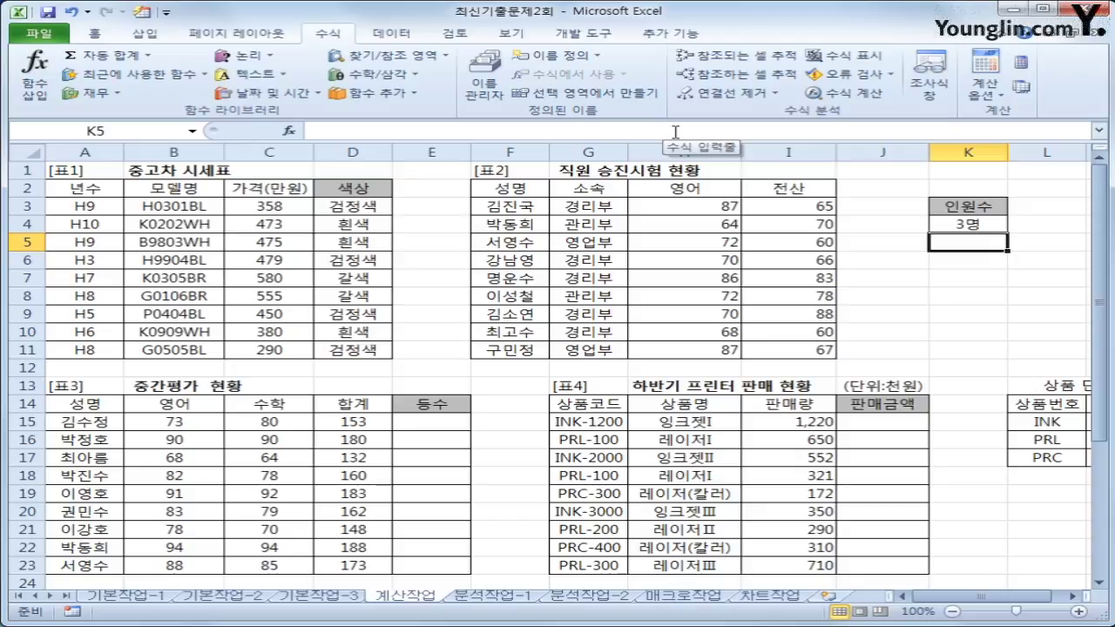
# Enter =RANK(D15,$D$15:$D$23) in E15, the first 등수 cell of 표3
pyautogui.scroll(-4, 448, 215)
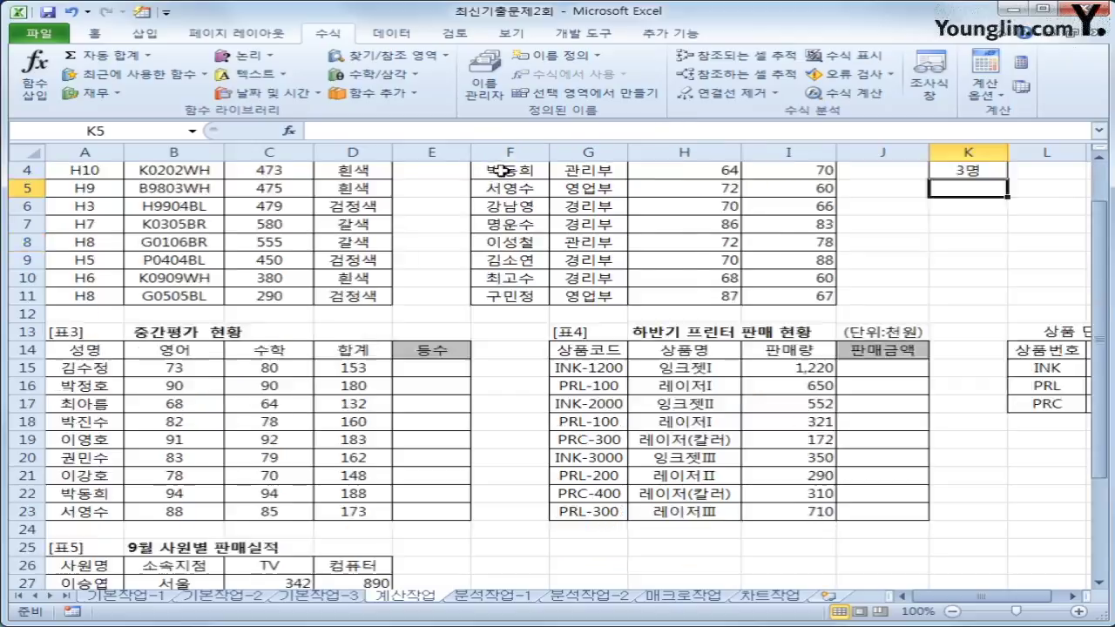
pyautogui.click(442, 212)
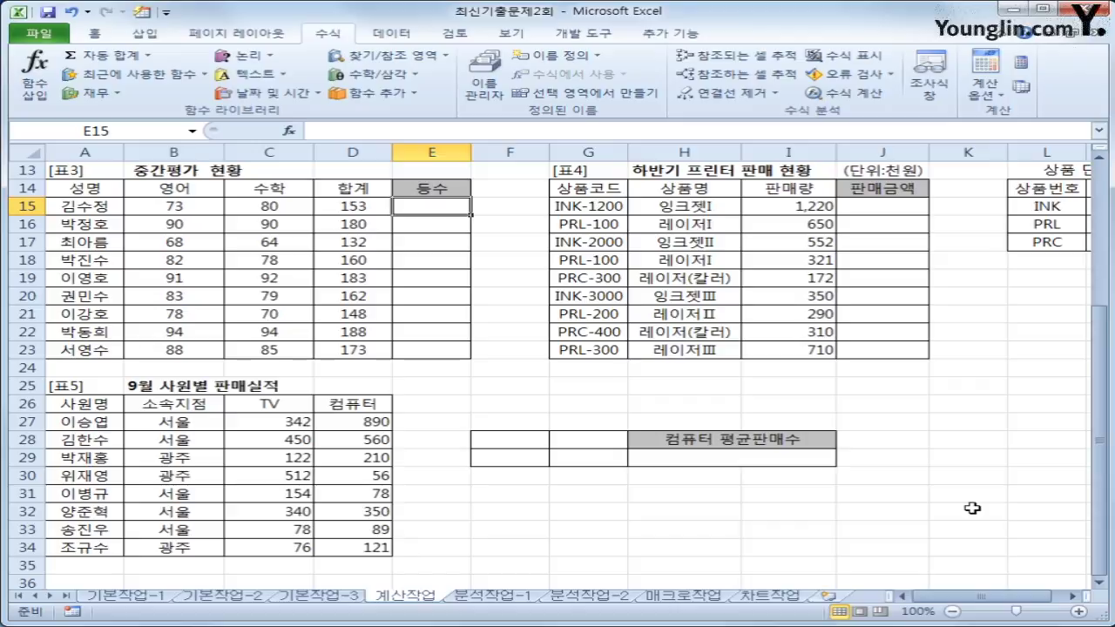
pyautogui.write('=RANK(')
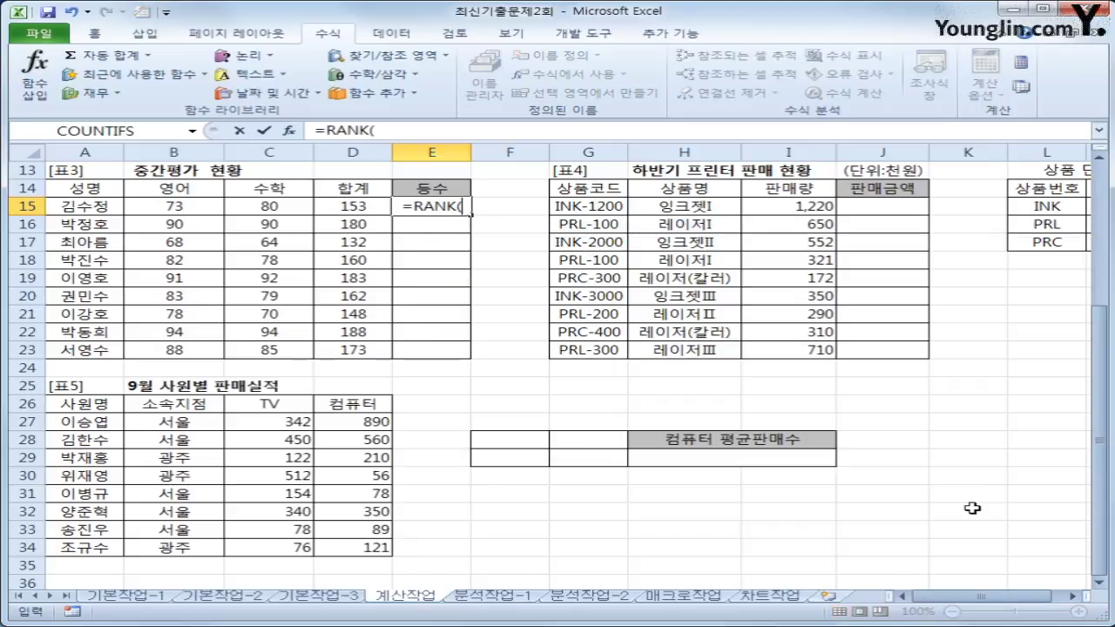
pyautogui.press('Left')
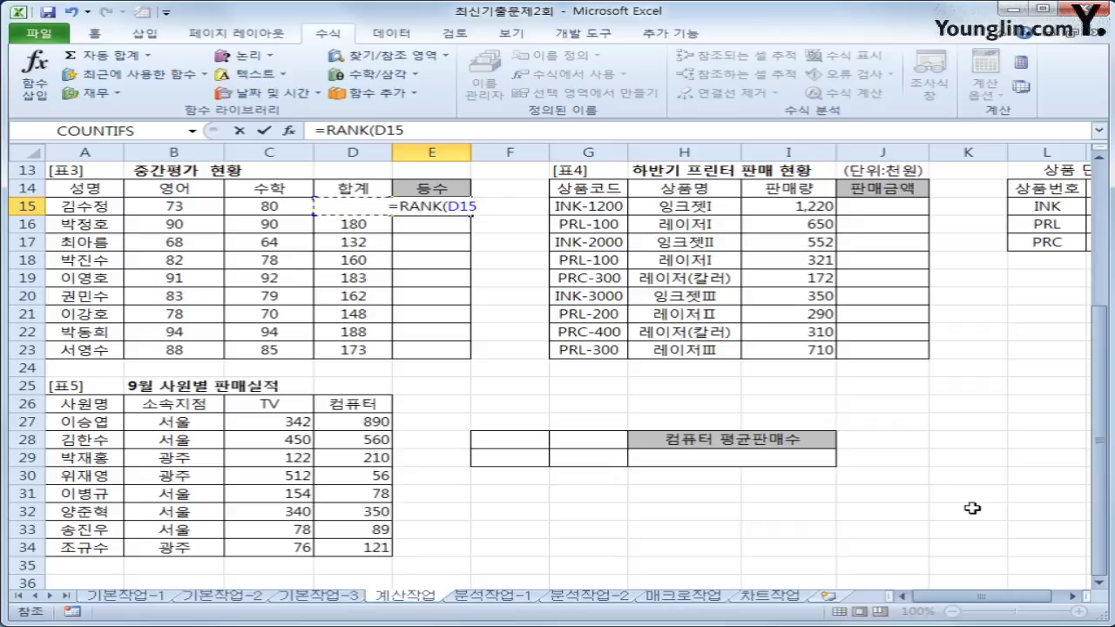
pyautogui.write(',')
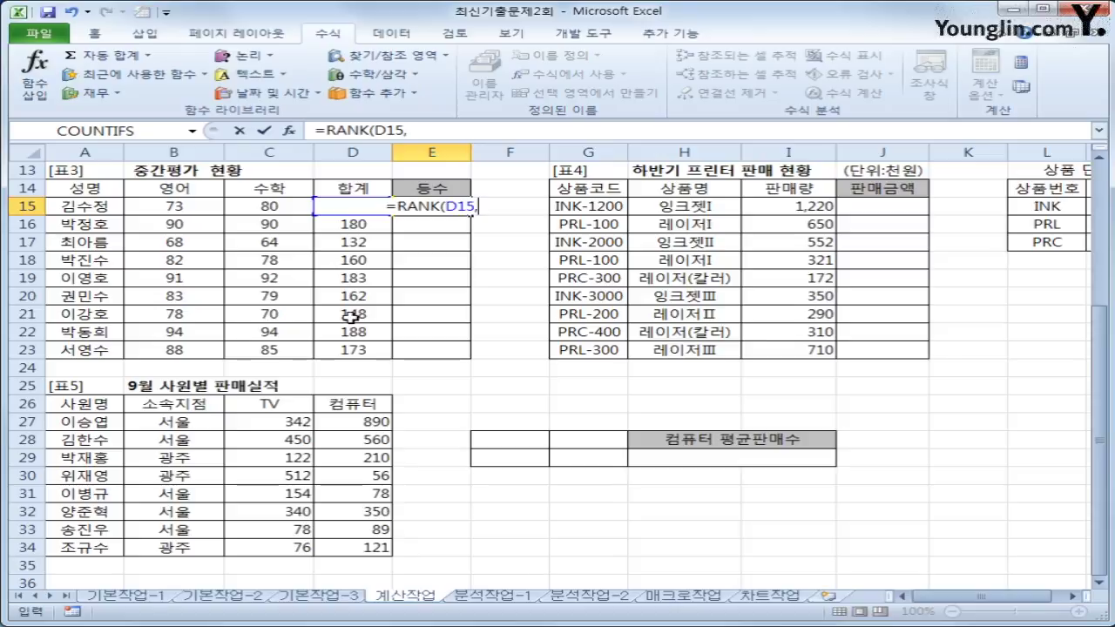
pyautogui.moveTo(352, 348); pyautogui.dragTo(382, 200)
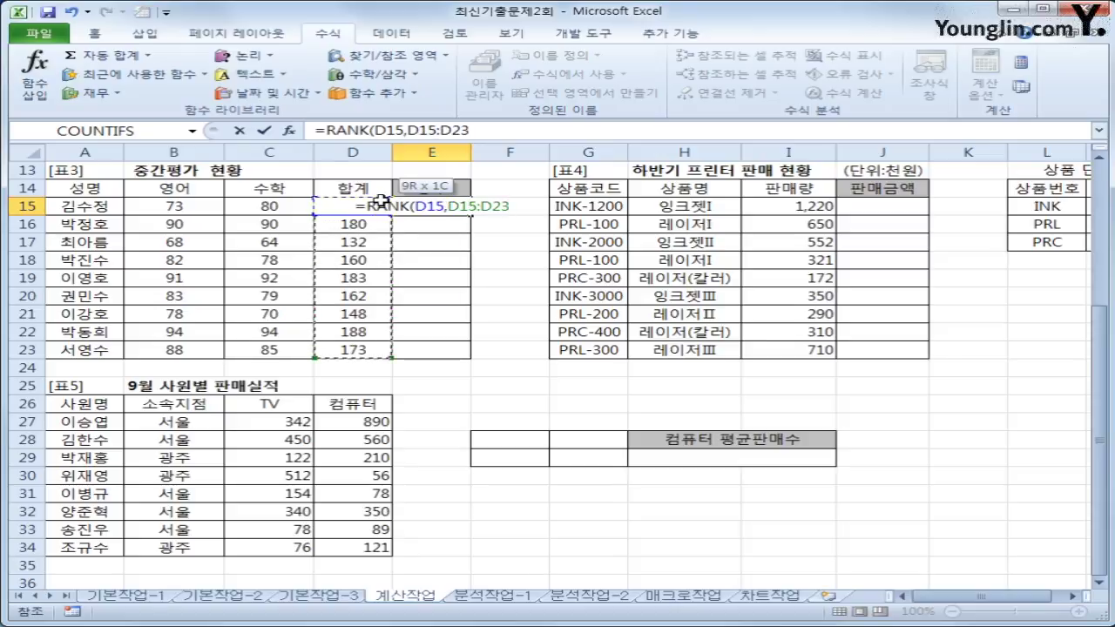
pyautogui.moveTo(381, 200); pyautogui.dragTo(381, 200)
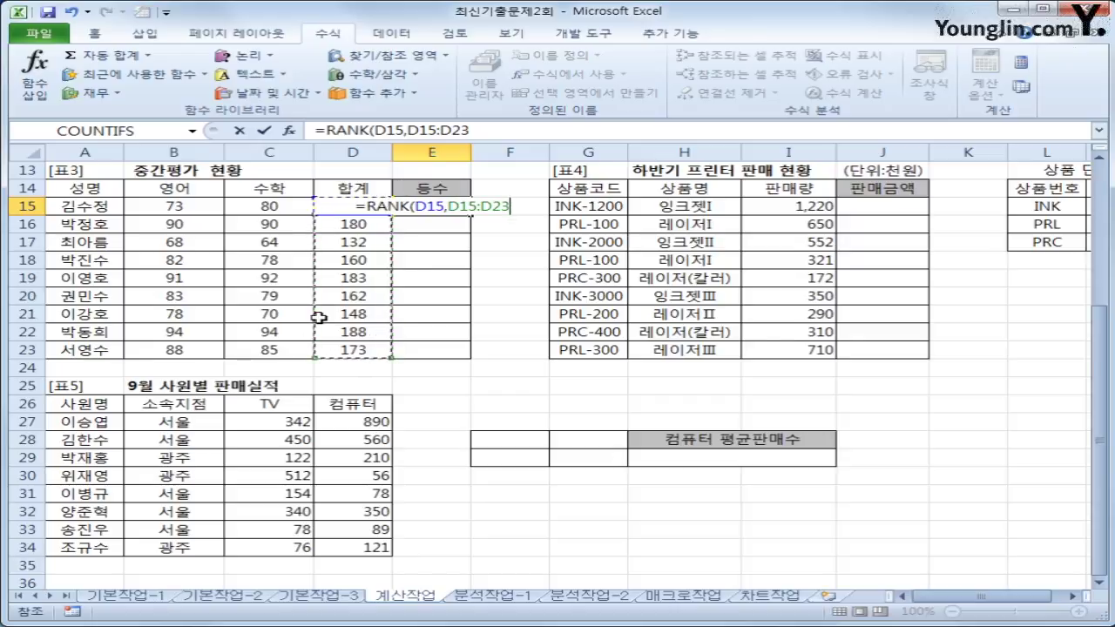
pyautogui.press('F4')
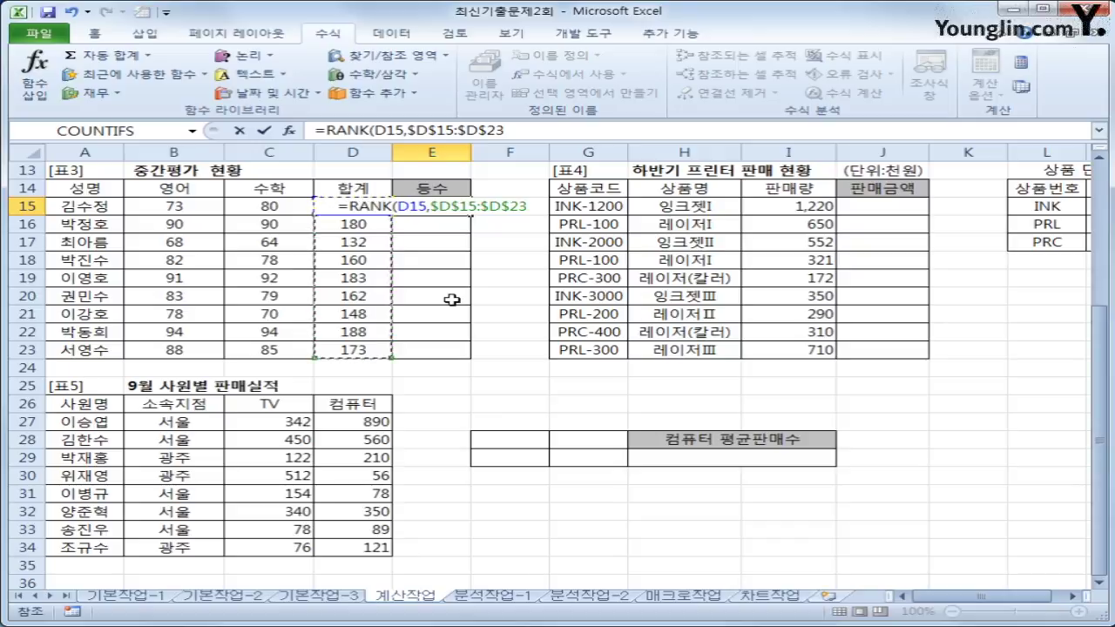
pyautogui.write(')')
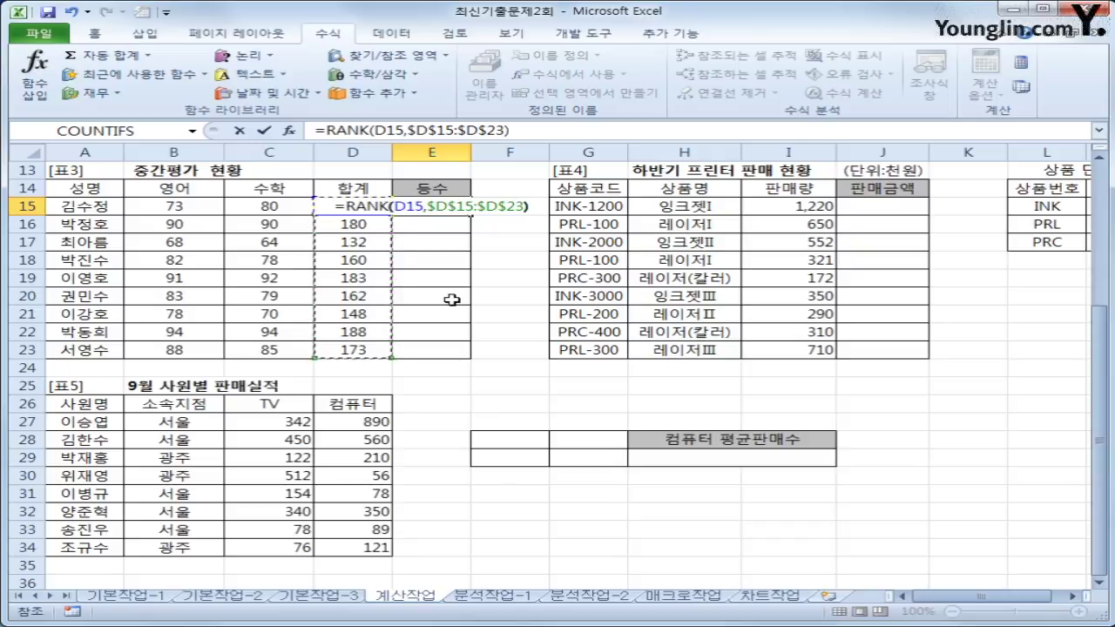
pyautogui.press('Return')
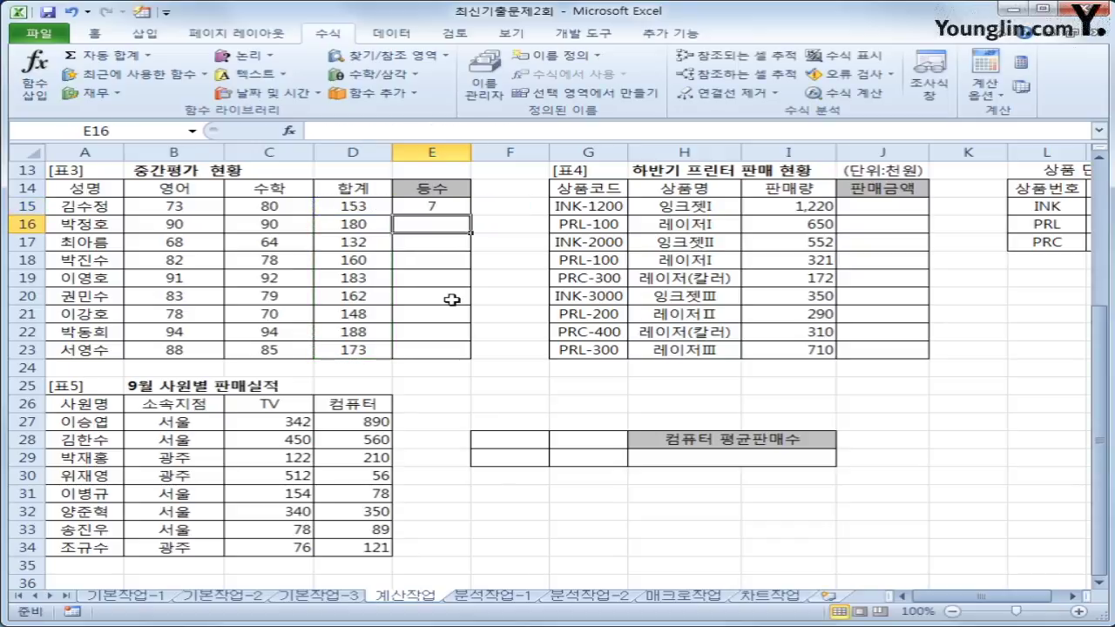
# Fill the RANK formula from E15 down to E23 and check the ranks in the 등수 column
pyautogui.click(428, 204)
pyautogui.moveTo(467, 212); pyautogui.dragTo(482, 357)
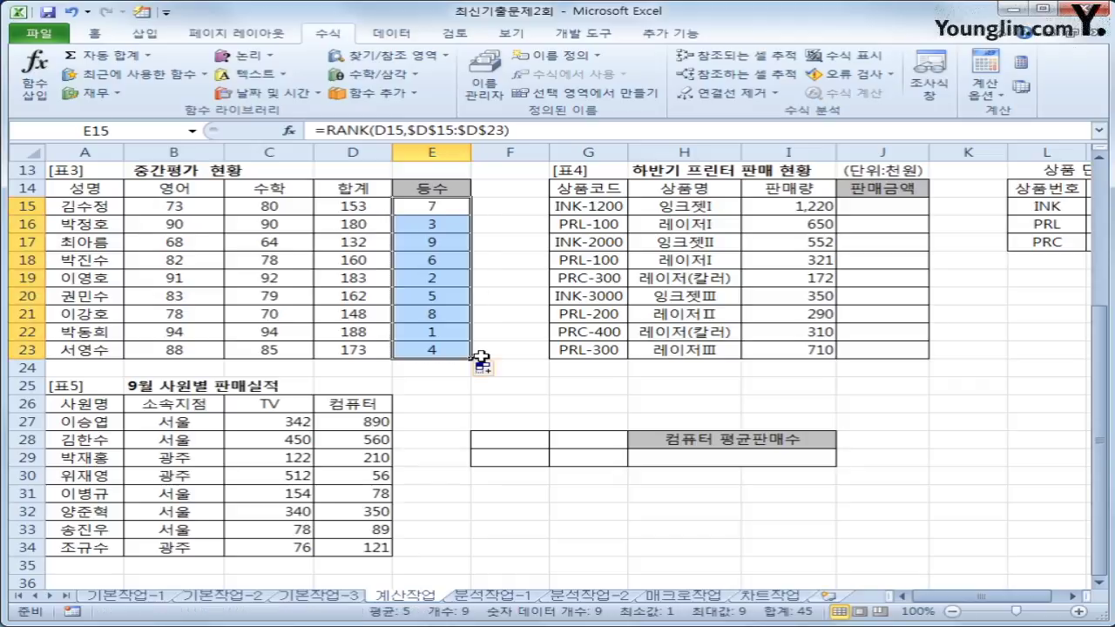
pyautogui.click(436, 331)
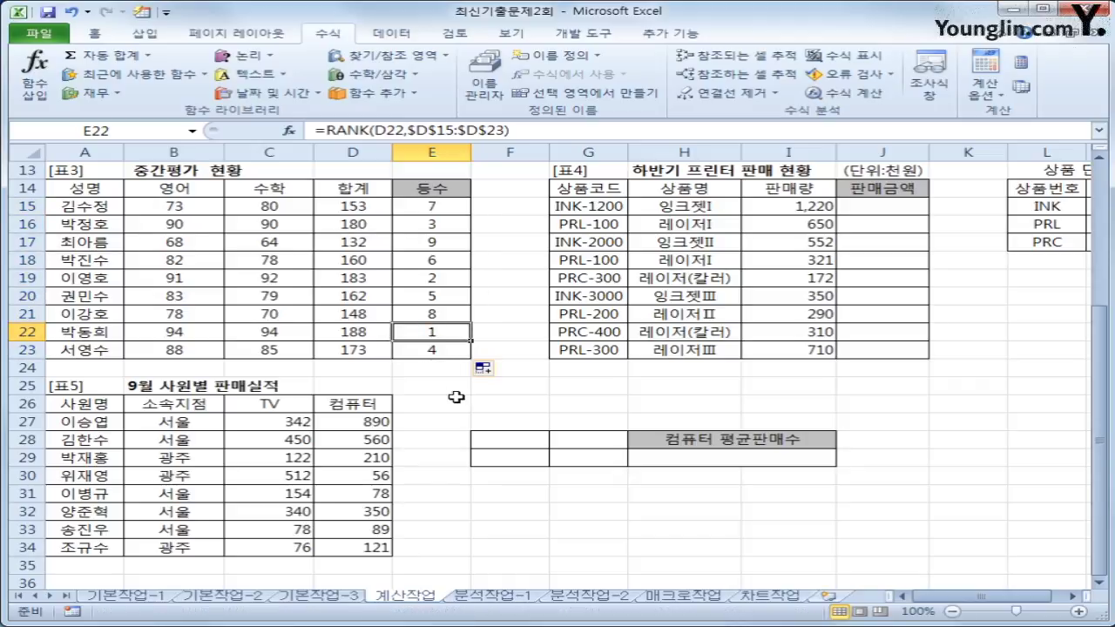
pyautogui.click(427, 279)
pyautogui.click(411, 224)
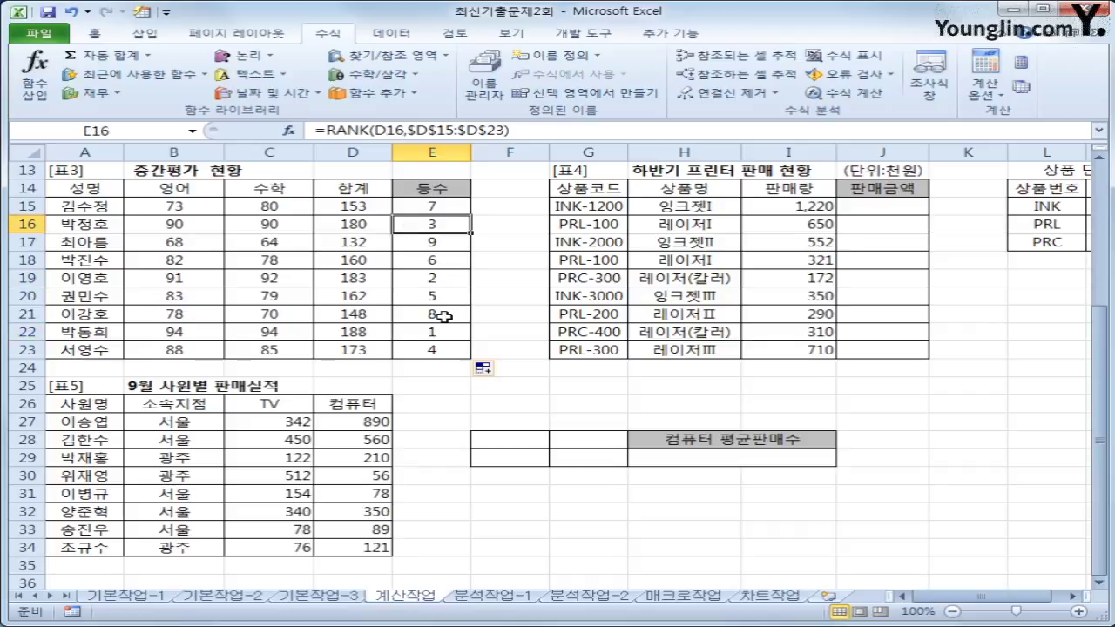
# Nest the existing RANK formula in E15 inside an opening IF( function
pyautogui.click(438, 208)
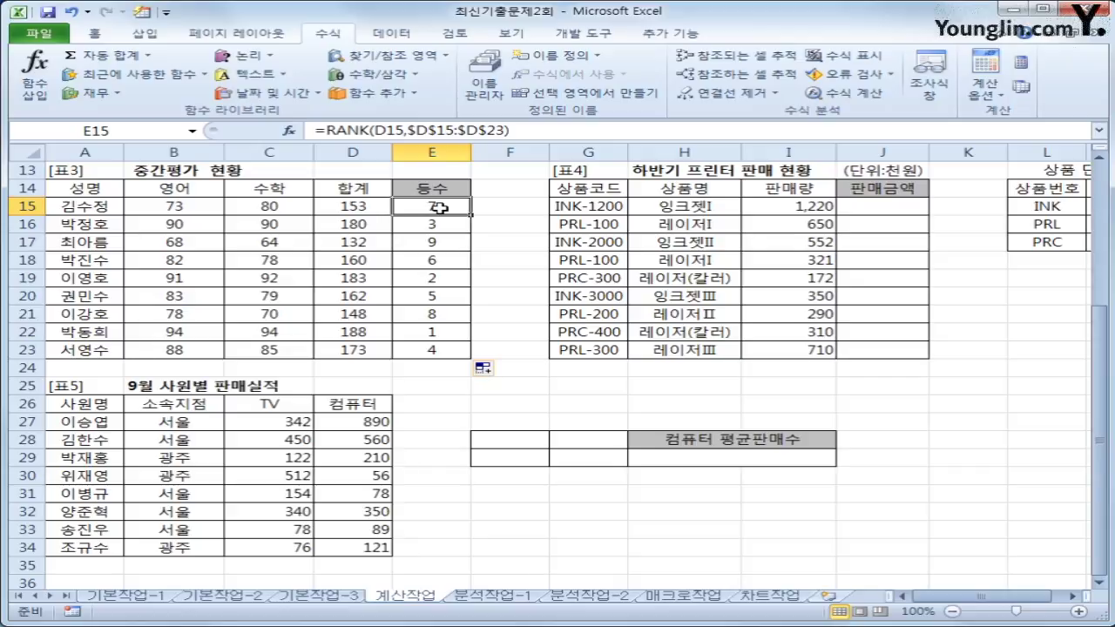
pyautogui.click(328, 129)
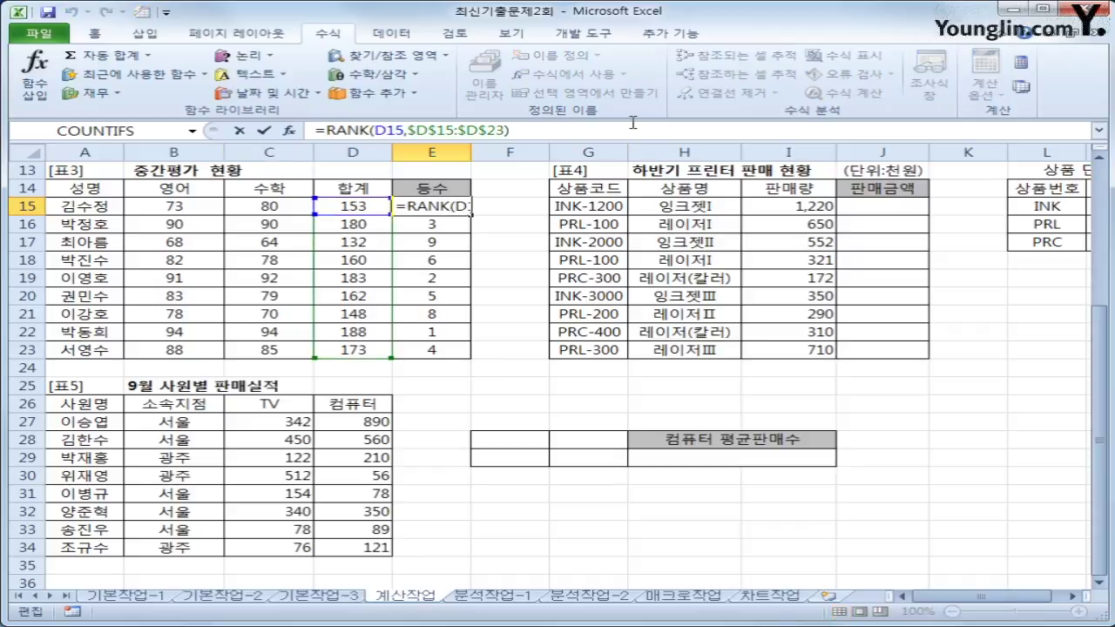
pyautogui.press('BackSpace')
pyautogui.write('IF(')
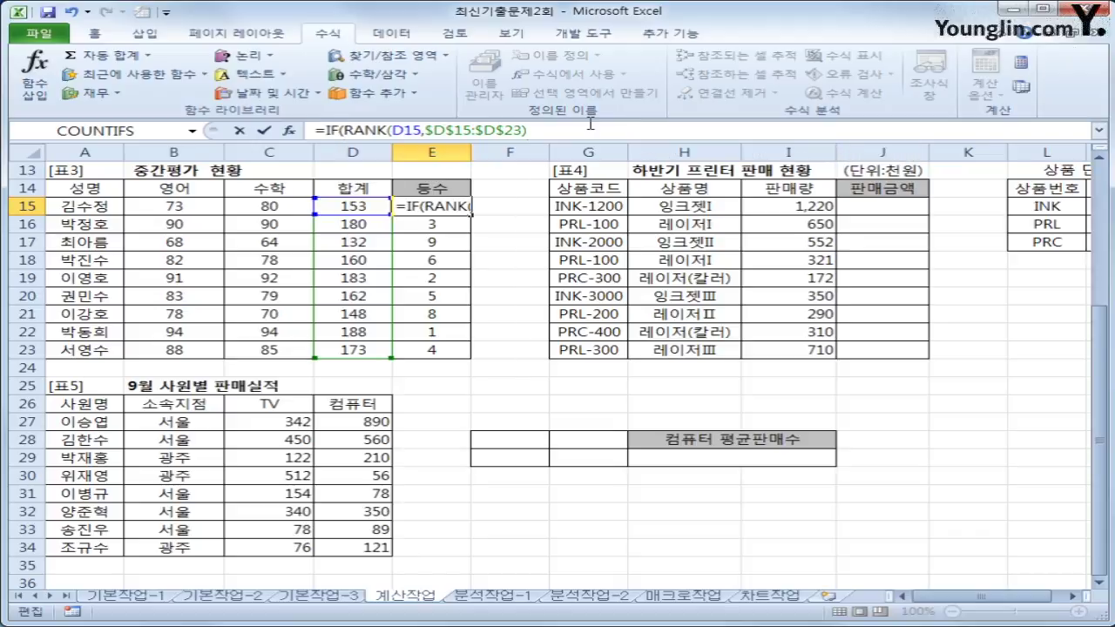
pyautogui.click(590, 124)
pyautogui.write('<=3,')
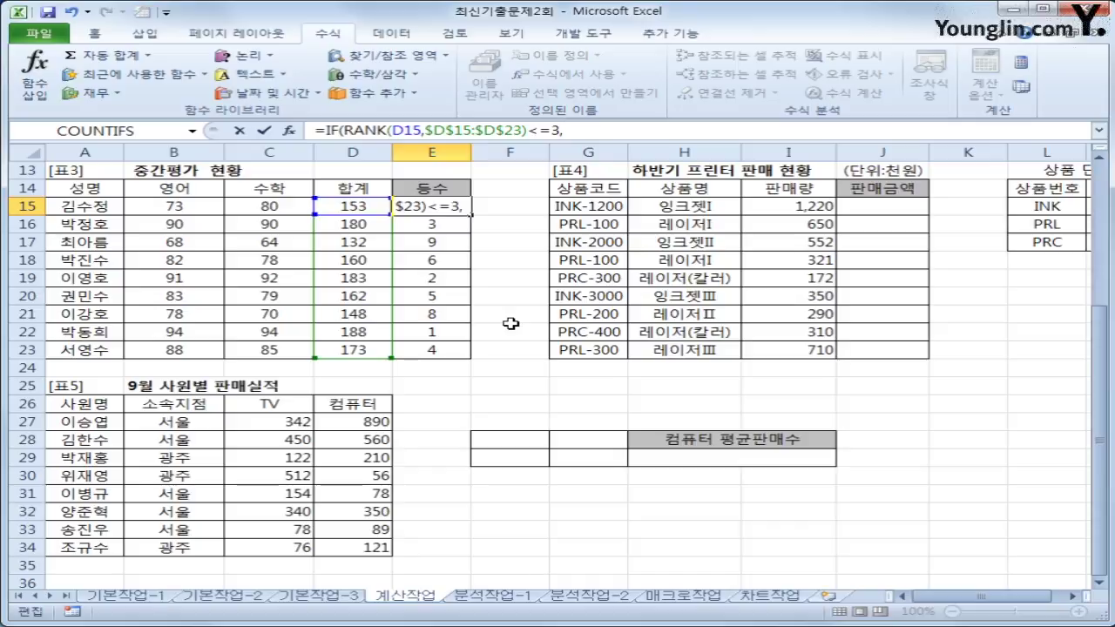
pyautogui.press('BackSpace')
pyautogui.press('BackSpace')
pyautogui.press('BackSpace')
pyautogui.press('BackSpace')
# Complete the first IF condition in E15 with =1,"1등", after the RANK function
pyautogui.write('=1,"1')
pyautogui.write('등')
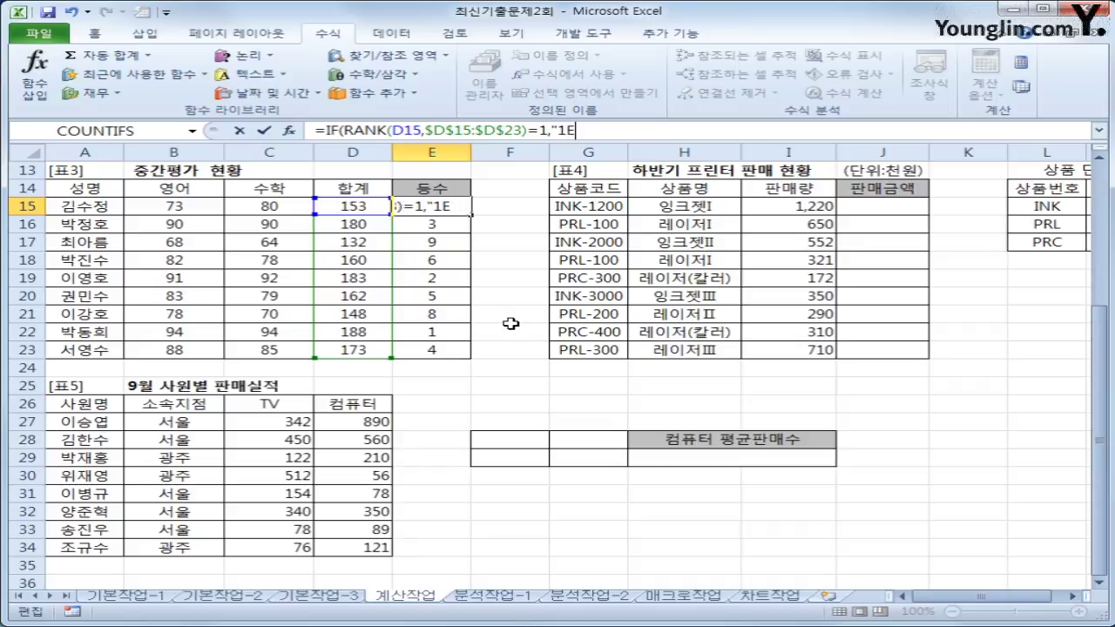
pyautogui.write('등",')
# Duplicate the IF(RANK…) part at the end of the E15 formula and change the copy to =2,"2등"
pyautogui.moveTo(322, 130); pyautogui.dragTo(604, 132)
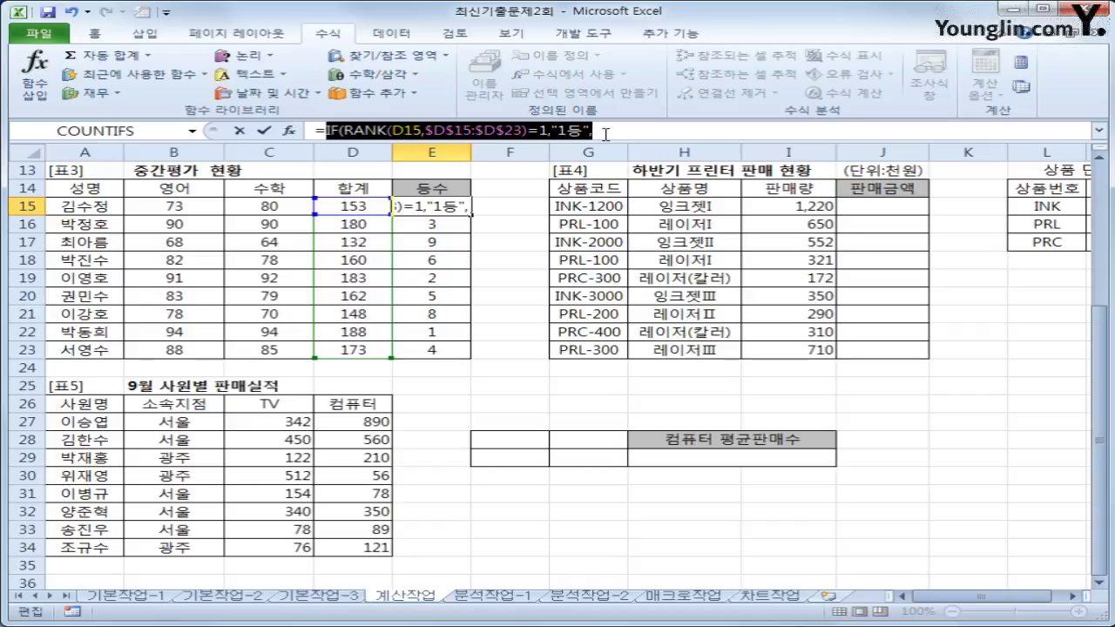
pyautogui.hotkey('ctrl', 'c')
pyautogui.press('End')
pyautogui.hotkey('ctrl', 'v')
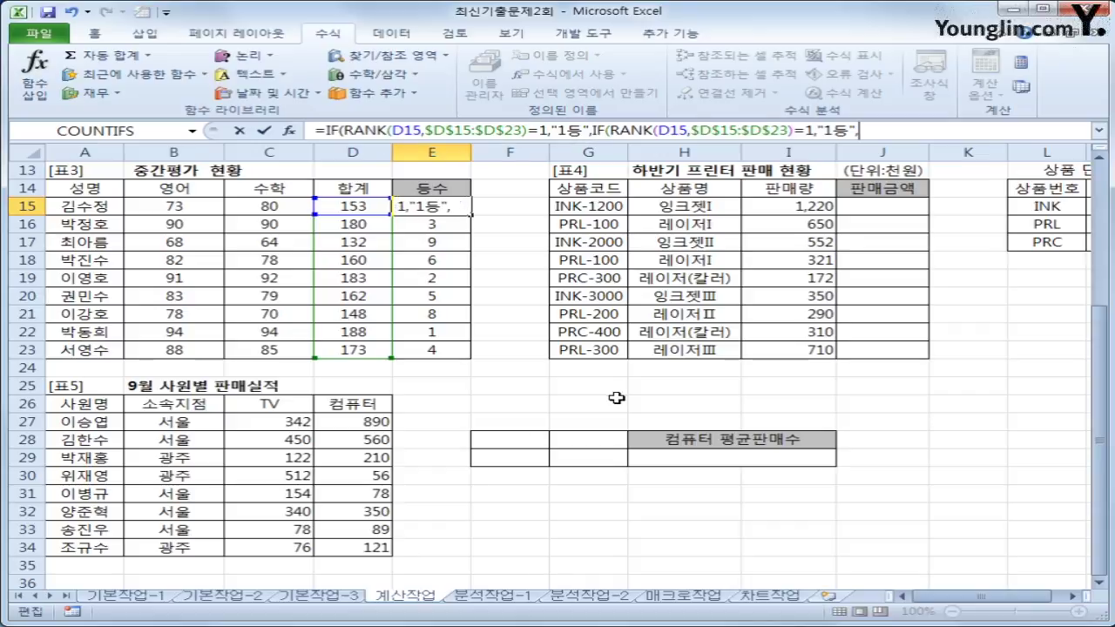
pyautogui.doubleClick(809, 131)
pyautogui.write('2')
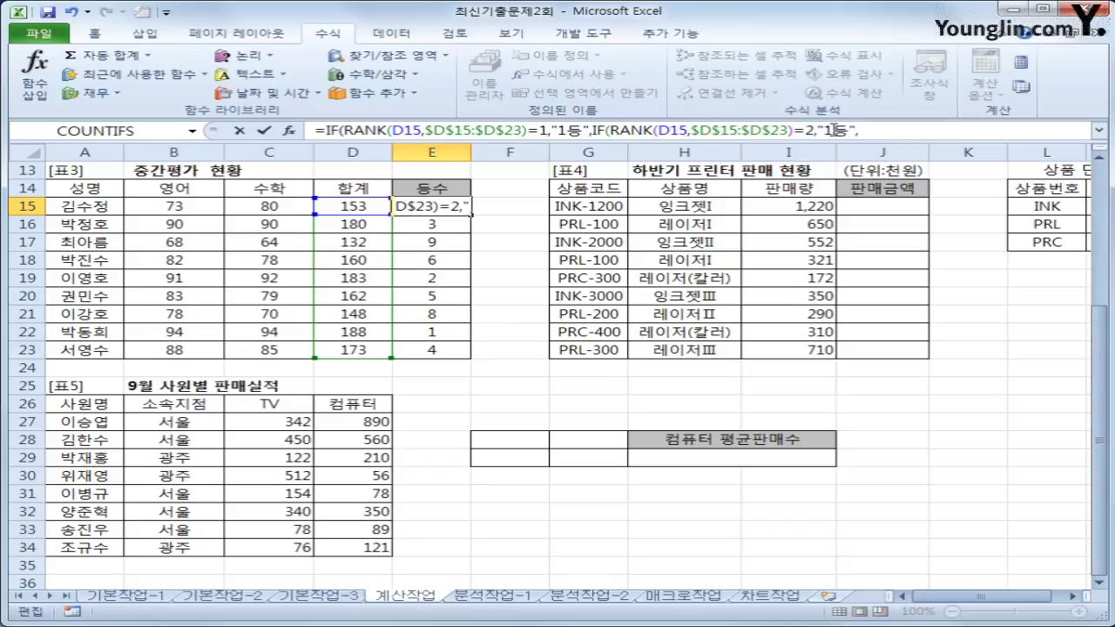
pyautogui.doubleClick(827, 131)
pyautogui.write('2')
# Paste a third IF(RANK…) part at the end of the formula and change it to =3,"3등"
pyautogui.press('End')
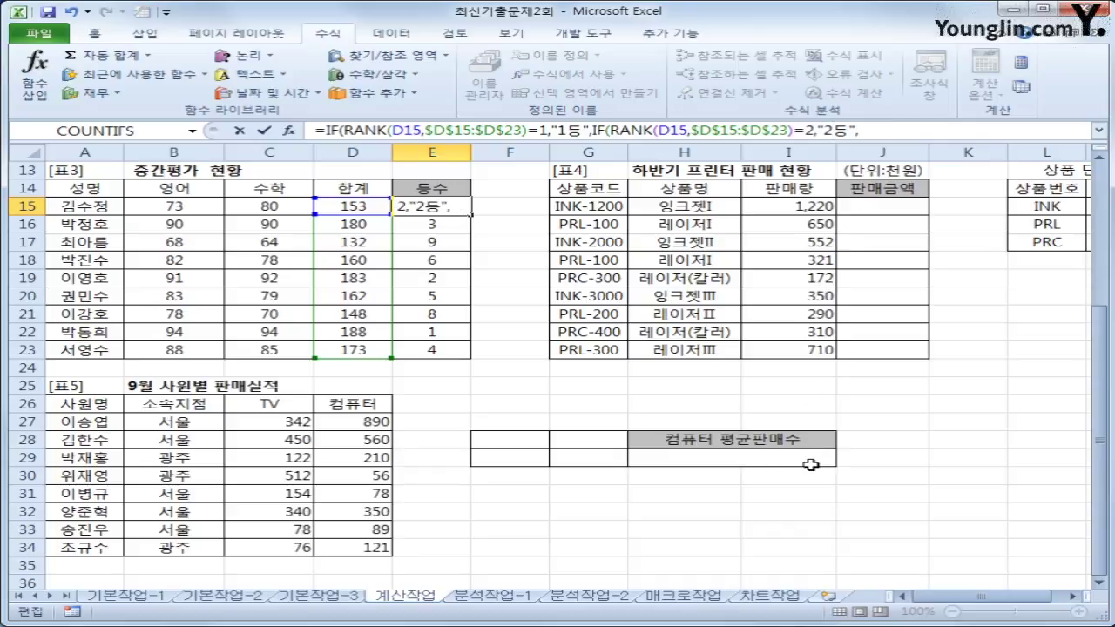
pyautogui.hotkey('ctrl', 'z')
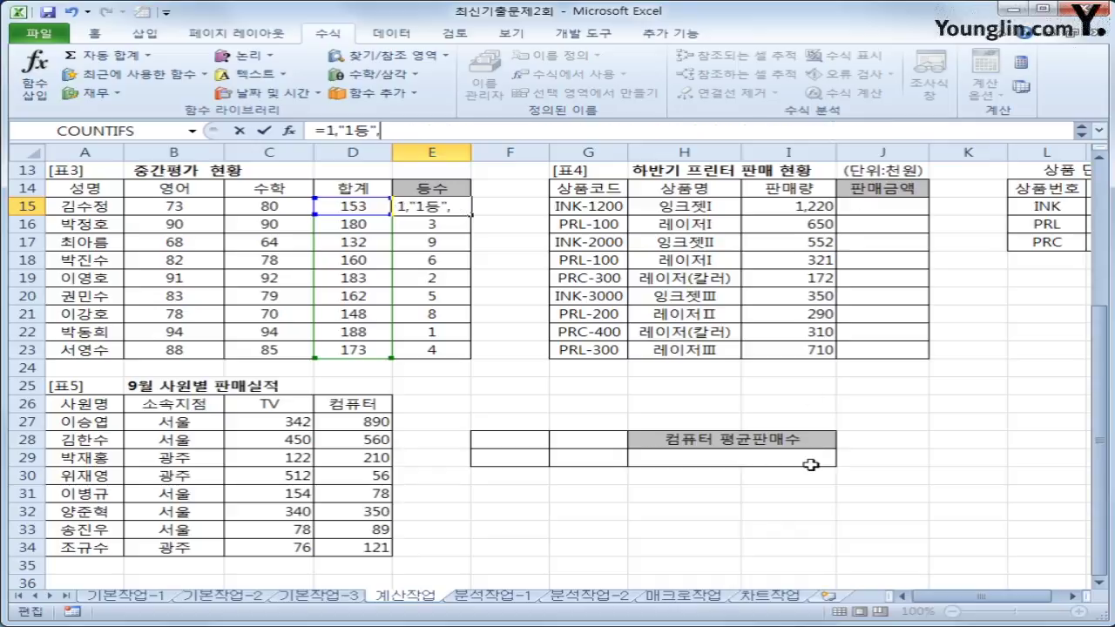
pyautogui.click(1099, 131)
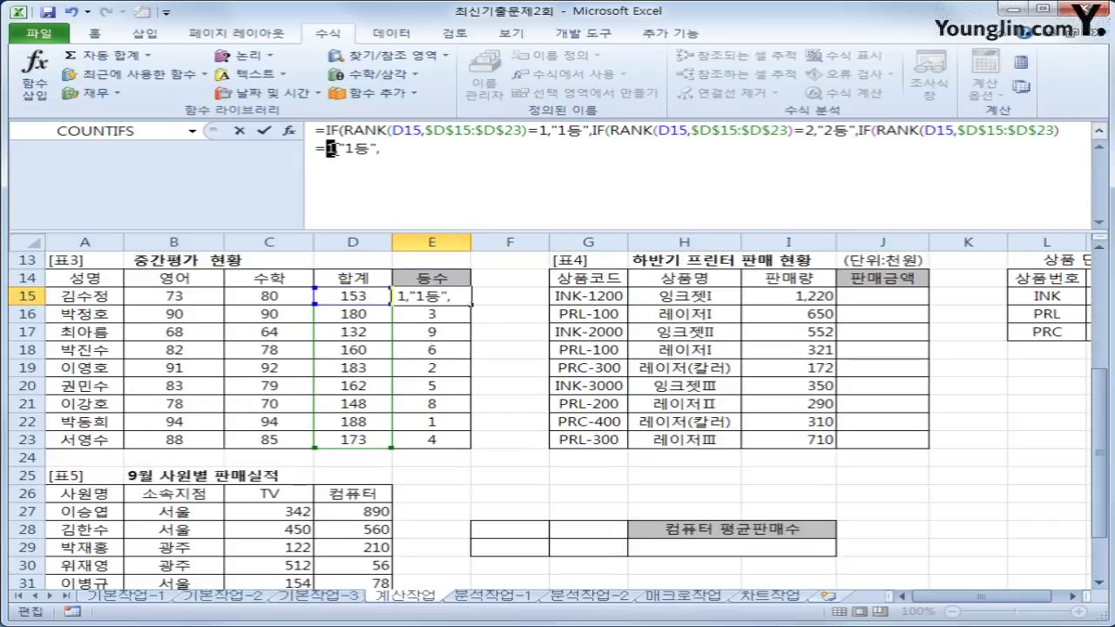
pyautogui.write('3')
pyautogui.moveTo(344, 150); pyautogui.dragTo(353, 150)
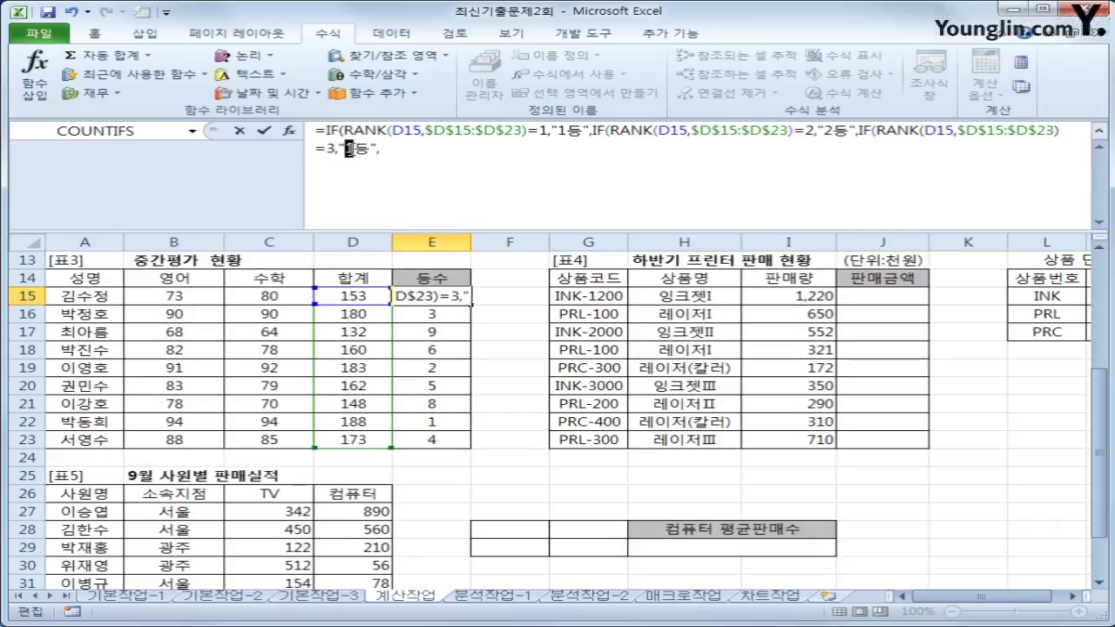
pyautogui.write('3')
# Finish the nested IF in E15 with an empty text "" as the last value, close all three parentheses and enter it
pyautogui.click(425, 150)
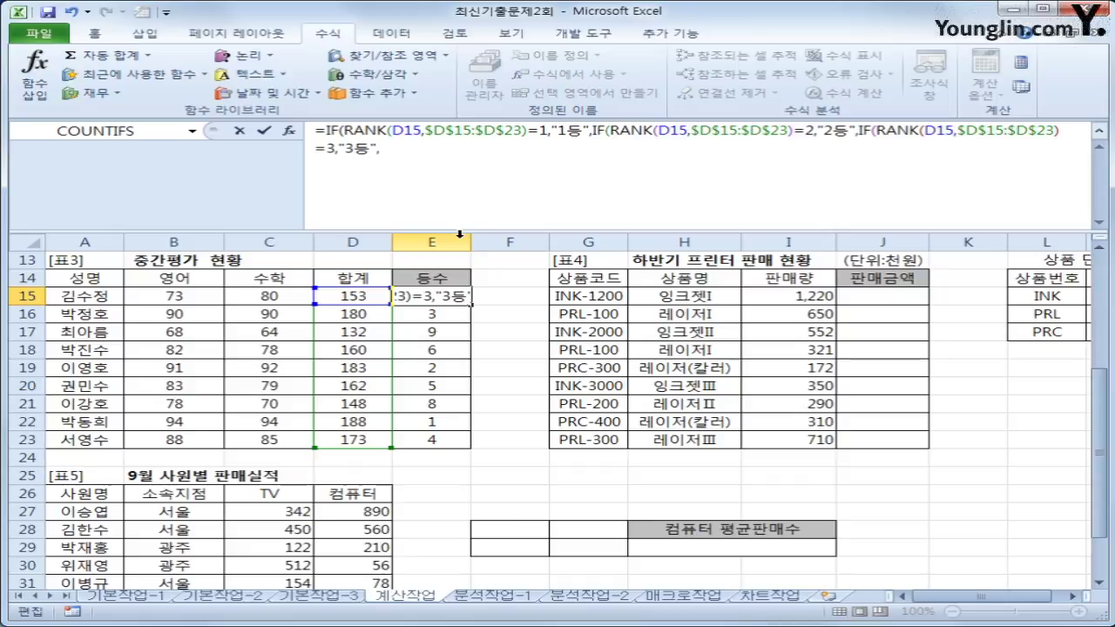
pyautogui.write('"')
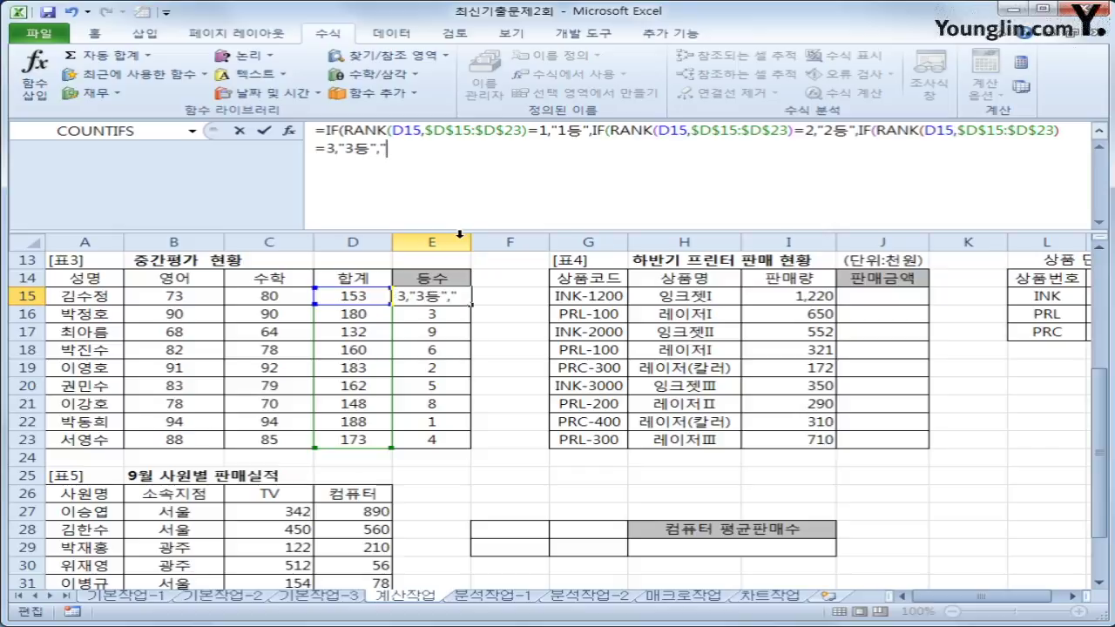
pyautogui.write('"))')
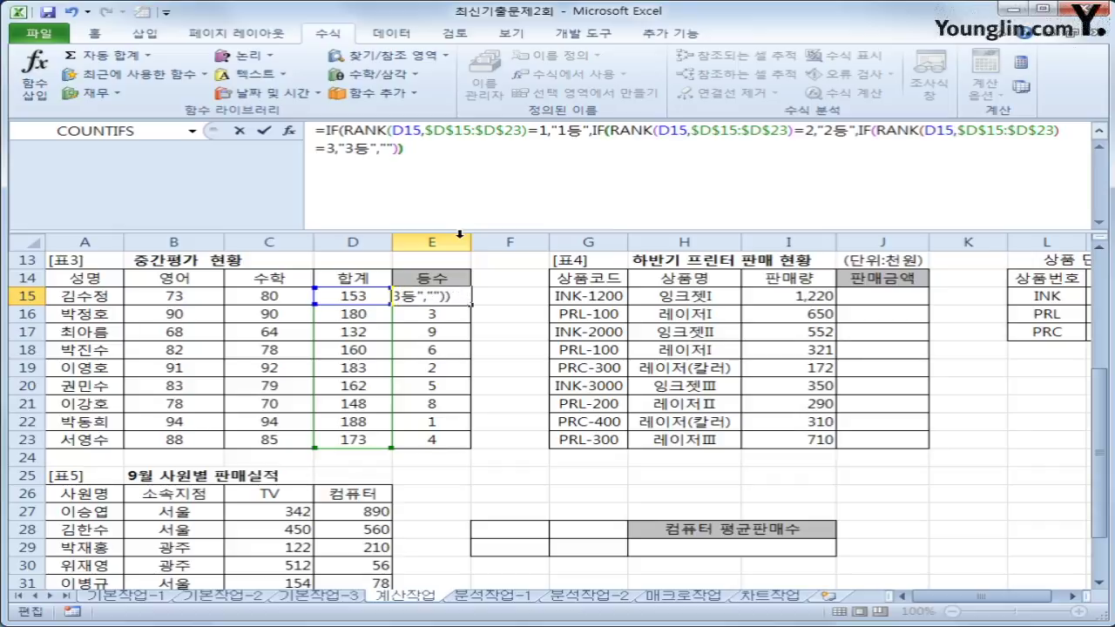
pyautogui.write(')')
pyautogui.press('Return')
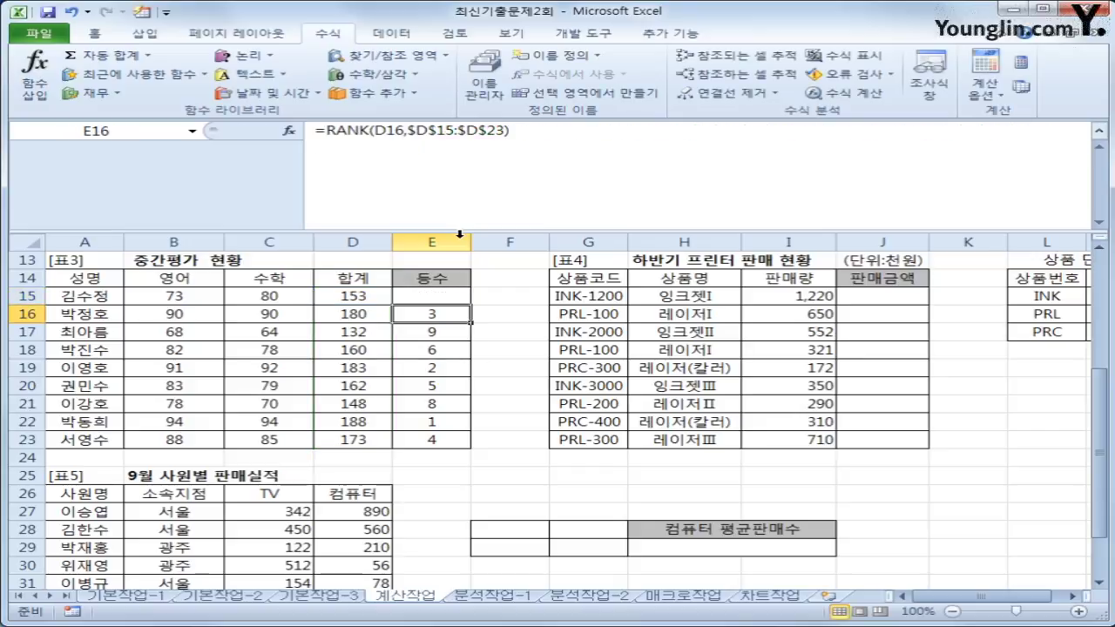
# Fill the nested IF formula from E15 down to E23 and collapse the expanded formula bar
pyautogui.click(448, 296)
pyautogui.moveTo(469, 304); pyautogui.dragTo(452, 443)
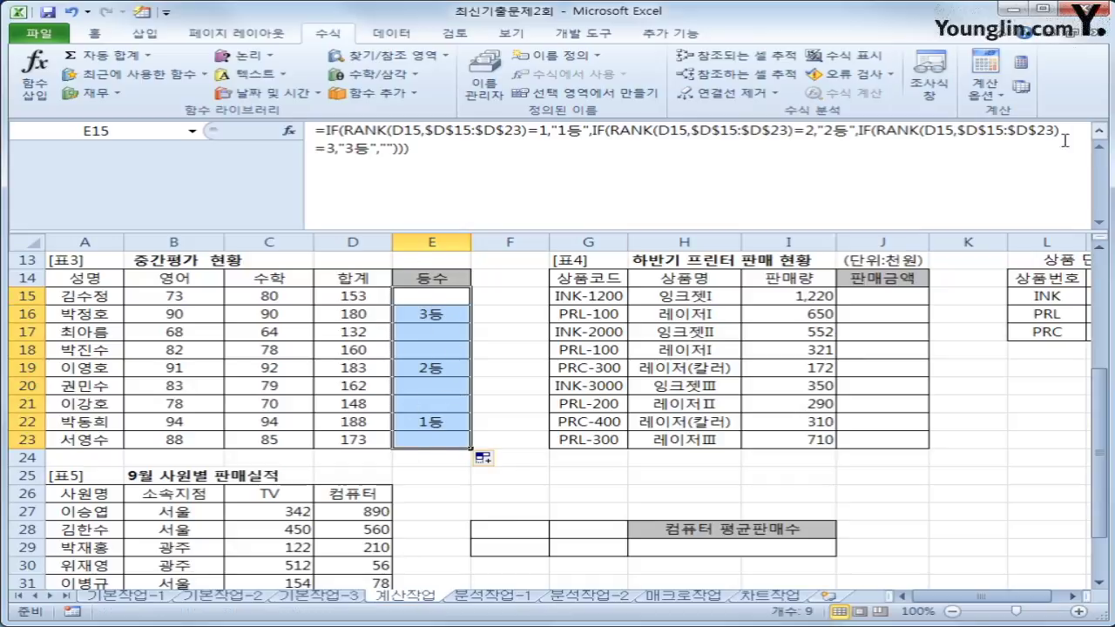
pyautogui.click(1099, 130)
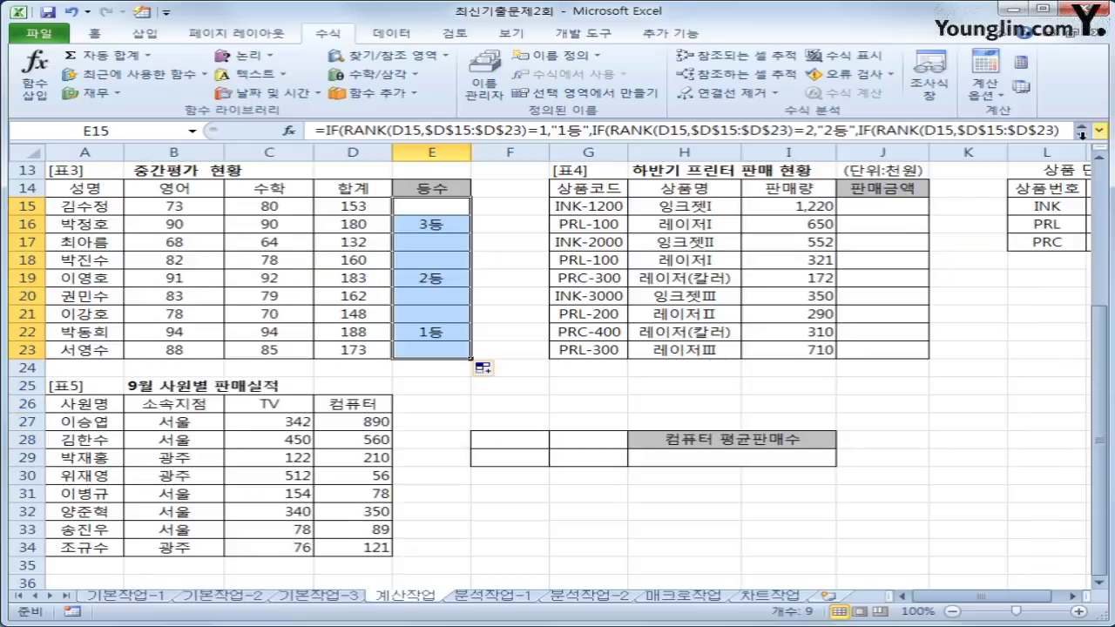
# Examine the 상품코드 entries of 표4 and the 상품번호 and 단가 entries of the 상품 단가표 for the 판매금액 calculation
pyautogui.click(910, 209)
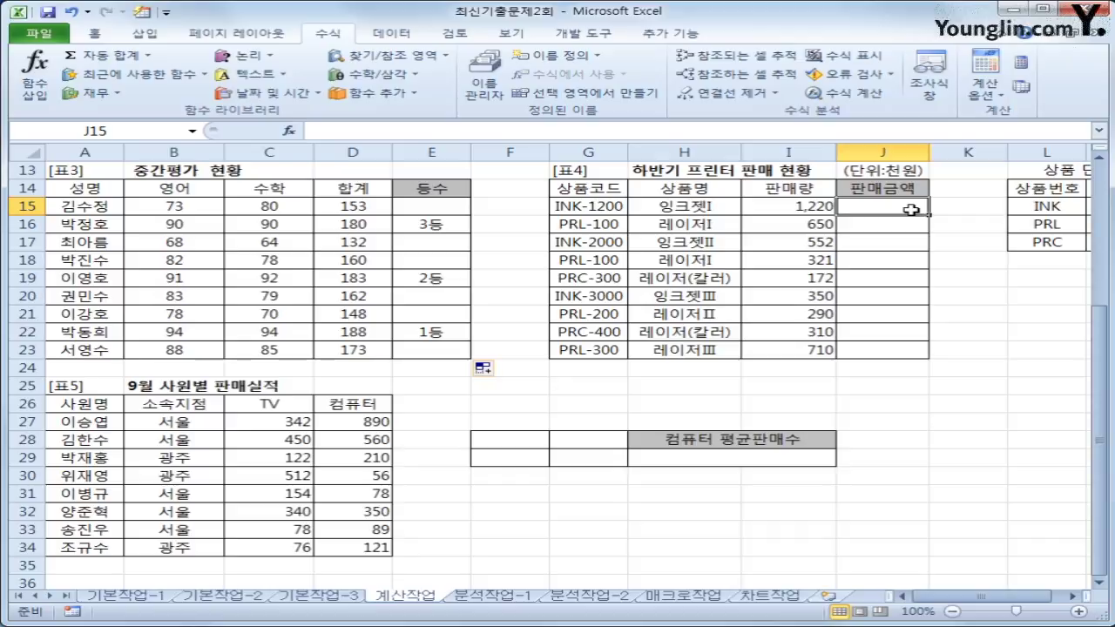
pyautogui.moveTo(573, 206); pyautogui.dragTo(588, 345)
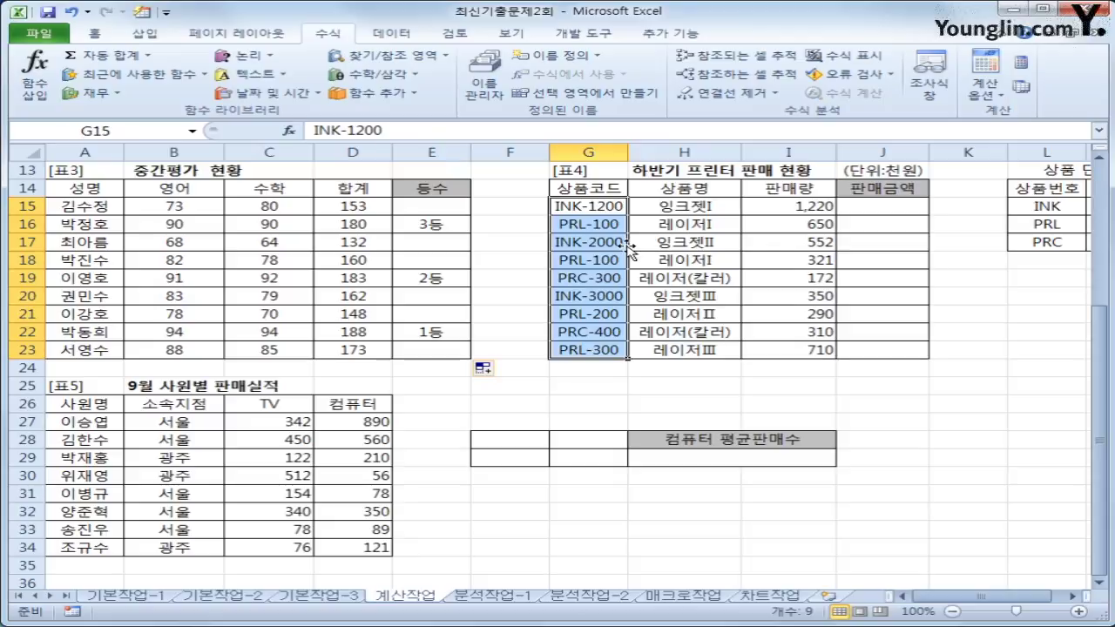
pyautogui.moveTo(984, 599); pyautogui.dragTo(993, 599)
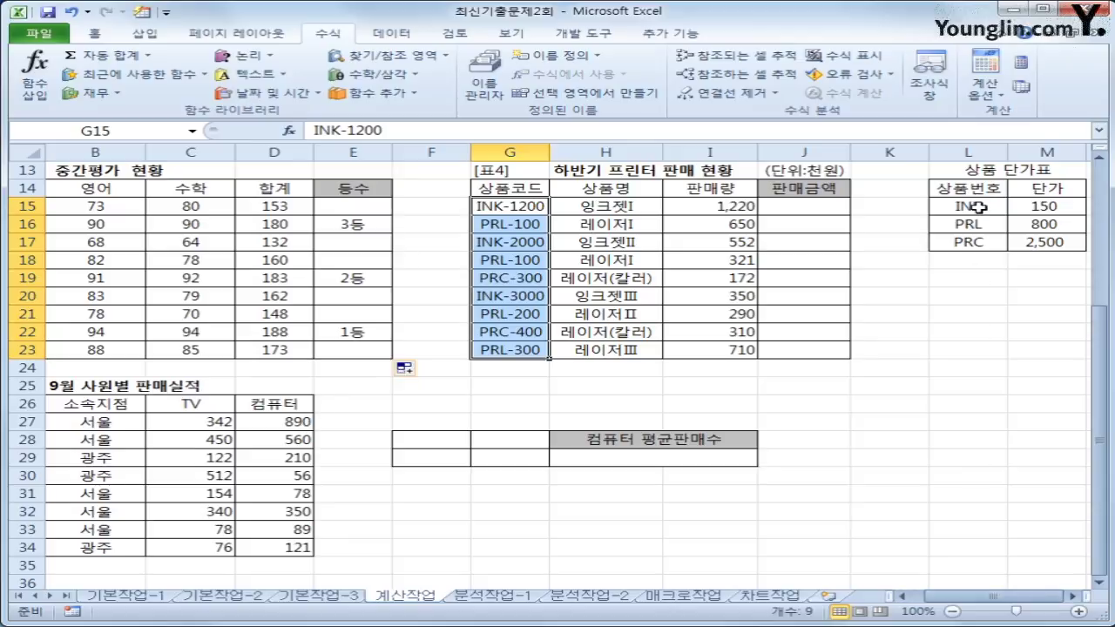
pyautogui.moveTo(964, 206); pyautogui.dragTo(1020, 241)
pyautogui.click(1042, 207)
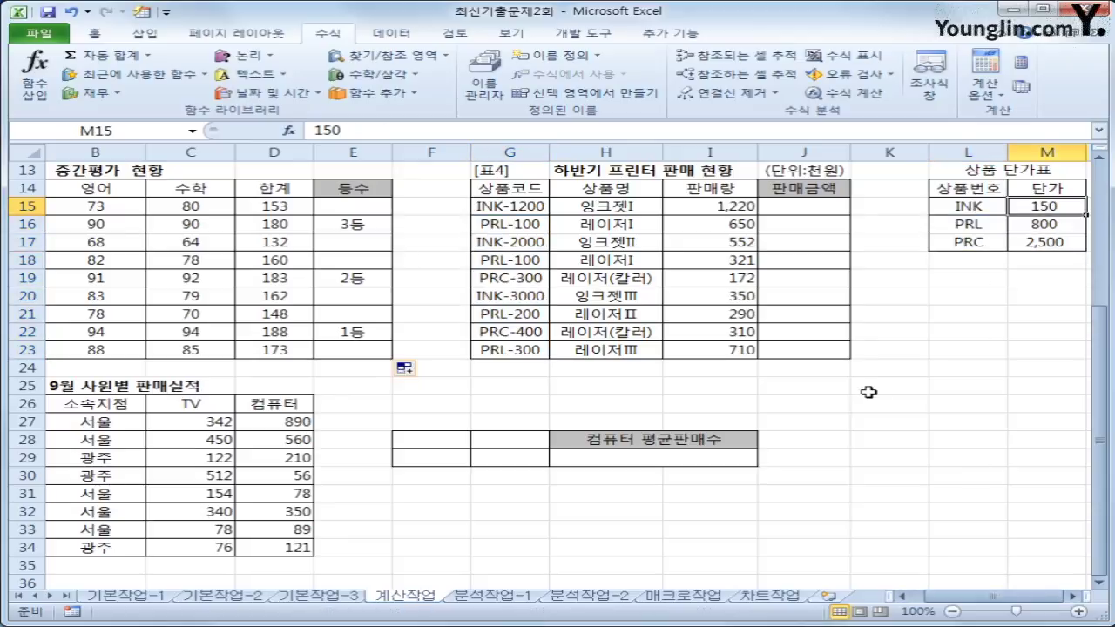
# Review the 상품번호 column and the matching 단가 column of the 상품 단가표
pyautogui.moveTo(971, 206); pyautogui.dragTo(981, 243)
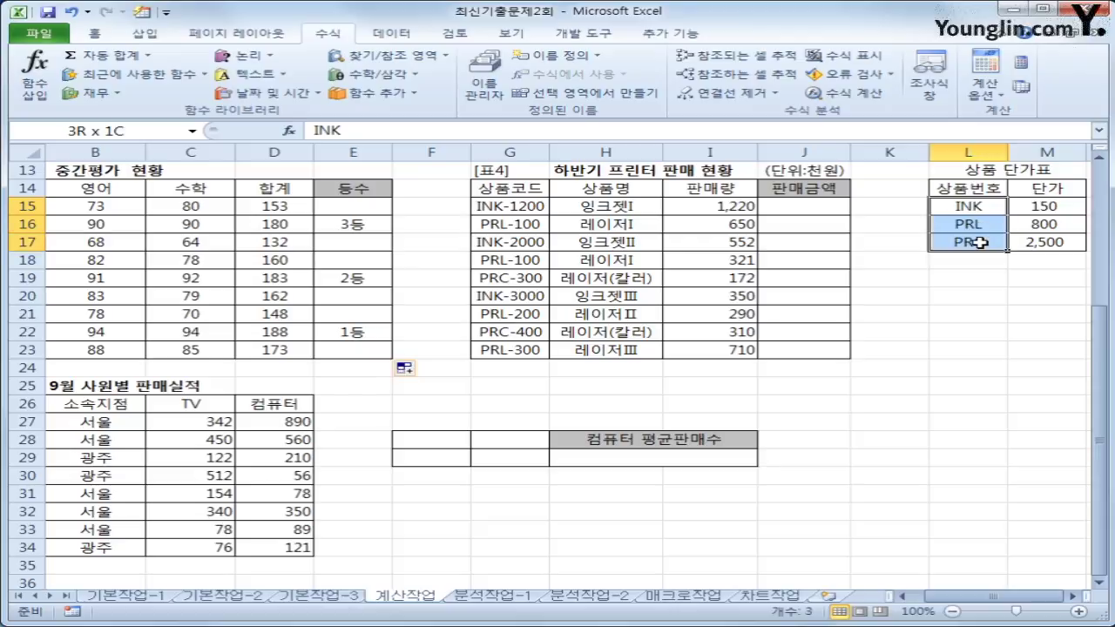
pyautogui.moveTo(980, 243); pyautogui.dragTo(981, 243)
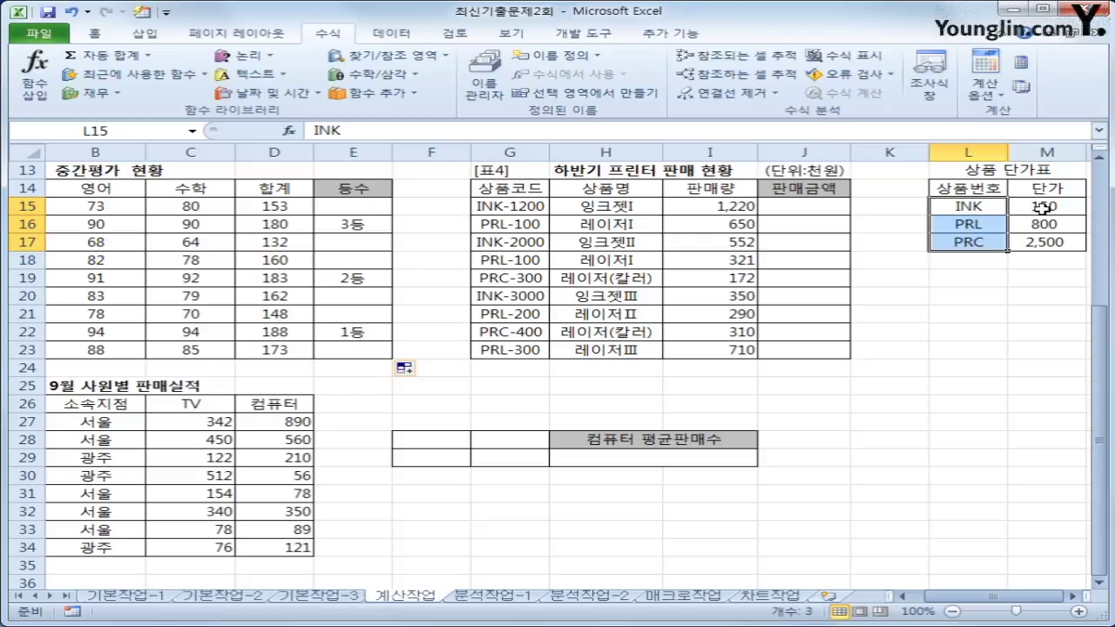
pyautogui.moveTo(1042, 209); pyautogui.dragTo(1048, 244)
# Enter =LEFT(G15,3) in J15 to extract the first three characters of the 상품코드
pyautogui.click(810, 207)
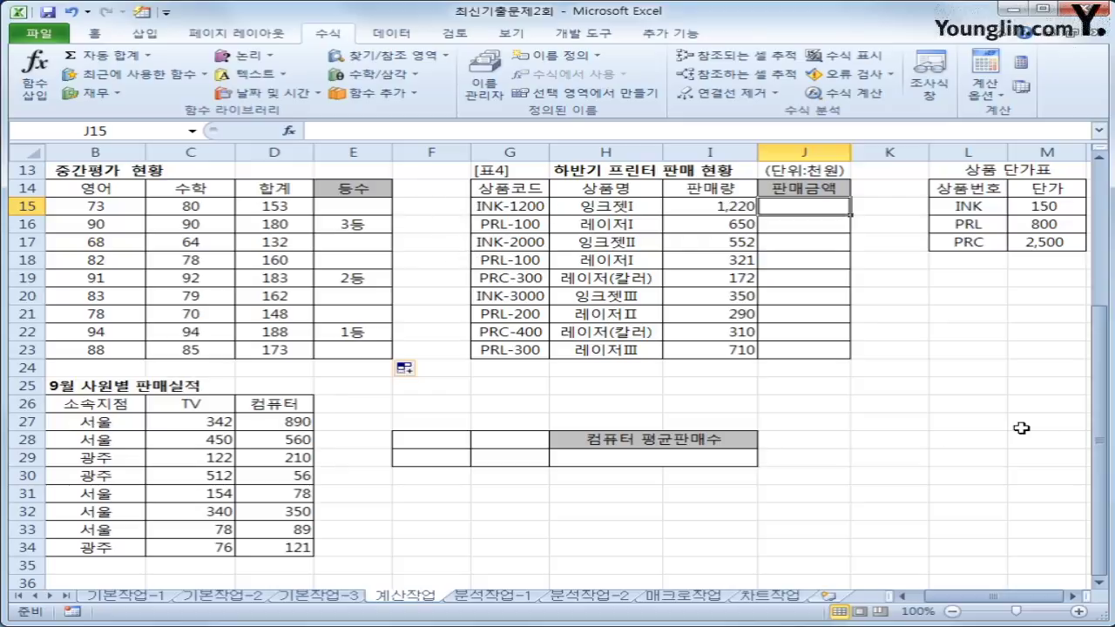
pyautogui.write('=')
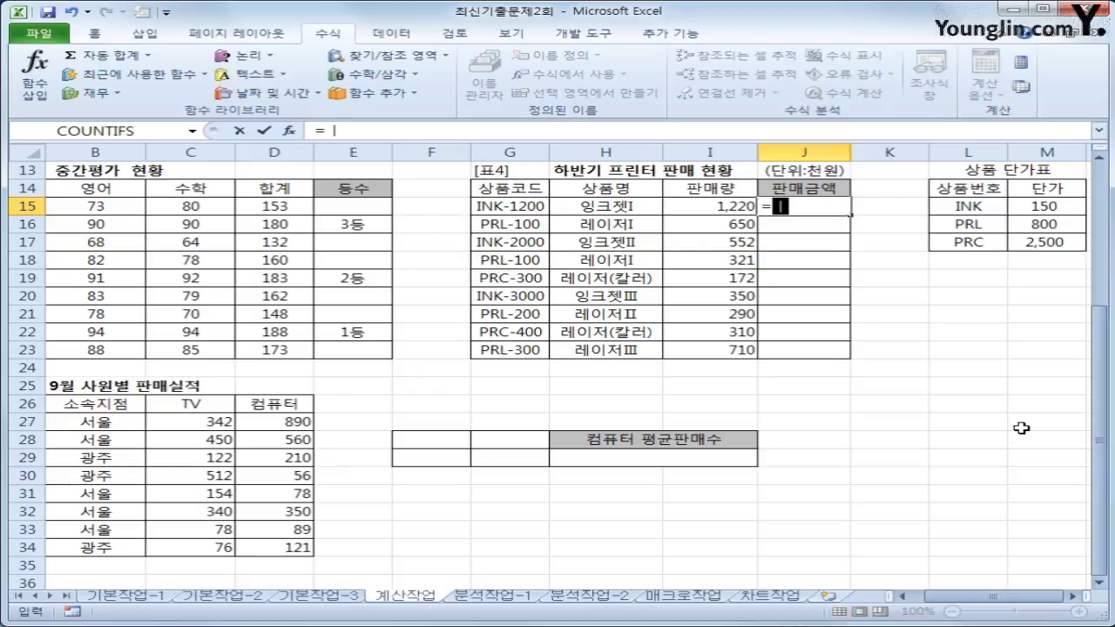
pyautogui.write('LEFT(')
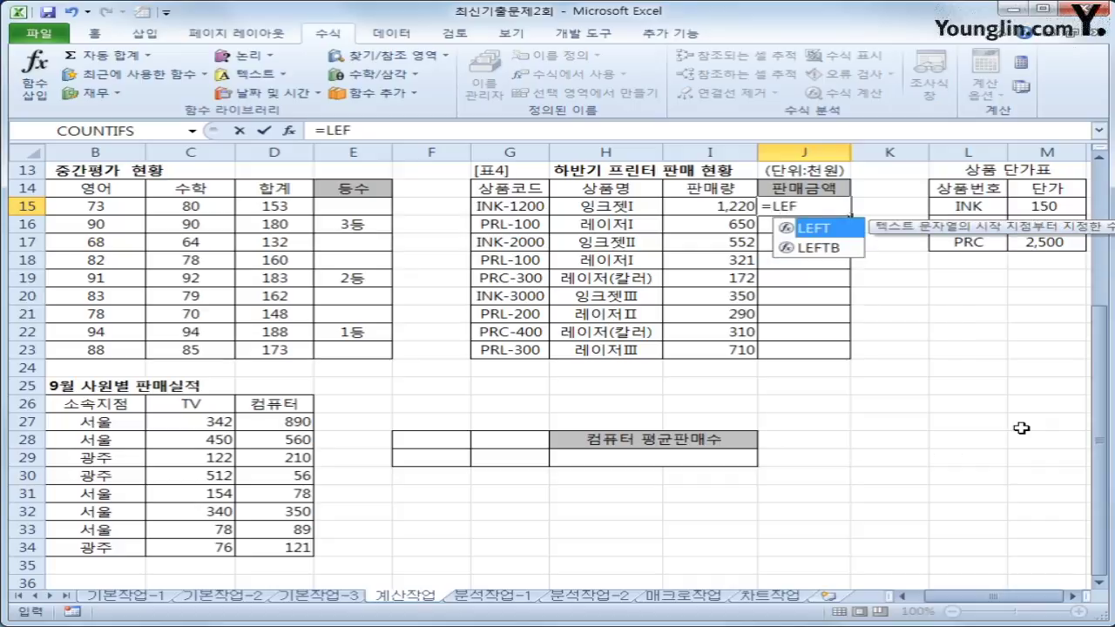
pyautogui.click(532, 209)
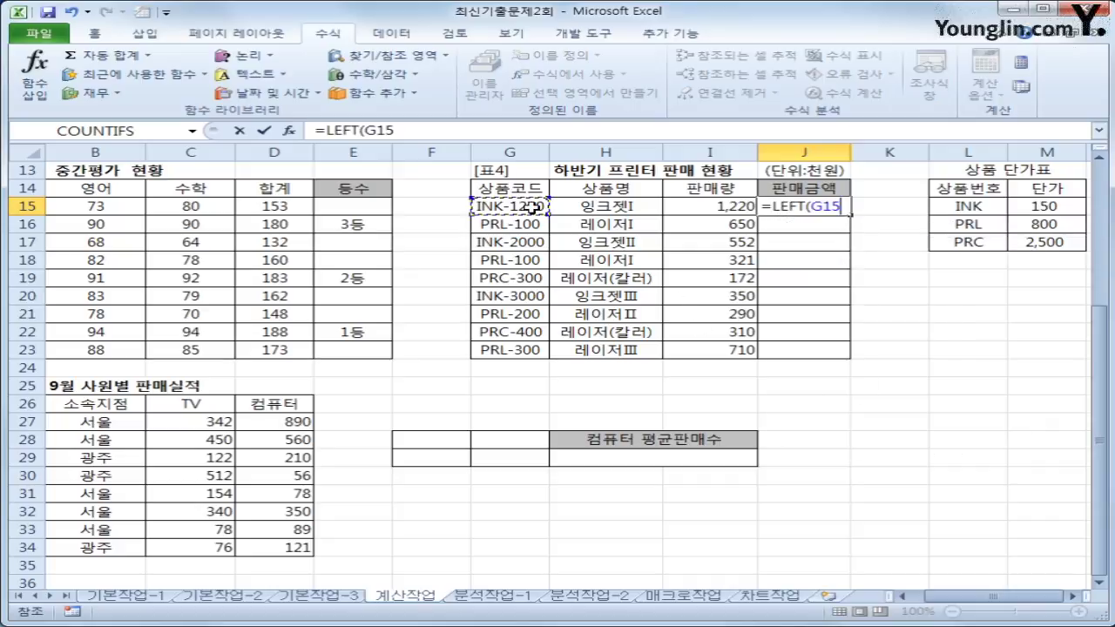
pyautogui.write(',3)')
pyautogui.press('Return')
# Fill the LEFT formula from J15 down to J23 and select J15 again
pyautogui.click(780, 206)
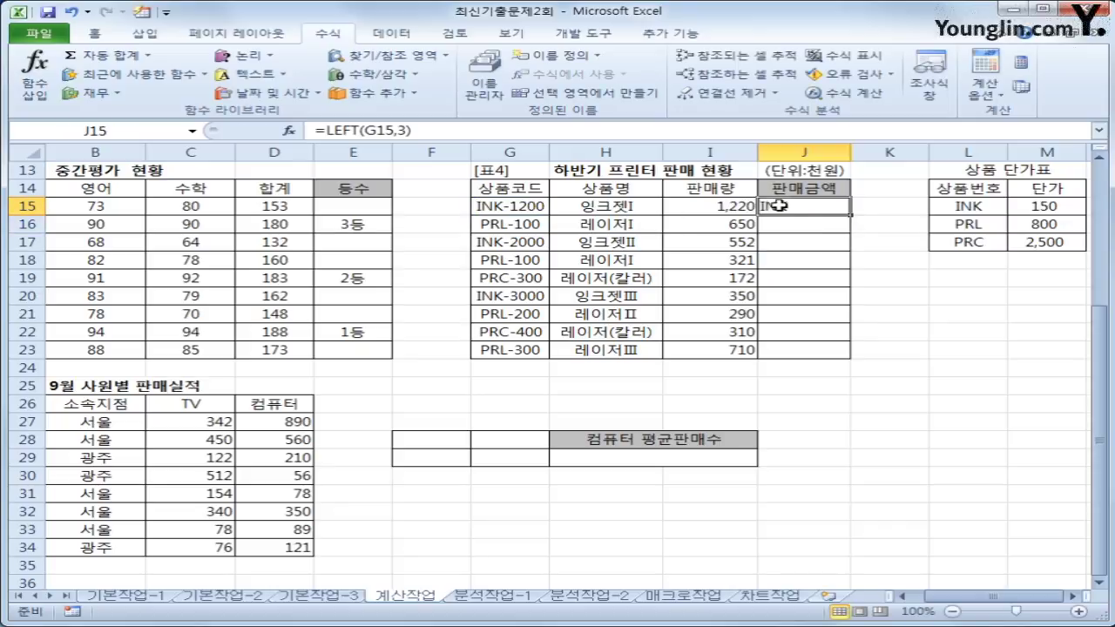
pyautogui.moveTo(849, 217)
pyautogui.mouseDown()
pyautogui.moveTo(848, 291)
pyautogui.moveTo(828, 360)
pyautogui.mouseUp()
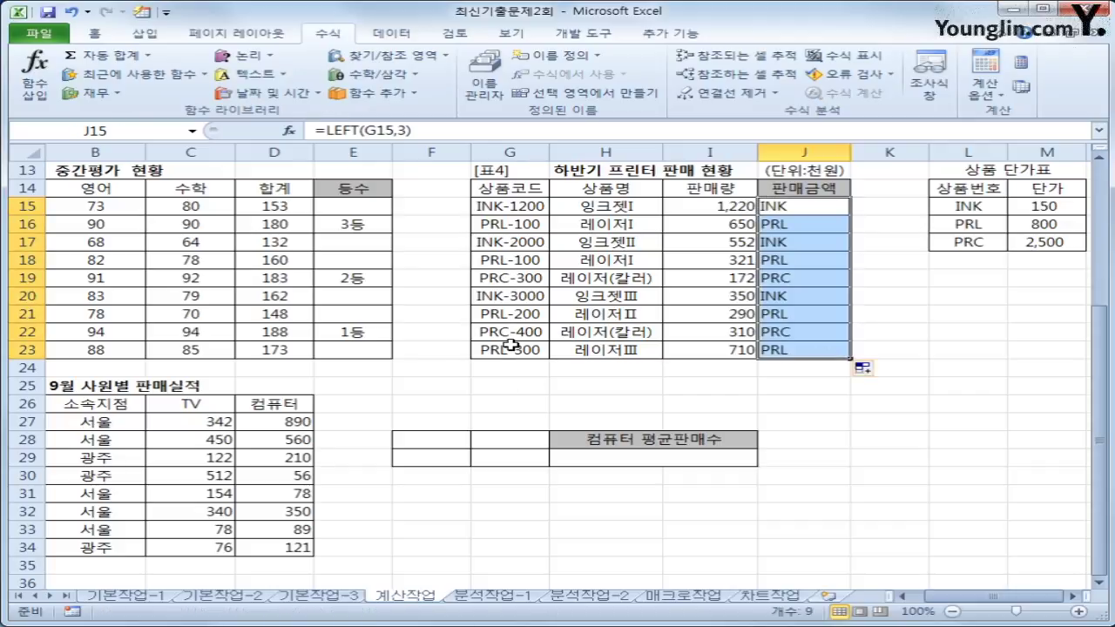
pyautogui.click(788, 208)
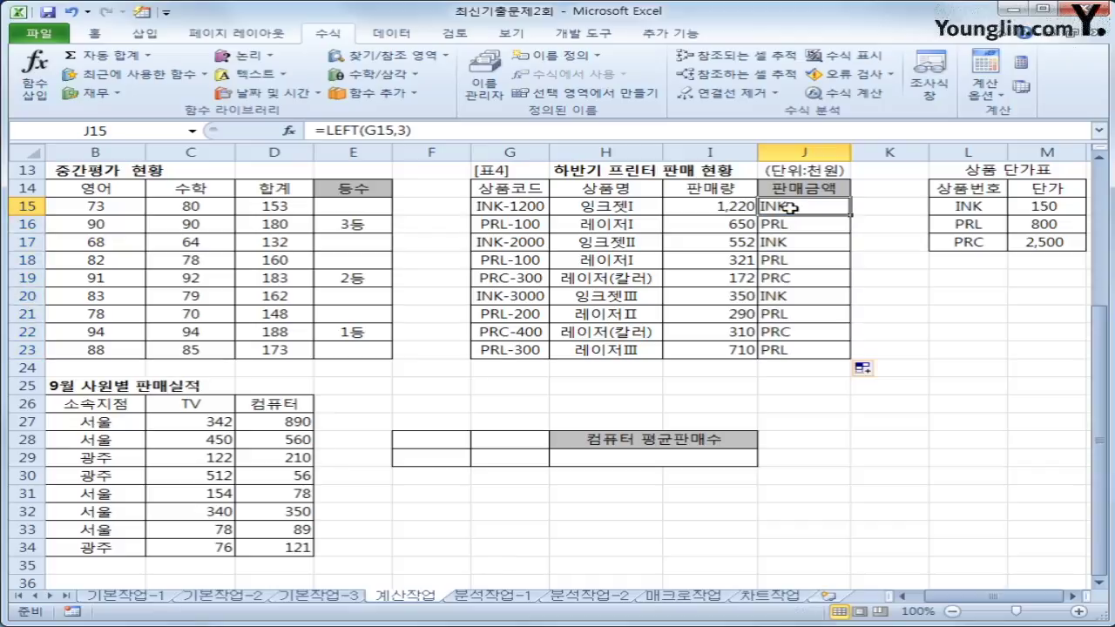
# Wrap the LEFT(G15,3) expression in J15 in a VLOOKUP function as its lookup value, followed by a comma
pyautogui.moveTo(984, 188); pyautogui.dragTo(1038, 241)
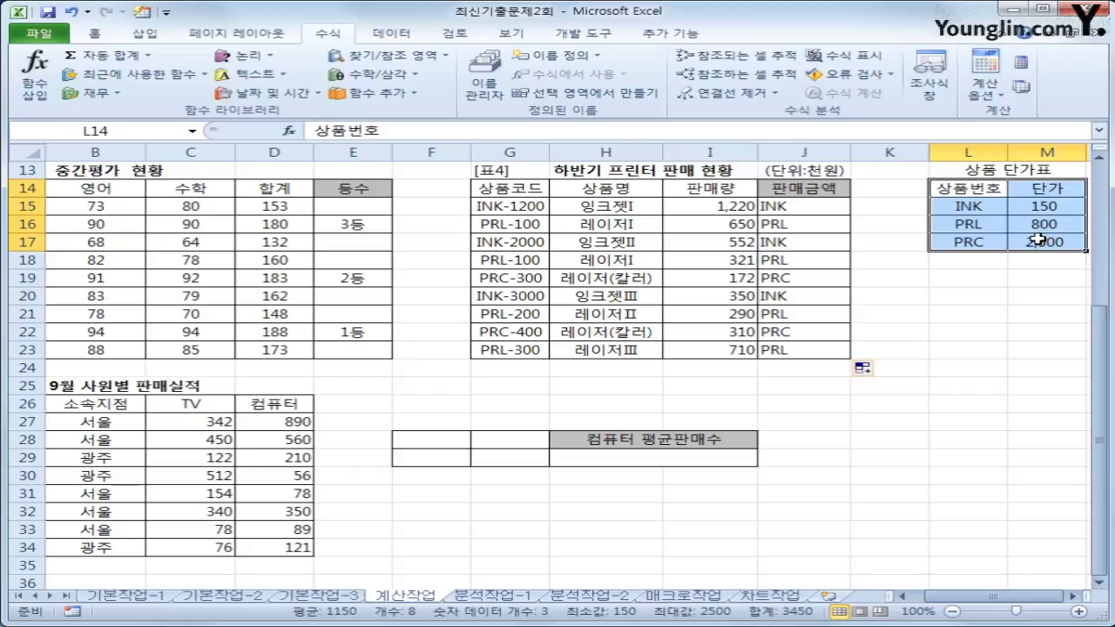
pyautogui.click(811, 206)
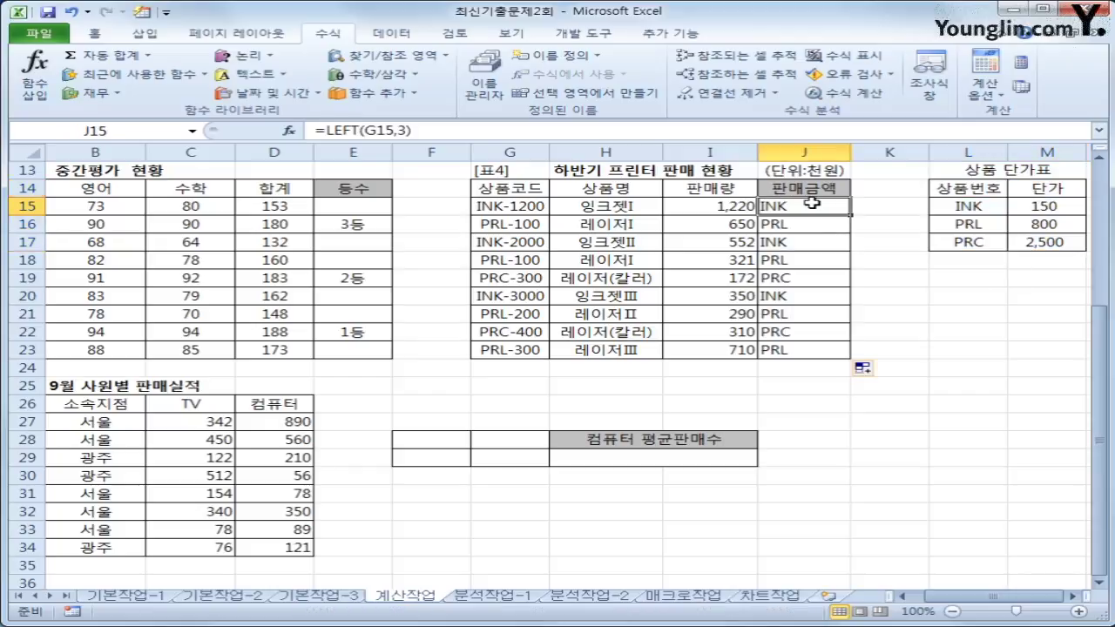
pyautogui.click(324, 129)
pyautogui.write('VL')
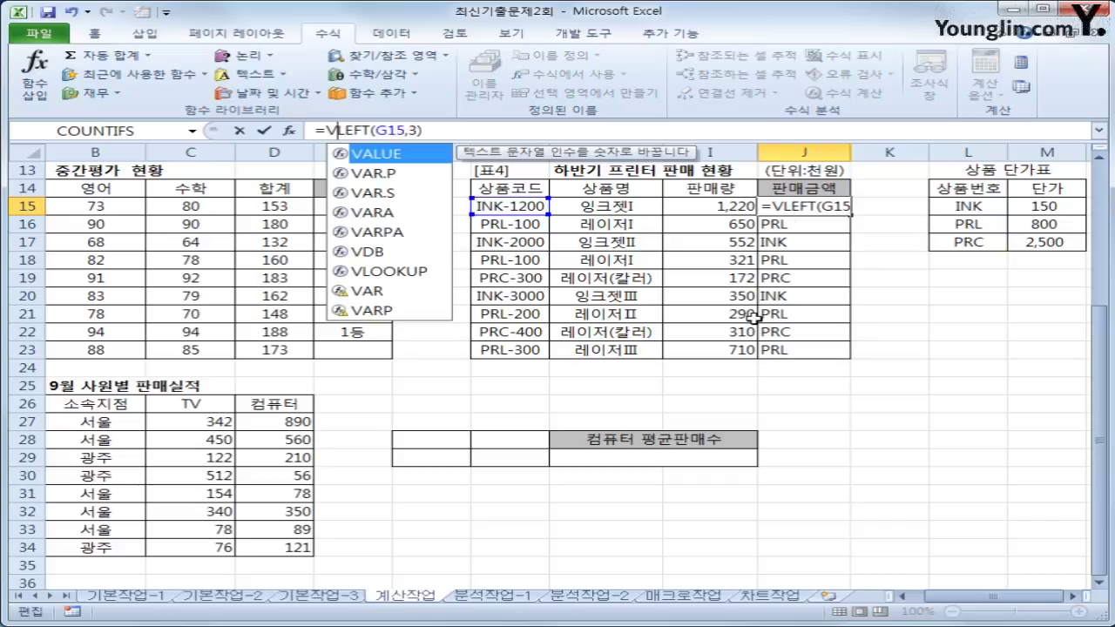
pyautogui.press('Tab')
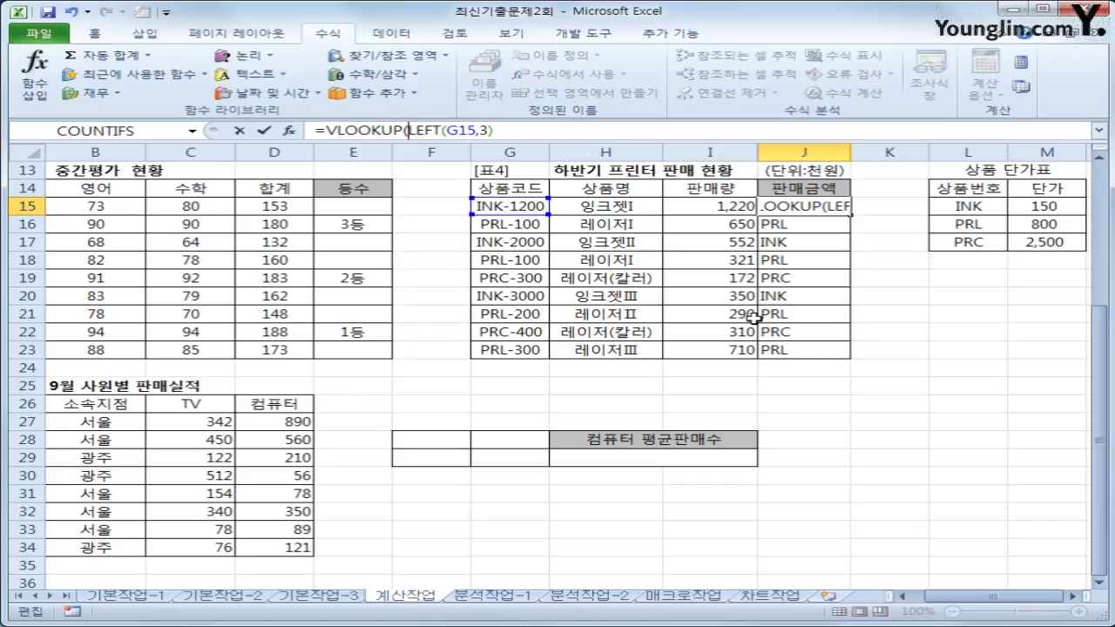
pyautogui.press('End')
pyautogui.write('),')
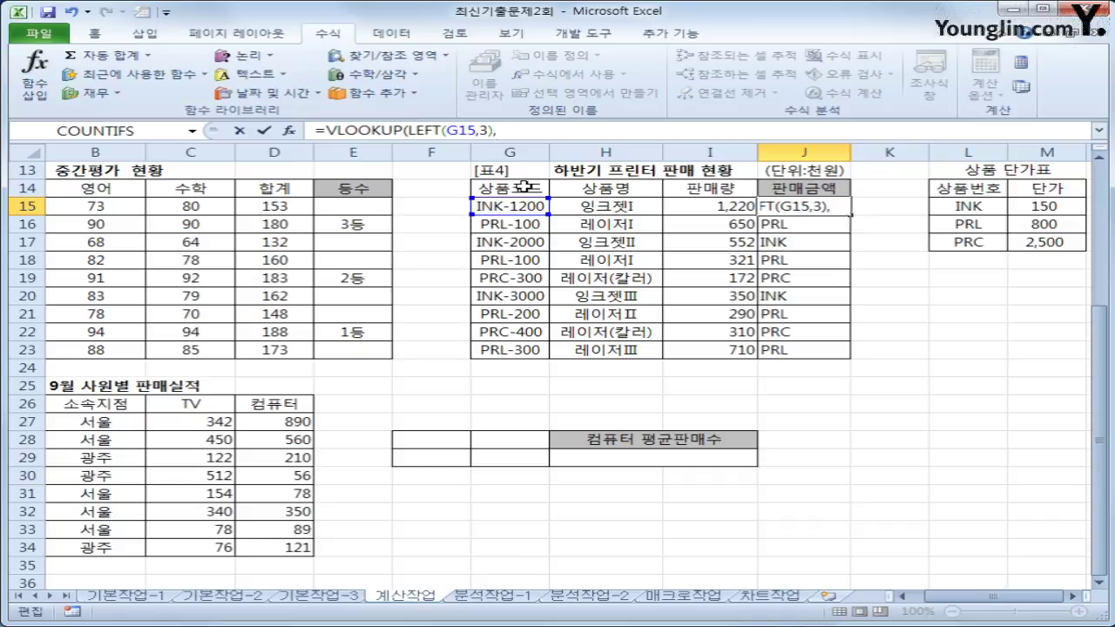
# Complete the VLOOKUP with the absolute range $L$15:$M$17, column 2 and exact match 0, and enter it
pyautogui.moveTo(990, 211); pyautogui.dragTo(1016, 238)
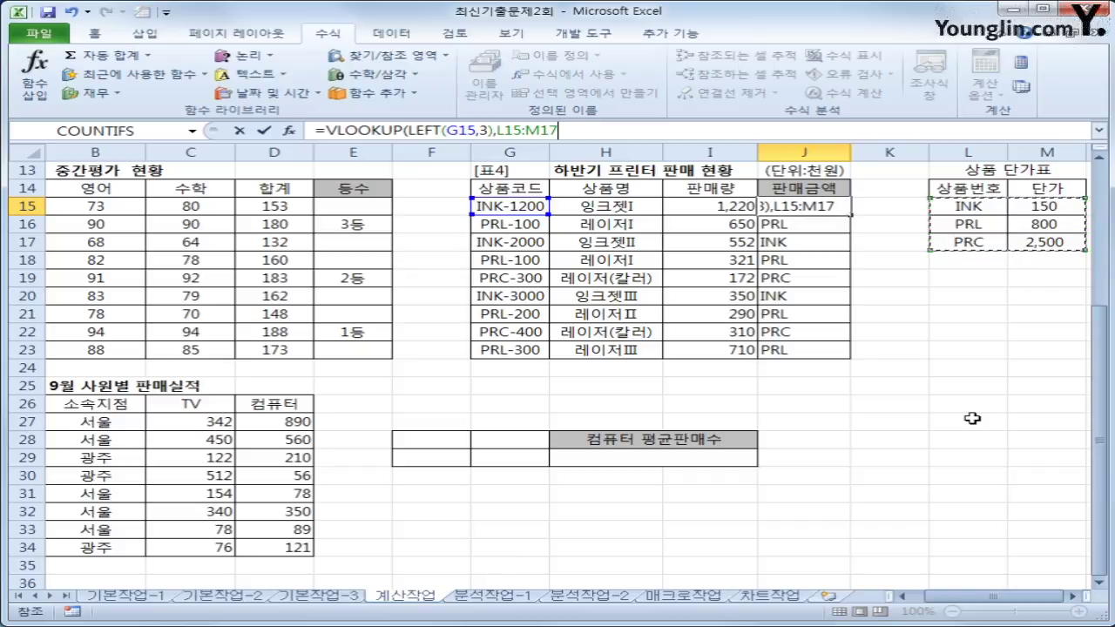
pyautogui.press('F4')
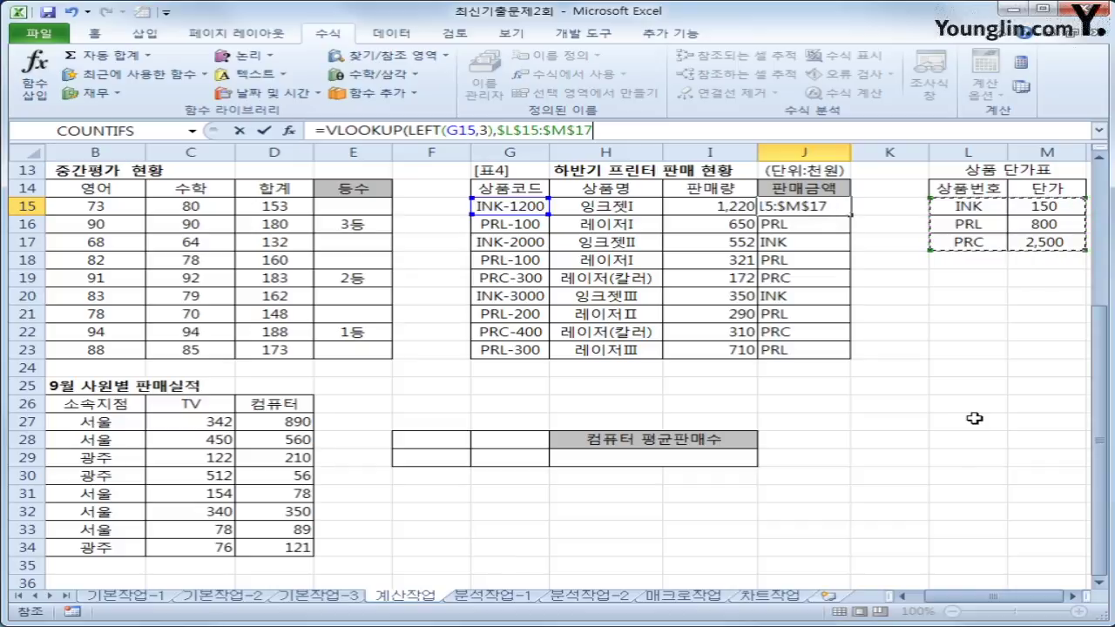
pyautogui.write(',')
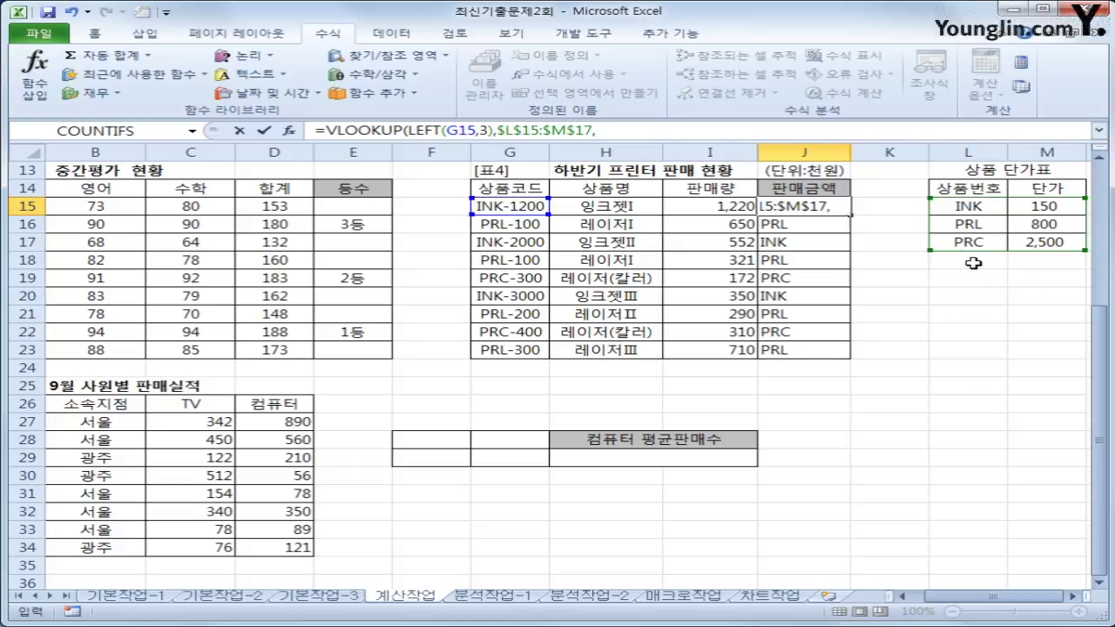
pyautogui.write('2,0')
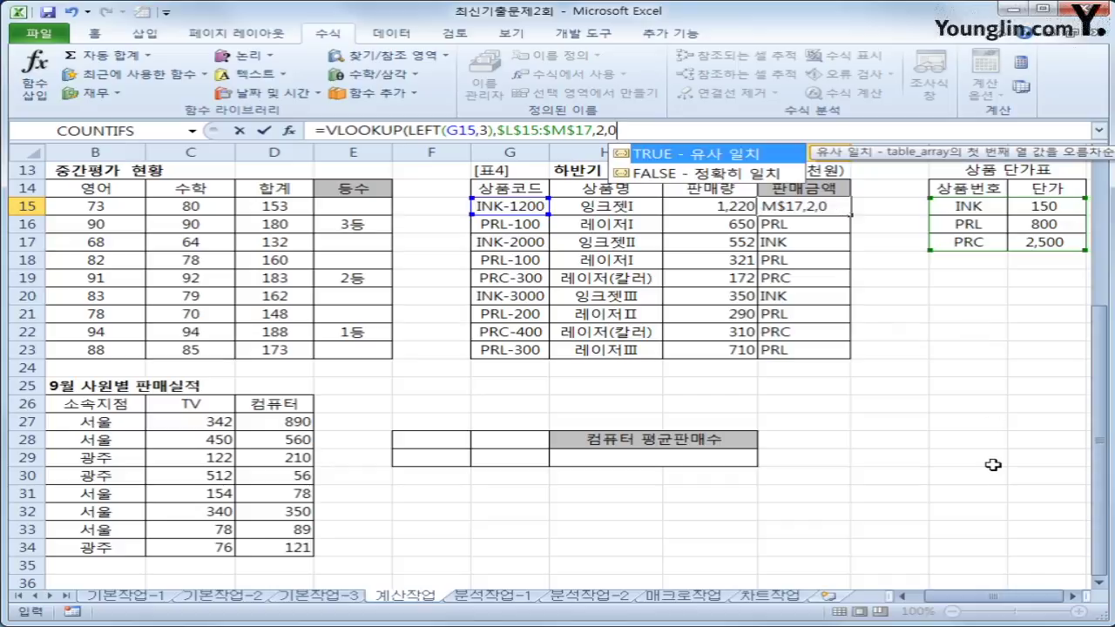
pyautogui.write(')')
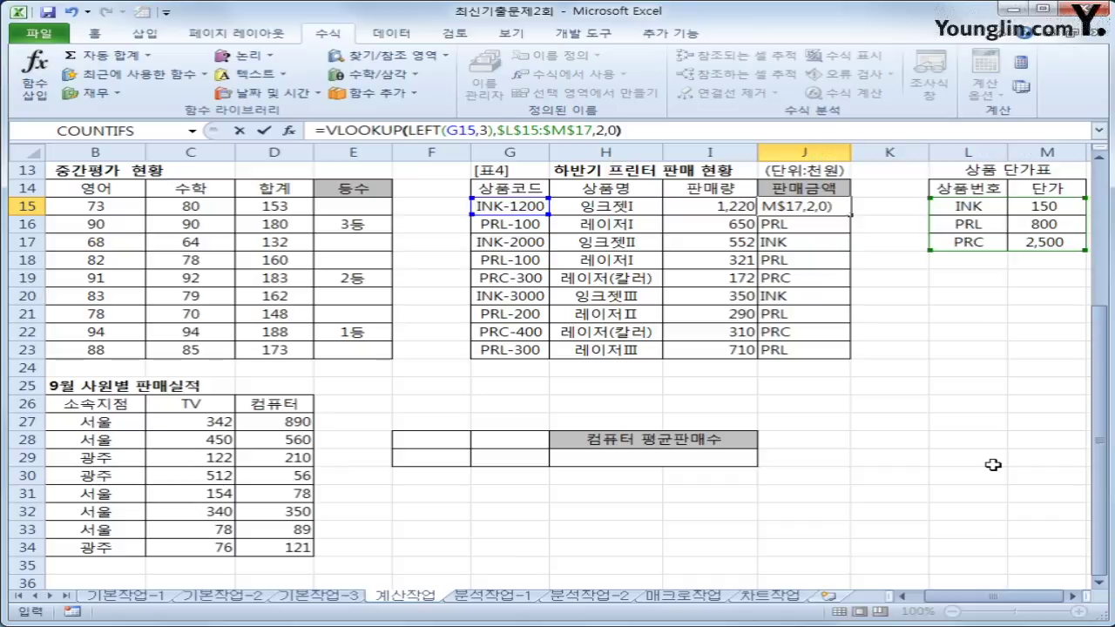
pyautogui.press('Return')
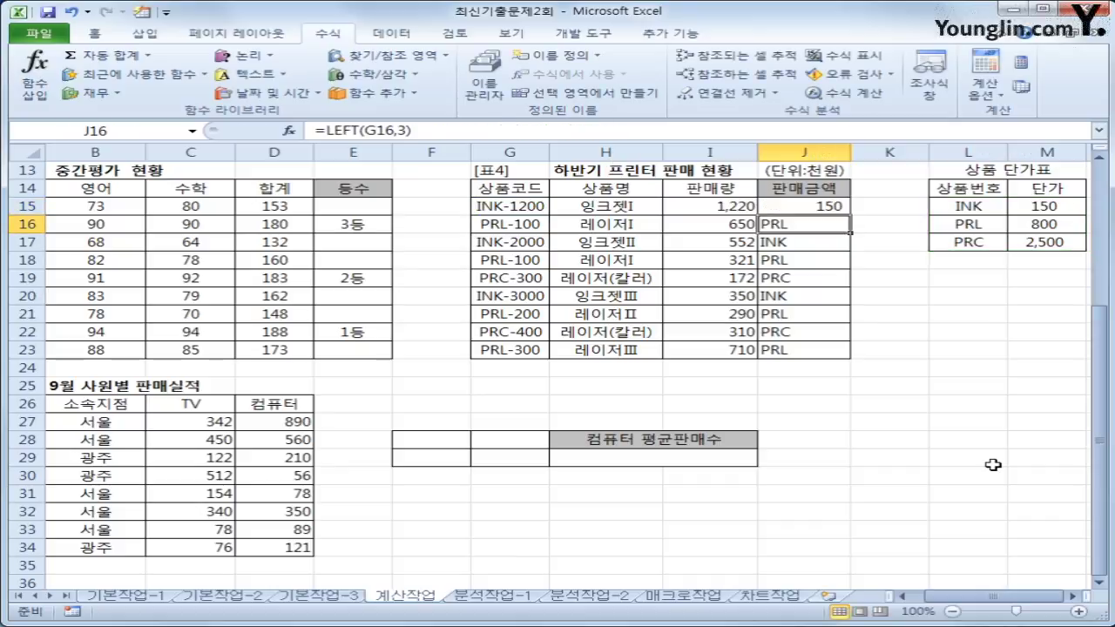
# Fill the VLOOKUP formula from J15 down to J23
pyautogui.click(836, 206)
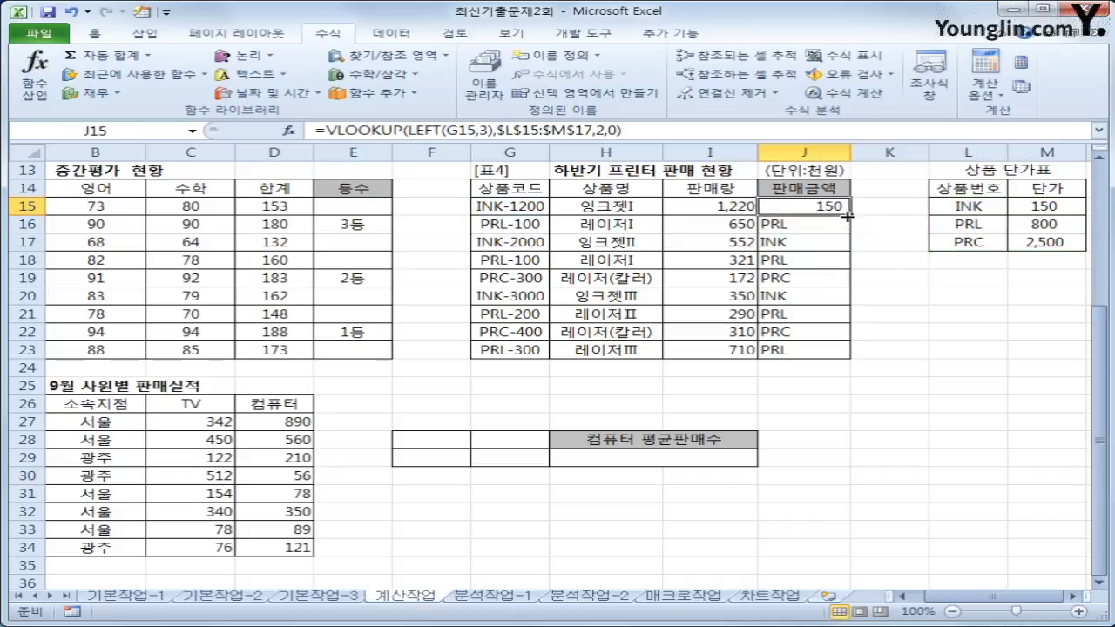
pyautogui.moveTo(846, 214); pyautogui.dragTo(850, 363)
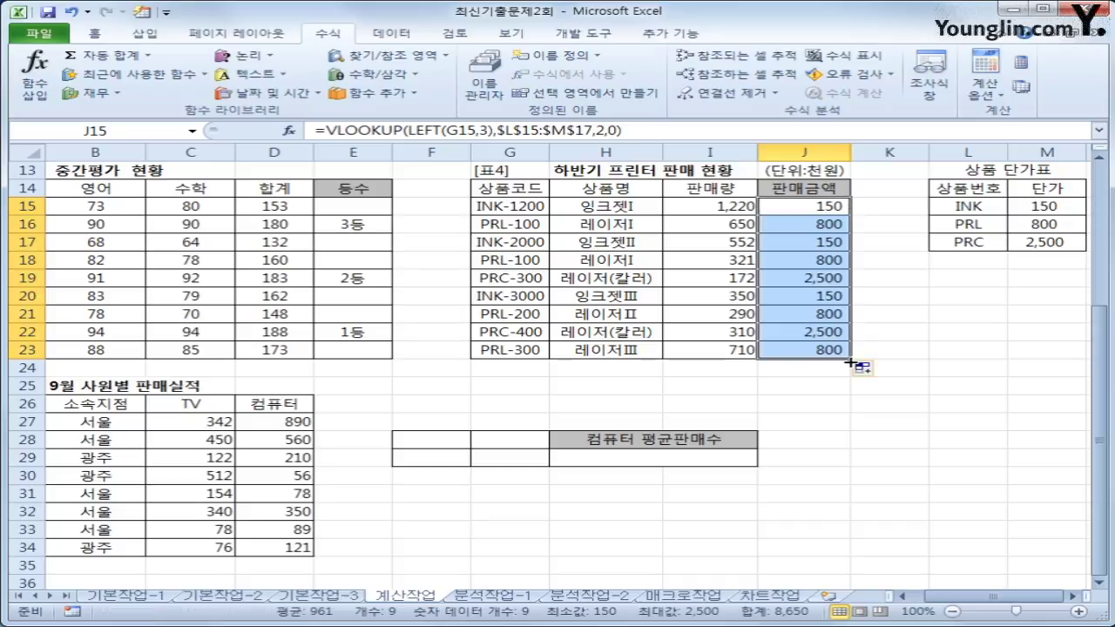
# Append *I15 to the VLOOKUP formula in J15 to multiply the unit price by the 판매량, and enter it
pyautogui.click(801, 209)
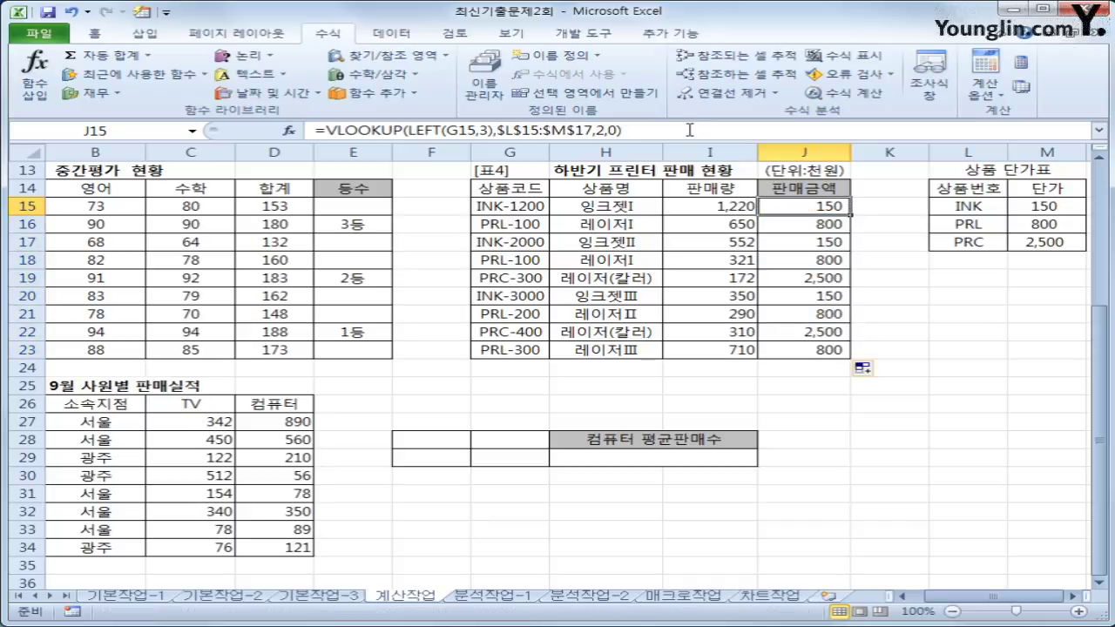
pyautogui.click(689, 130)
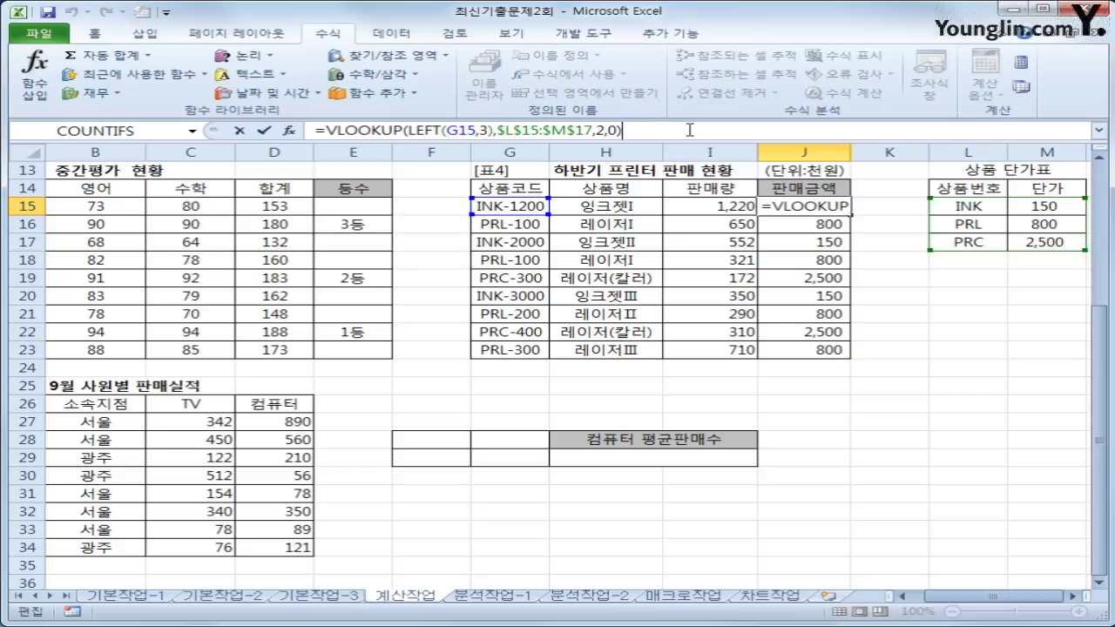
pyautogui.write('*')
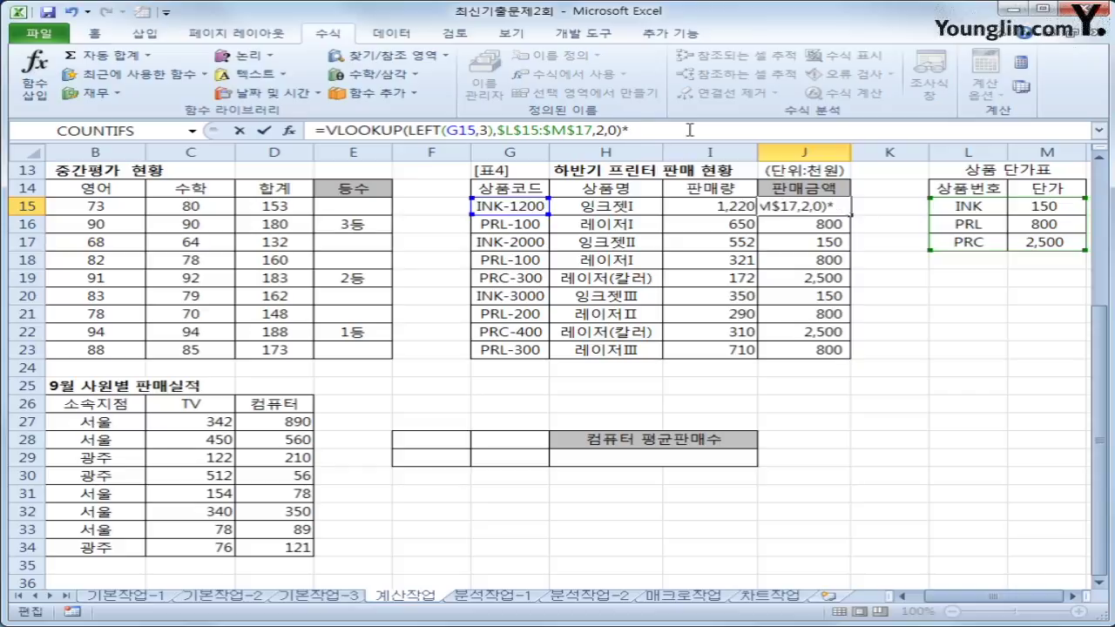
pyautogui.click(716, 206)
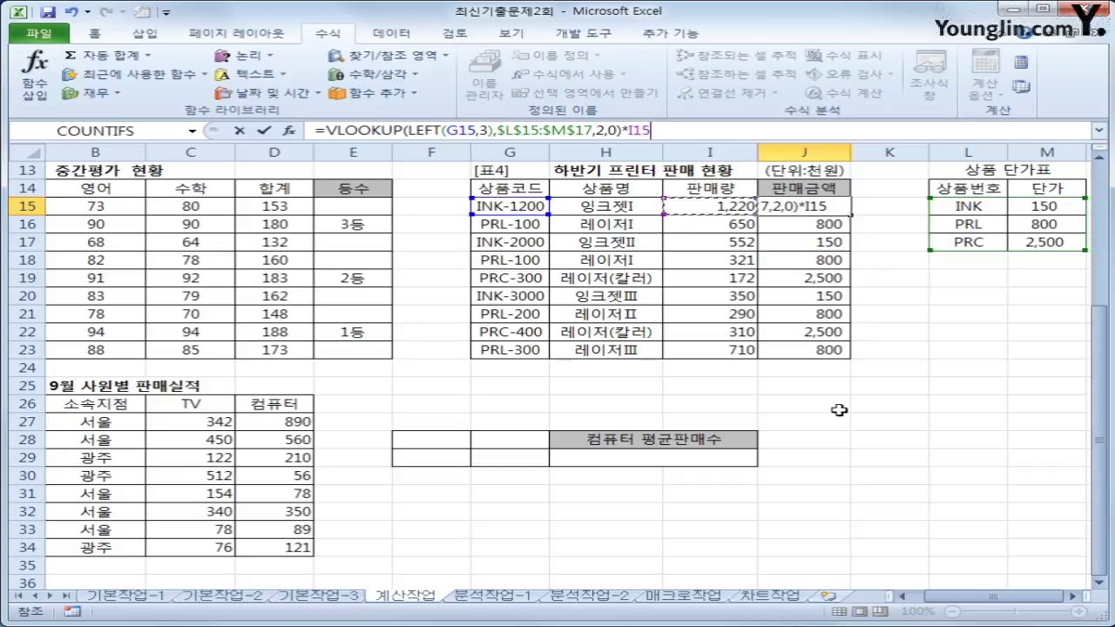
pyautogui.press('Return')
# Fill the completed 판매금액 formula from J15 down to J23
pyautogui.click(825, 207)
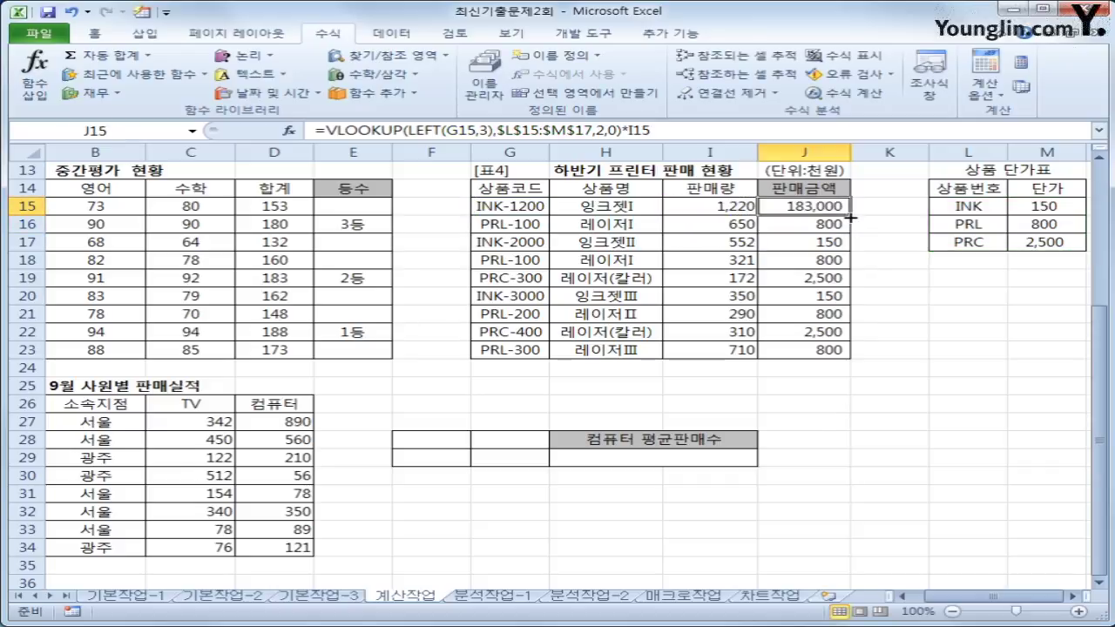
pyautogui.moveTo(849, 214); pyautogui.dragTo(838, 351)
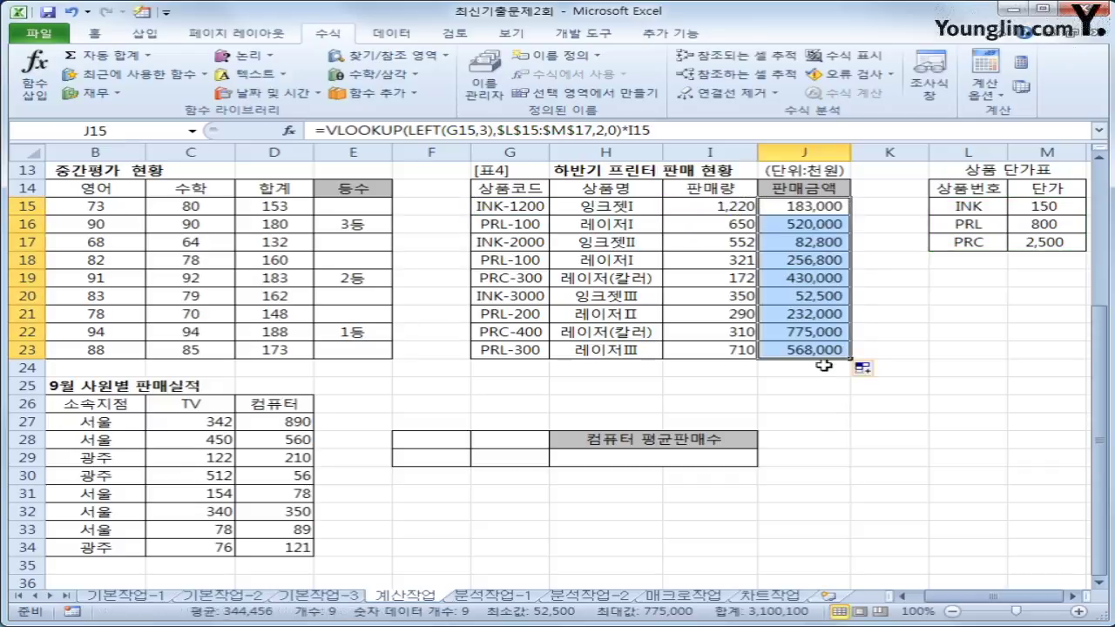
pyautogui.click(823, 346)
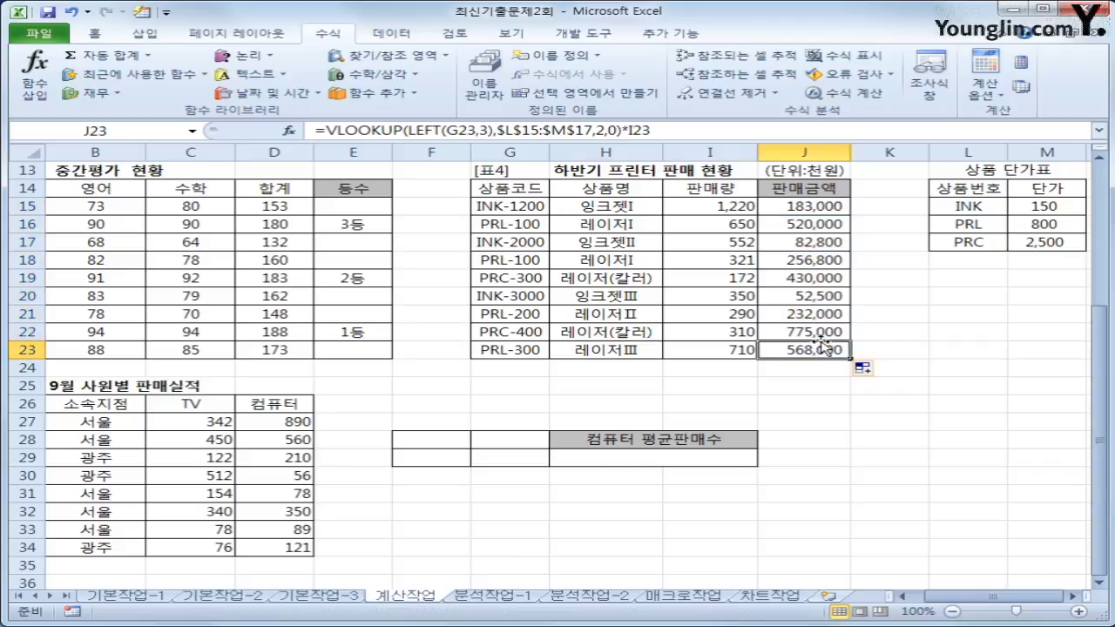
# Examine the 소속지점 and 컴퓨터 columns of 표5, the 컴퓨터 평균판매수 cell H29 and cells F28:G29, ending with F28 selected
pyautogui.moveTo(947, 599); pyautogui.dragTo(913, 599)
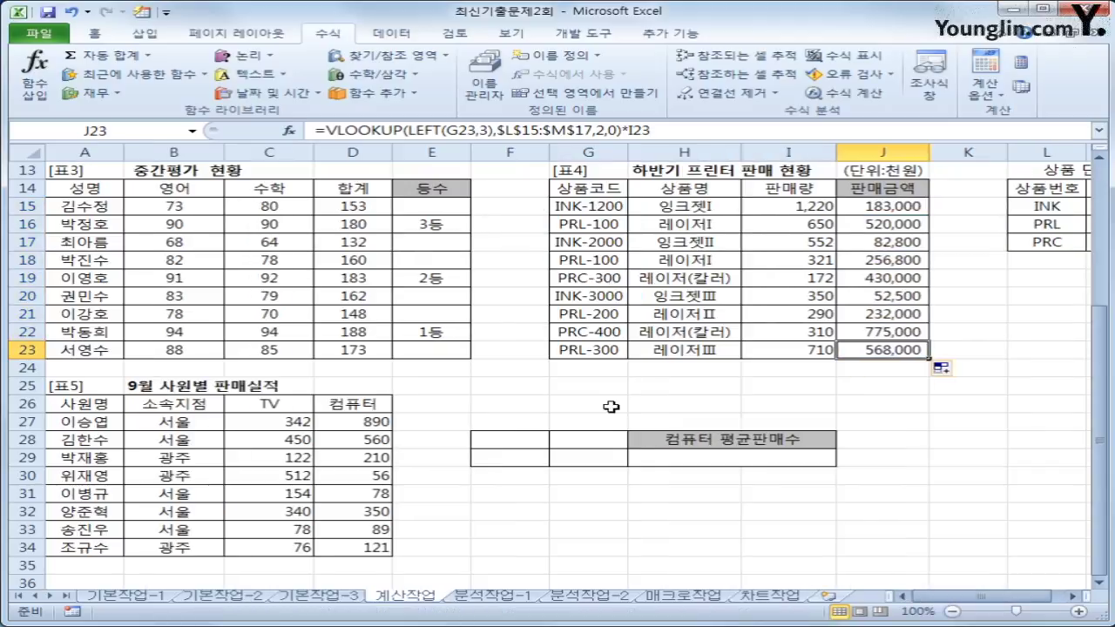
pyautogui.scroll(-2, 595, 397)
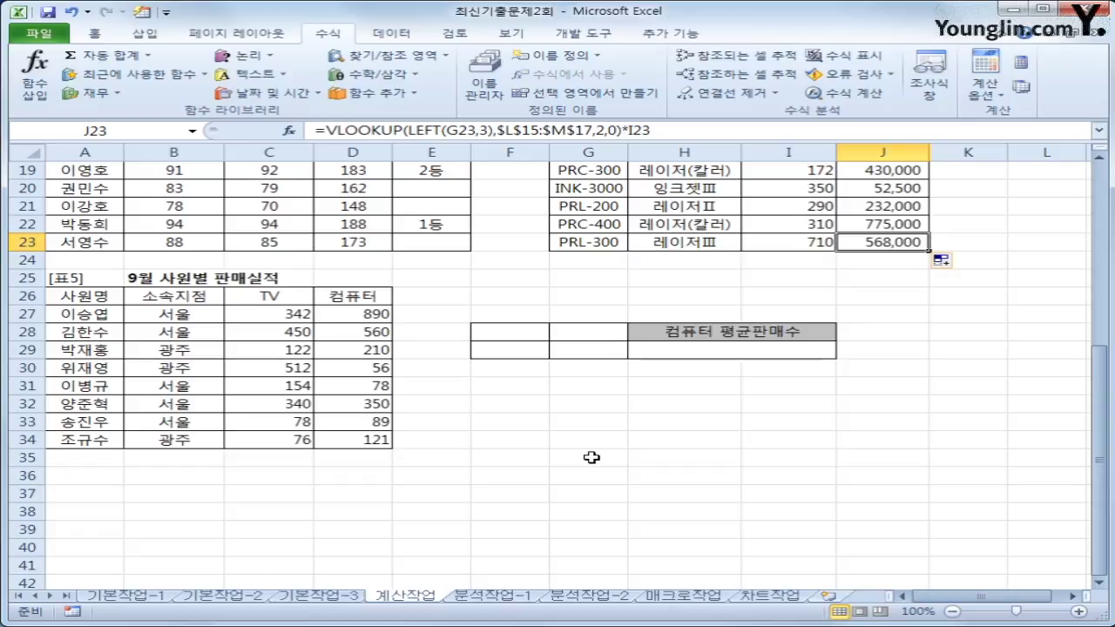
pyautogui.click(151, 328)
pyautogui.click(163, 310)
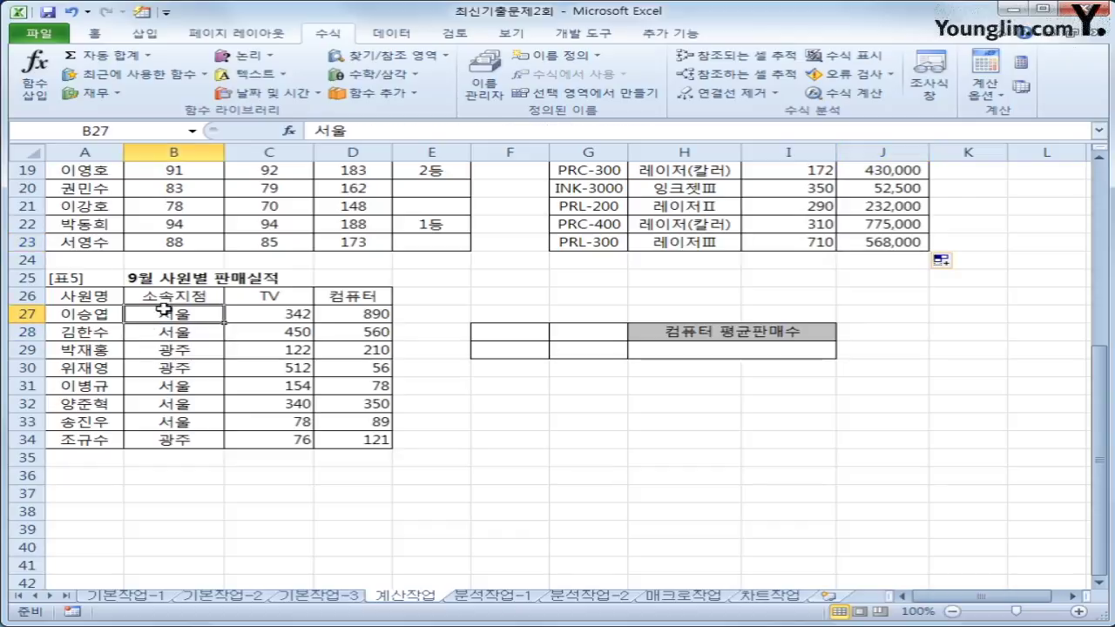
pyautogui.click(348, 310)
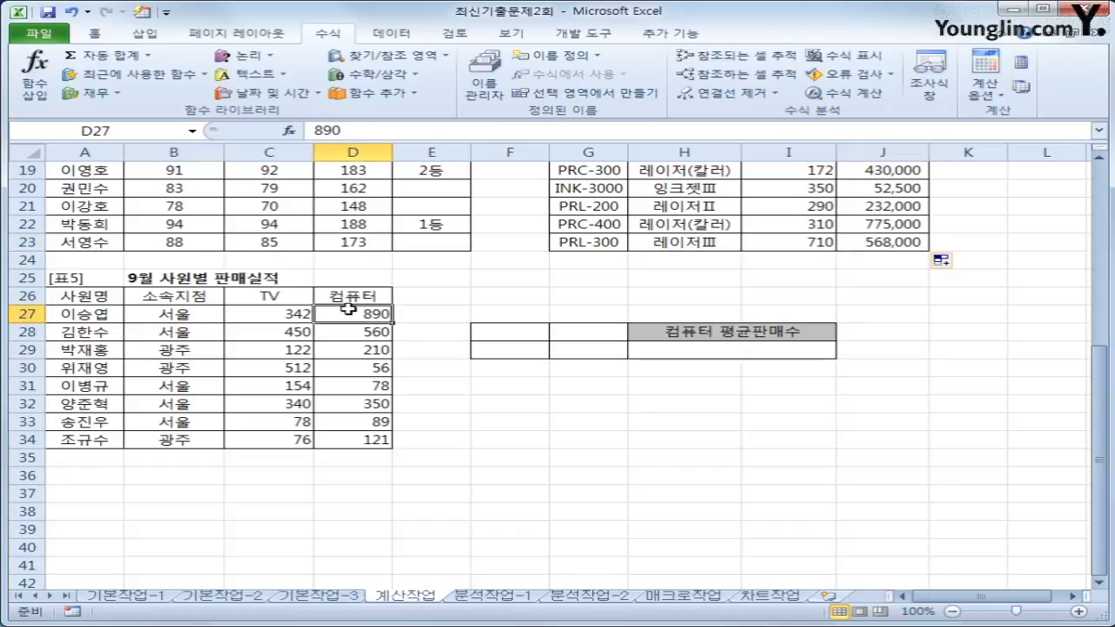
pyautogui.click(700, 350)
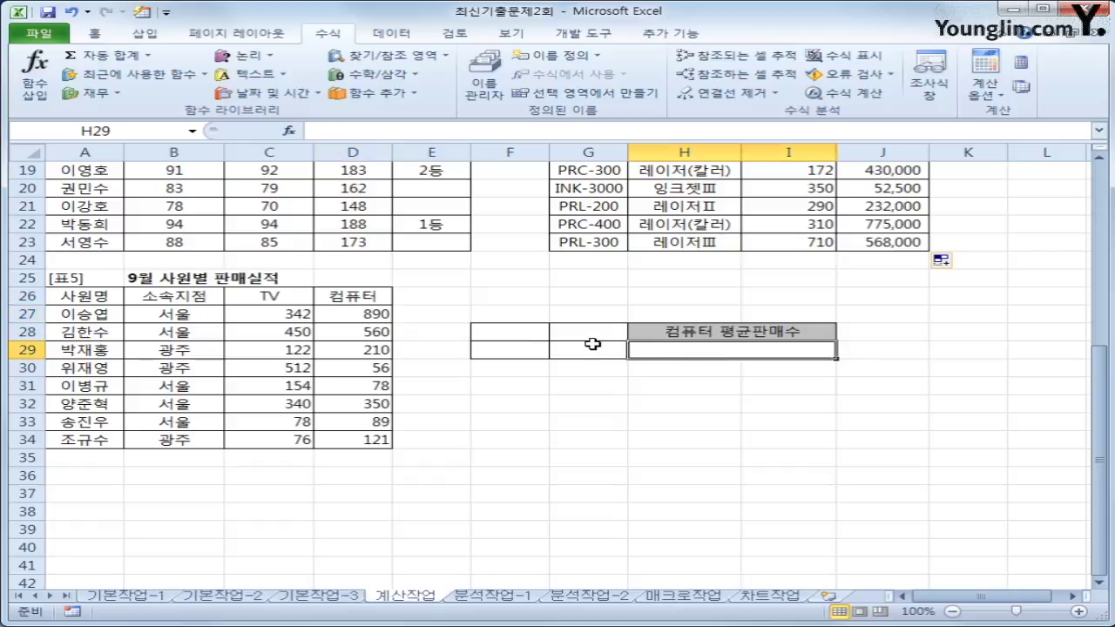
pyautogui.moveTo(491, 329); pyautogui.dragTo(583, 352)
pyautogui.click(510, 329)
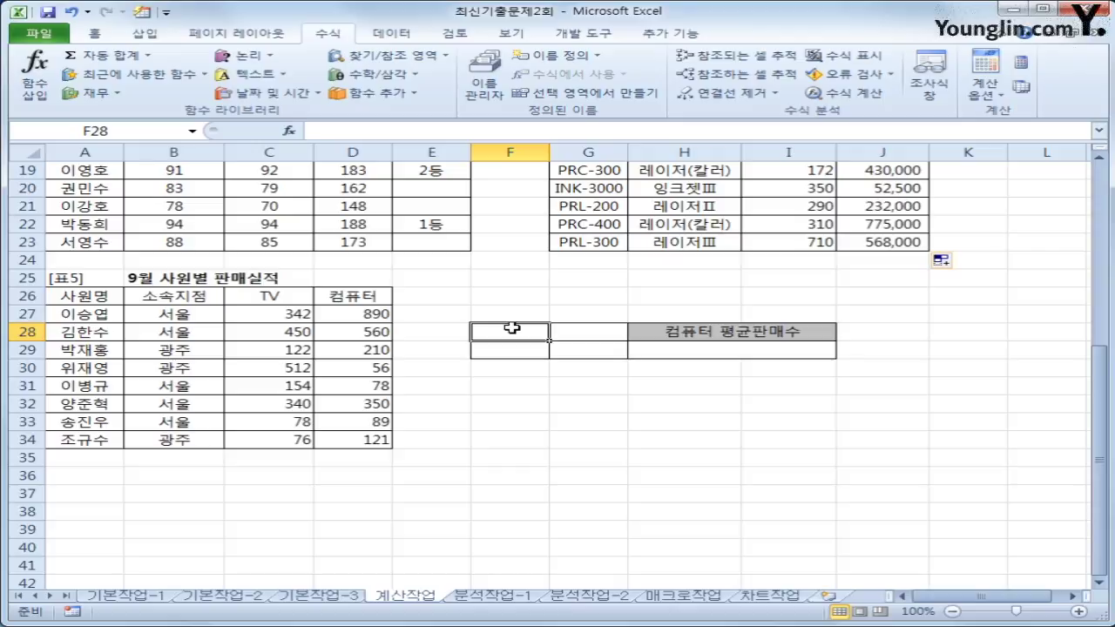
# Enter the criteria heading 소속지점 in F28 and the condition 서울 in F29
pyautogui.write('th')
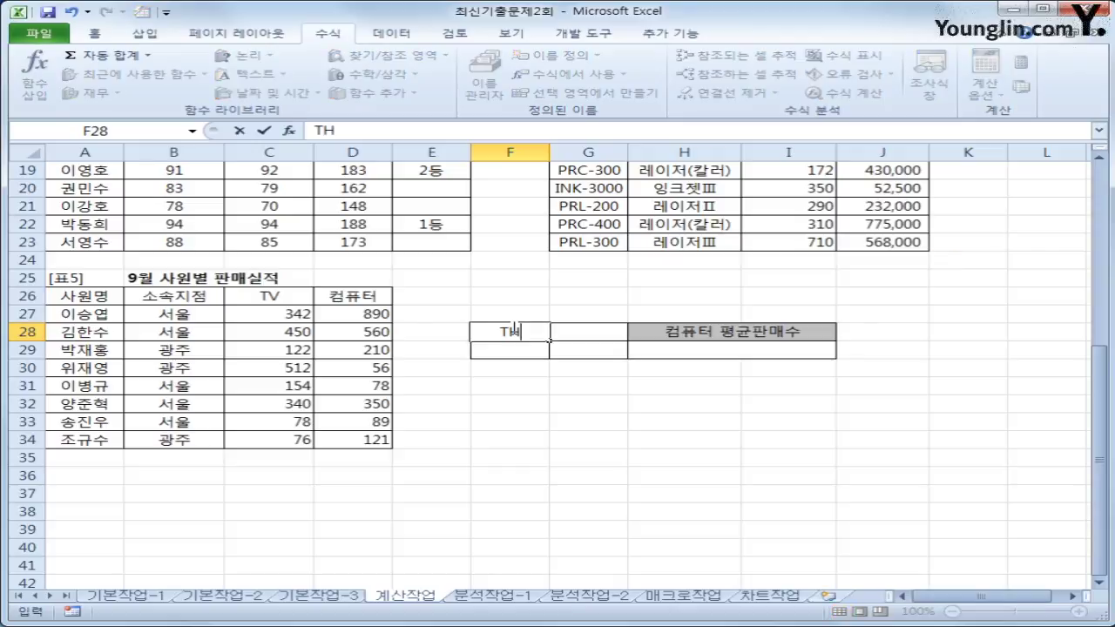
pyautogui.press('BackSpace')
pyautogui.press('BackSpace')
pyautogui.write('소속지점')
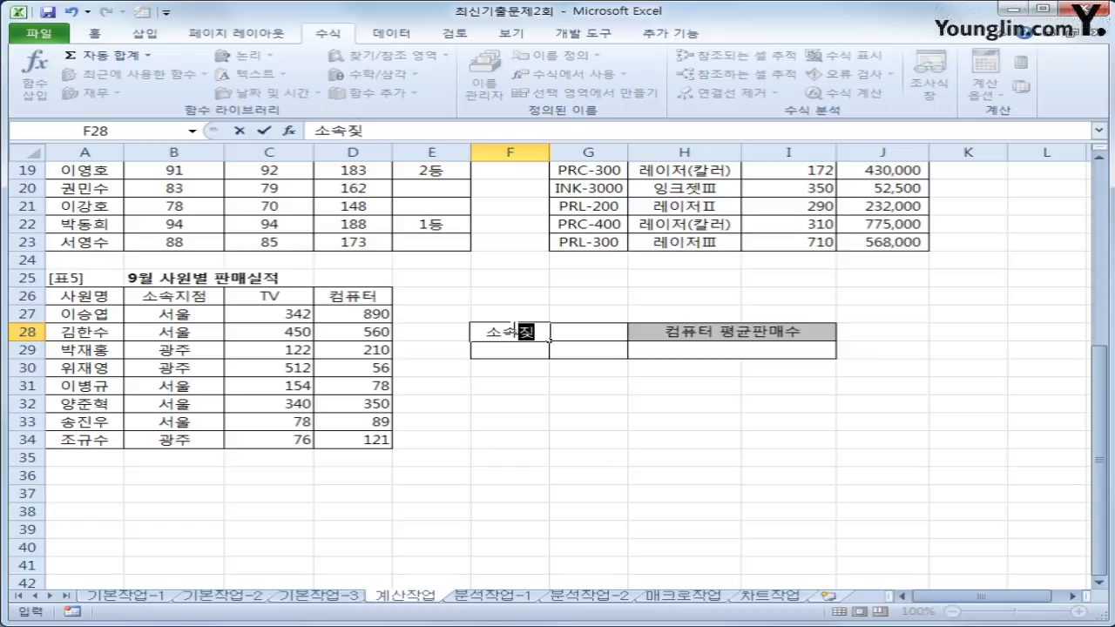
pyautogui.press('Return')
pyautogui.write('서울')
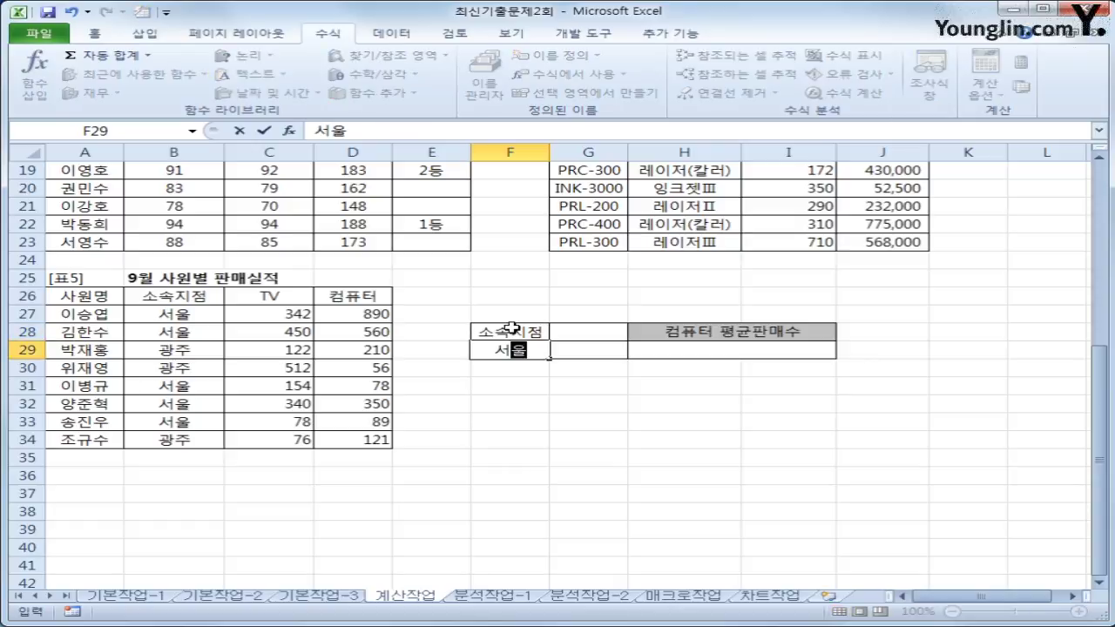
pyautogui.press('Return')
# Enter the criteria heading 컴퓨터 in G28 and the condition >=100 in G29
pyautogui.click(511, 328)
pyautogui.press('Right')
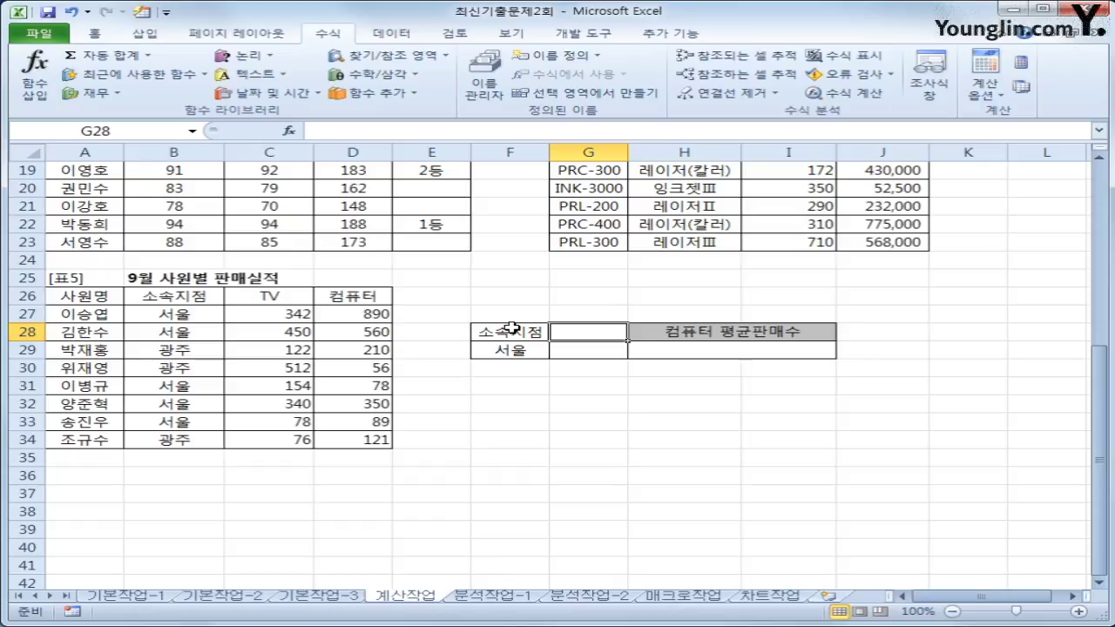
pyautogui.write('컴ㅍ')
pyautogui.press('Return')
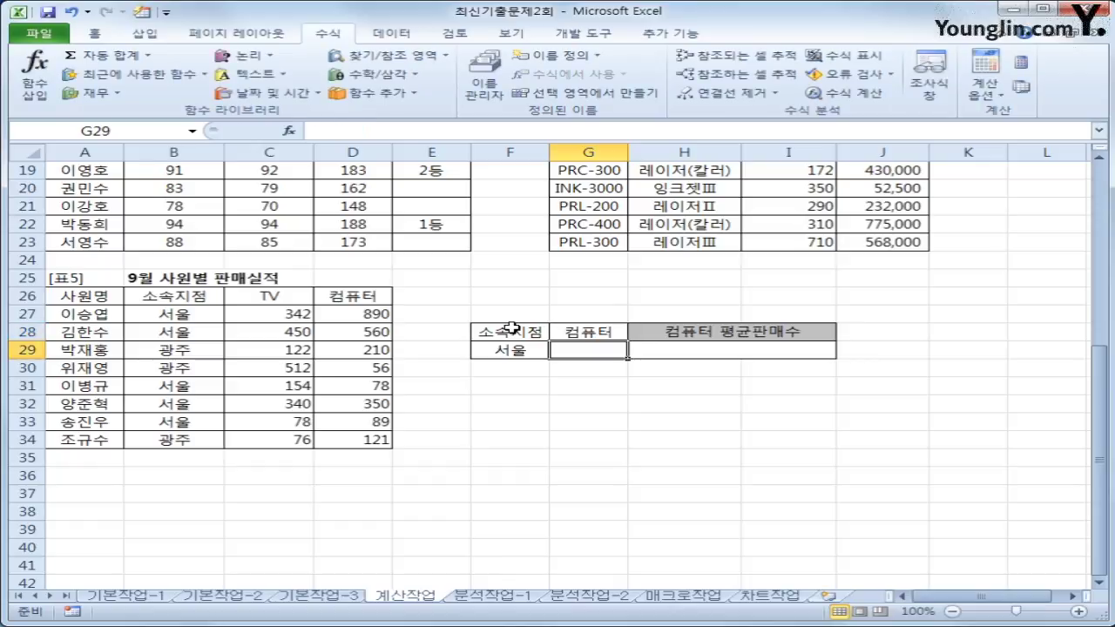
pyautogui.write('>=100')
pyautogui.press('Return')
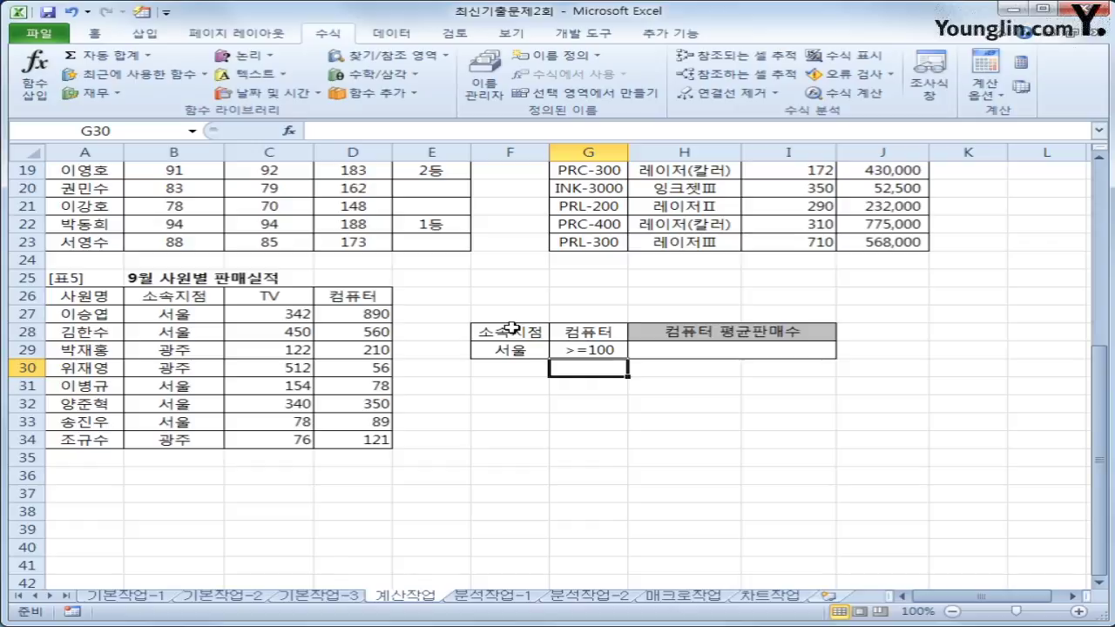
# Insert the DAVERAGE function from the 데이터베이스 category into the 컴퓨터 평균판매수 cell H29
pyautogui.moveTo(511, 328); pyautogui.dragTo(577, 350)
pyautogui.click(689, 351)
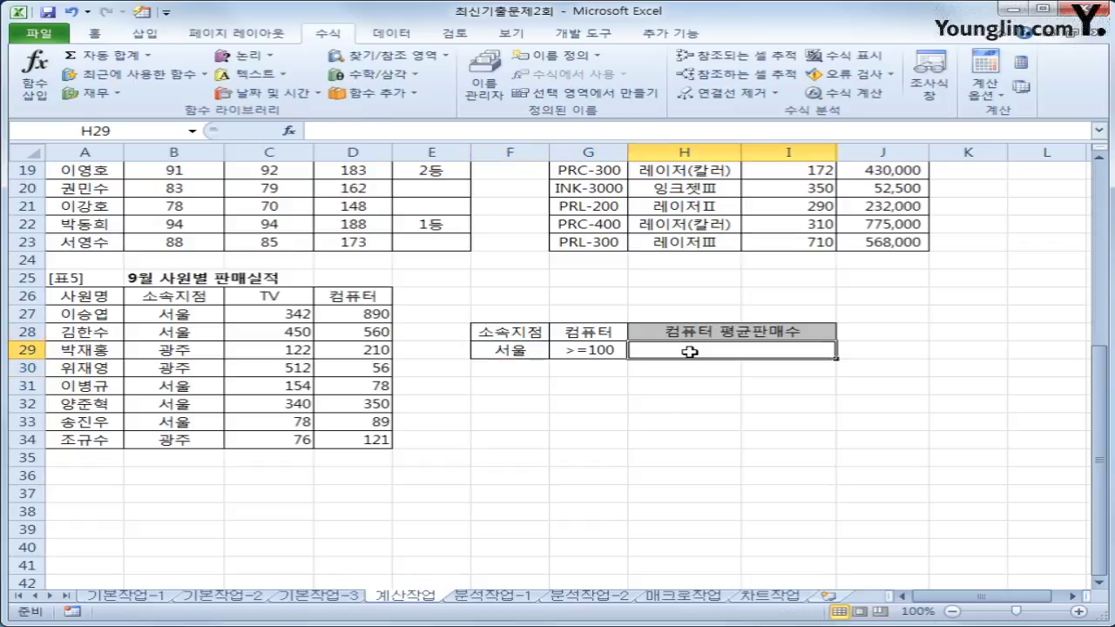
pyautogui.click(288, 131)
pyautogui.click(498, 349)
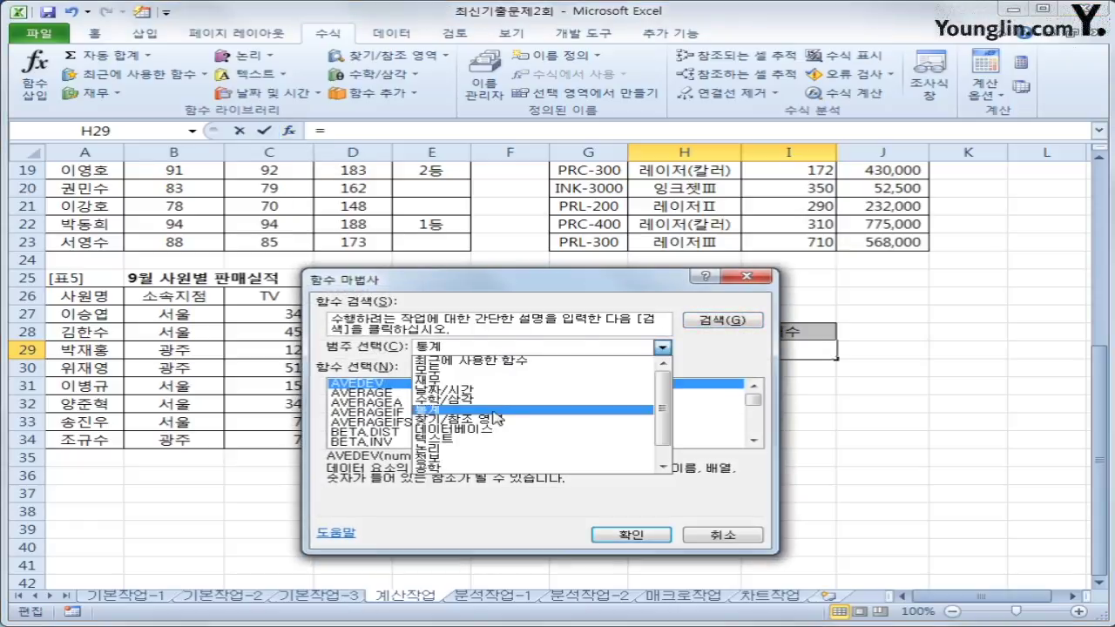
pyautogui.click(486, 429)
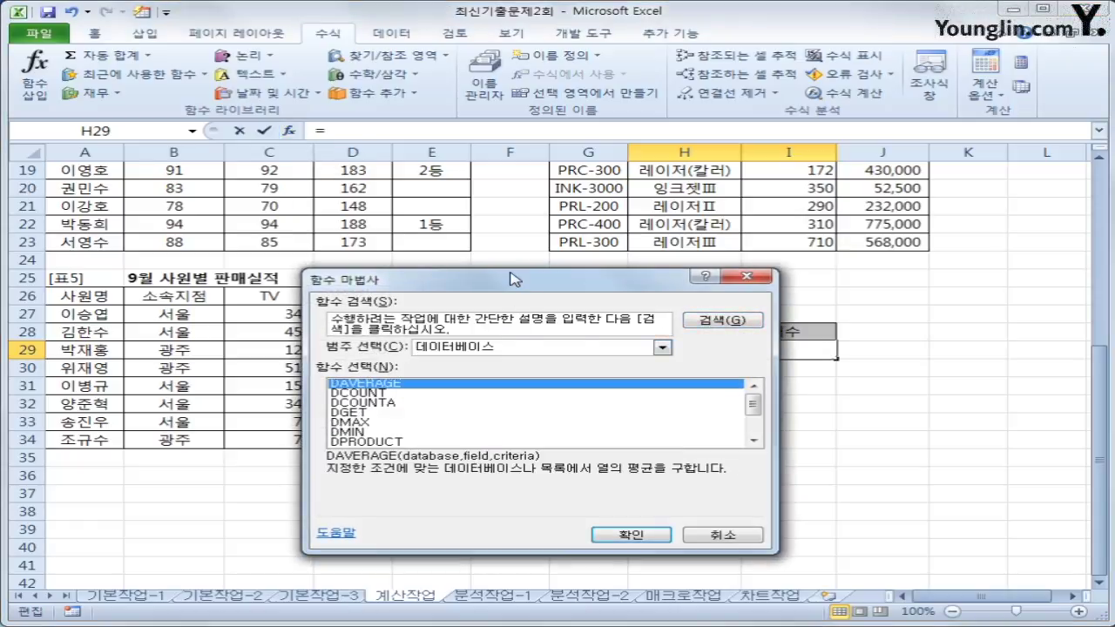
pyautogui.moveTo(513, 278); pyautogui.dragTo(612, 251)
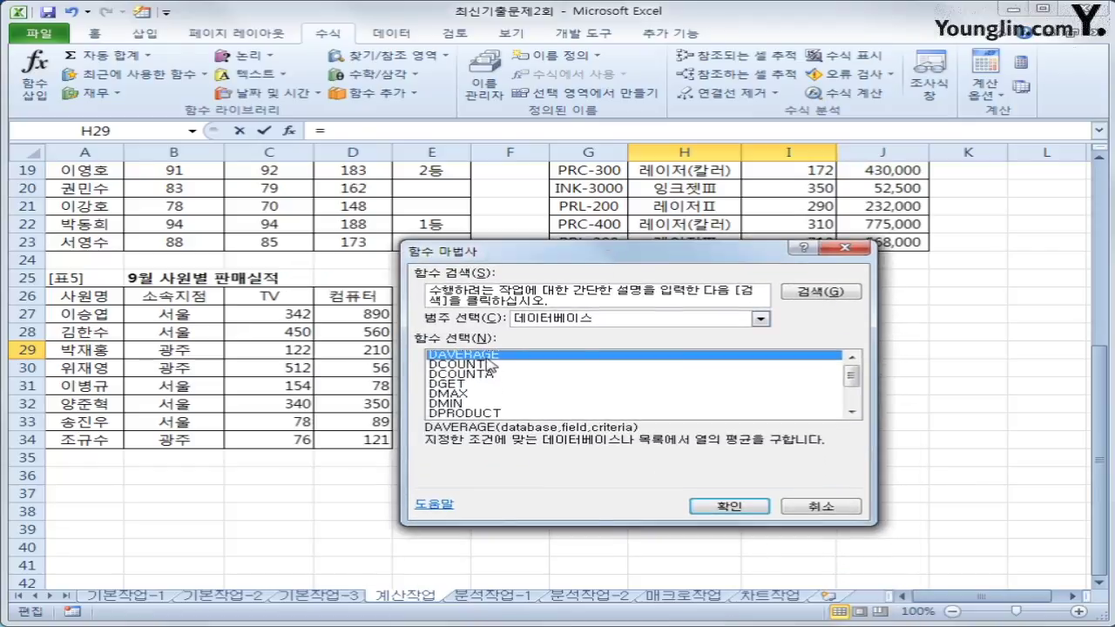
pyautogui.click(703, 507)
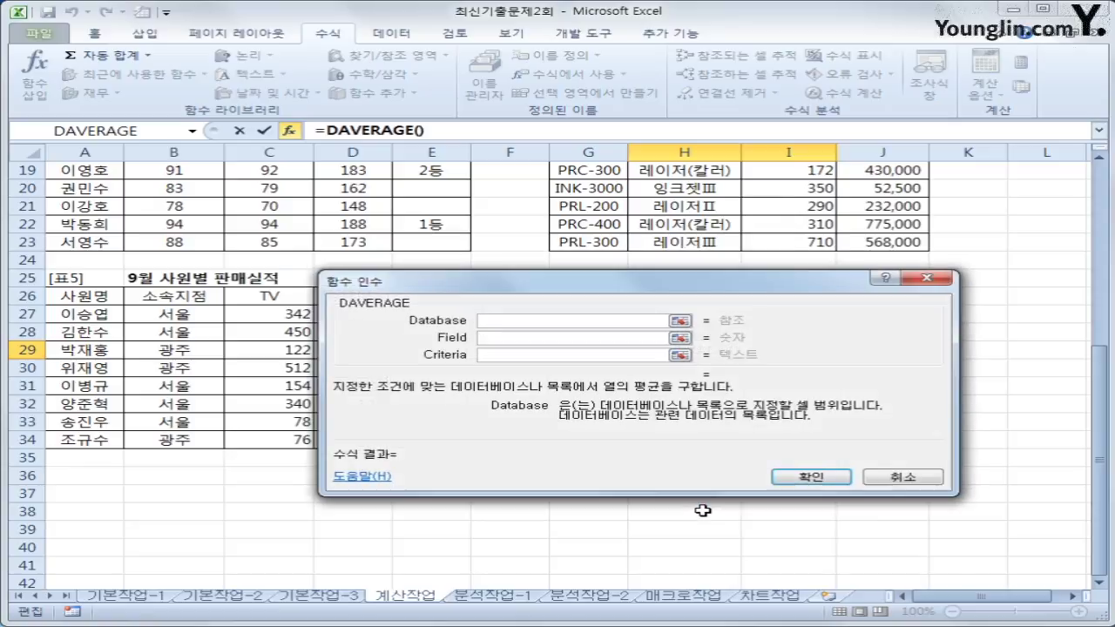
# Set the DAVERAGE arguments to database A26:D34, field D26 and criteria F28:G29, and enter the formula
pyautogui.moveTo(114, 300); pyautogui.dragTo(341, 451)
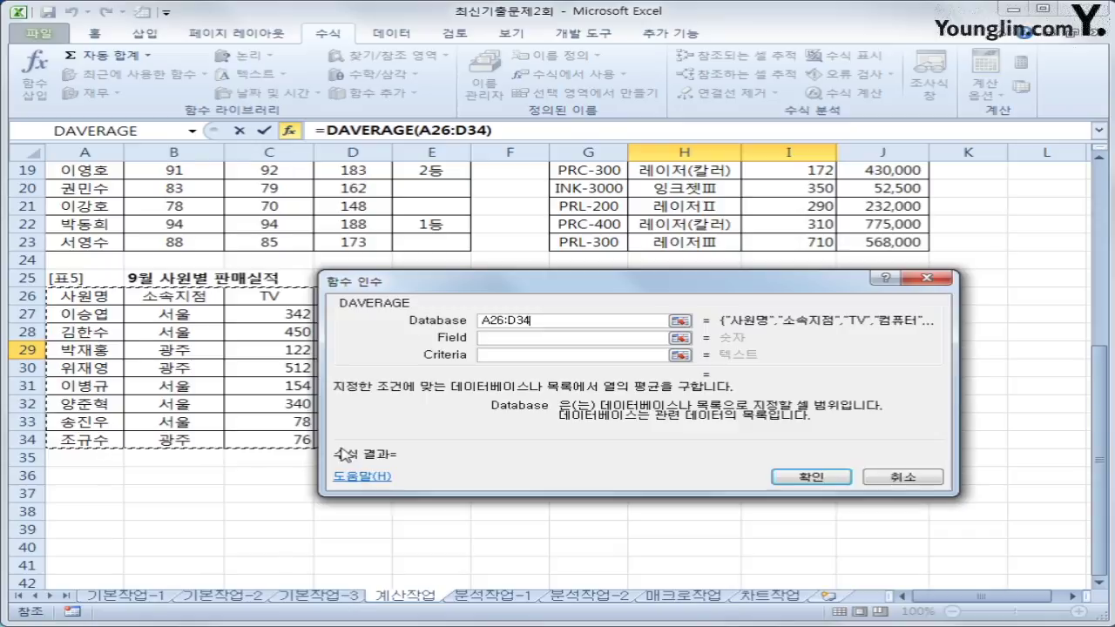
pyautogui.click(493, 338)
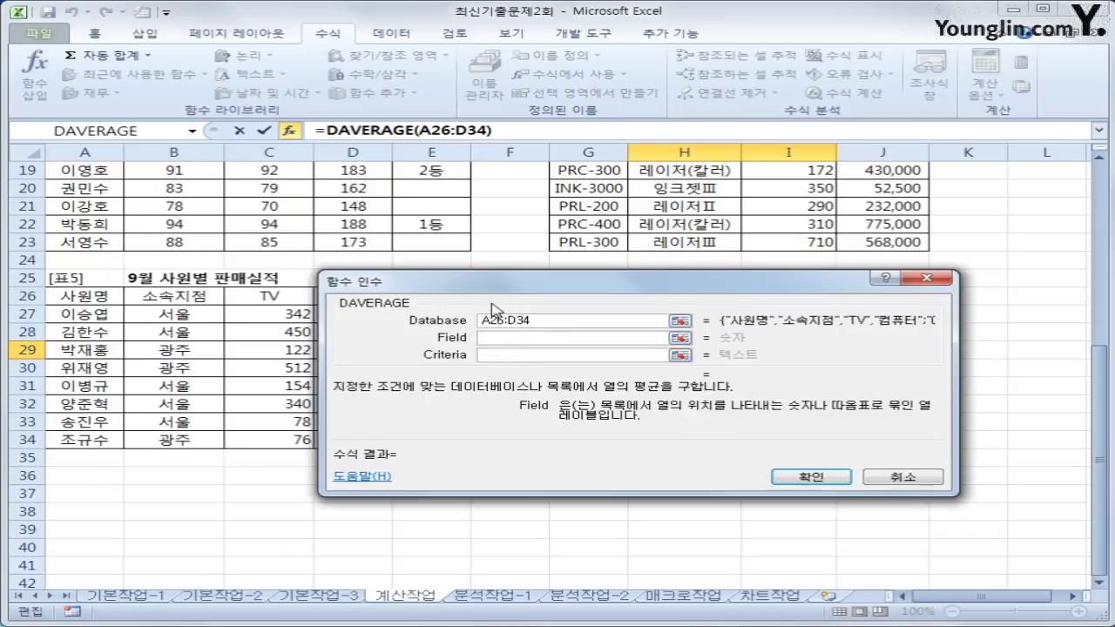
pyautogui.moveTo(491, 287); pyautogui.dragTo(494, 375)
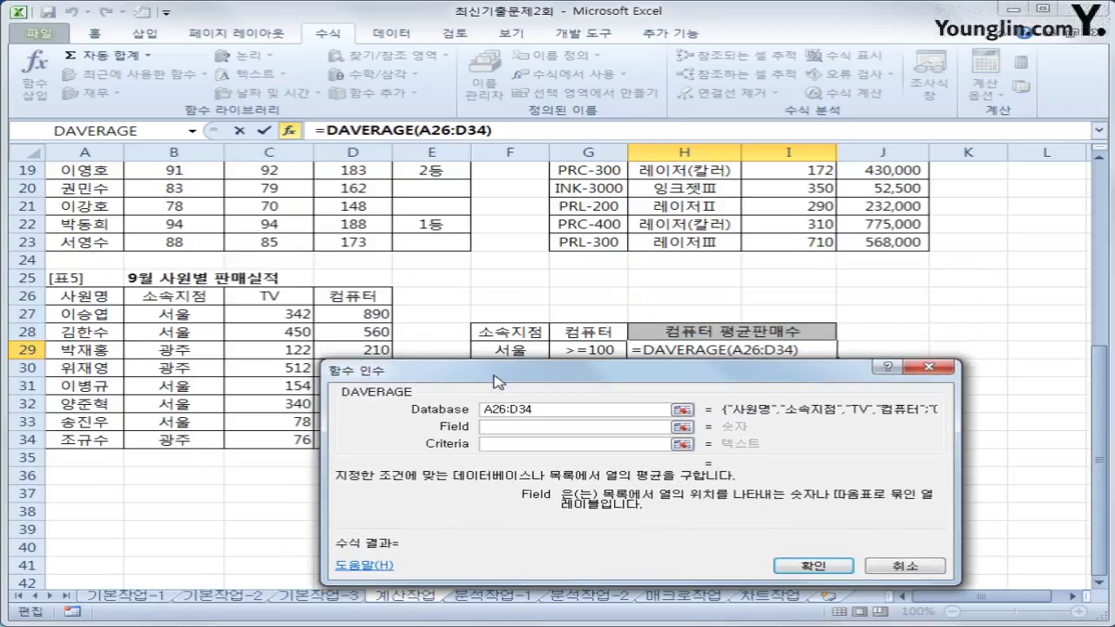
pyautogui.click(351, 298)
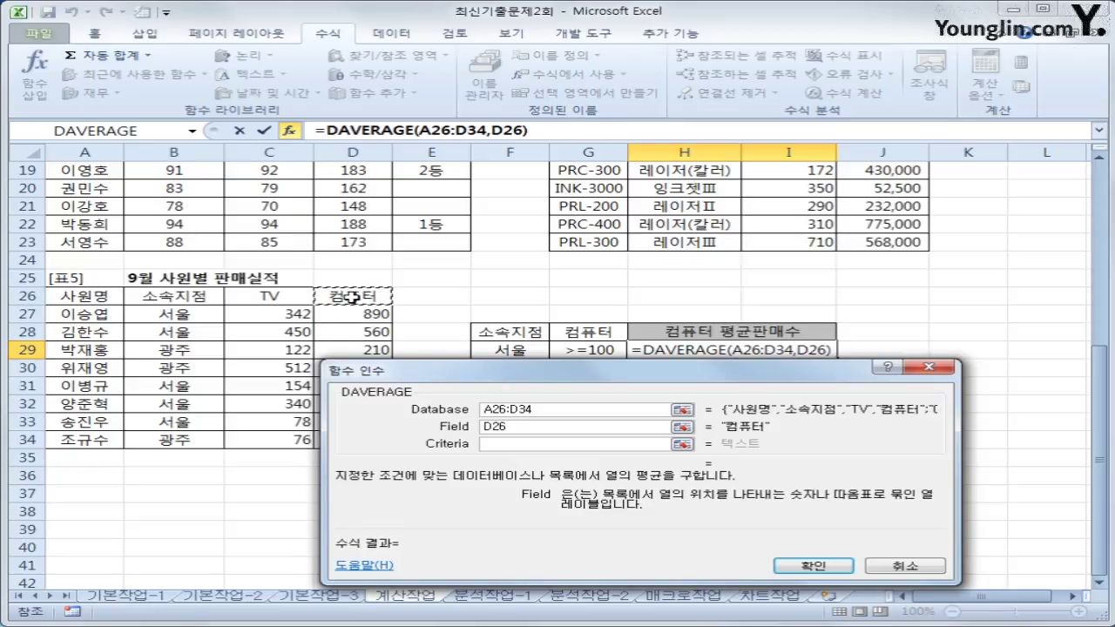
pyautogui.click(493, 445)
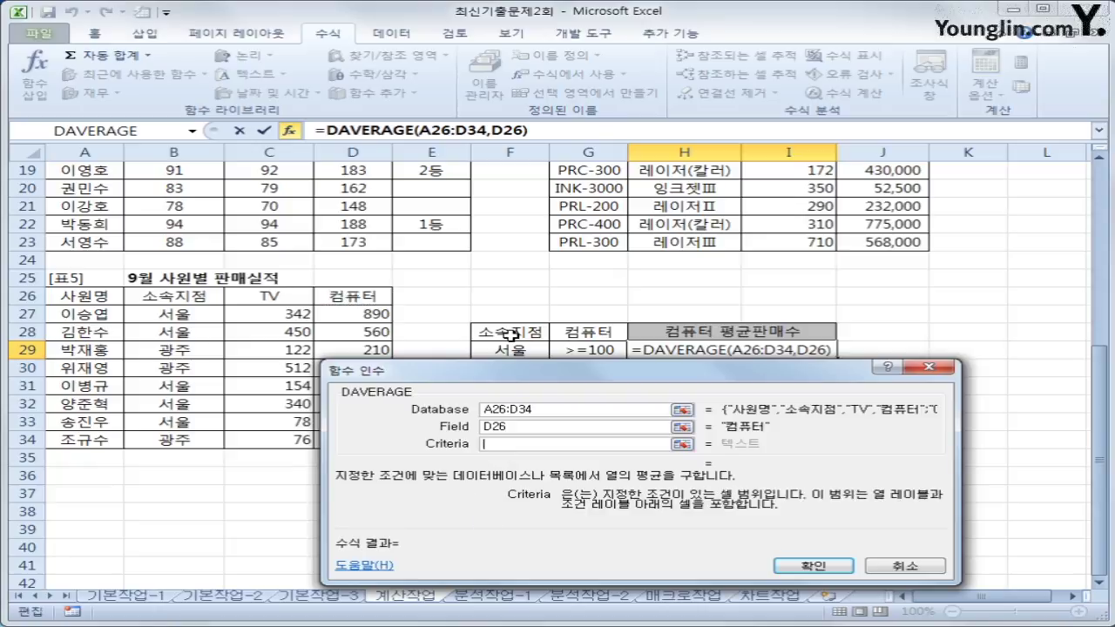
pyautogui.moveTo(511, 331); pyautogui.dragTo(588, 350)
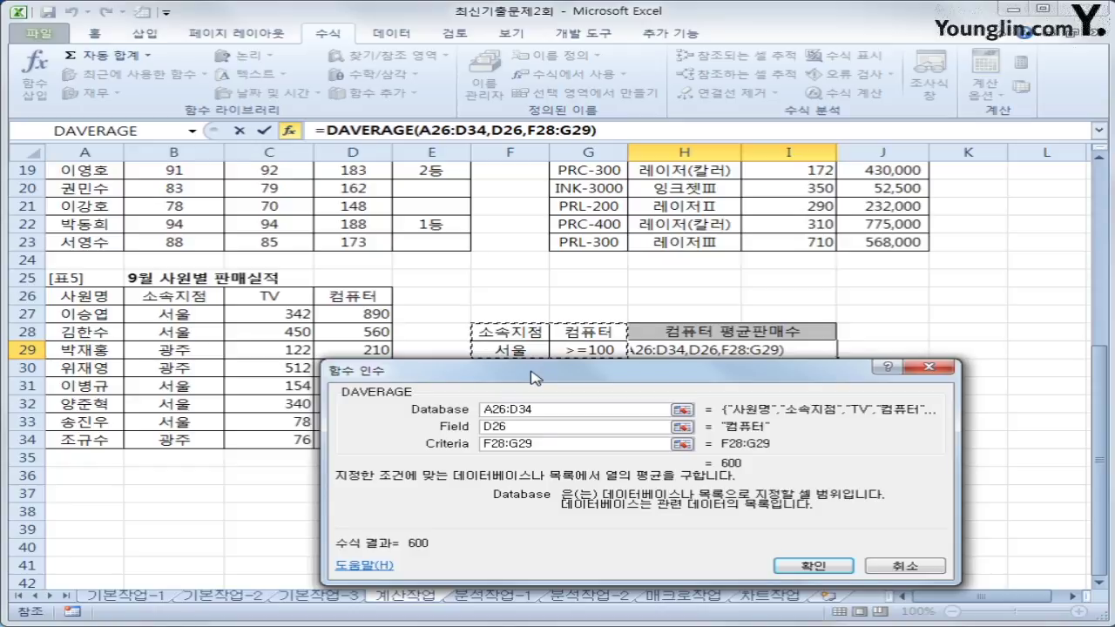
pyautogui.click(788, 568)
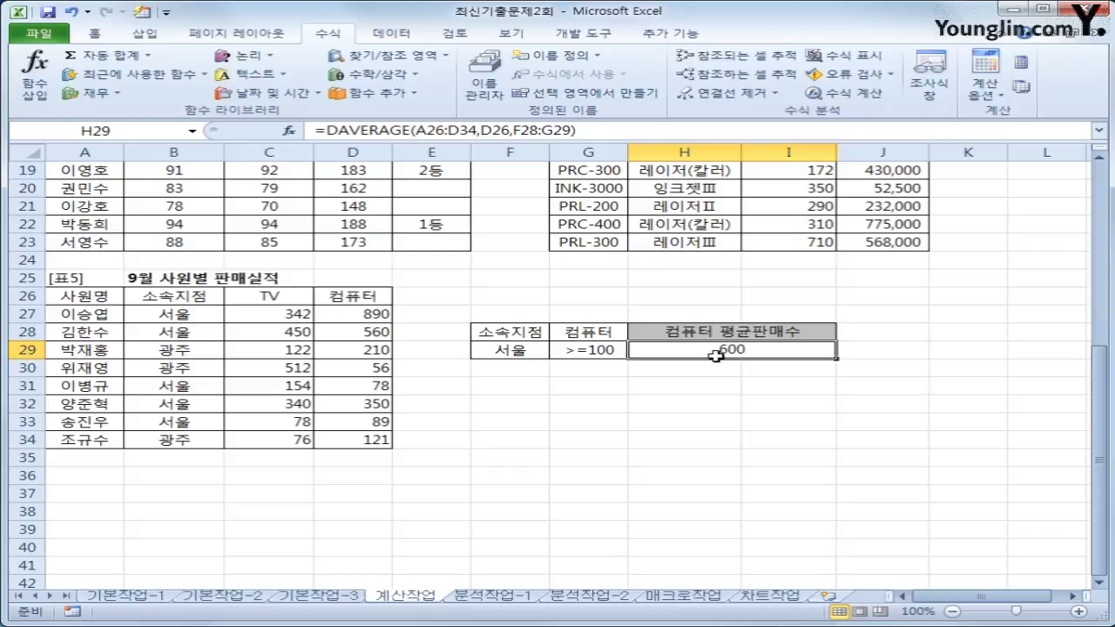
# On the 분석작업-1 sheet, define the name 원가비율 for cell B15
pyautogui.click(493, 595)
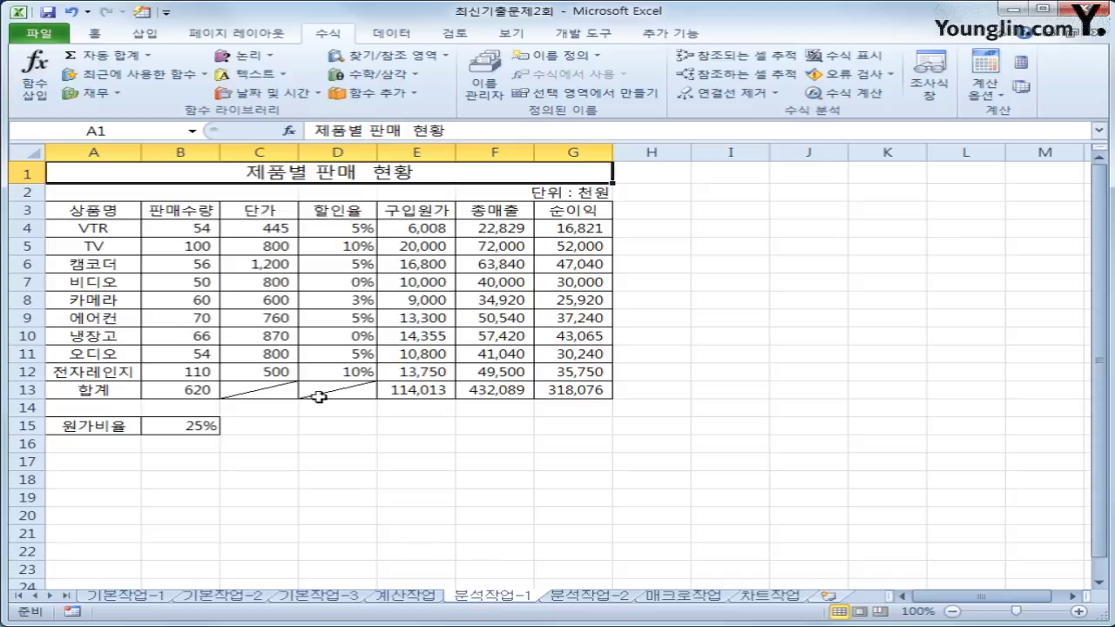
pyautogui.click(301, 348)
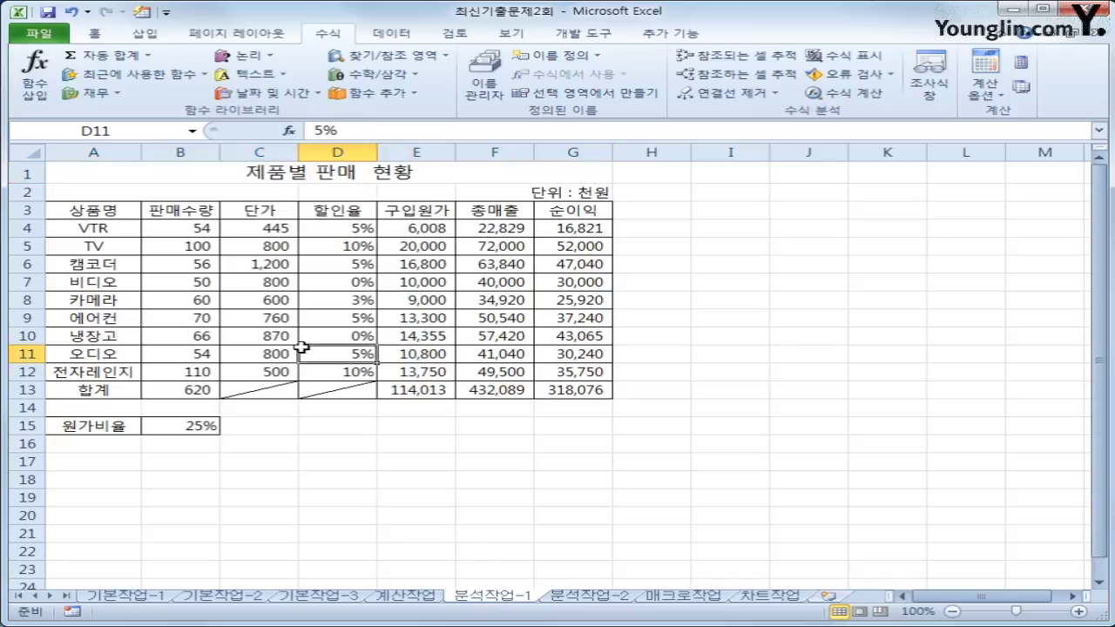
pyautogui.click(163, 428)
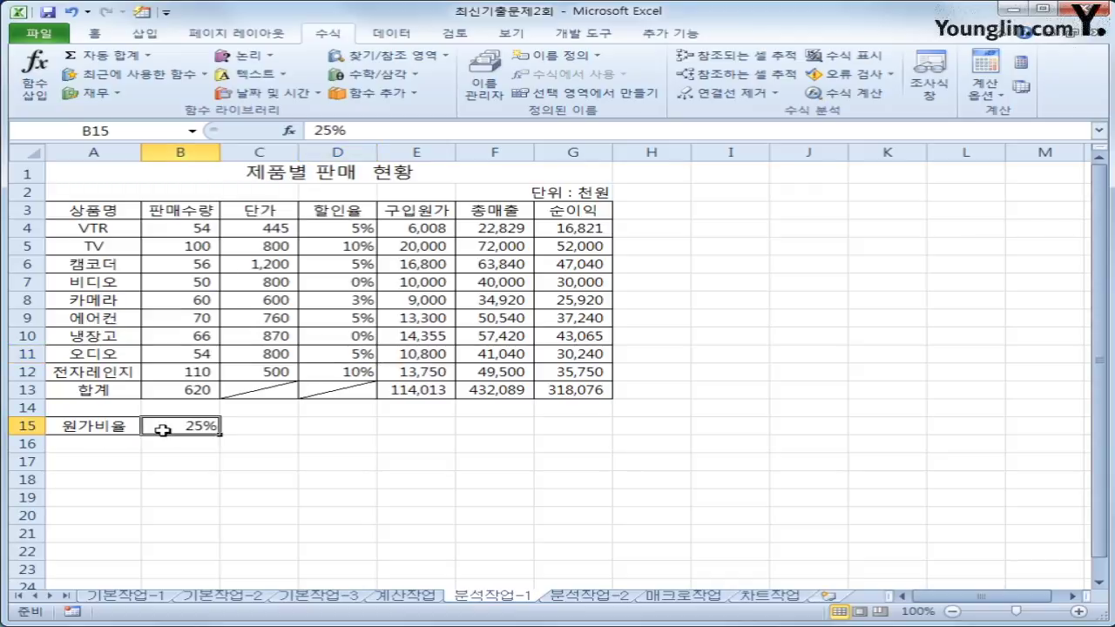
pyautogui.click(133, 133)
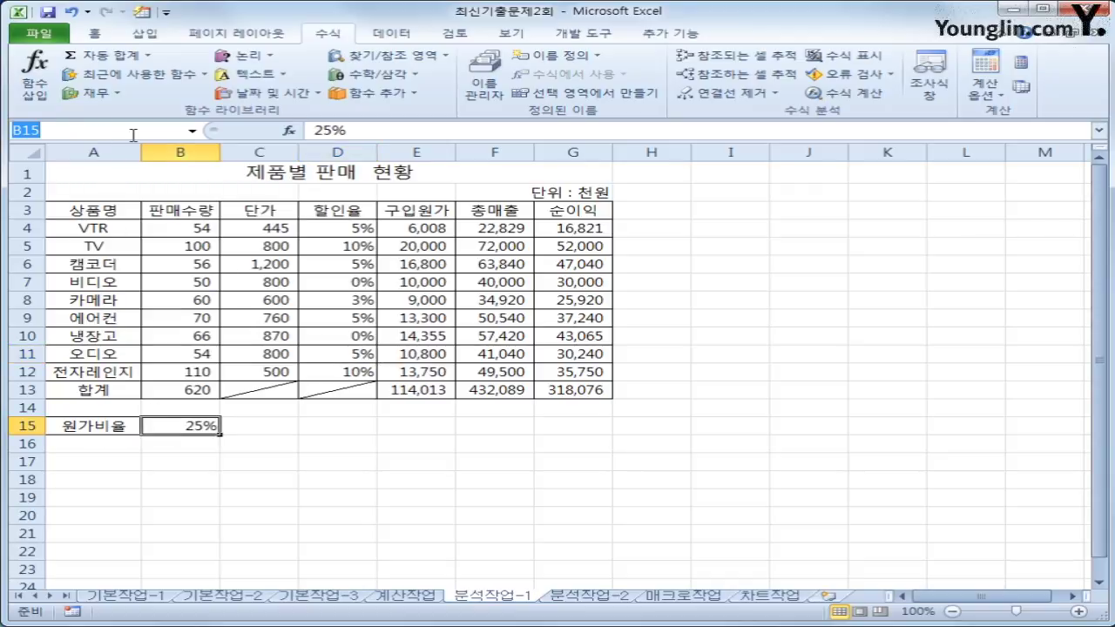
pyautogui.write('원가비율')
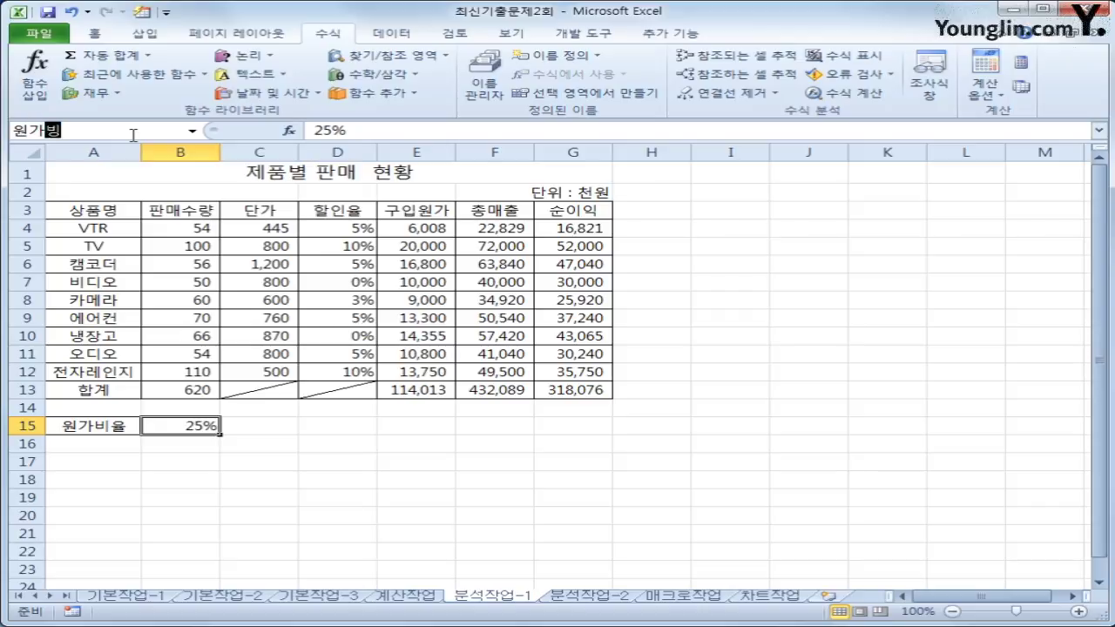
pyautogui.press('Return')
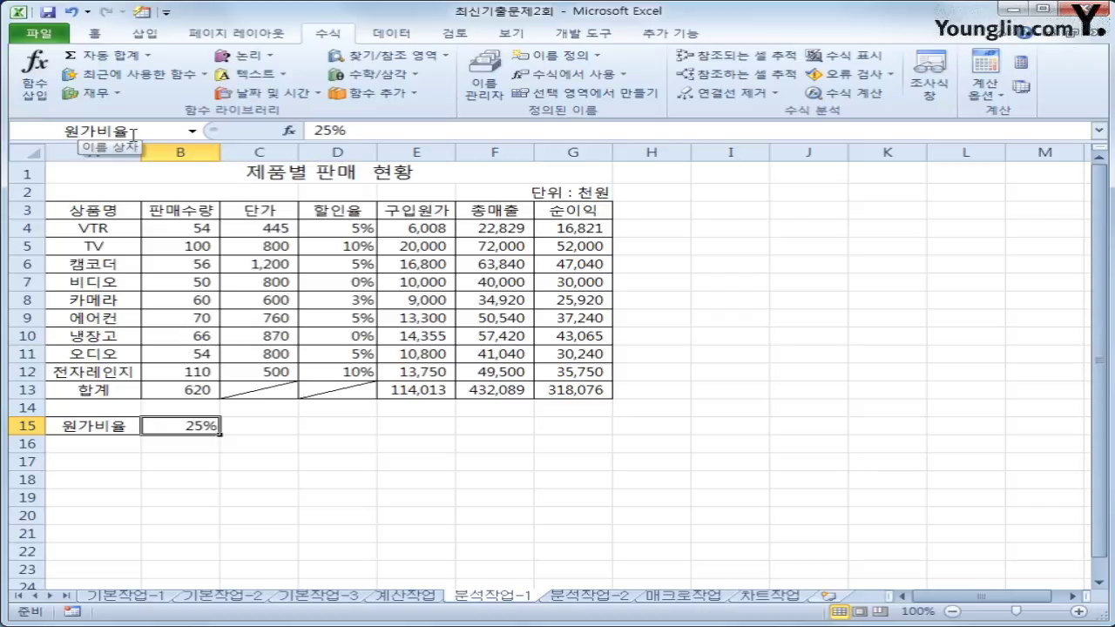
# Define the name 순이익합계 for the 순이익 total in cell G13
pyautogui.click(553, 388)
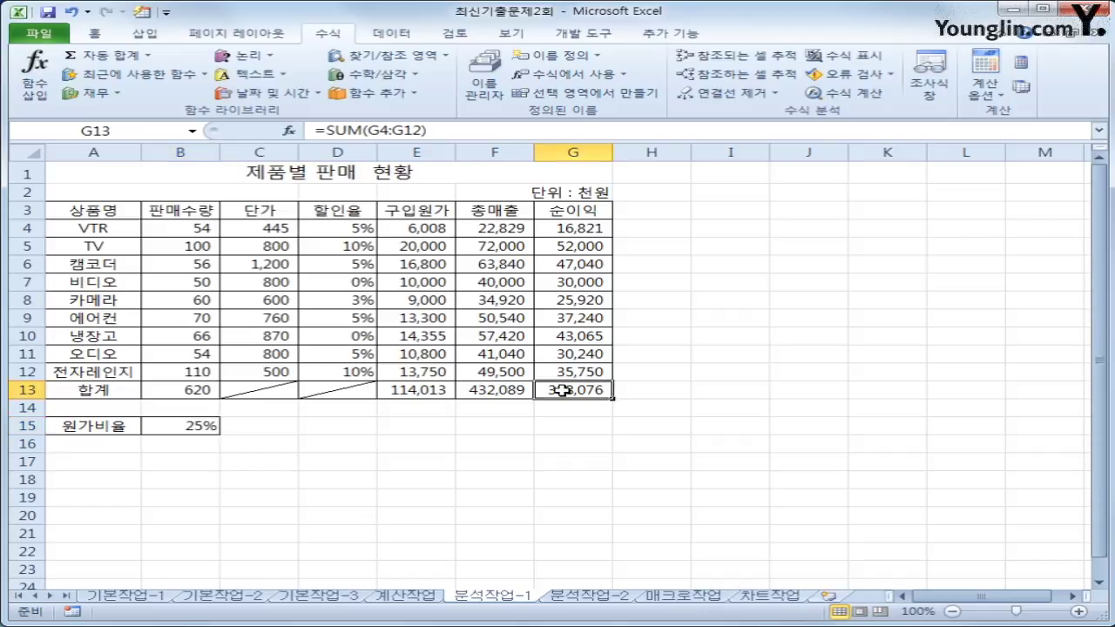
pyautogui.click(140, 130)
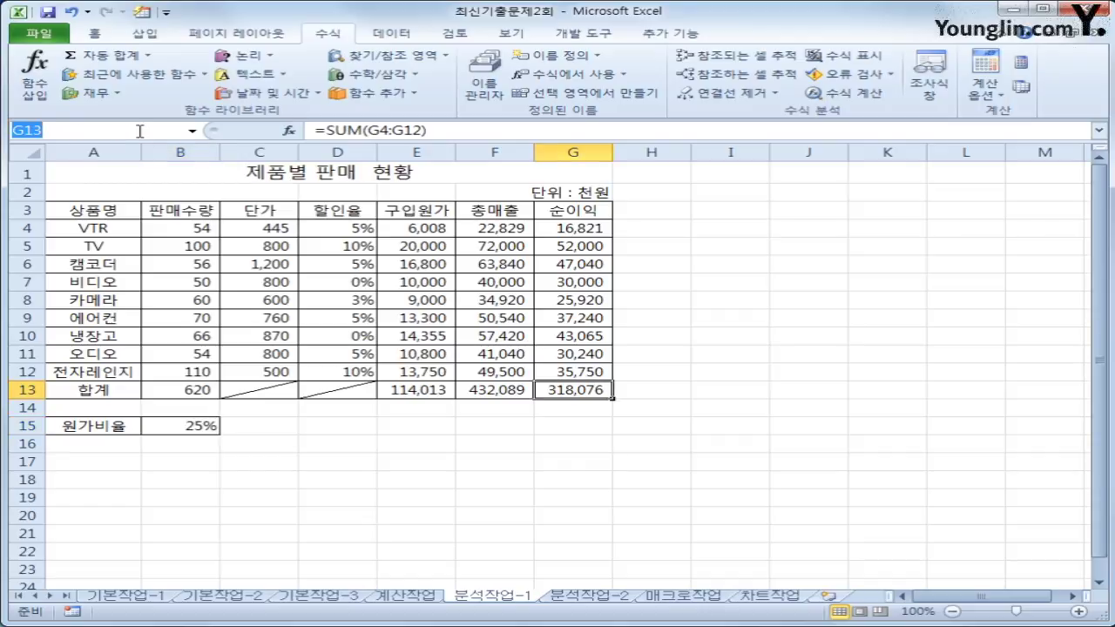
pyautogui.write('순이익합')
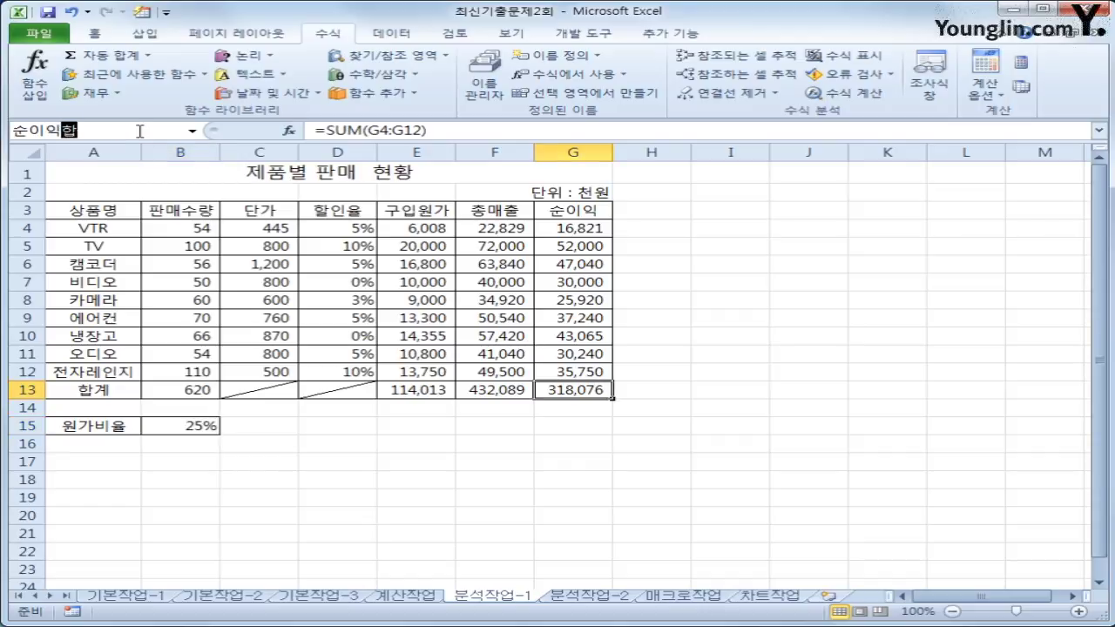
pyautogui.write('계')
pyautogui.press('Return')
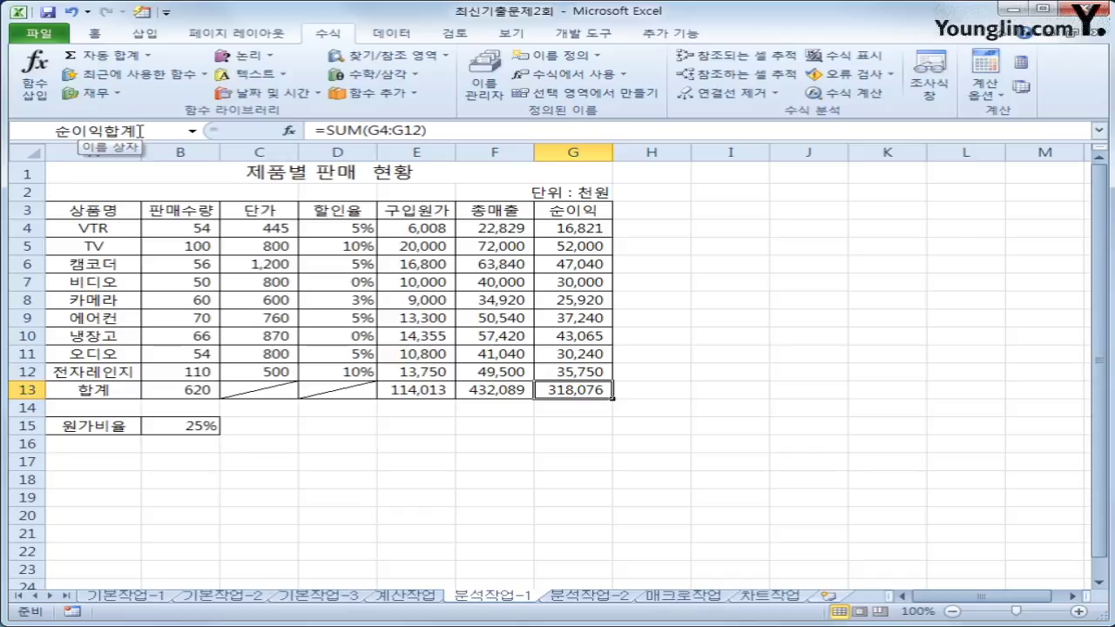
# Add a scenario named 원가비율증가 with B15 as the changing cell and a 원가비율 value of 30%
pyautogui.click(213, 428)
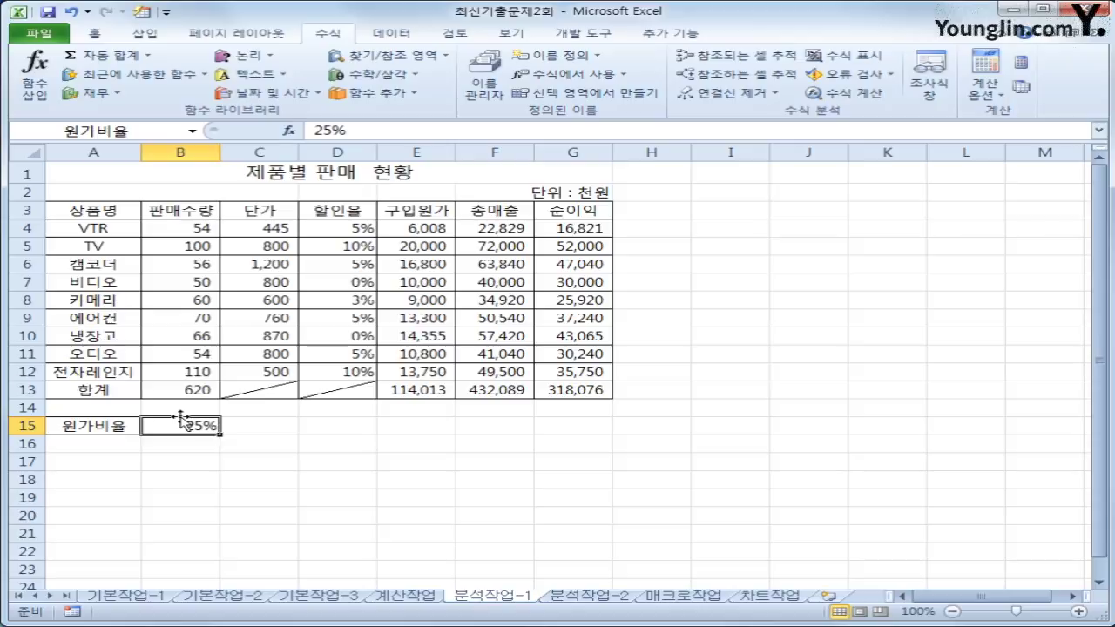
pyautogui.click(392, 30)
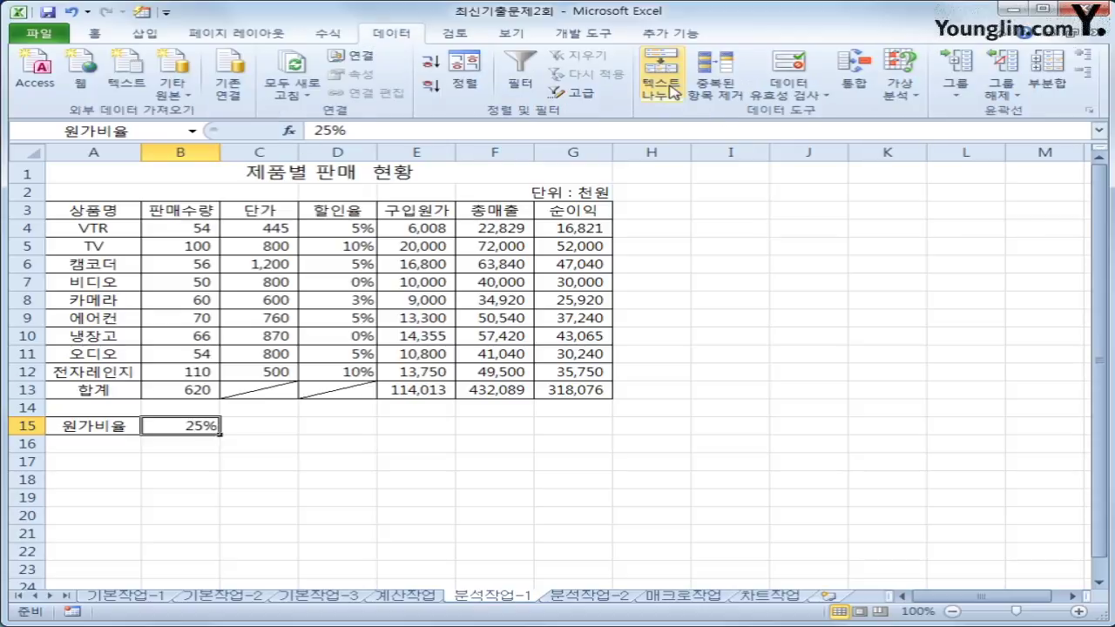
pyautogui.click(907, 104)
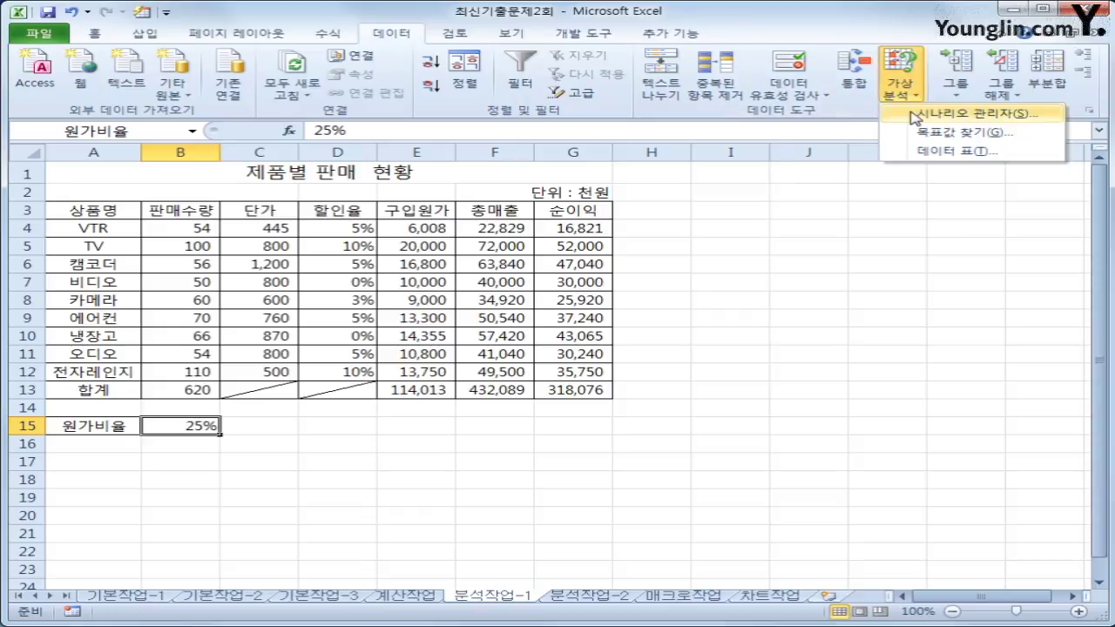
pyautogui.click(914, 113)
pyautogui.moveTo(688, 270); pyautogui.dragTo(688, 188)
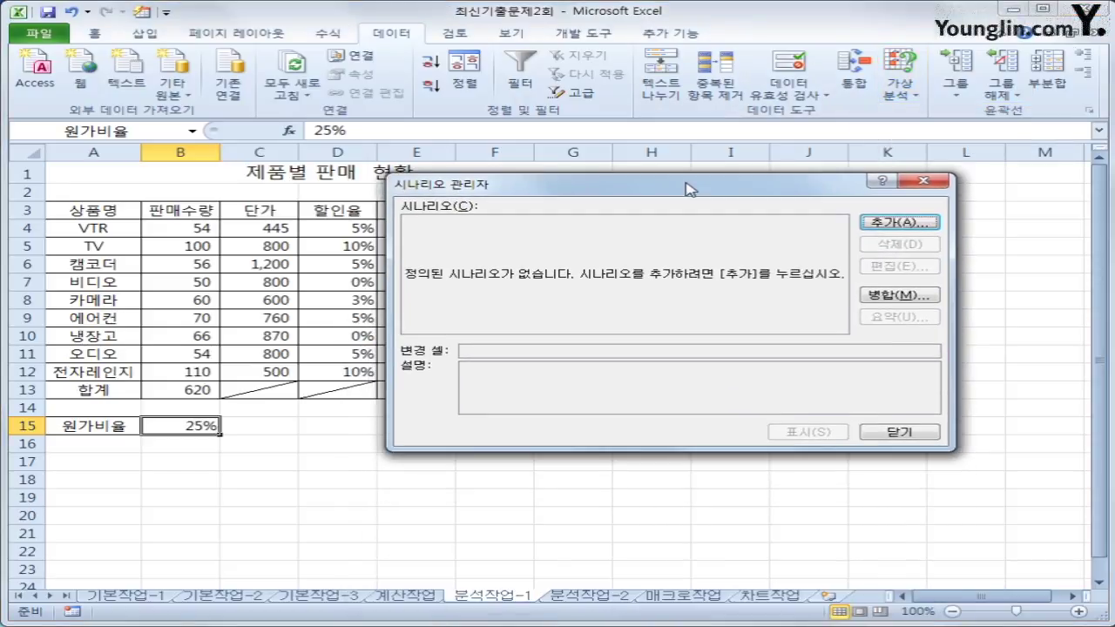
pyautogui.click(906, 224)
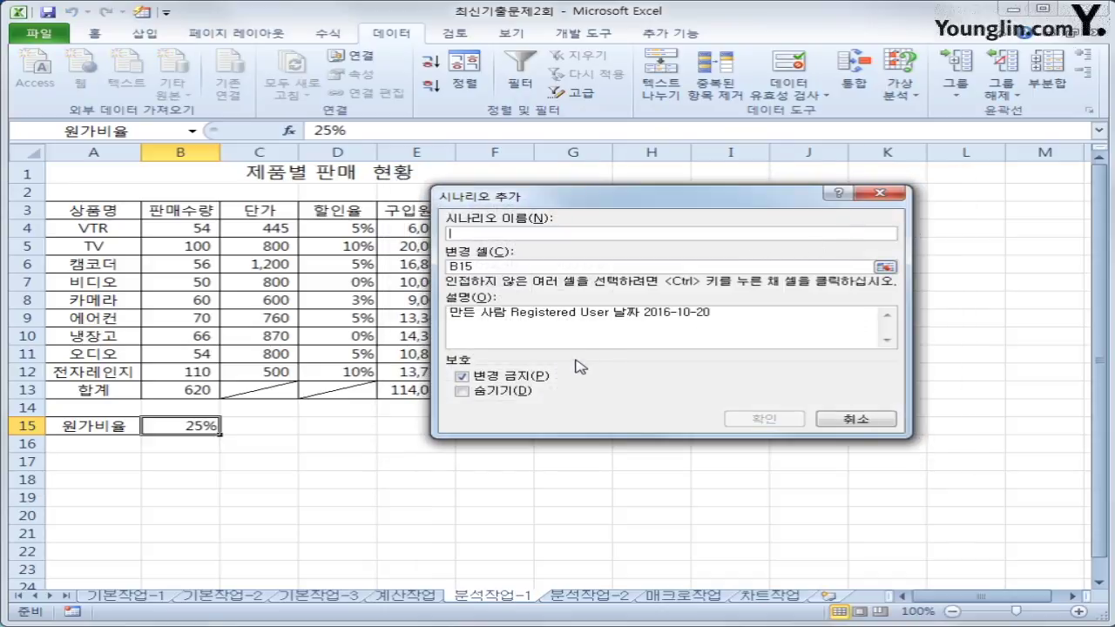
pyautogui.write('원가비율')
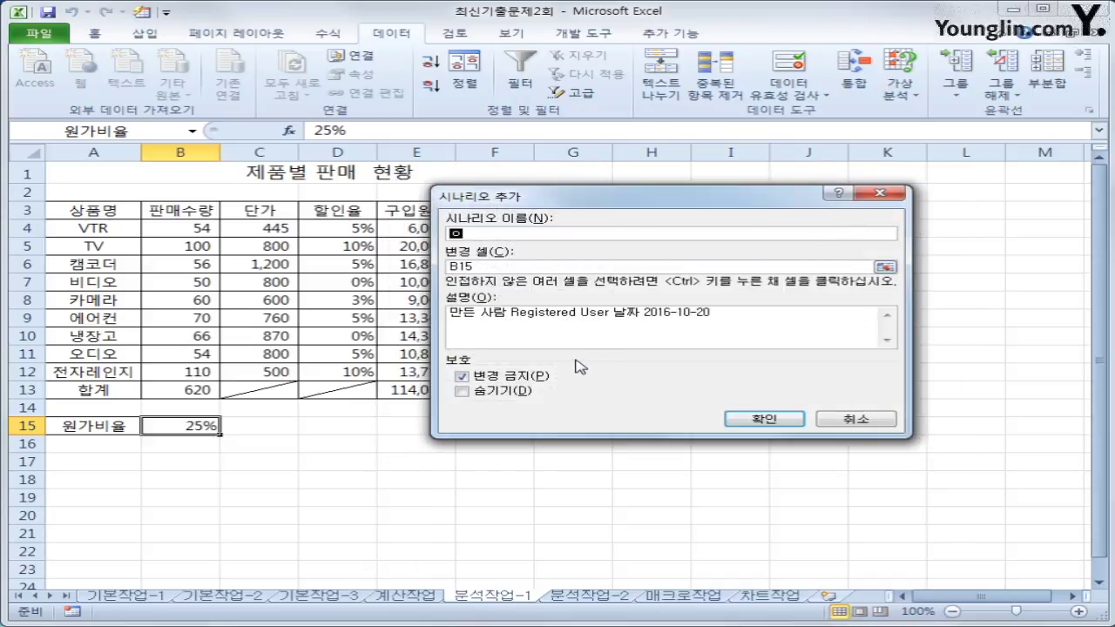
pyautogui.write('증가')
pyautogui.press('Tab')
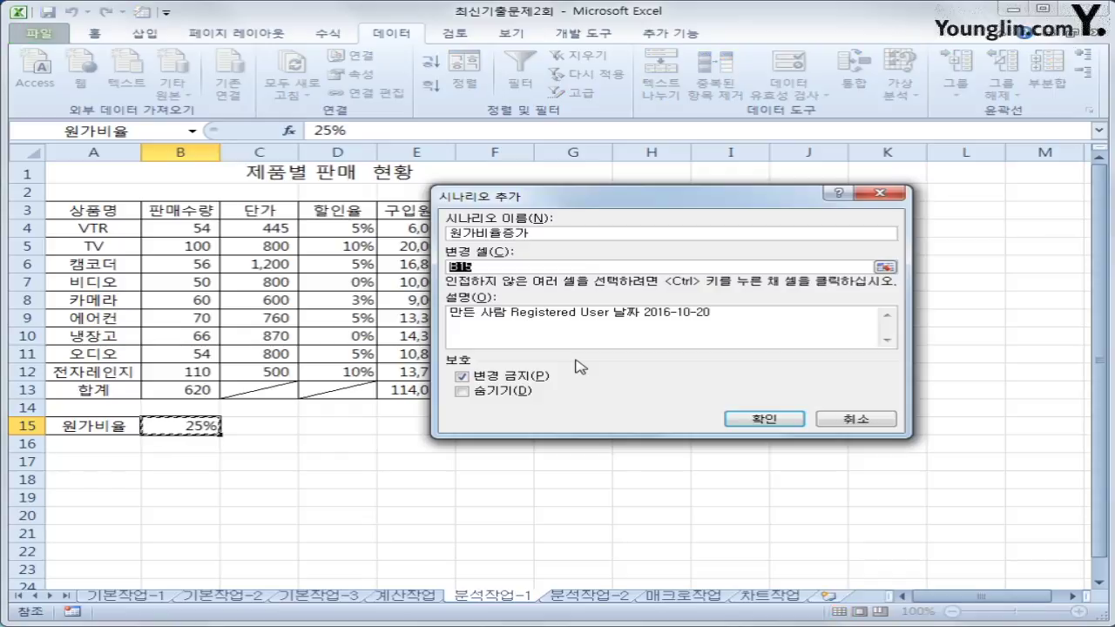
pyautogui.click(754, 420)
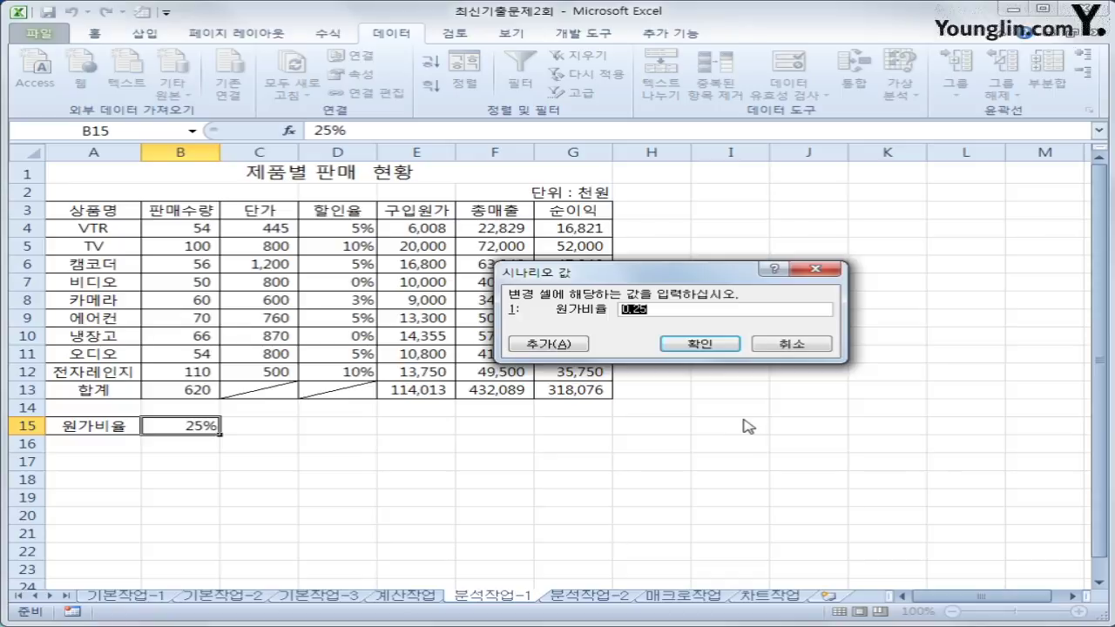
pyautogui.write('30%')
pyautogui.click(562, 349)
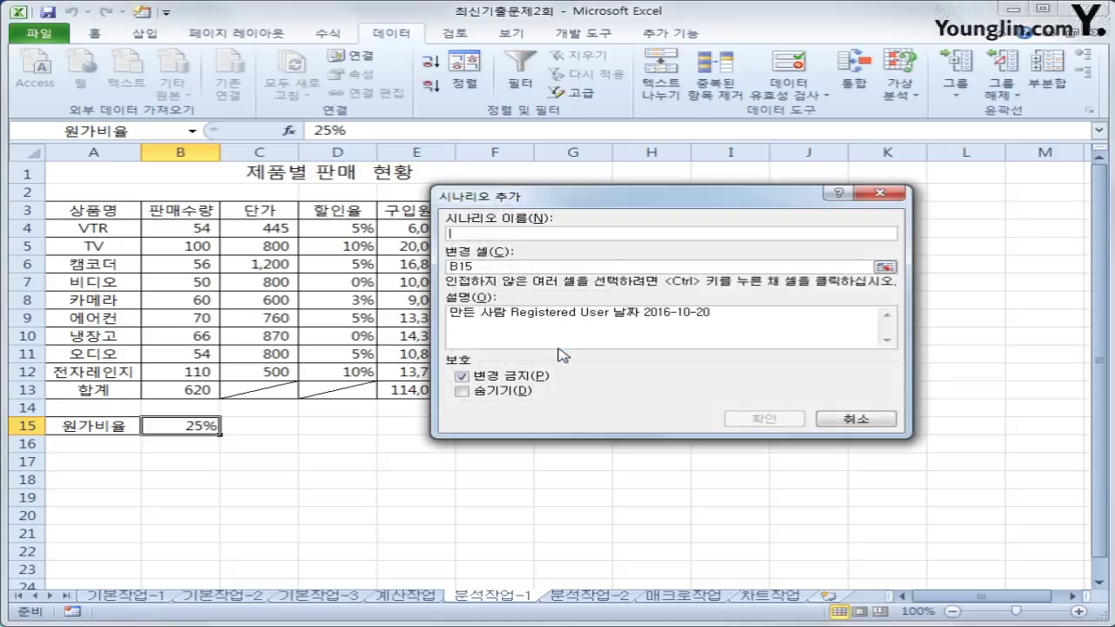
# Add a second scenario named 원가비율인하 for B15 with a 원가비율 value of 20%
pyautogui.write('원가비율인하')
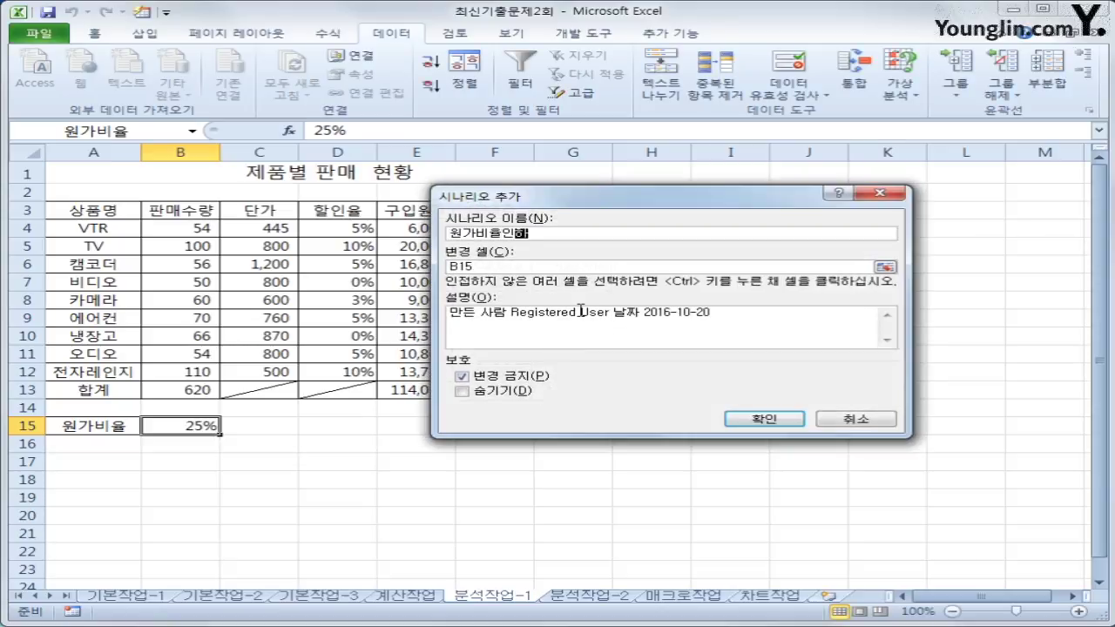
pyautogui.press('Tab')
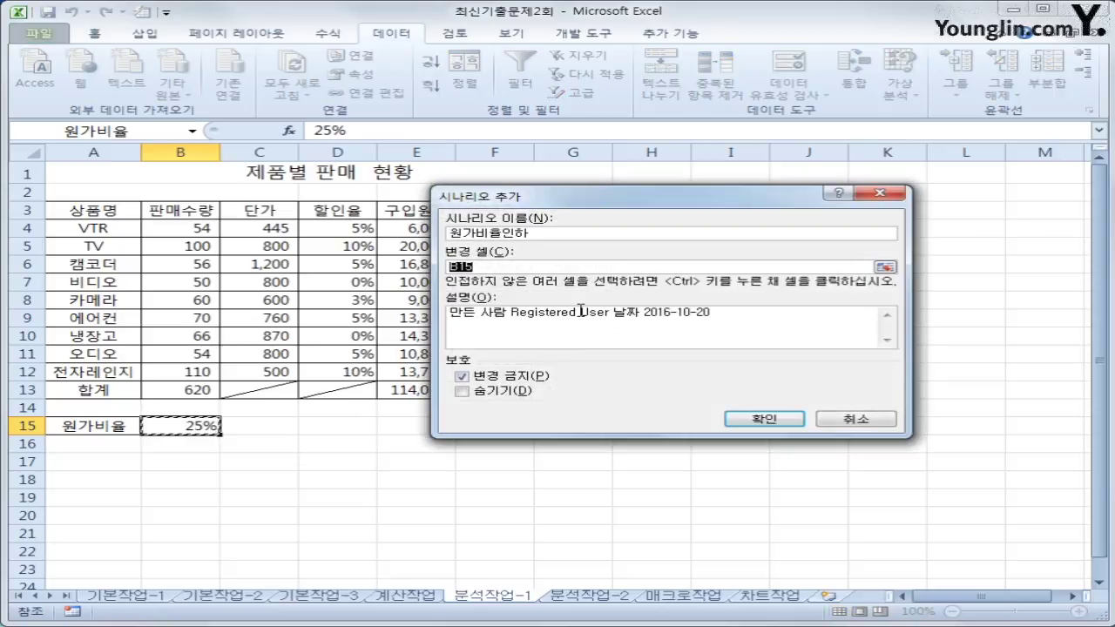
pyautogui.click(764, 419)
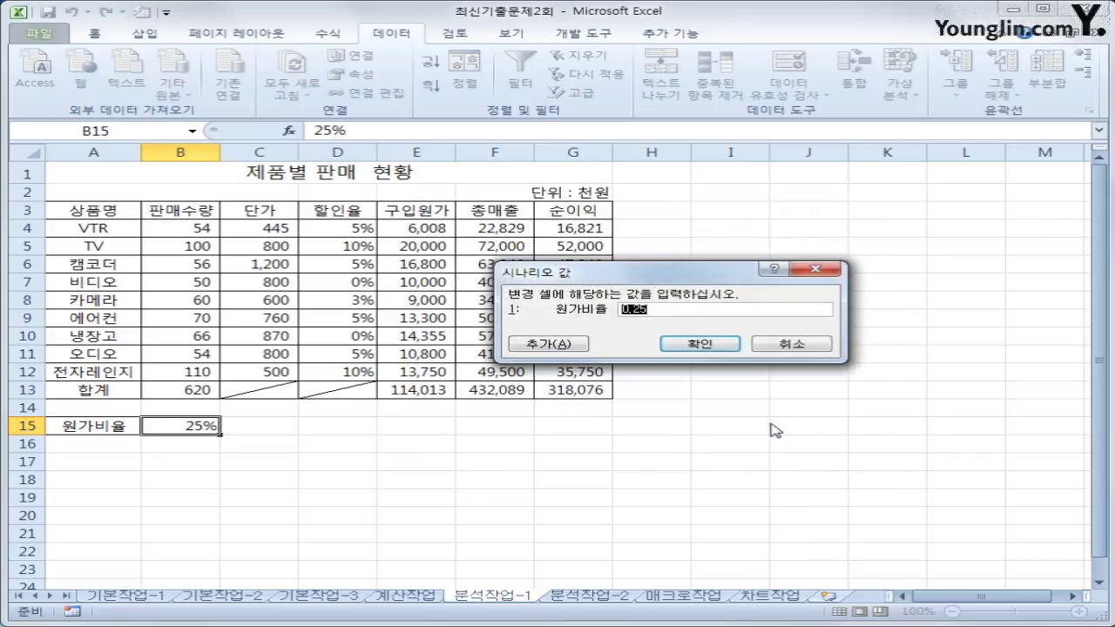
pyautogui.write('20%')
pyautogui.click(721, 347)
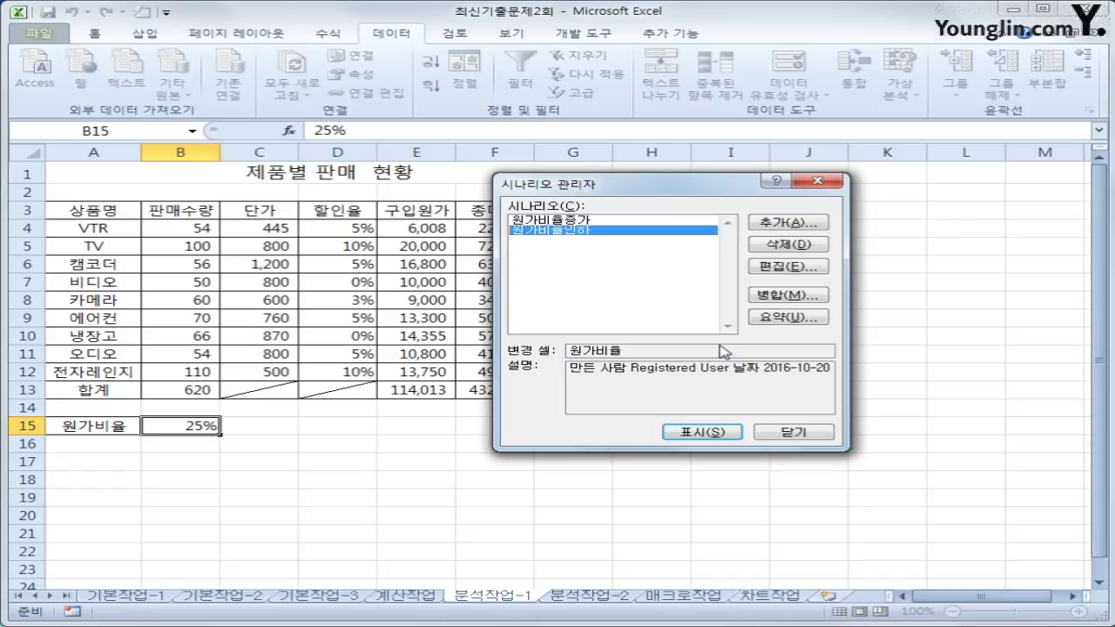
# Generate a 시나리오 요약 report of the scenarios with G13 as the result cell
pyautogui.click(806, 321)
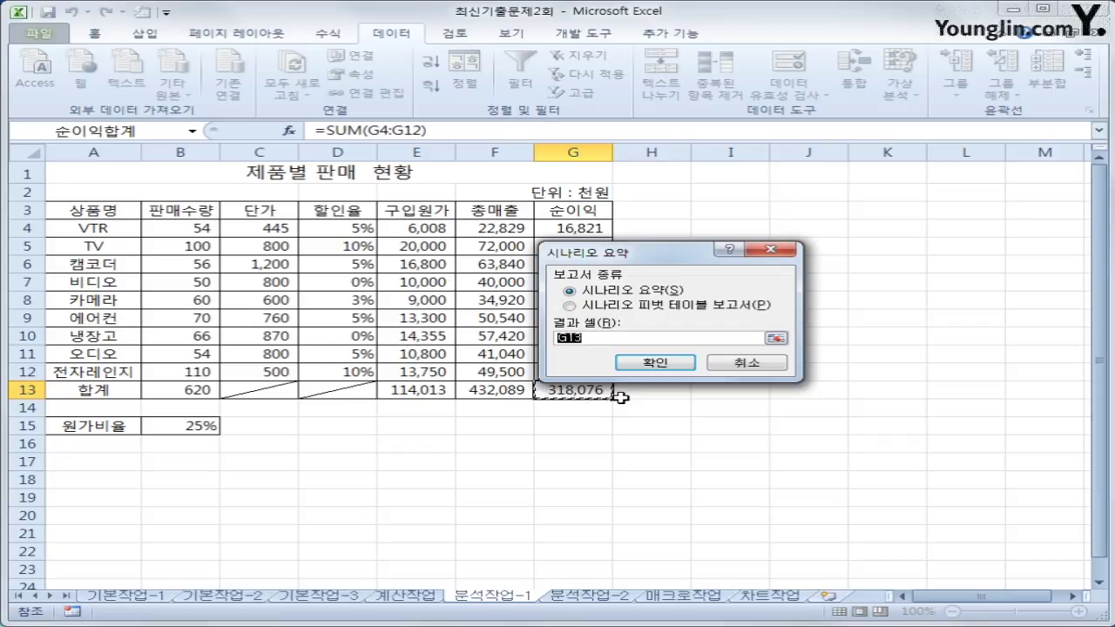
pyautogui.click(655, 362)
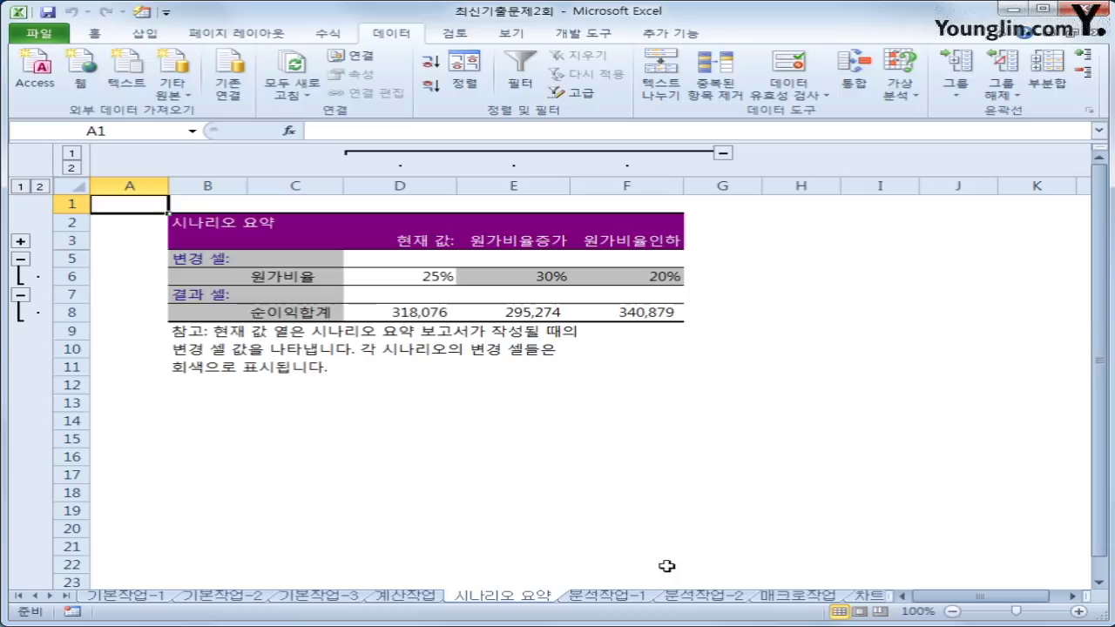
# Review the 원가비율 and 순이익합계 values for the current state and both scenarios on the 시나리오 요약 sheet
pyautogui.click(638, 599)
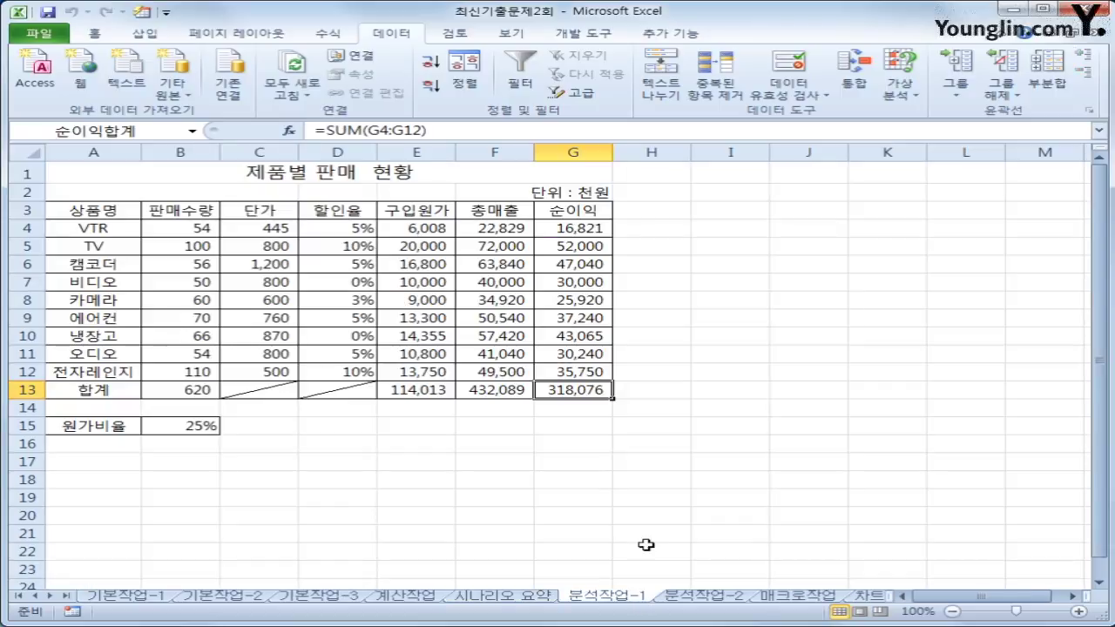
pyautogui.click(513, 596)
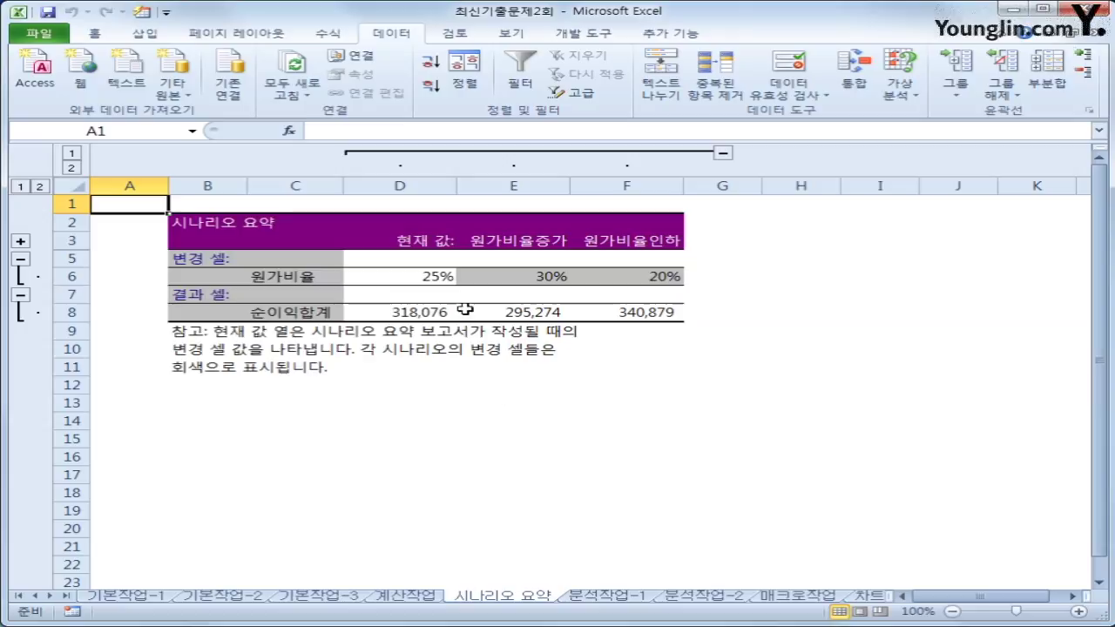
pyautogui.click(440, 277)
pyautogui.click(526, 280)
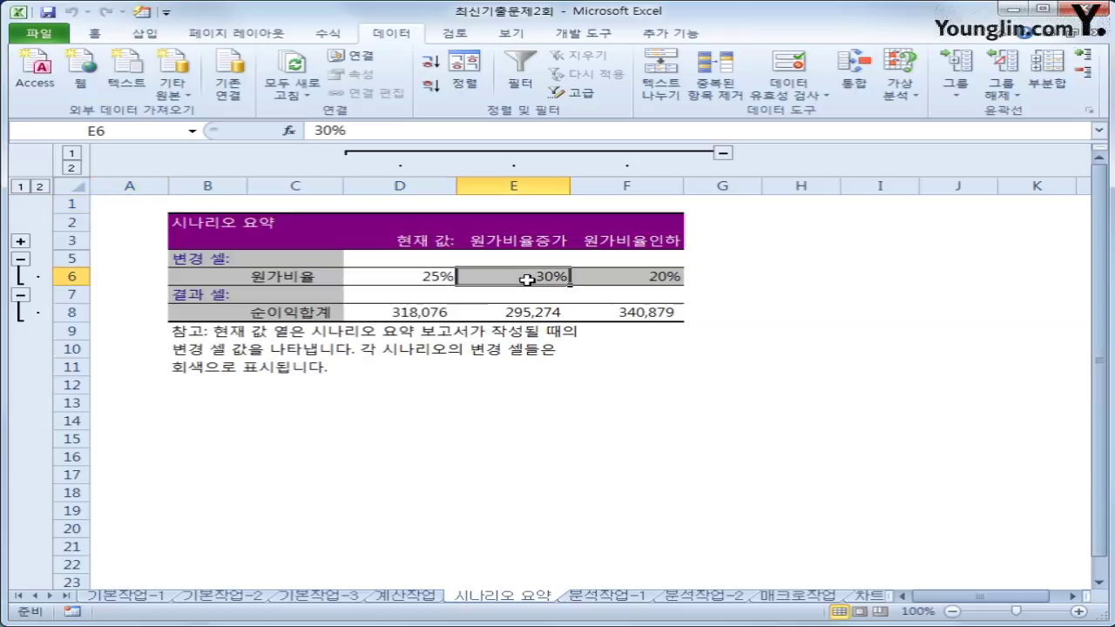
pyautogui.click(642, 277)
pyautogui.click(432, 311)
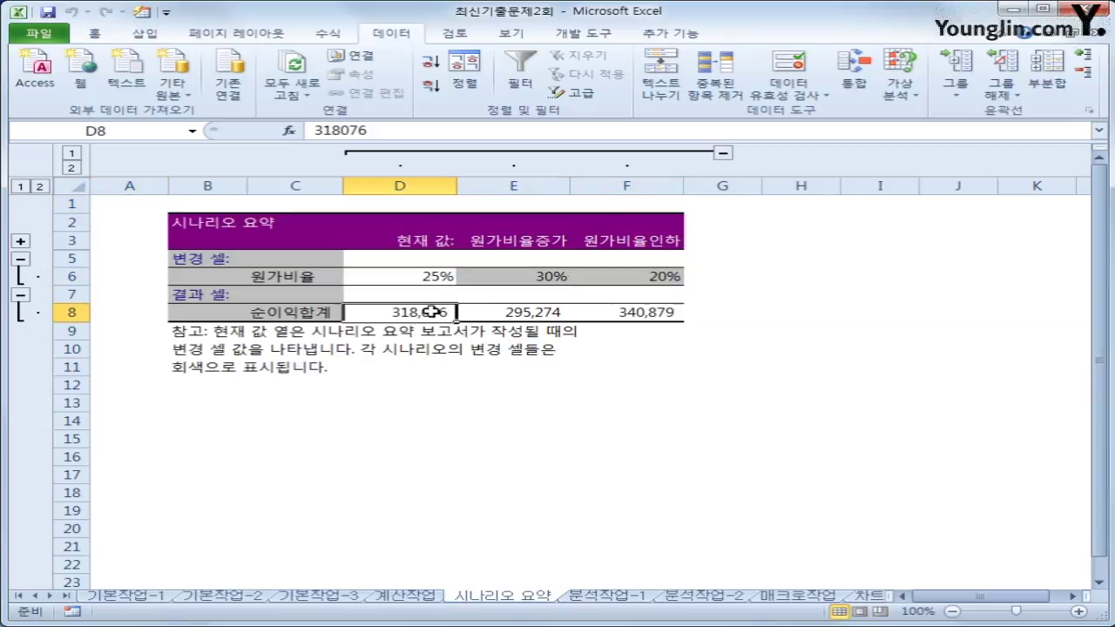
pyautogui.click(552, 315)
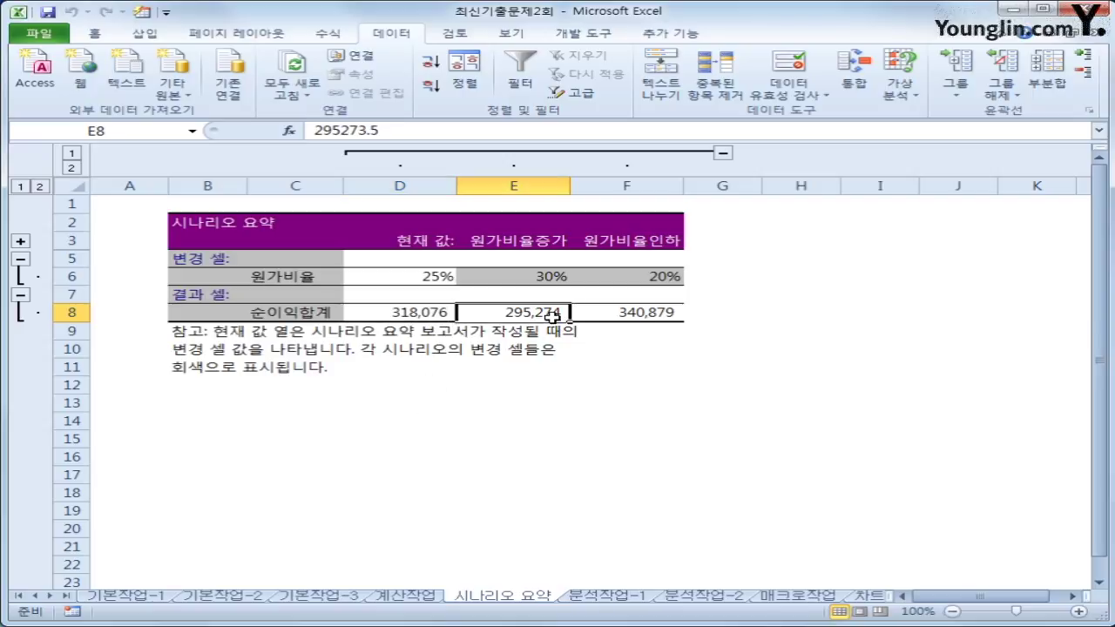
pyautogui.click(637, 317)
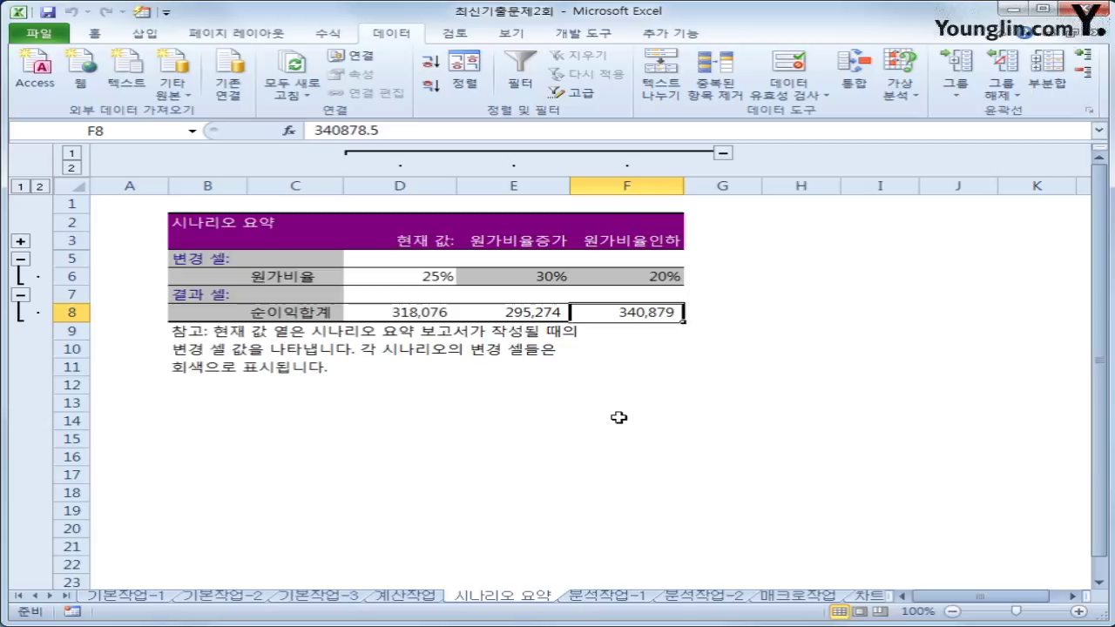
# On the 분석작업-2 sheet, link cell C10 to the 월상환액 with the formula =C6 and check the source formula
pyautogui.click(702, 599)
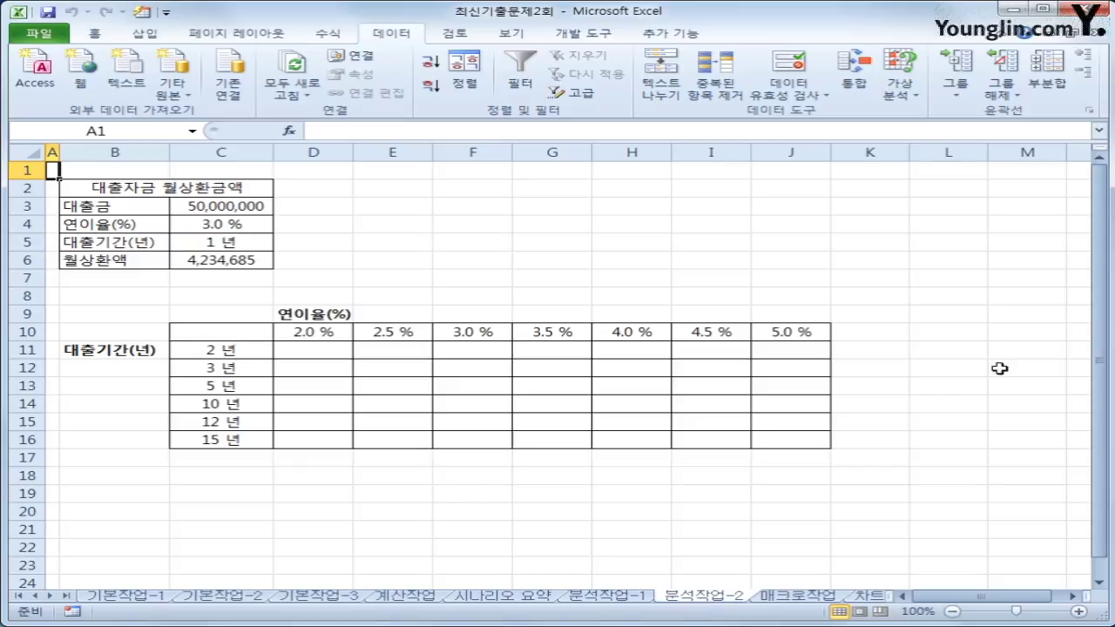
pyautogui.click(223, 332)
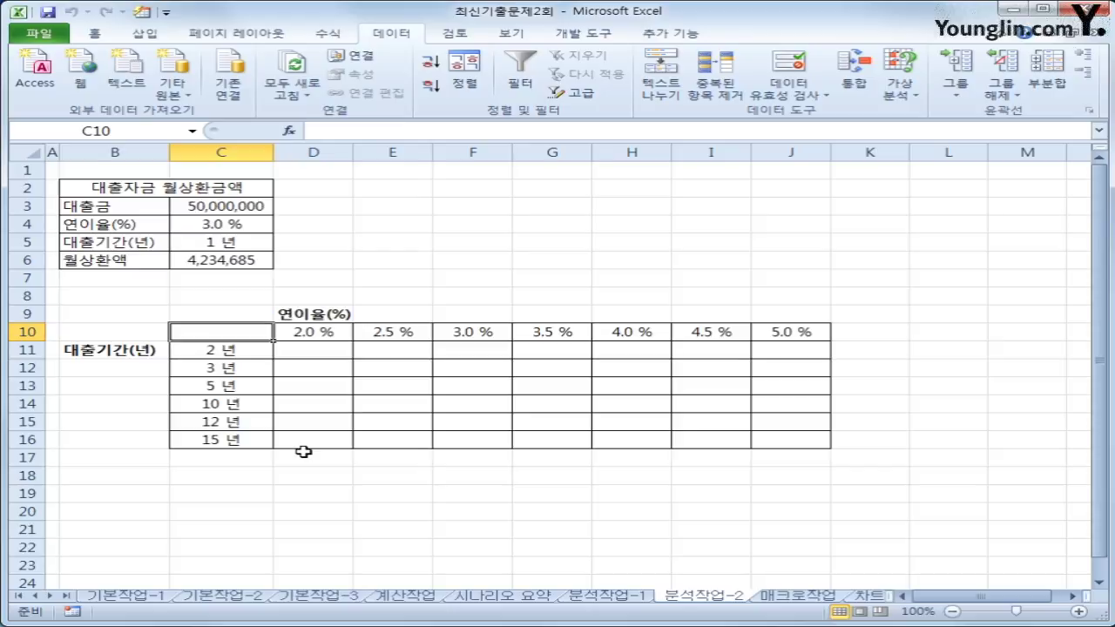
pyautogui.write('=')
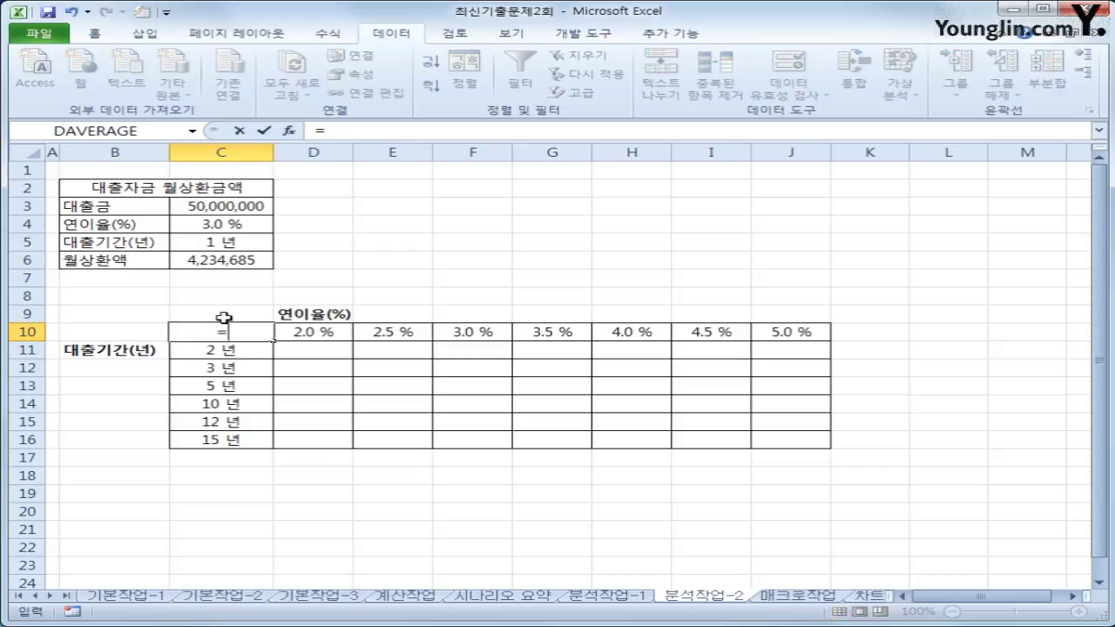
pyautogui.click(219, 260)
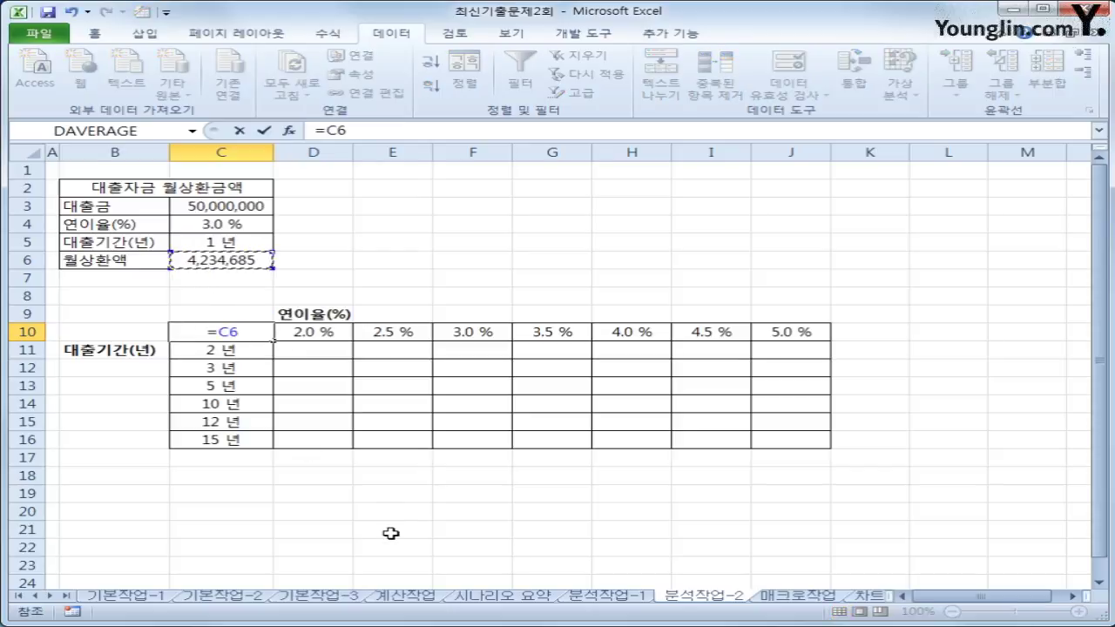
pyautogui.press('Return')
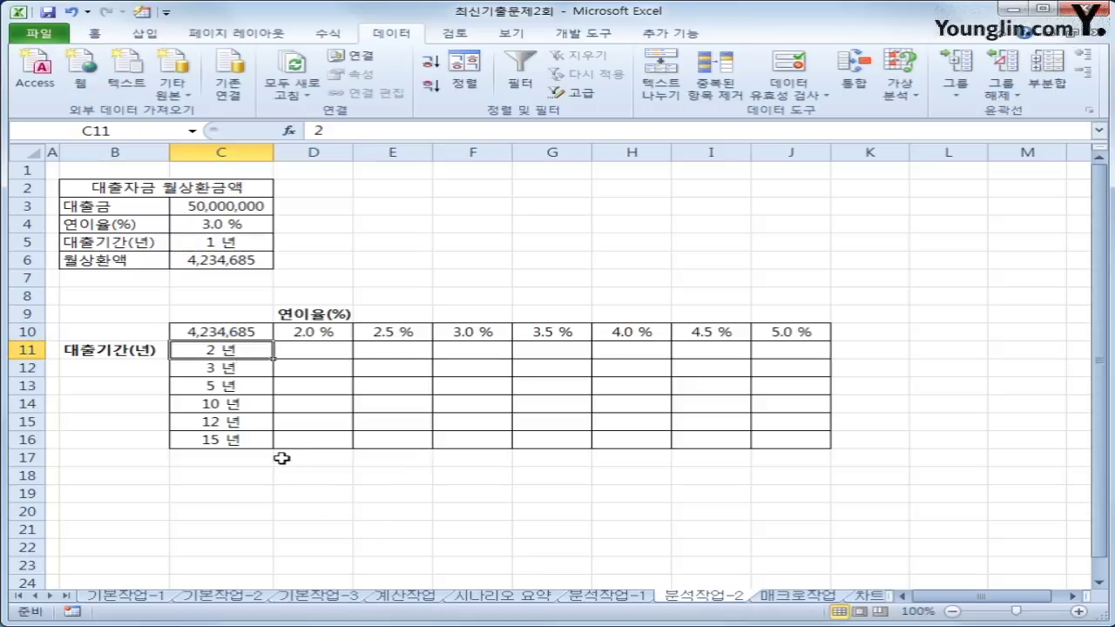
pyautogui.click(232, 265)
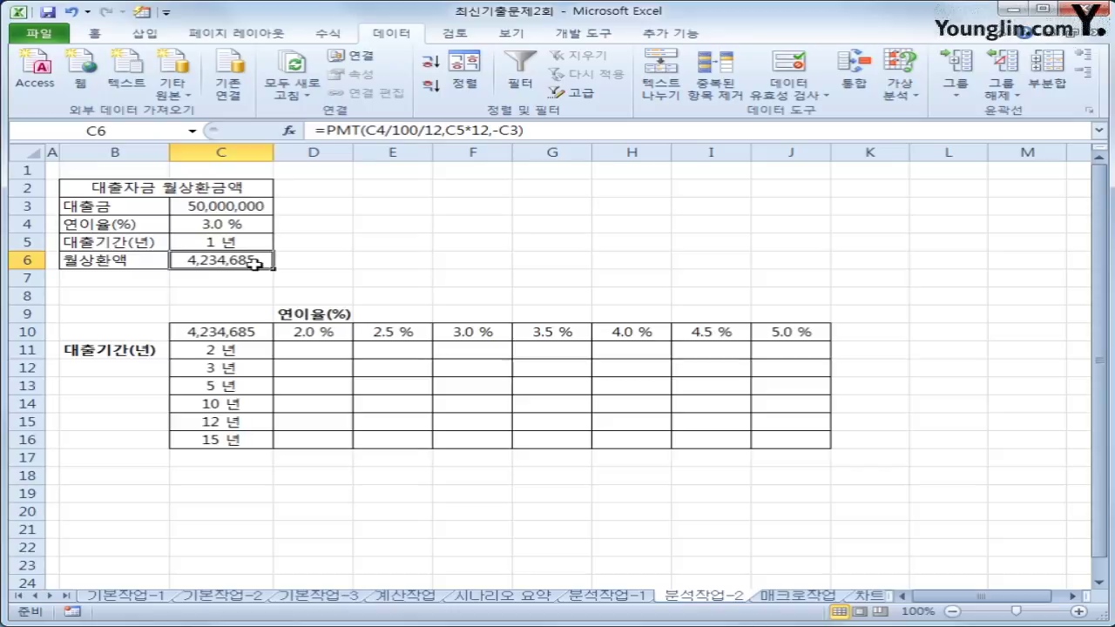
pyautogui.click(249, 329)
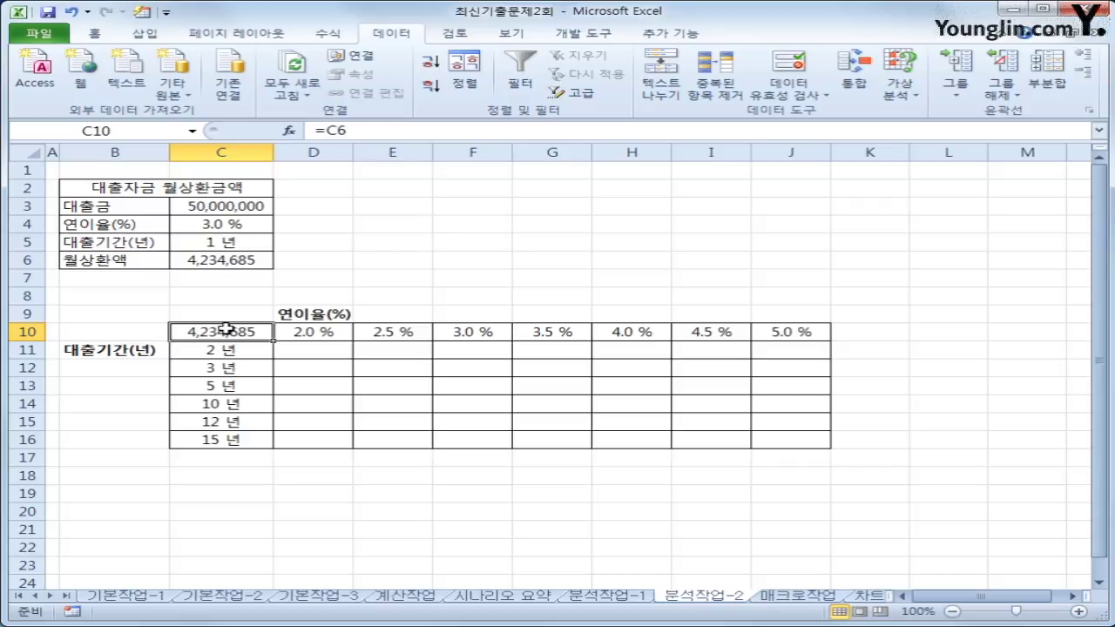
# Create a data table over C10:J16 with row input cell C4 (연이율) and column input cell C5 (대출기간)
pyautogui.moveTo(222, 338); pyautogui.dragTo(774, 440)
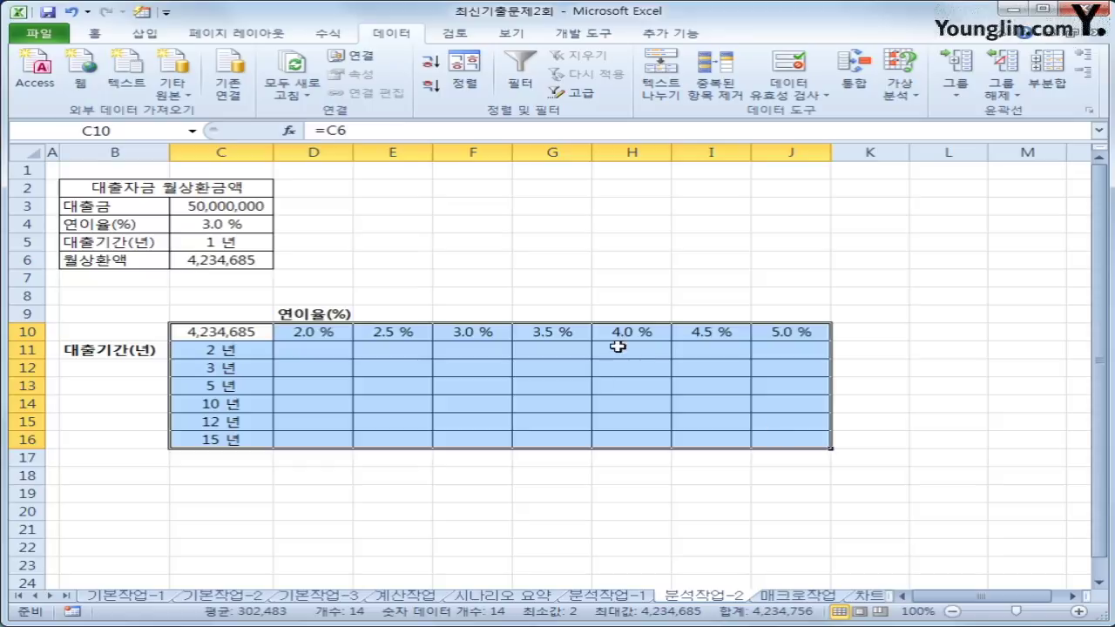
pyautogui.click(894, 101)
pyautogui.click(901, 154)
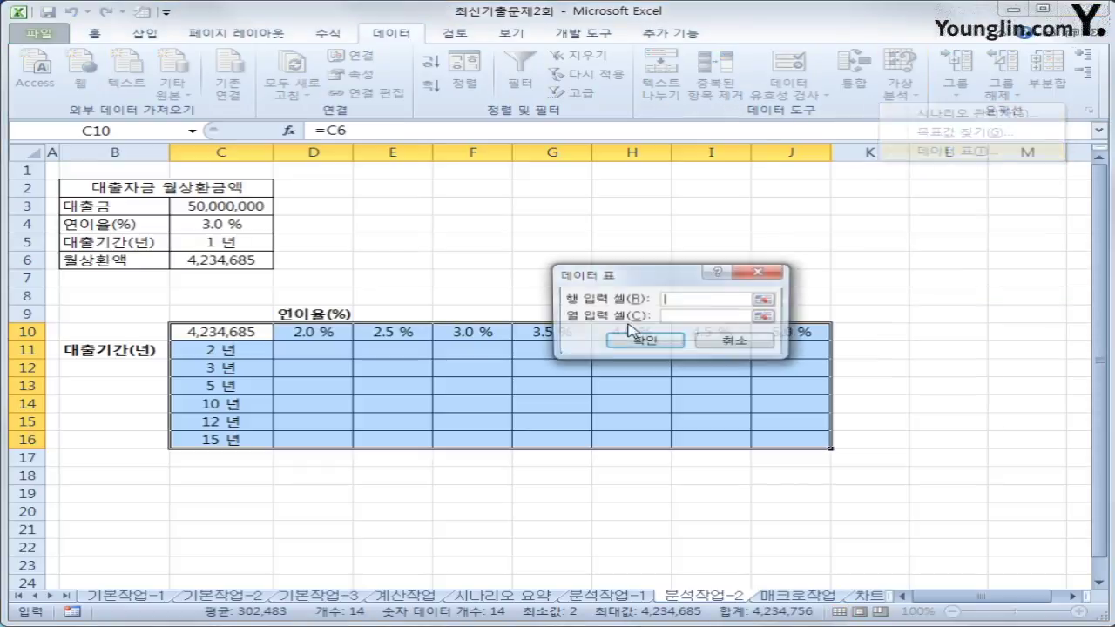
pyautogui.moveTo(606, 270); pyautogui.dragTo(540, 199)
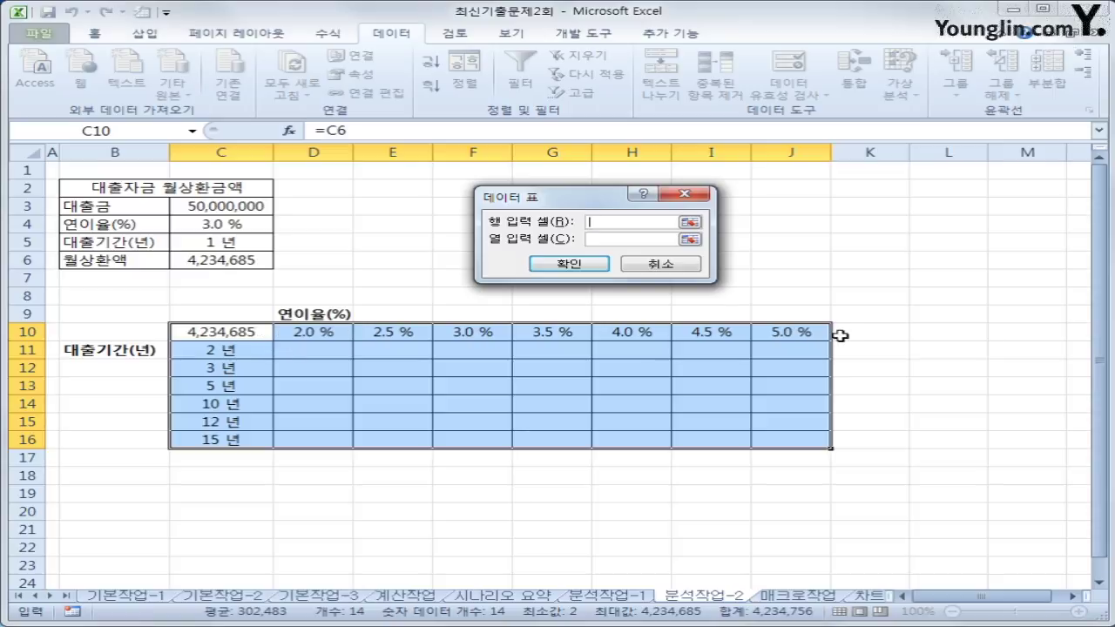
pyautogui.click(213, 228)
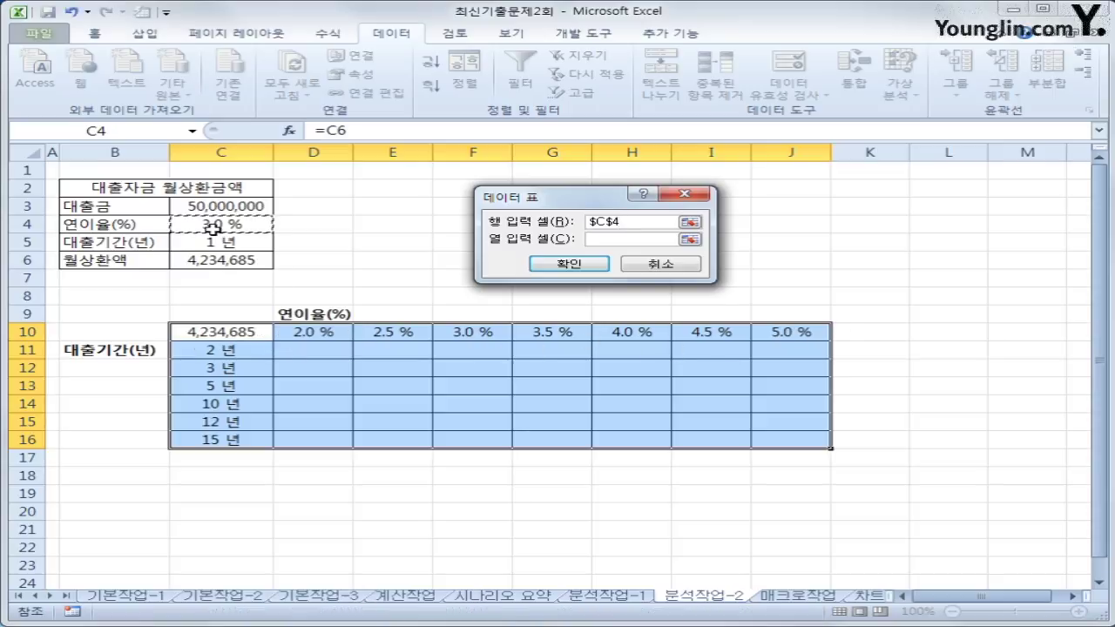
pyautogui.click(609, 239)
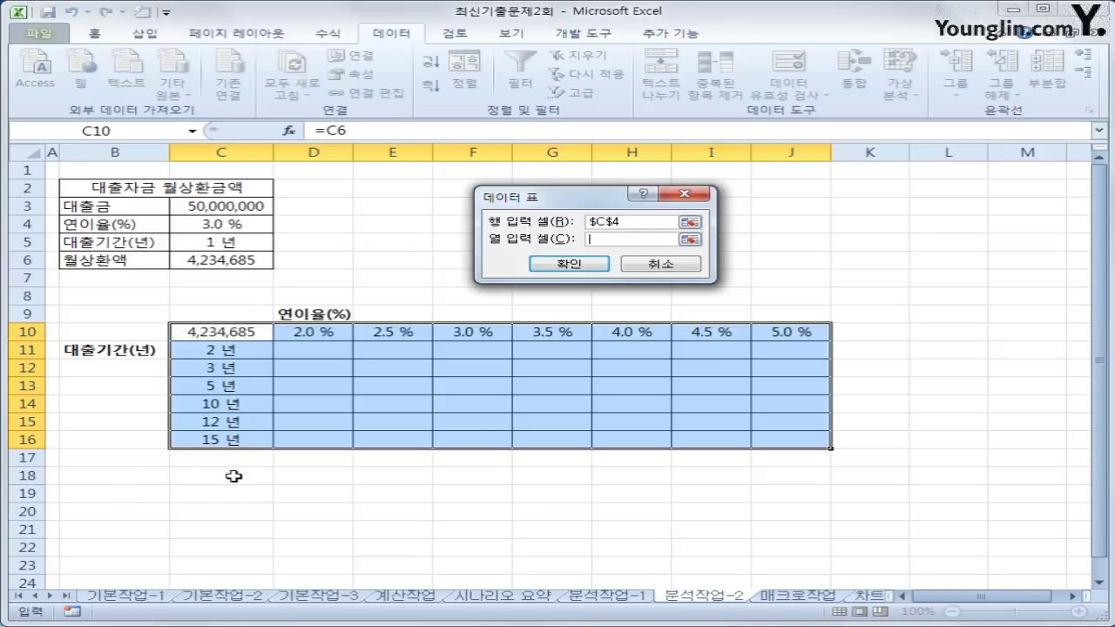
pyautogui.click(188, 248)
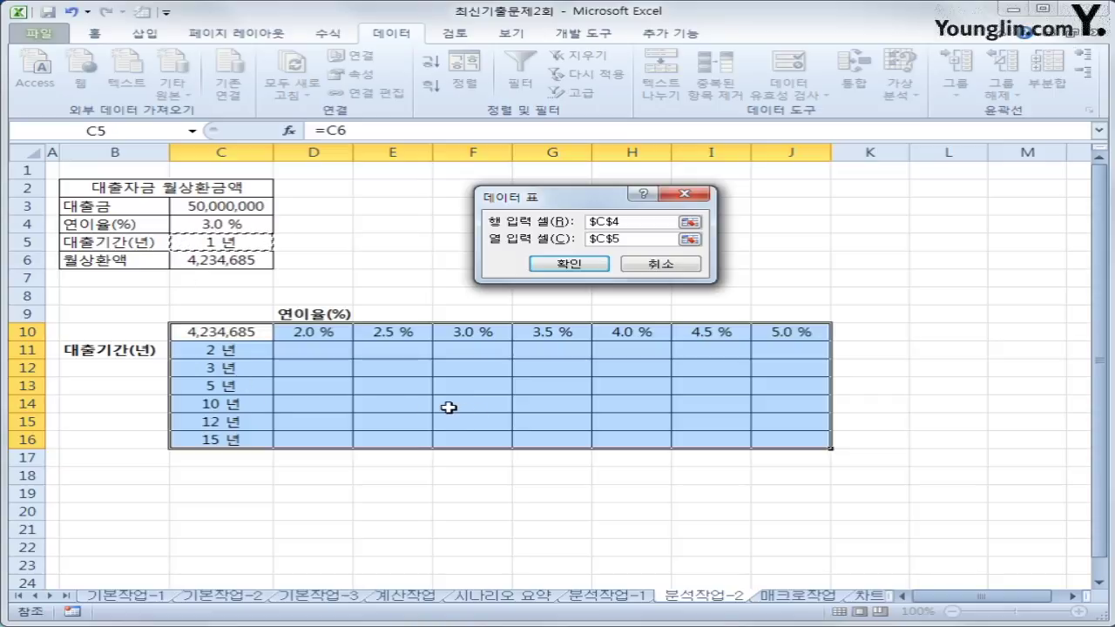
pyautogui.click(566, 266)
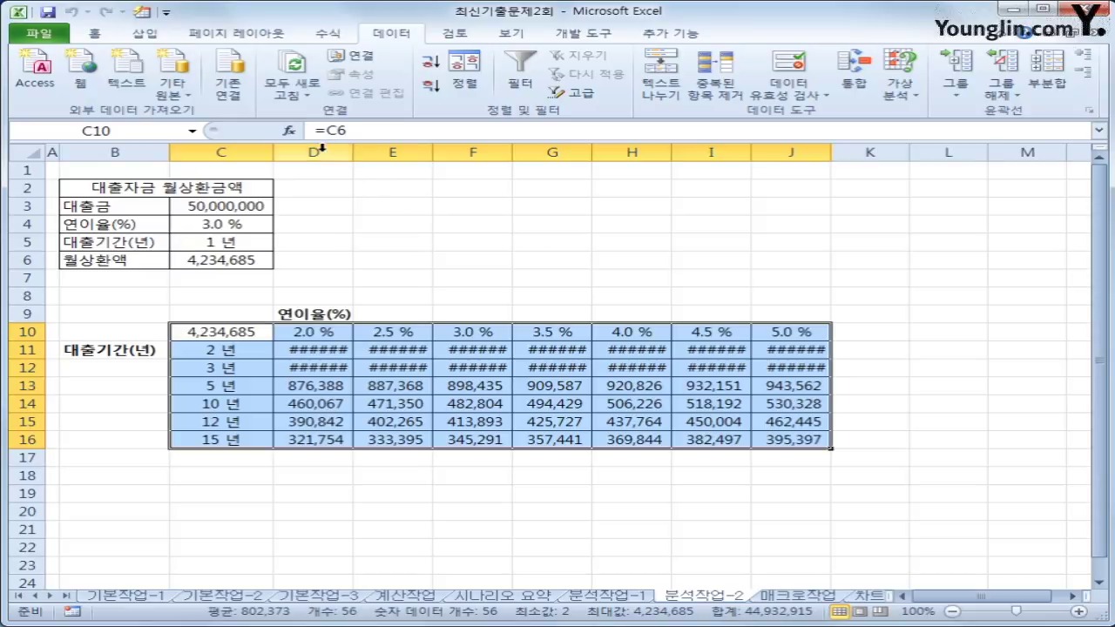
# Autofit the widths of columns D to J on 분석작업-2 and check the table formula in D11
pyautogui.moveTo(314, 151); pyautogui.dragTo(787, 151)
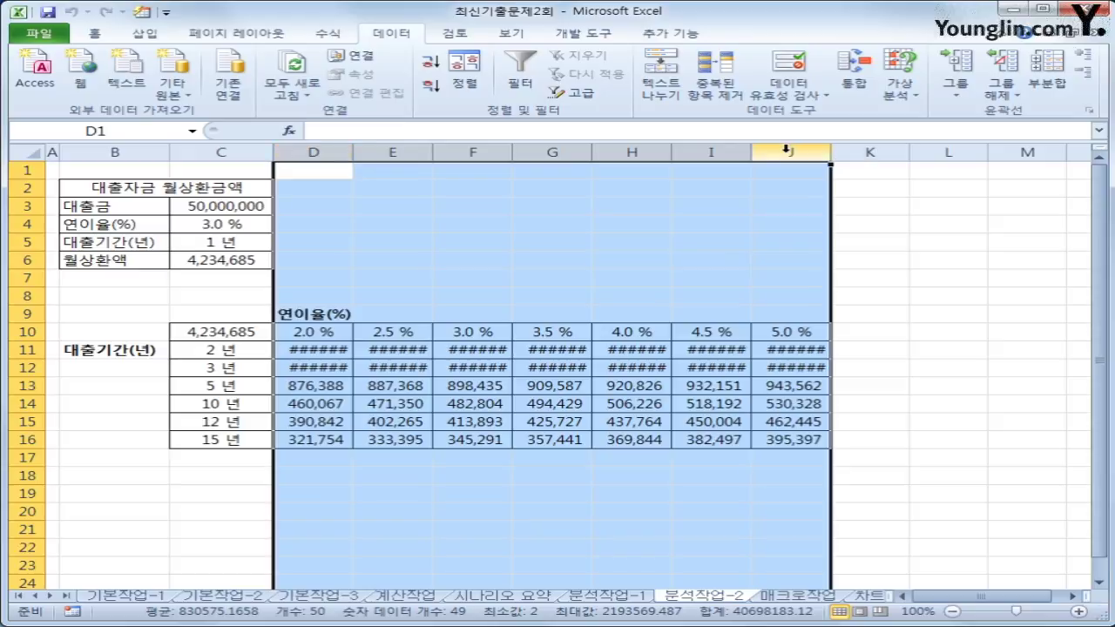
pyautogui.doubleClick(831, 155)
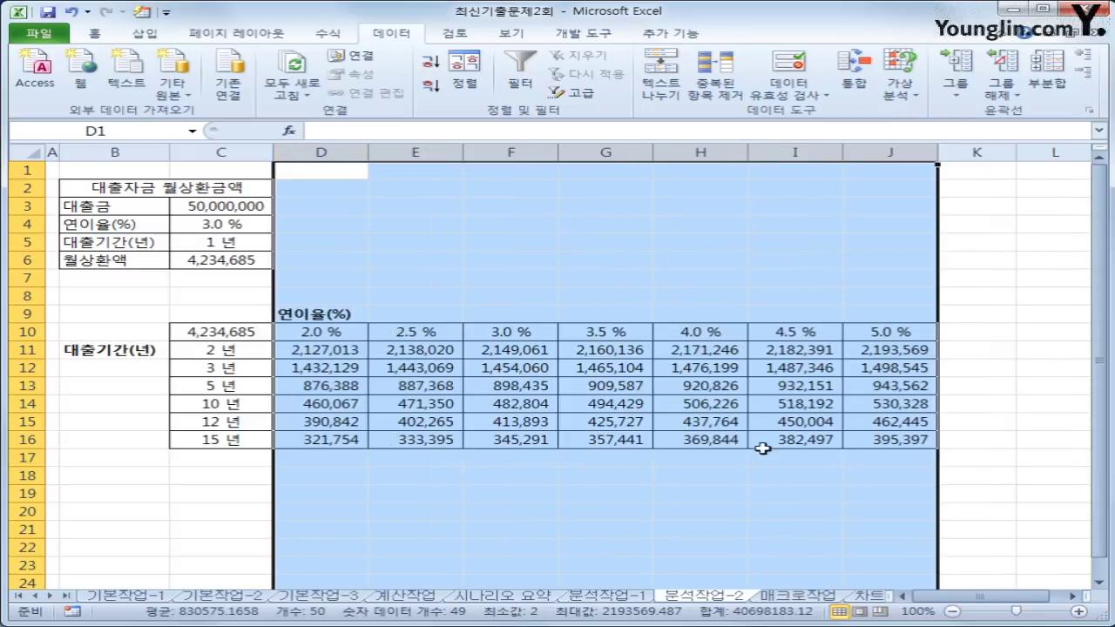
pyautogui.click(349, 352)
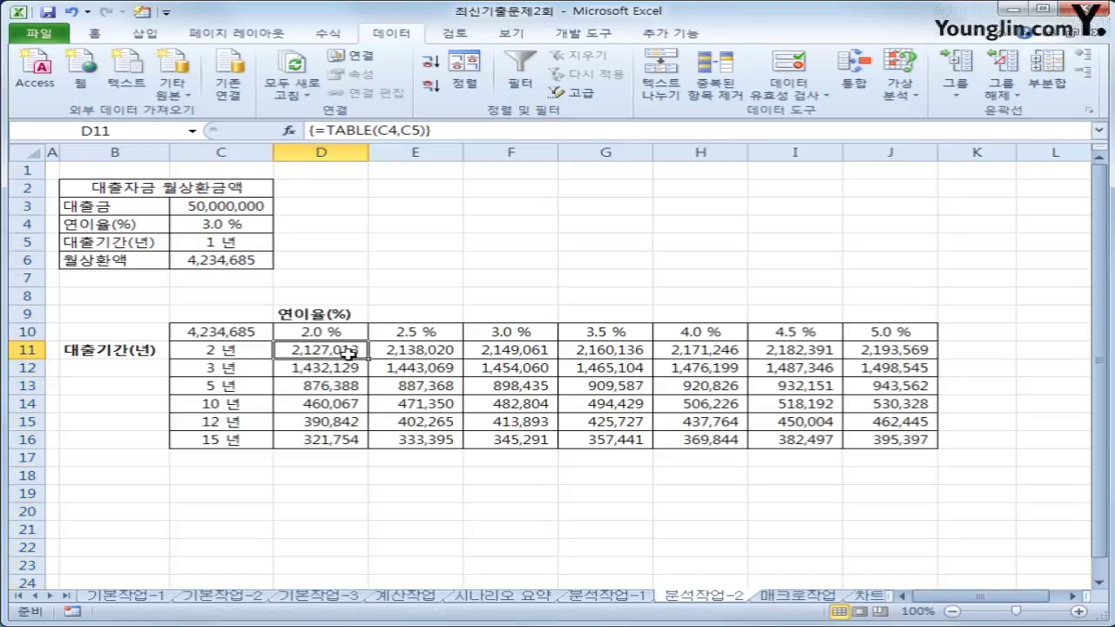
# On the 매크로작업 sheet, start recording a macro named 평균 stored in the current workbook
pyautogui.click(775, 599)
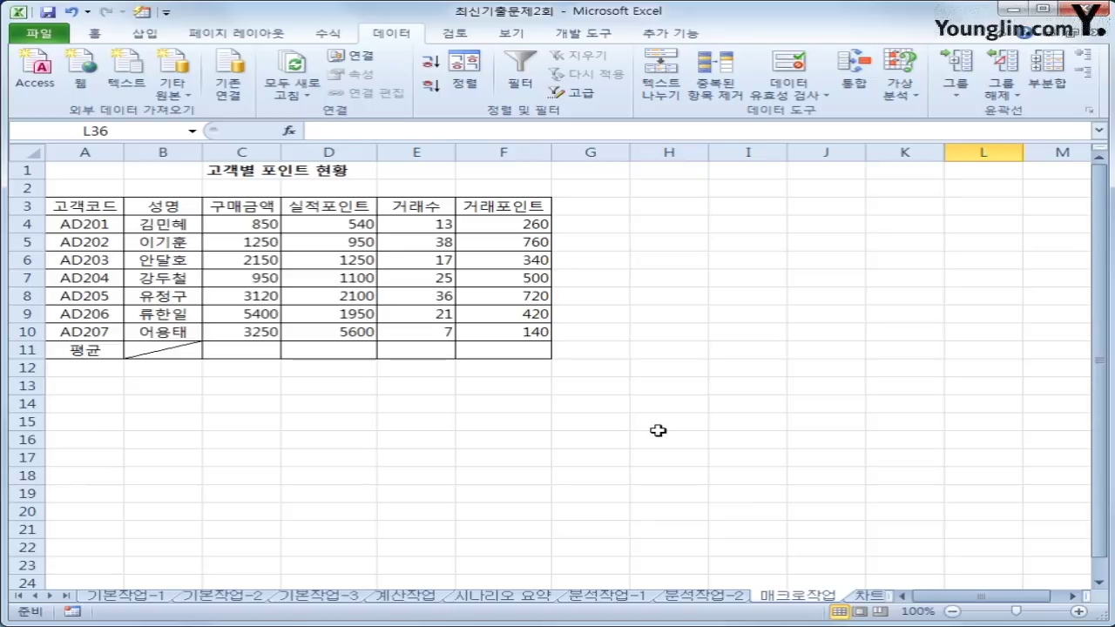
pyautogui.click(667, 318)
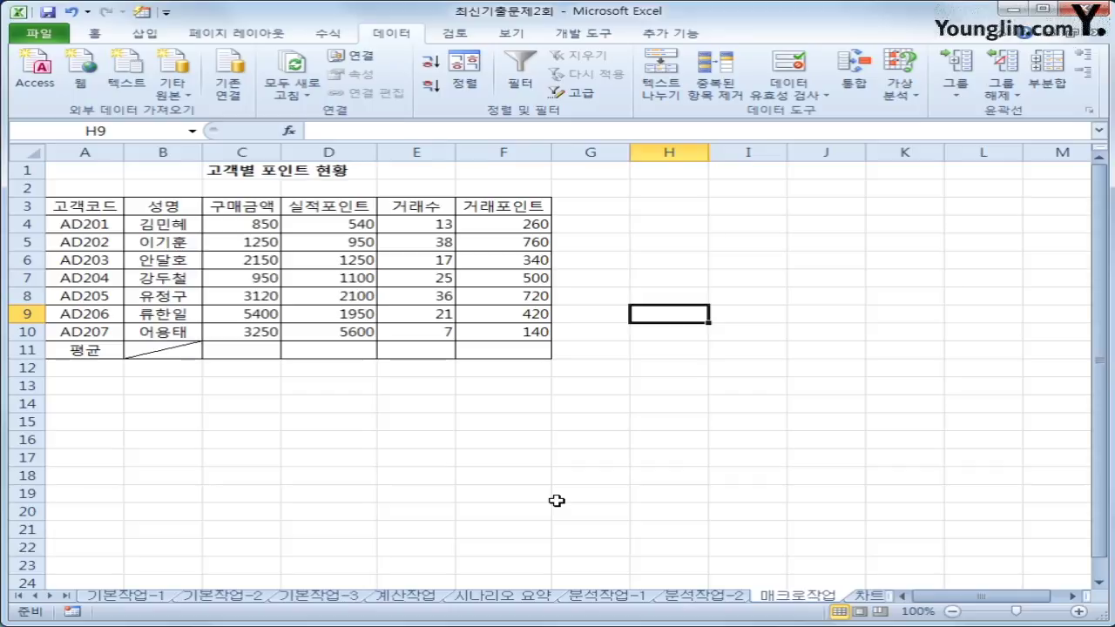
pyautogui.click(570, 35)
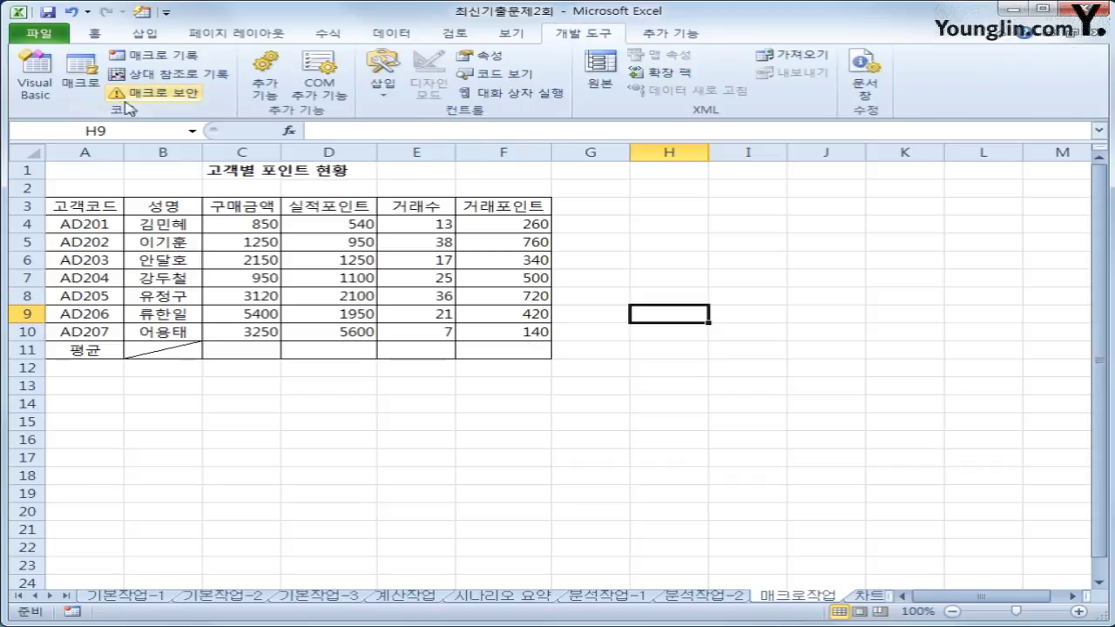
pyautogui.click(155, 56)
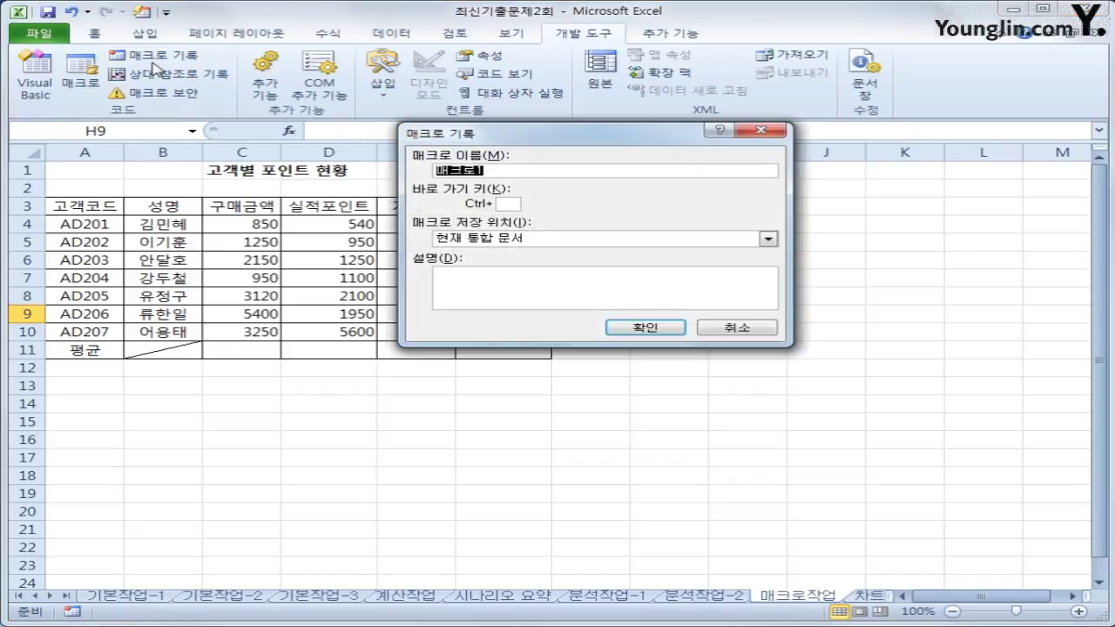
pyautogui.write('평균')
pyautogui.click(644, 329)
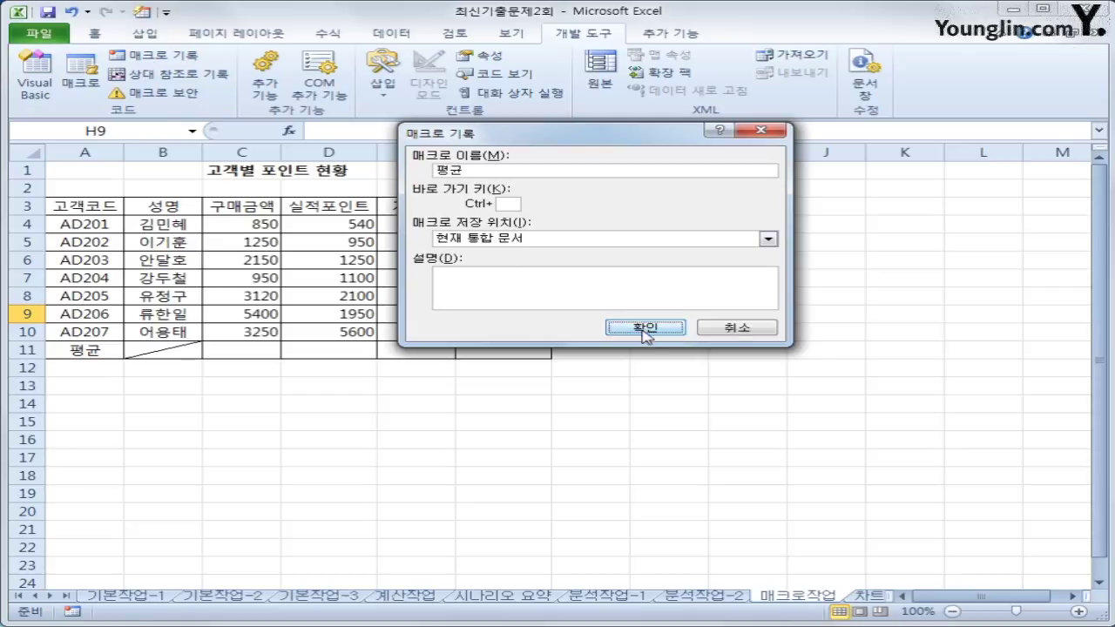
# Enter the formula =AVERAGE(C4:C10) in cell C11 to average the 구매금액 column
pyautogui.click(262, 349)
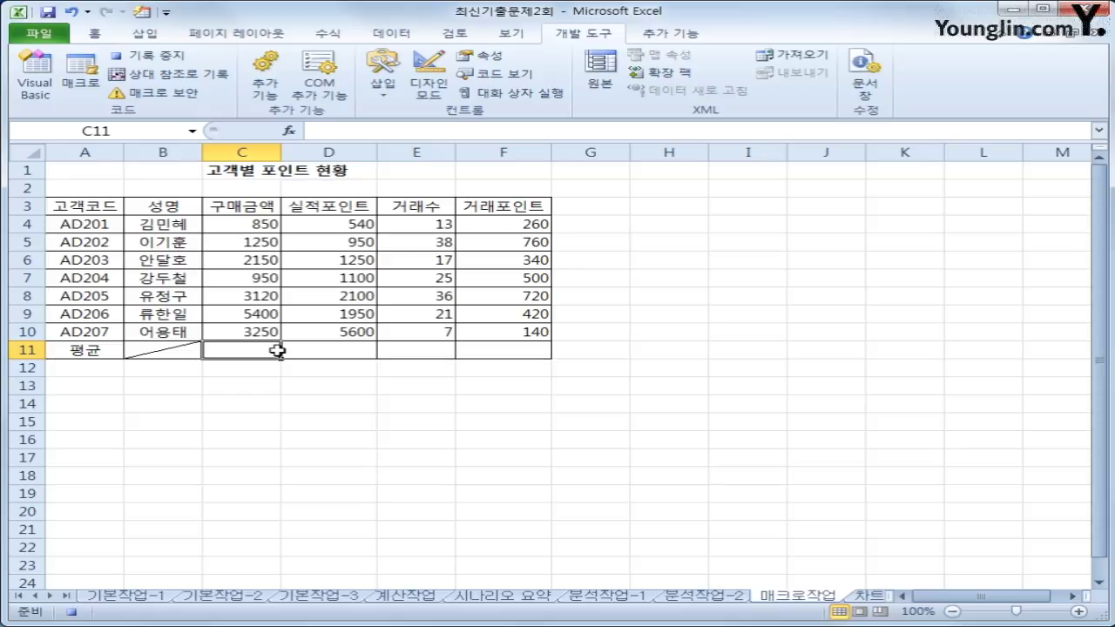
pyautogui.write('=')
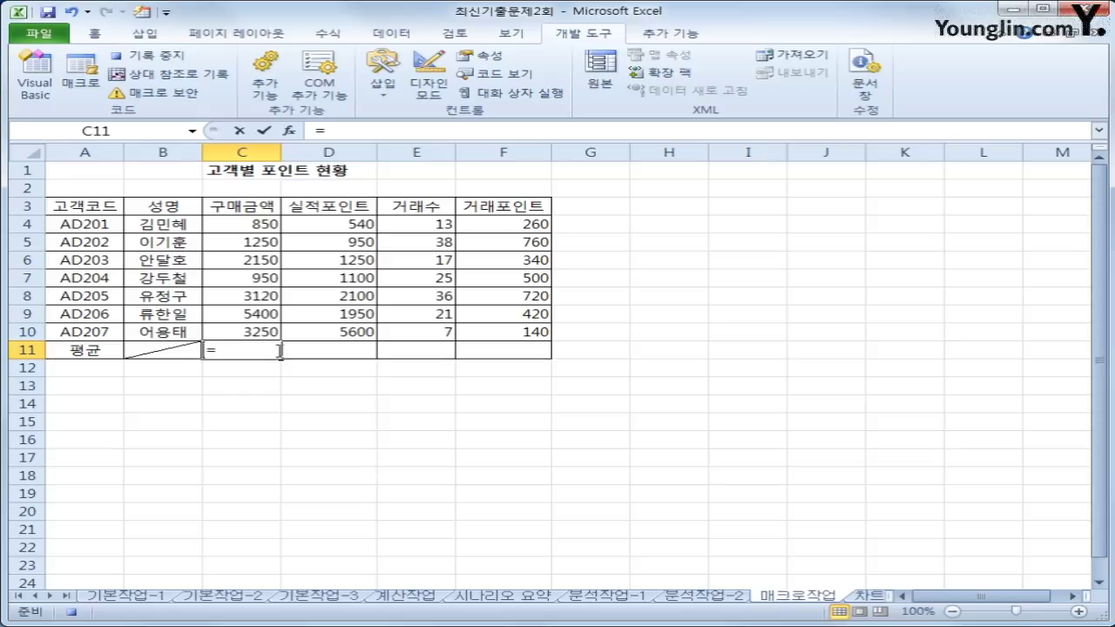
pyautogui.write('AV')
pyautogui.press('Down')
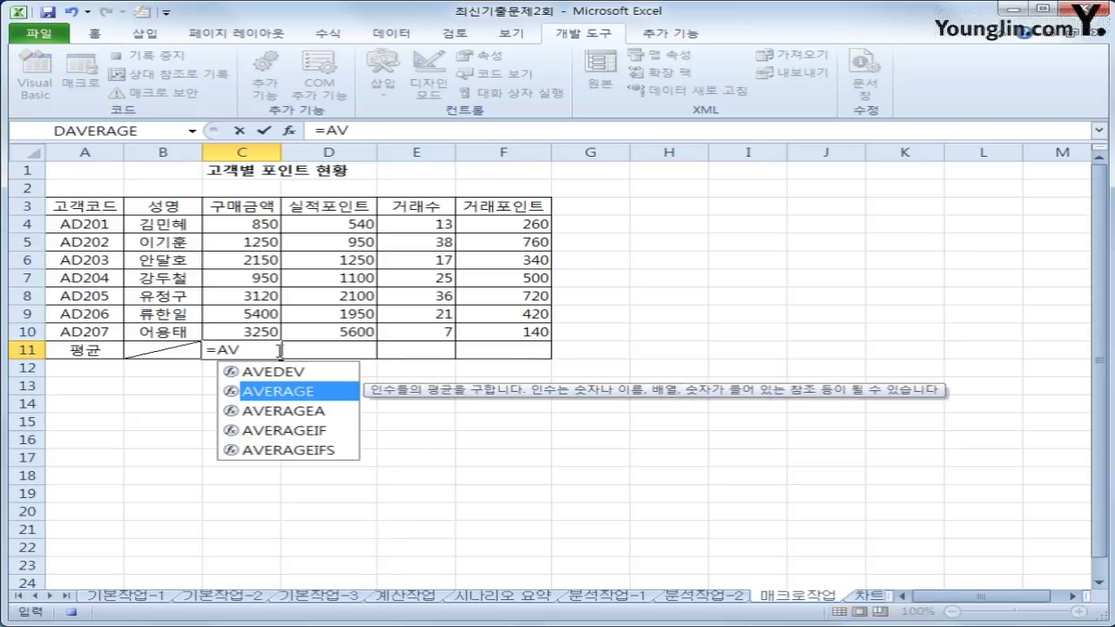
pyautogui.press('Tab')
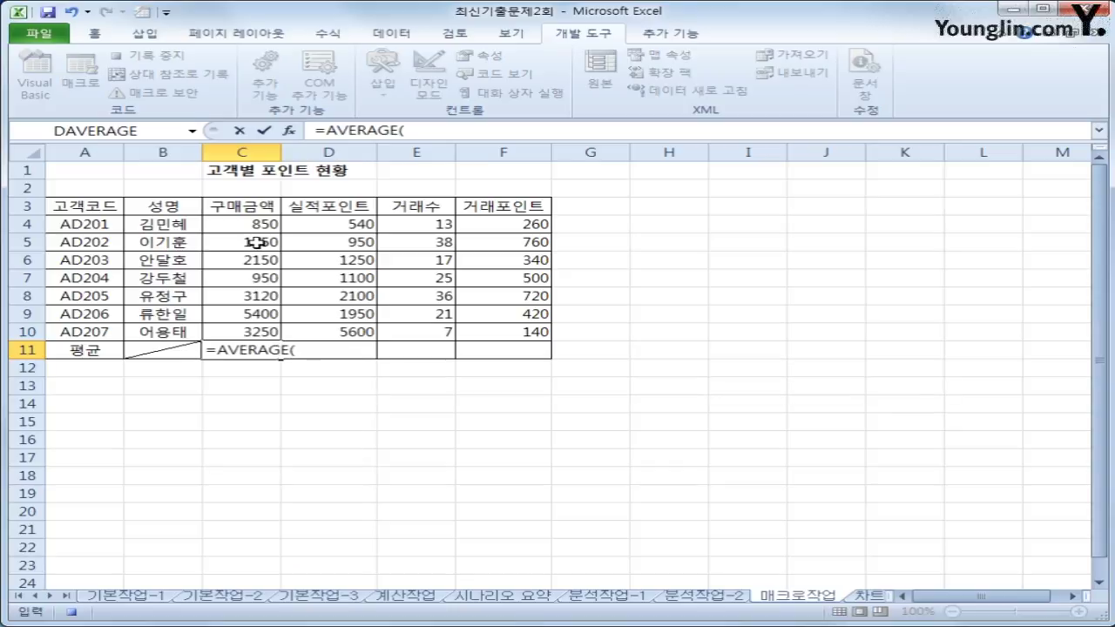
pyautogui.moveTo(256, 223); pyautogui.dragTo(247, 328)
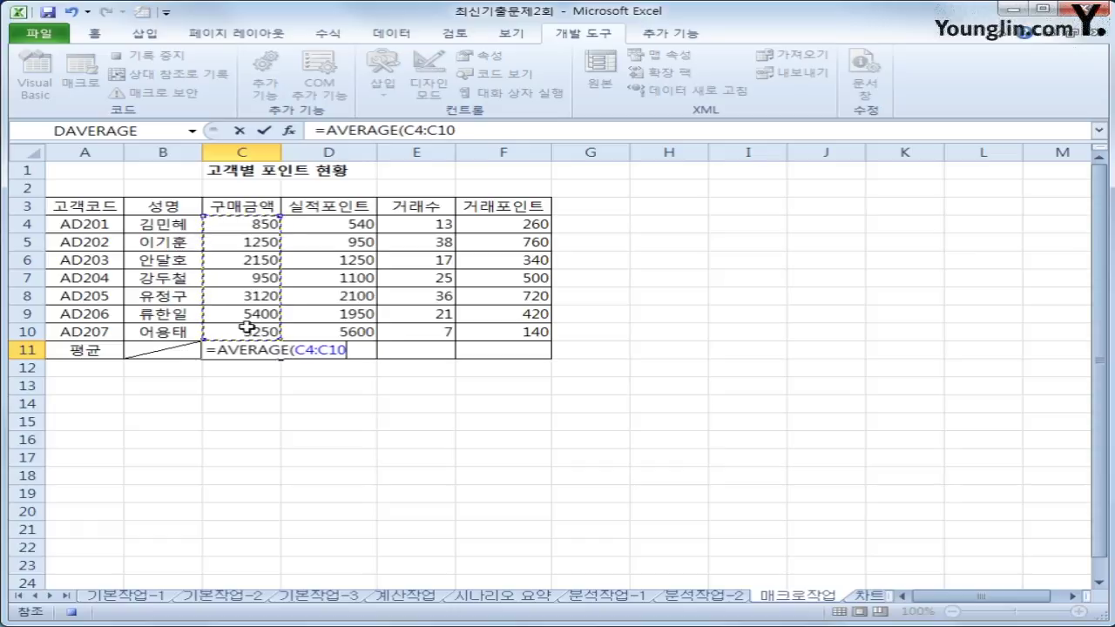
pyautogui.write(')')
pyautogui.press('Return')
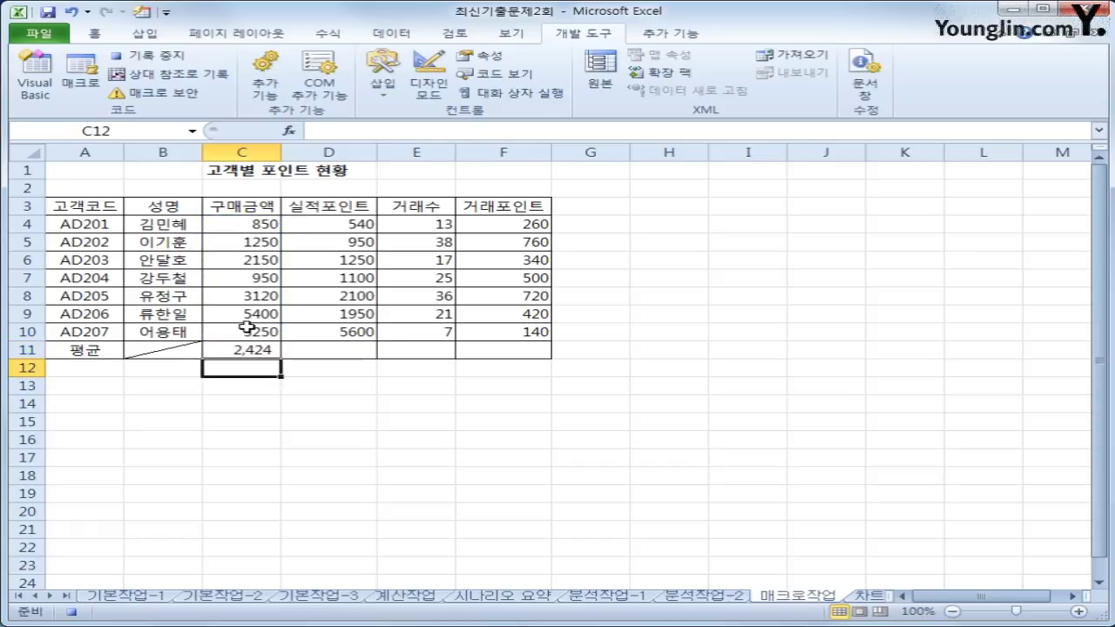
# Fill the average formula from C11 across to F11 and stop recording the macro
pyautogui.click(256, 349)
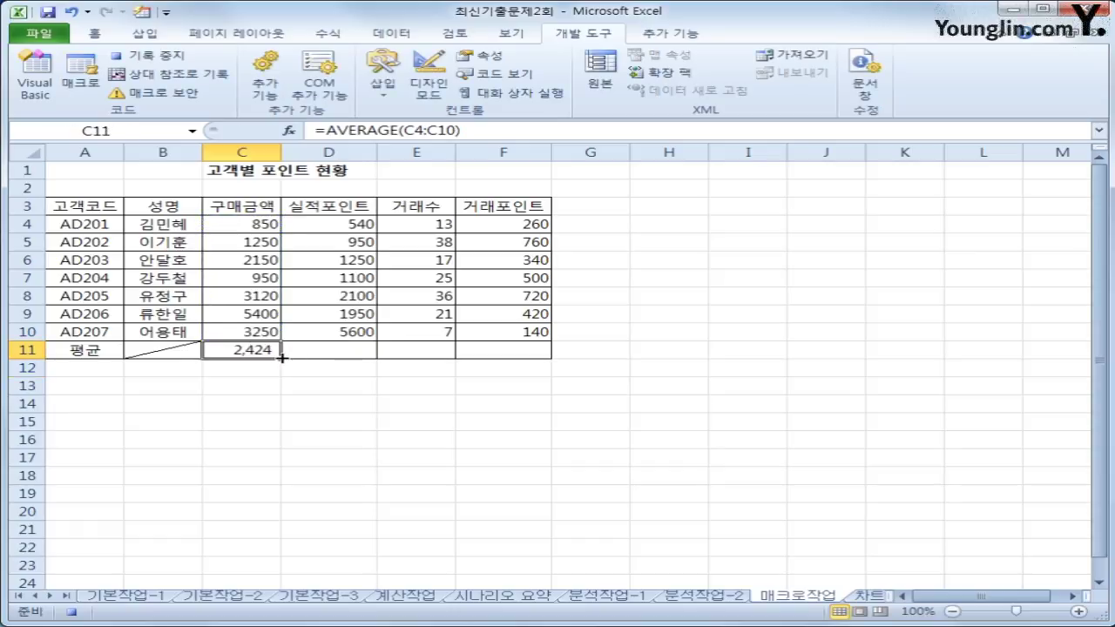
pyautogui.moveTo(281, 357); pyautogui.dragTo(549, 357)
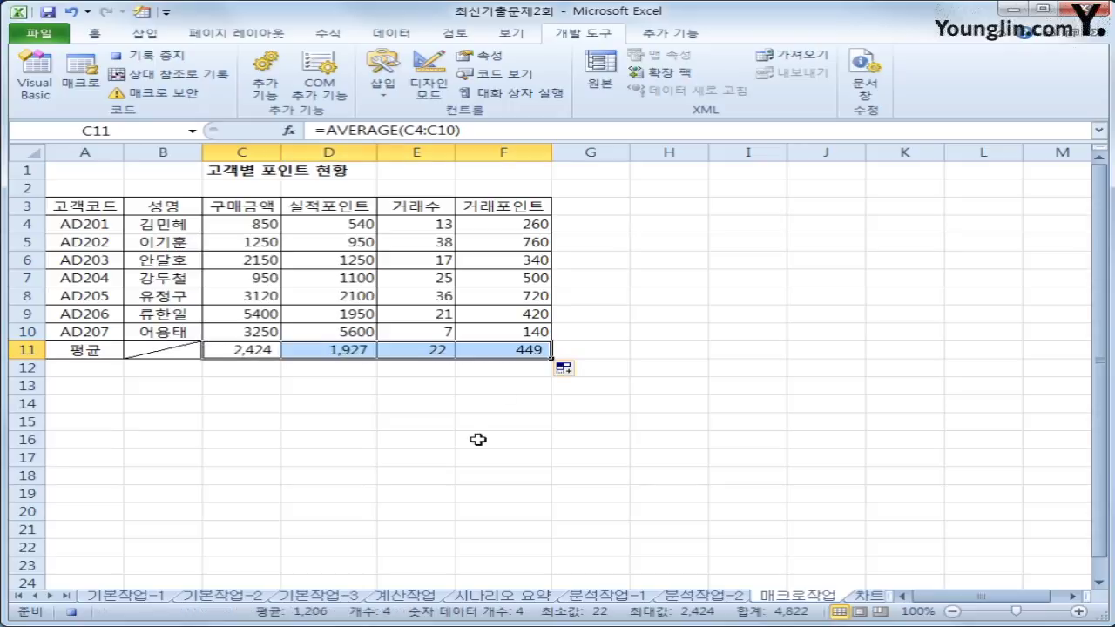
pyautogui.click(504, 352)
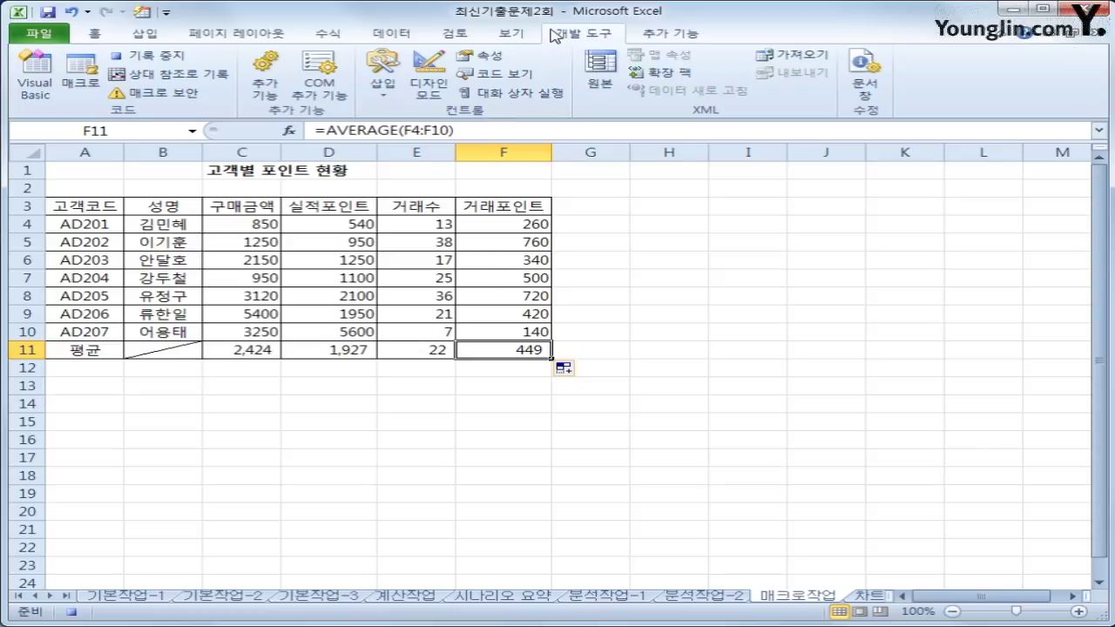
pyautogui.click(139, 57)
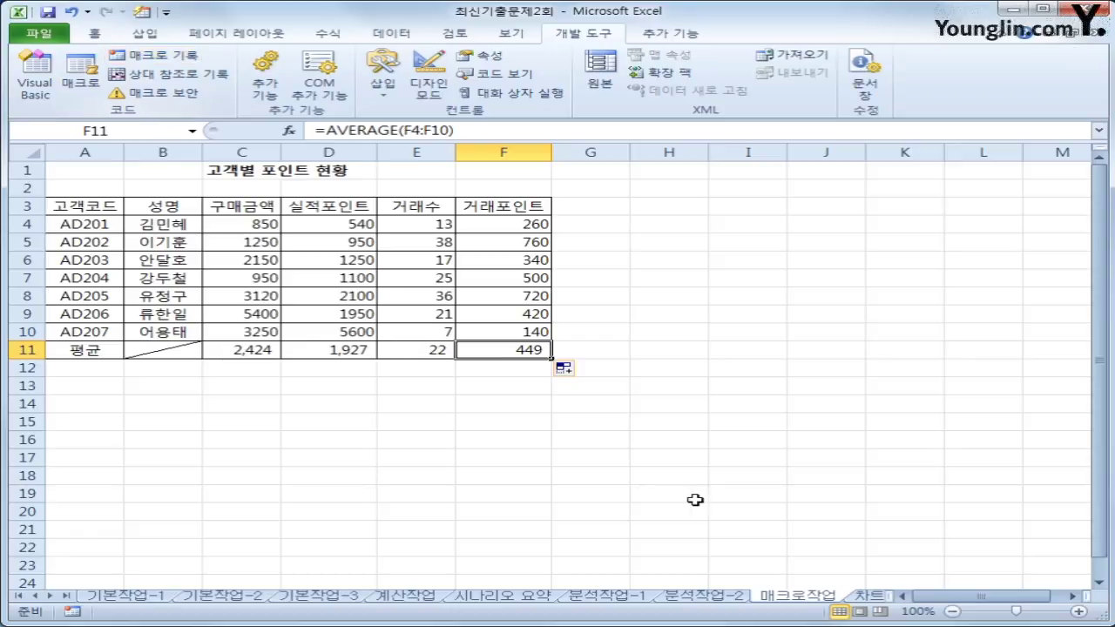
# Draw a 배지 (plaque) basic shape covering cells H3:I4, about 3.81 cm wide and 1.16 cm high
pyautogui.click(715, 497)
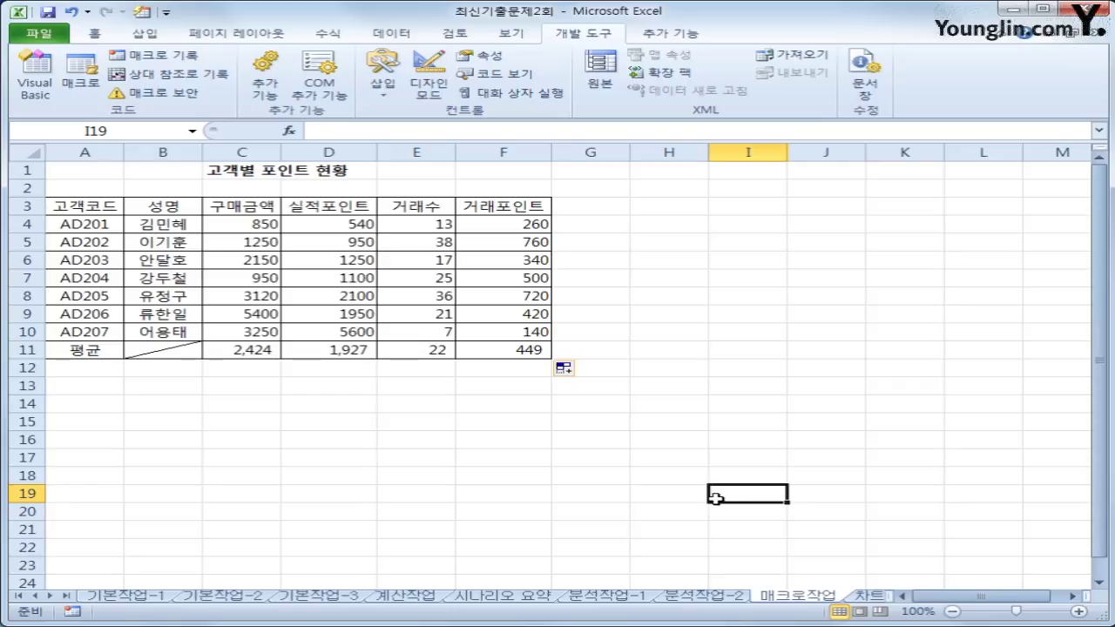
pyautogui.click(145, 34)
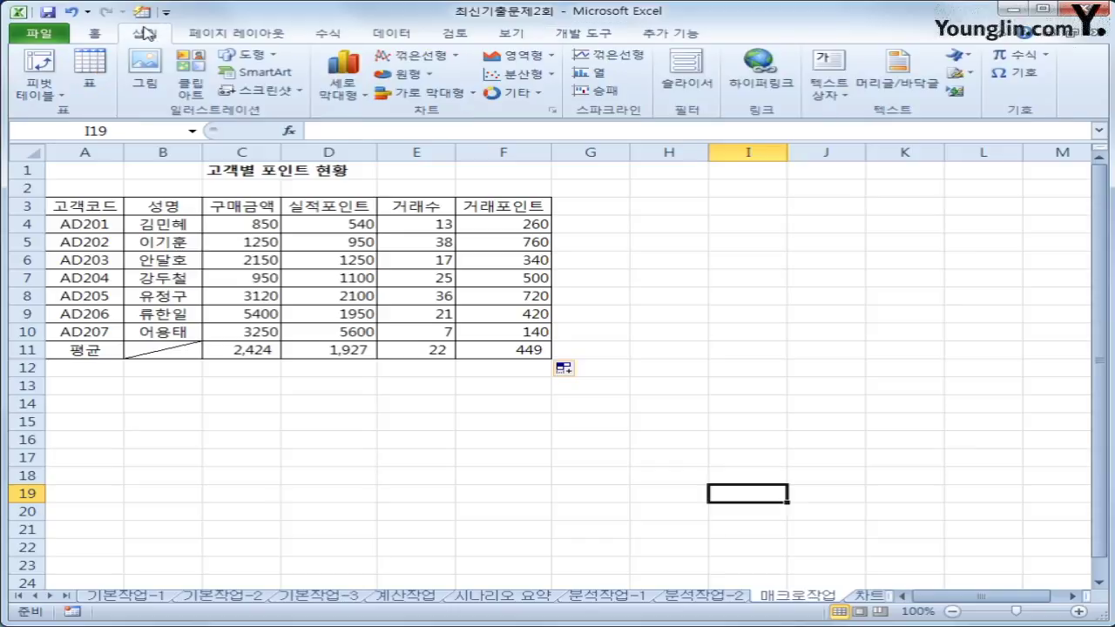
pyautogui.click(266, 55)
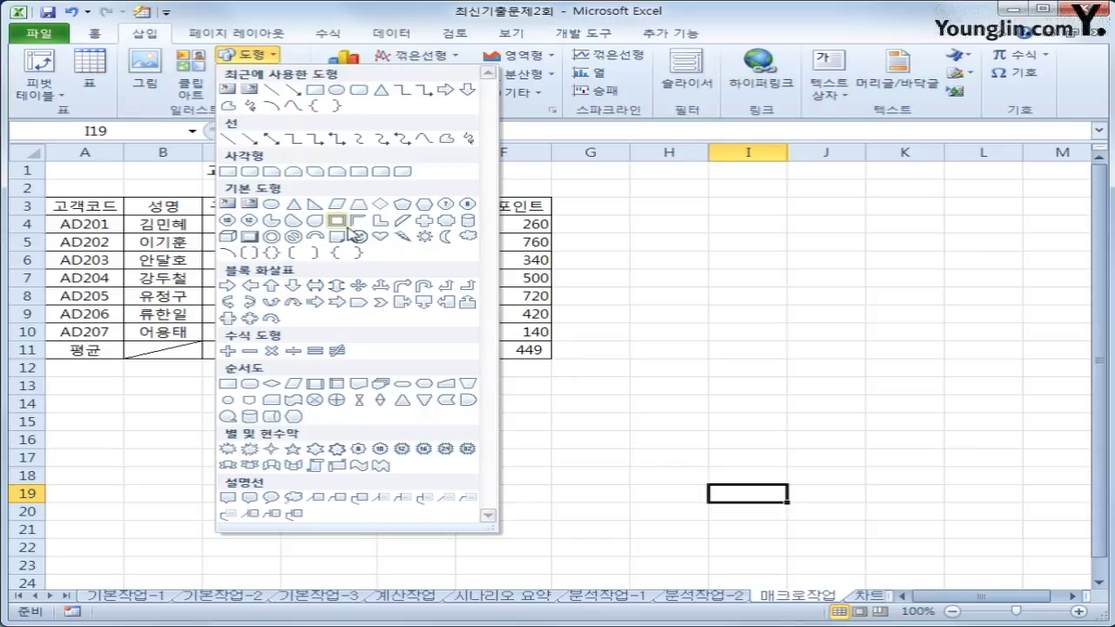
pyautogui.click(445, 222)
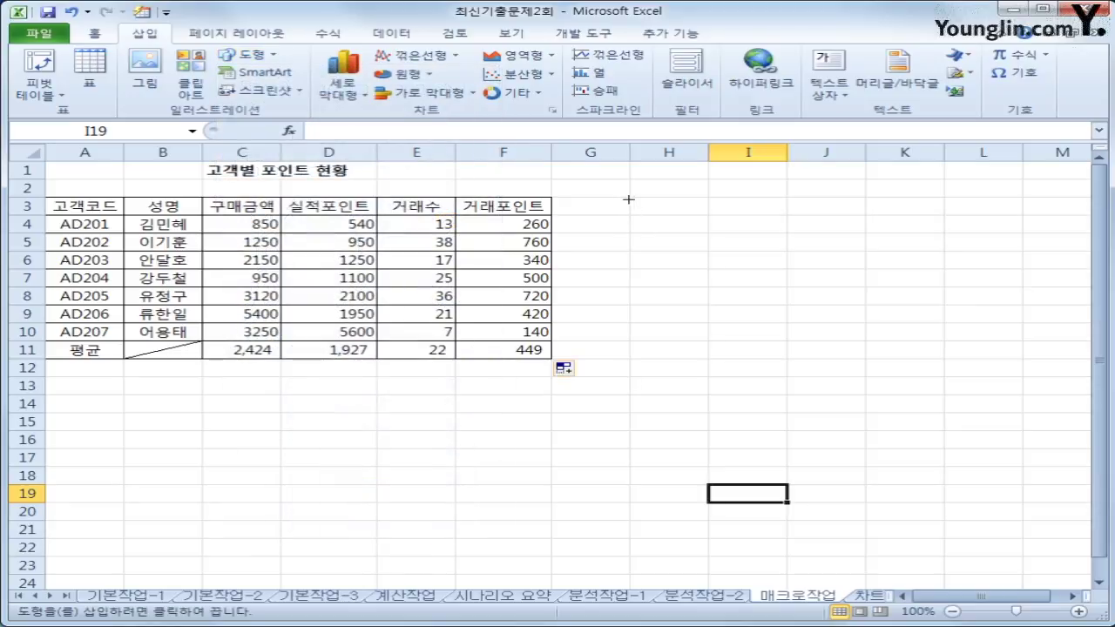
pyautogui.moveTo(631, 196)
pyautogui.mouseDown()
pyautogui.moveTo(681, 235)
pyautogui.moveTo(751, 232)
pyautogui.mouseUp()
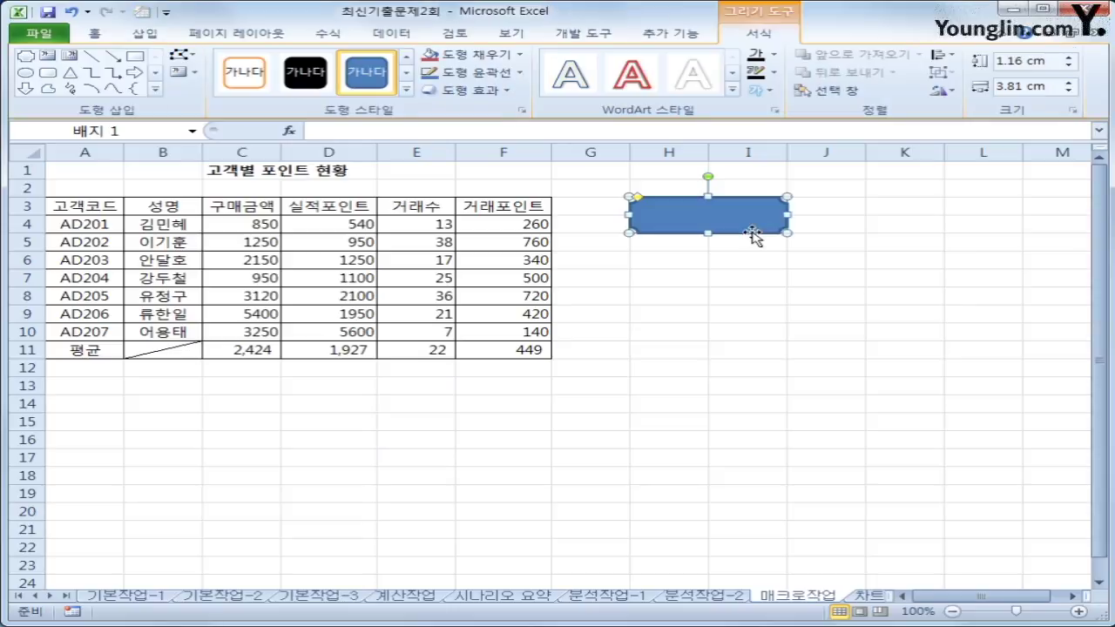
# Label the plaque shape with the text 평균
pyautogui.write('tjtlr')
pyautogui.press('BackSpace')
pyautogui.press('BackSpace')
pyautogui.press('BackSpace')
pyautogui.press('BackSpace')
pyautogui.press('BackSpace')
pyautogui.write('평균')
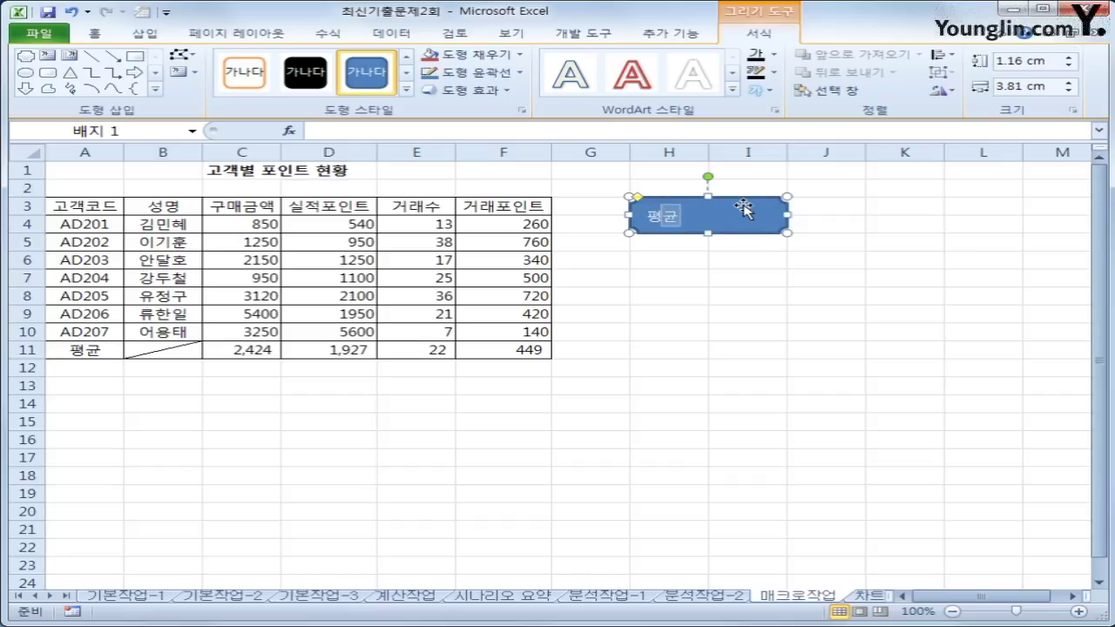
# Assign the 평균 macro to the plaque shape
pyautogui.click(739, 207)
pyautogui.rightClick(742, 208)
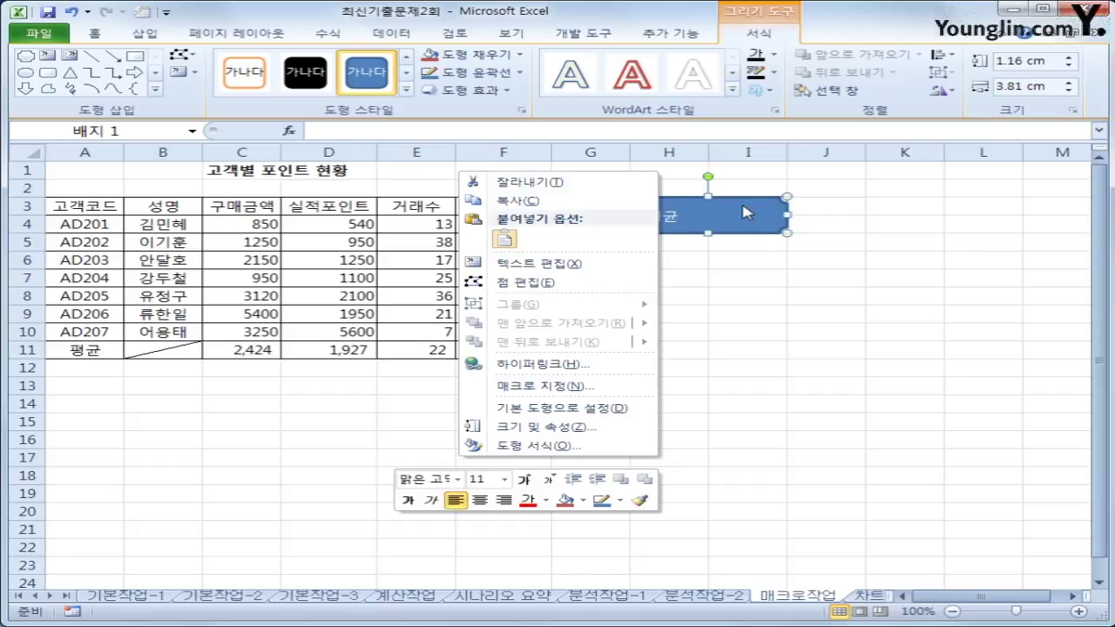
pyautogui.click(568, 389)
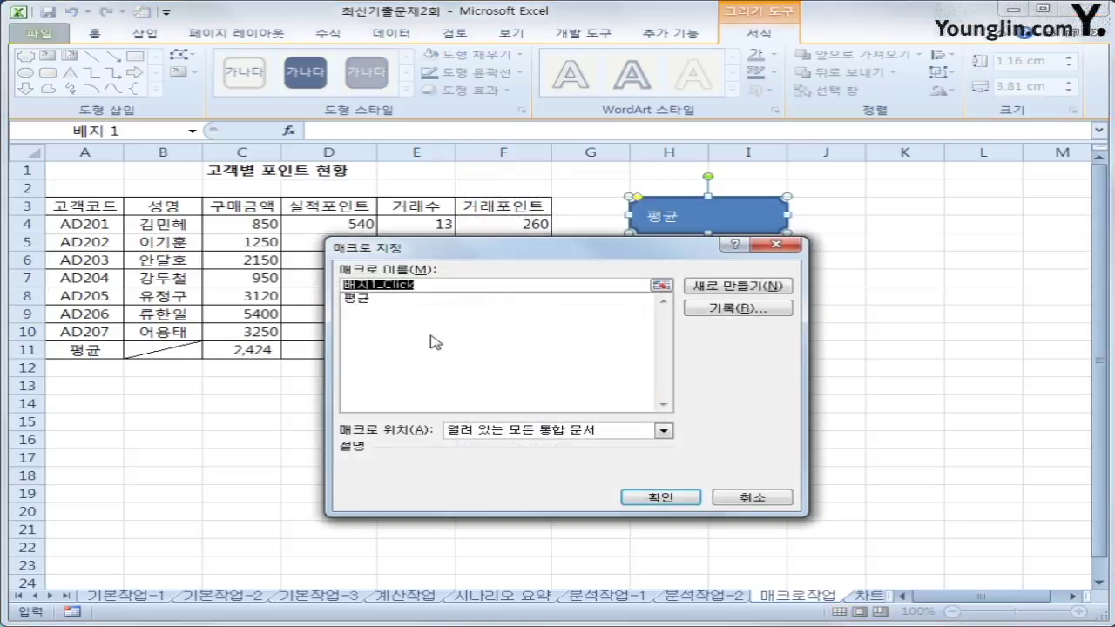
pyautogui.click(404, 301)
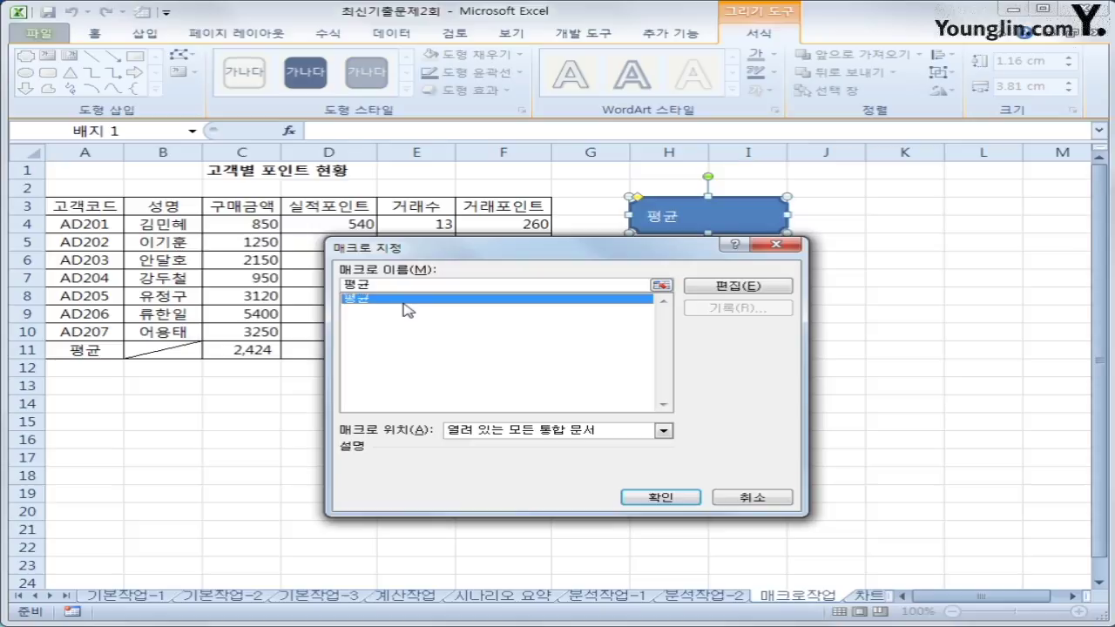
pyautogui.click(683, 497)
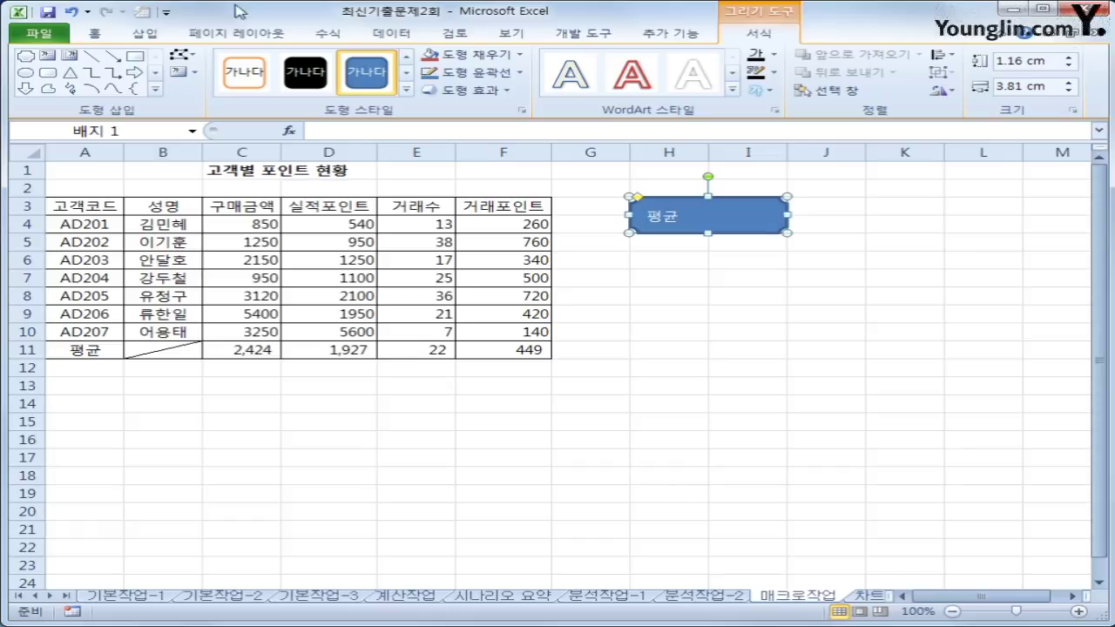
# Center the plaque shape's text both vertically and horizontally
pyautogui.click(96, 35)
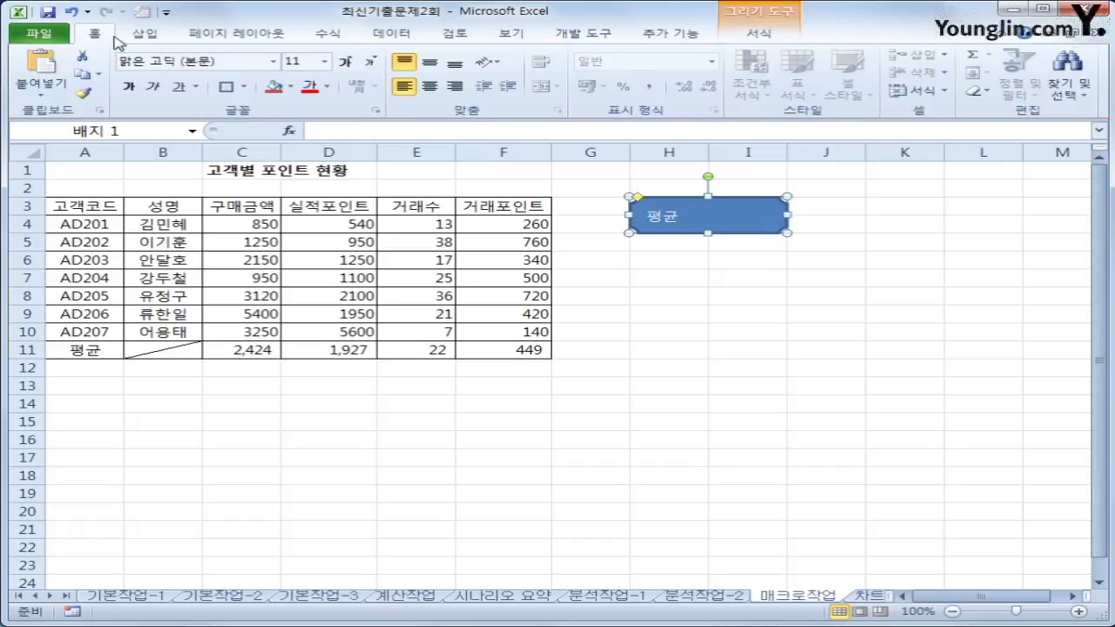
pyautogui.click(431, 64)
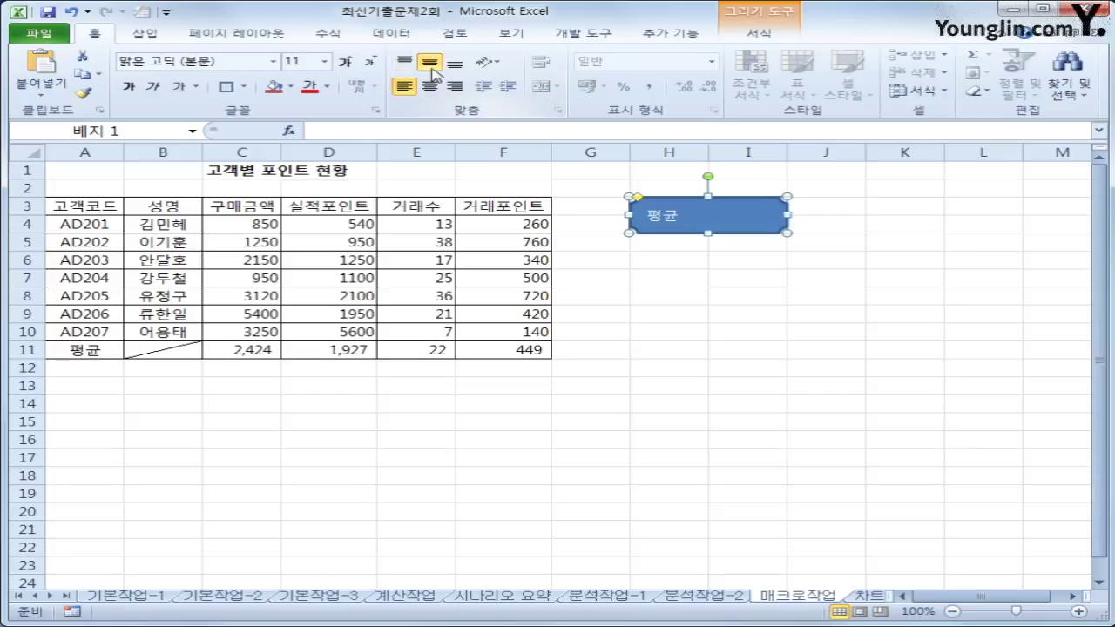
pyautogui.click(430, 87)
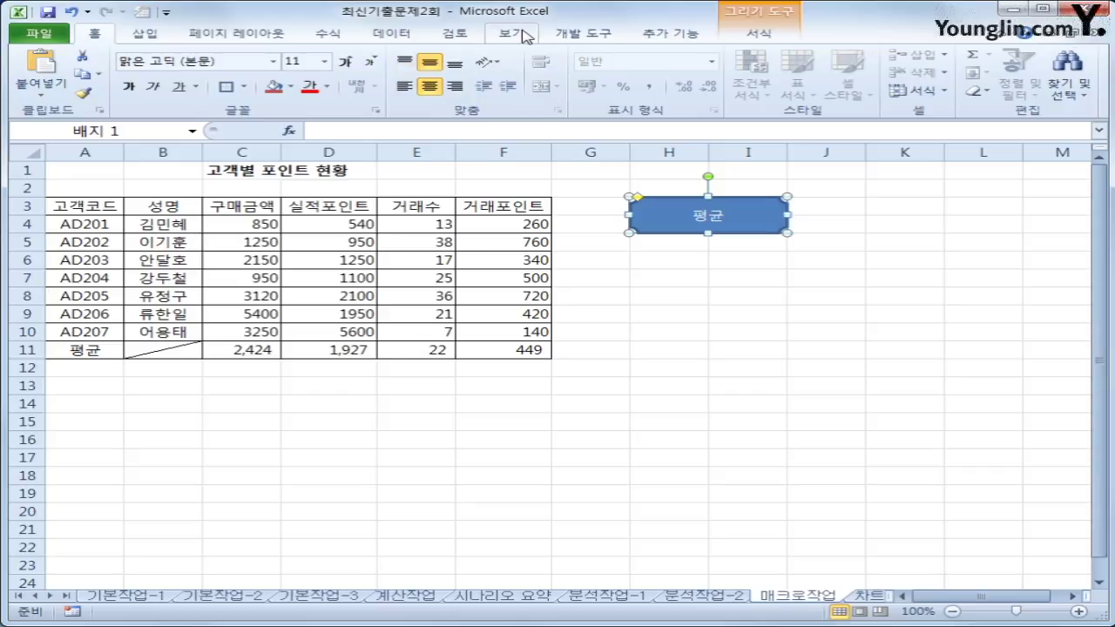
# Start recording a new macro named 서식 in the current workbook
pyautogui.click(570, 35)
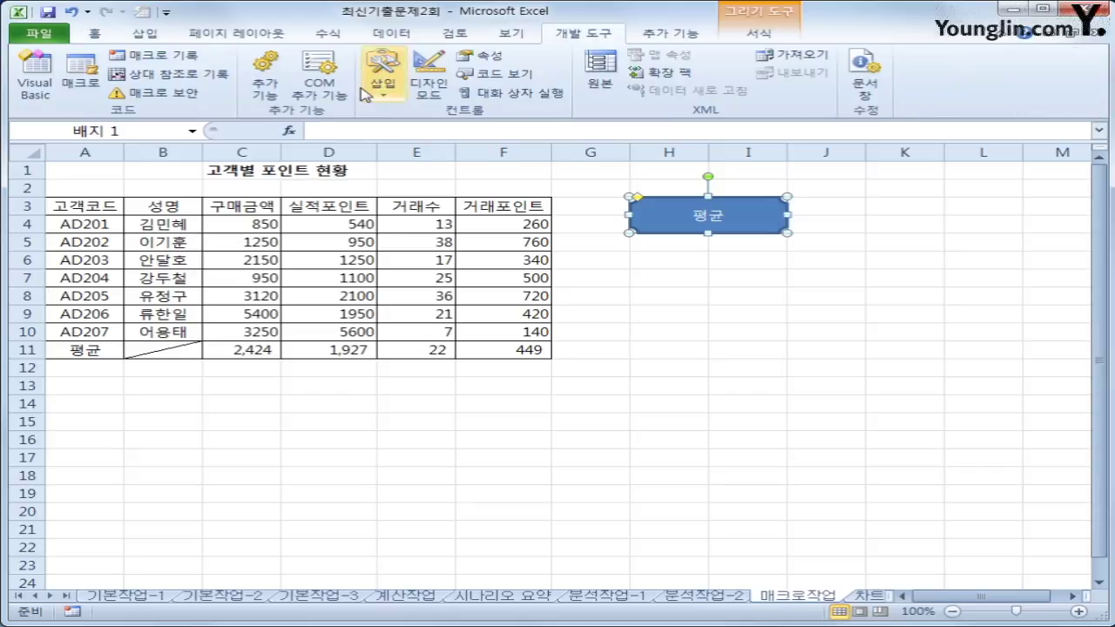
pyautogui.click(190, 56)
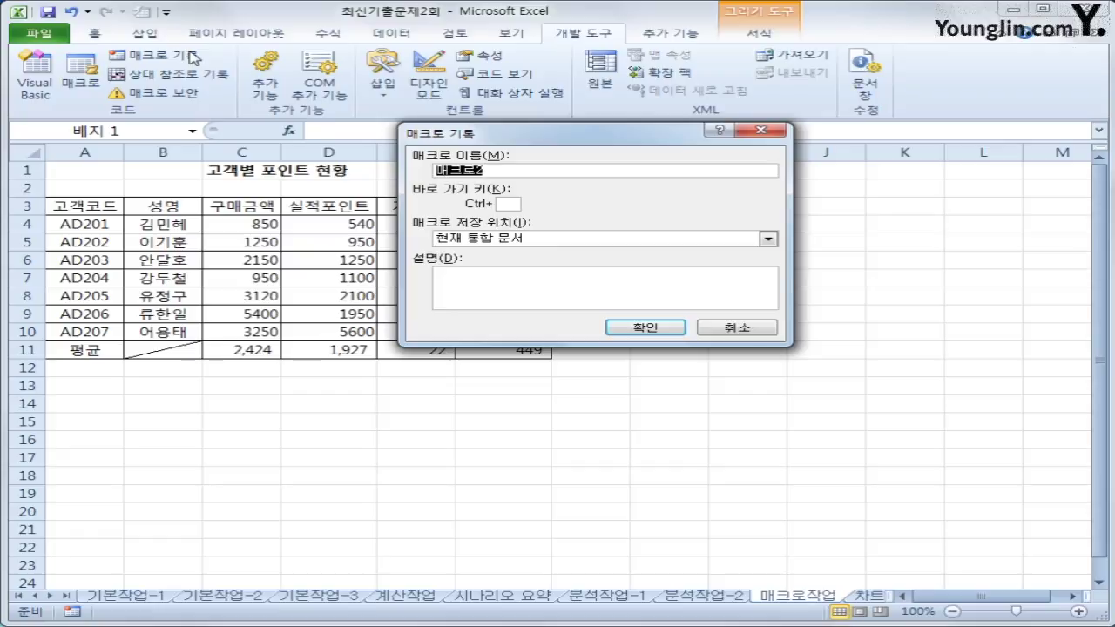
pyautogui.write('서식')
pyautogui.click(654, 327)
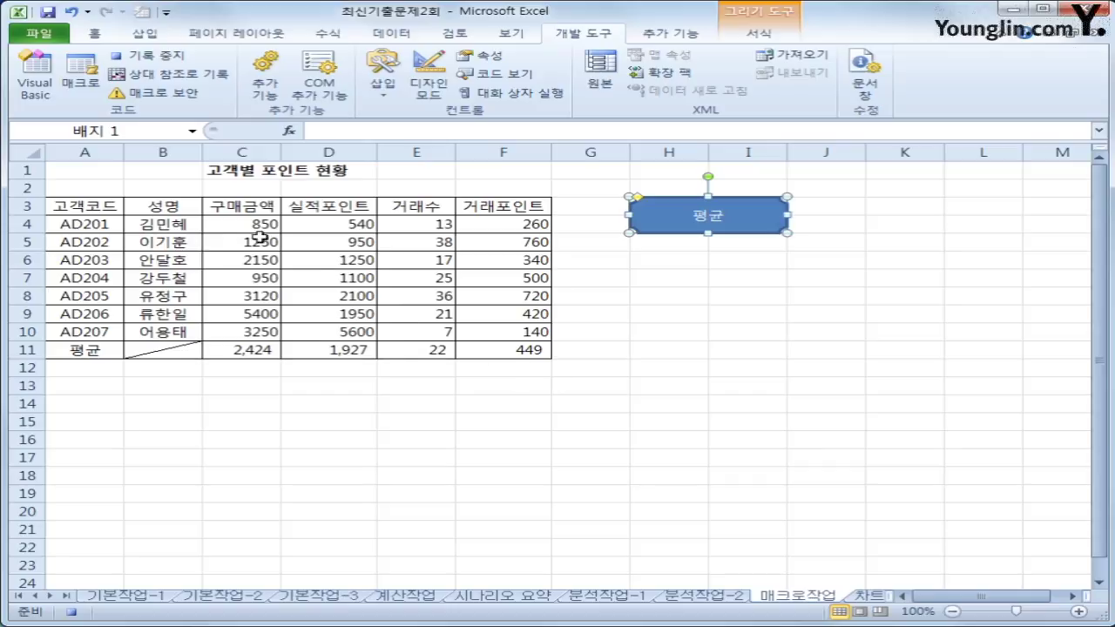
# Apply the comma style to cells C4:F10 and stop recording the macro
pyautogui.moveTo(237, 223); pyautogui.dragTo(479, 325)
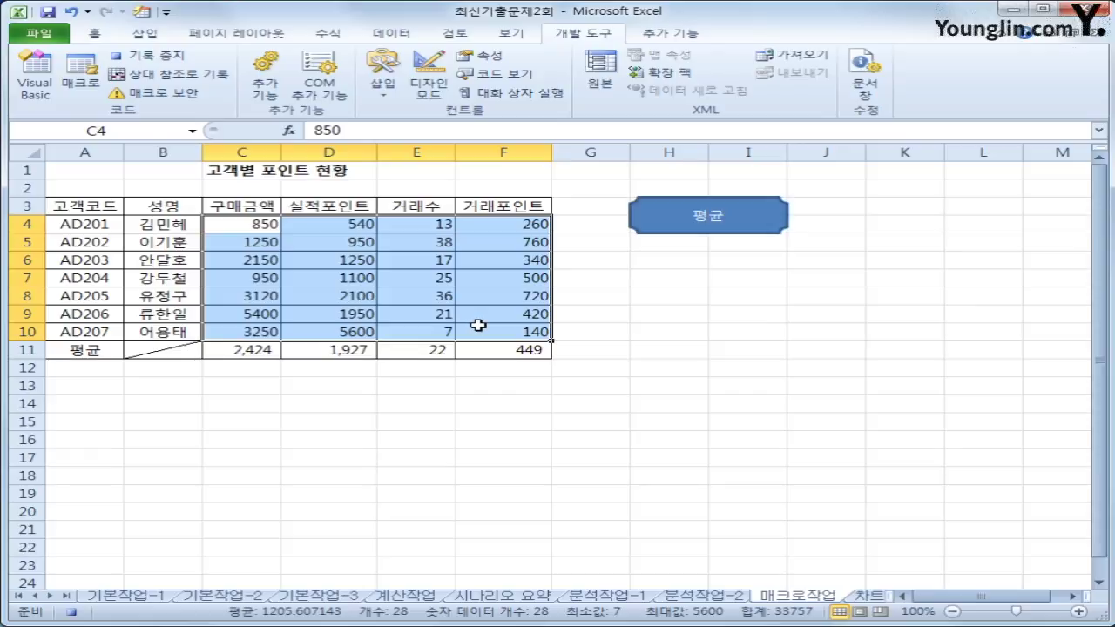
pyautogui.click(94, 33)
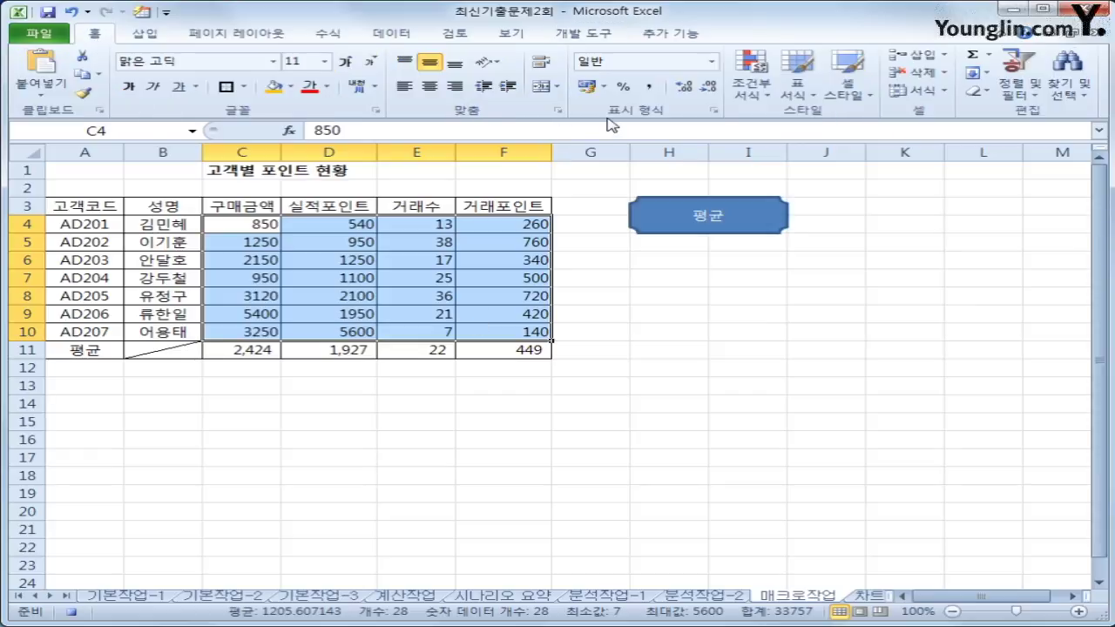
pyautogui.click(648, 90)
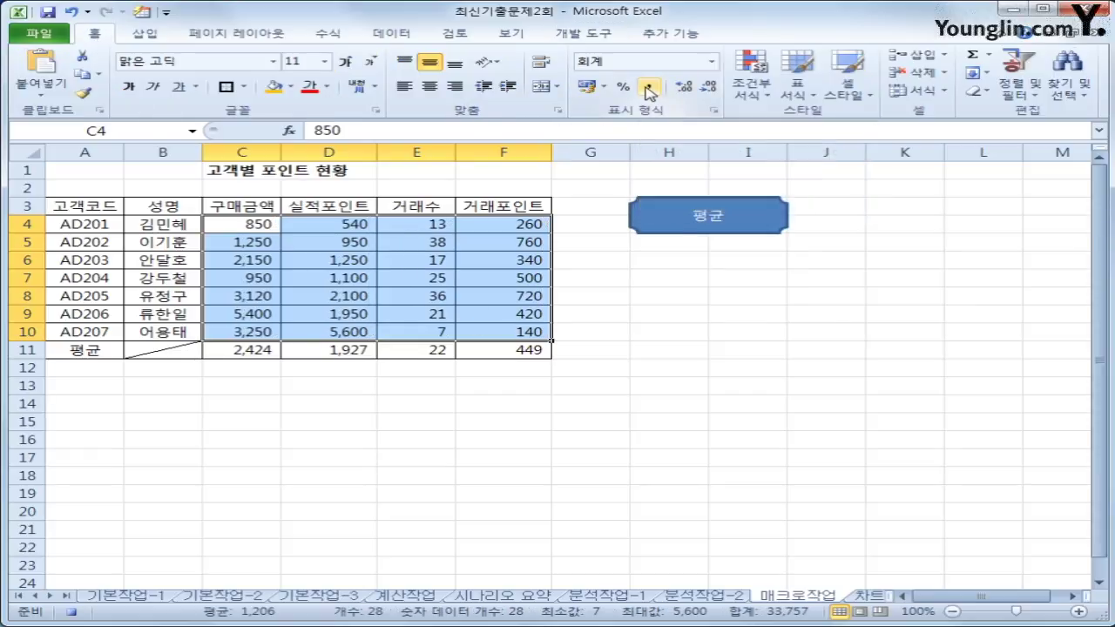
pyautogui.click(525, 332)
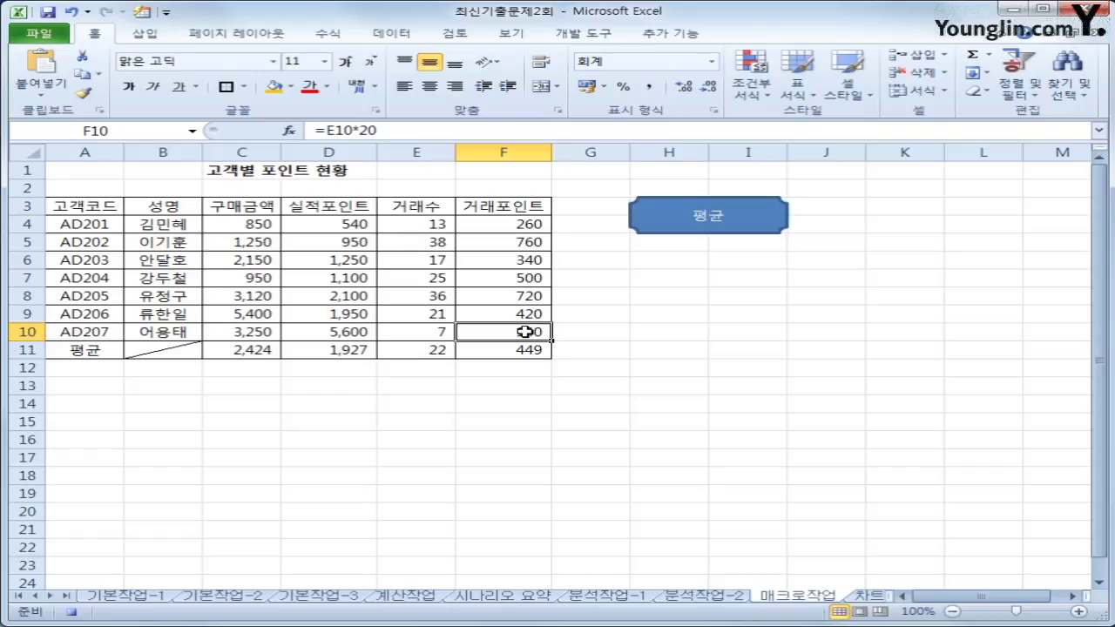
pyautogui.click(602, 39)
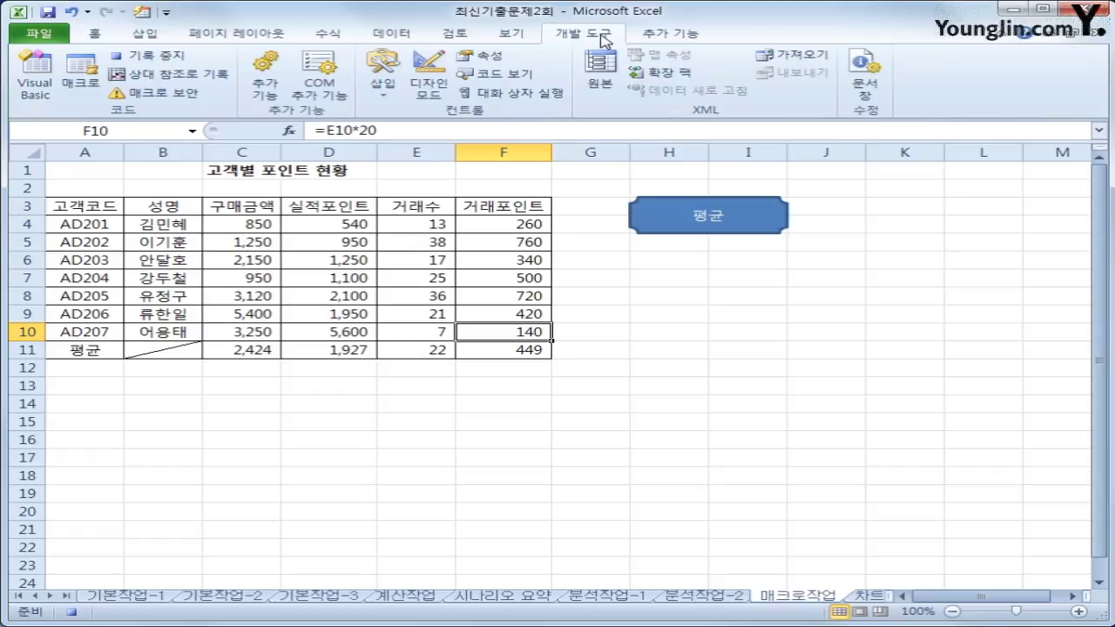
pyautogui.click(181, 57)
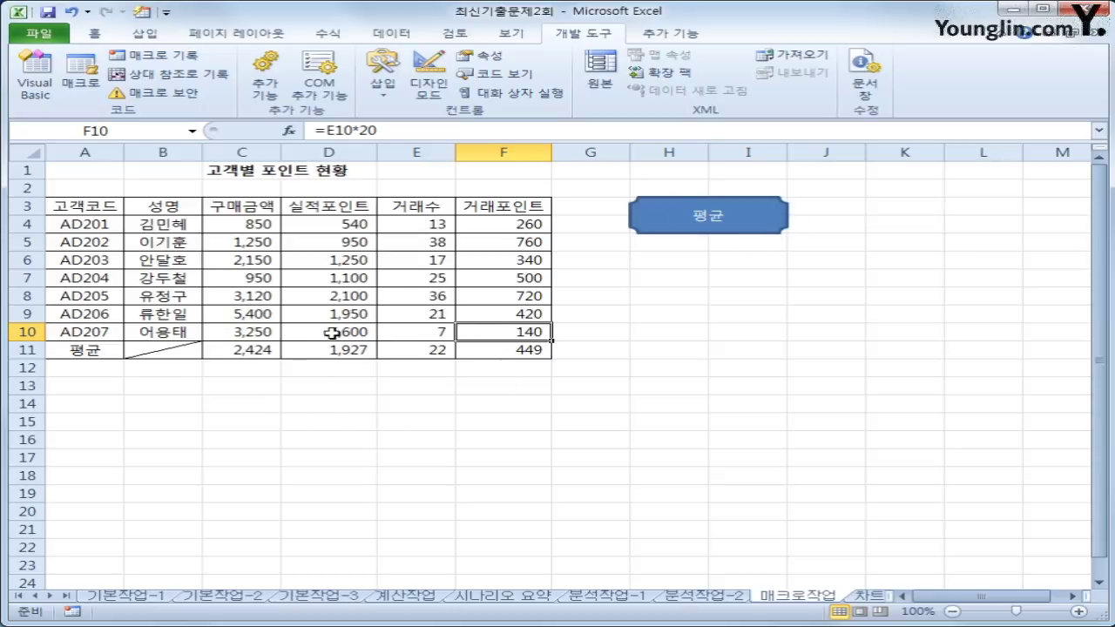
pyautogui.click(383, 68)
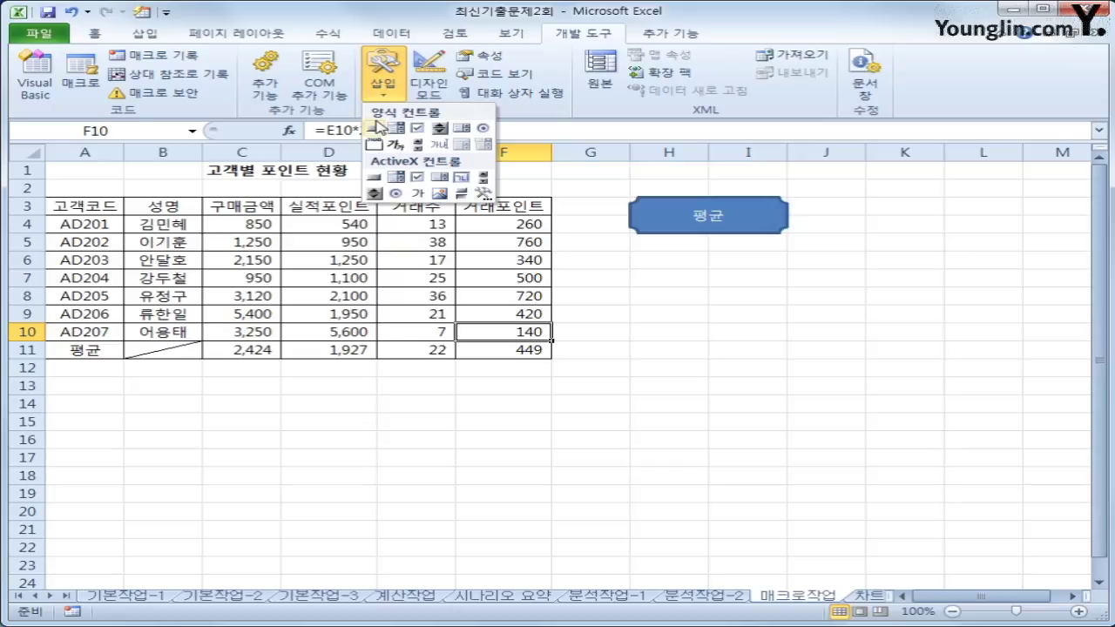
pyautogui.click(383, 62)
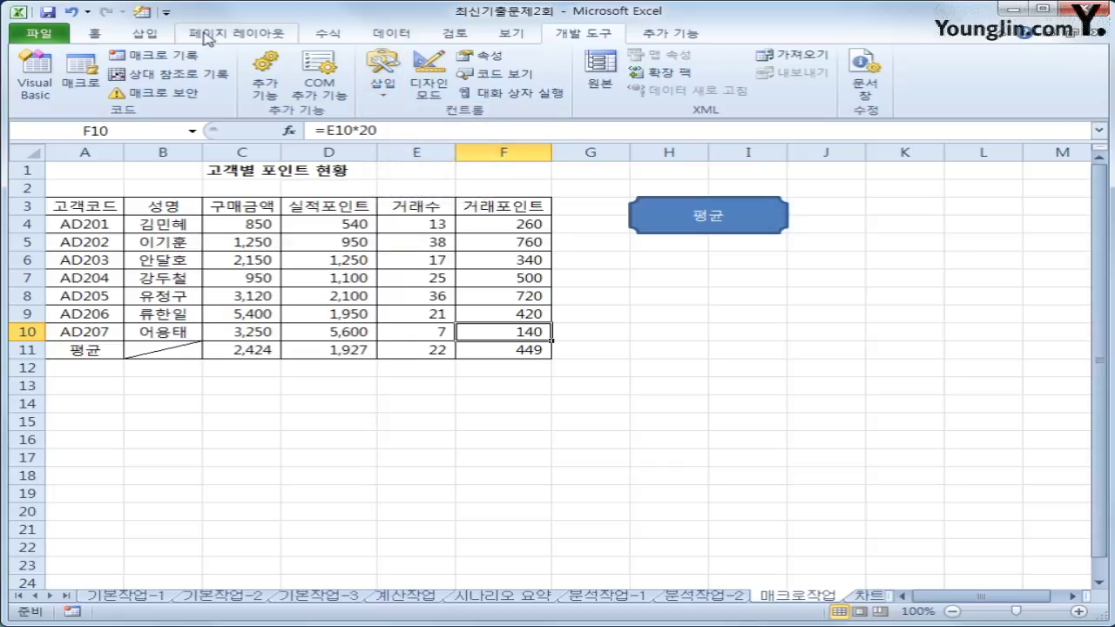
pyautogui.click(147, 35)
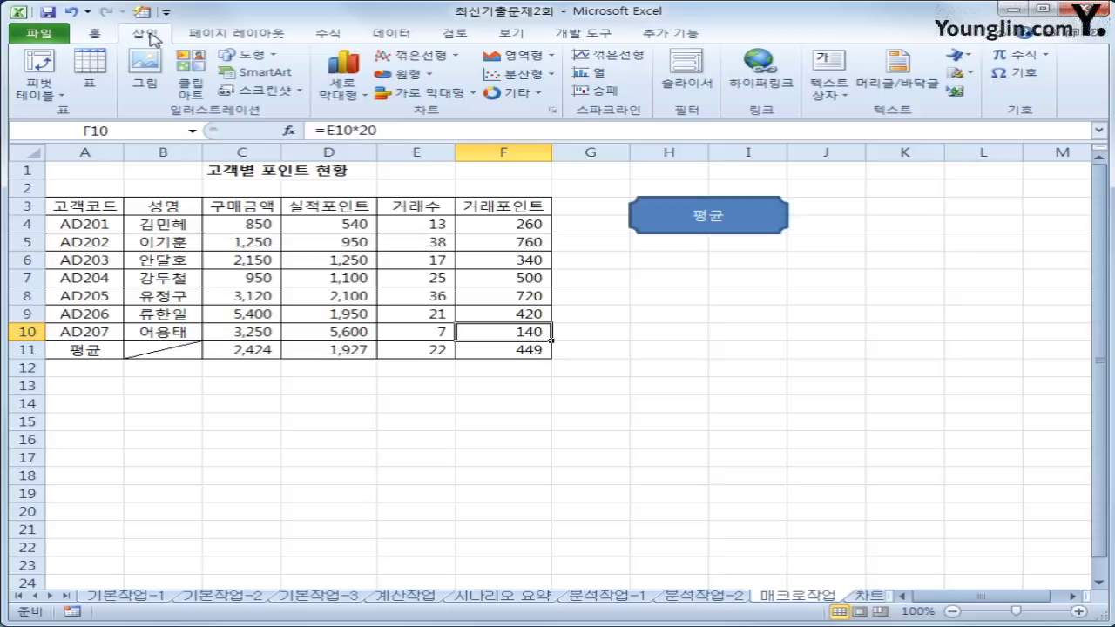
# Draw a form-control button (단추) covering cells H6:I7, below the 평균 plaque shape
pyautogui.click(568, 35)
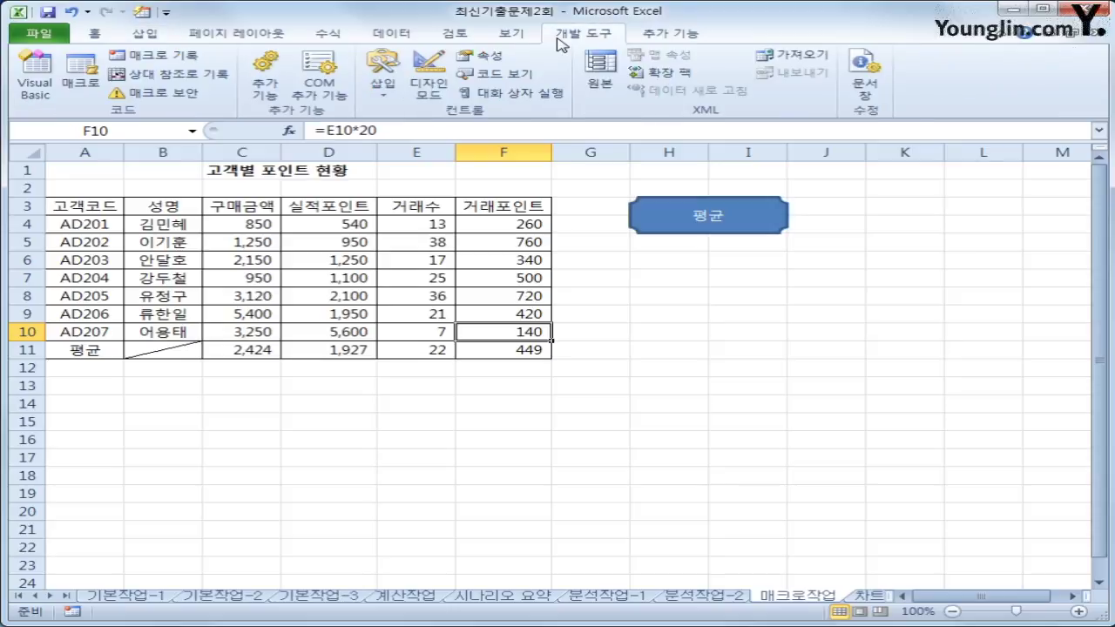
pyautogui.click(372, 97)
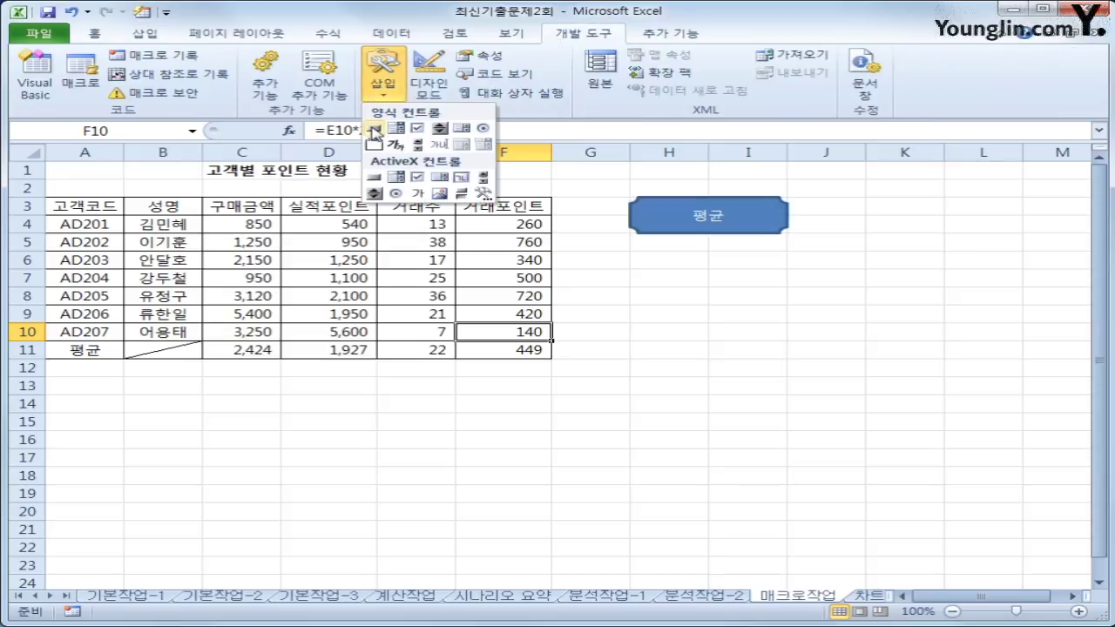
pyautogui.click(375, 130)
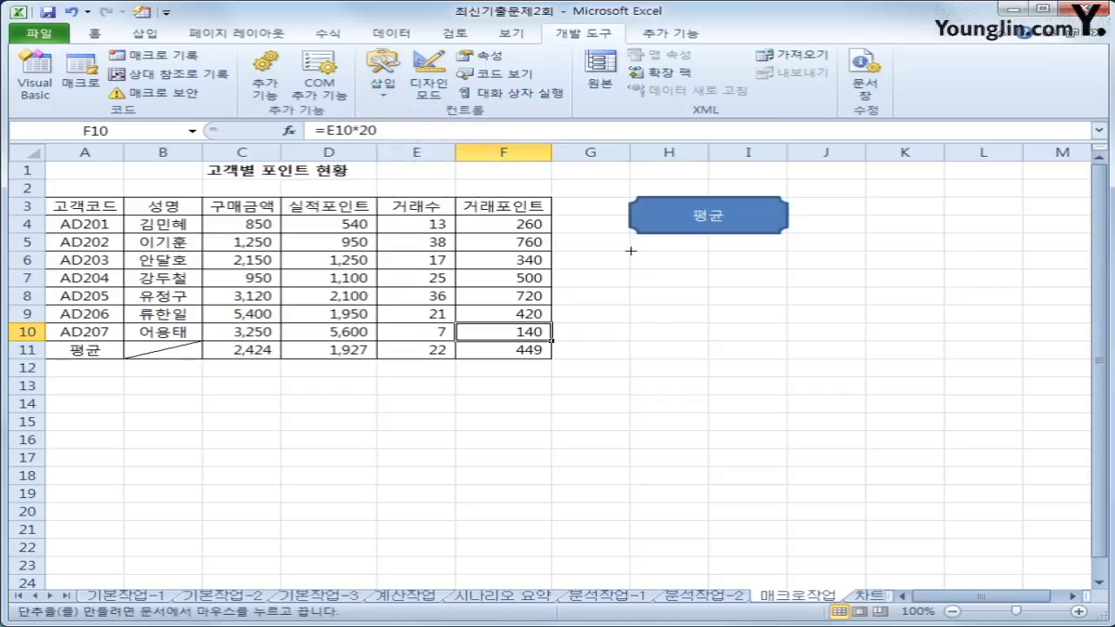
pyautogui.moveTo(630, 251)
pyautogui.mouseDown()
pyautogui.moveTo(722, 291)
pyautogui.moveTo(777, 276)
pyautogui.moveTo(770, 287)
pyautogui.mouseUp()
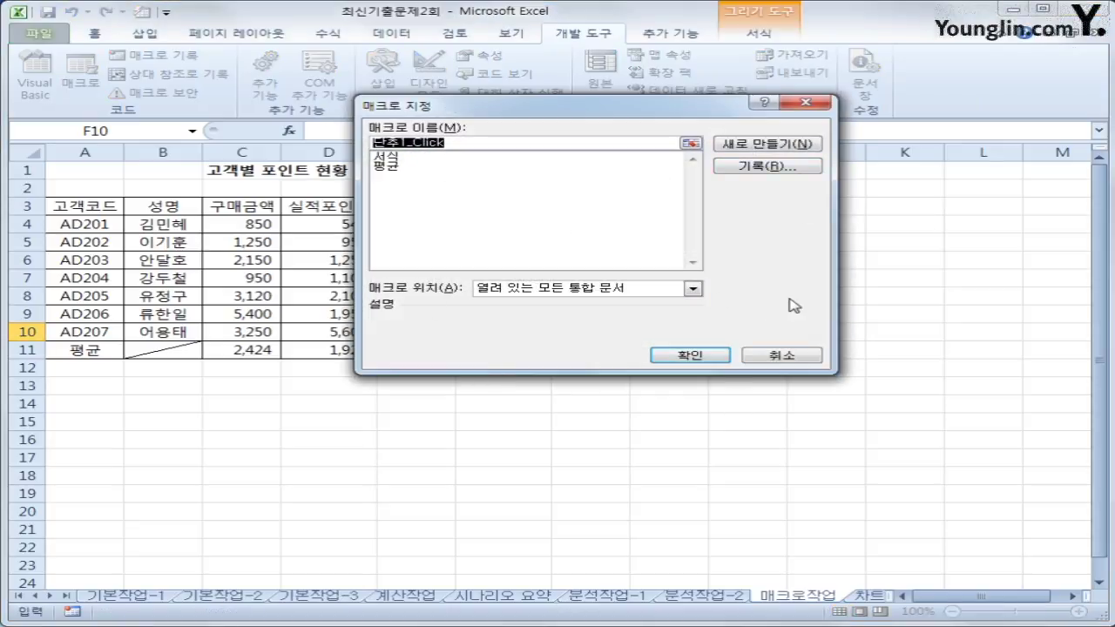
# Assign the 서식 macro to the new button and label the button 서식
pyautogui.click(418, 160)
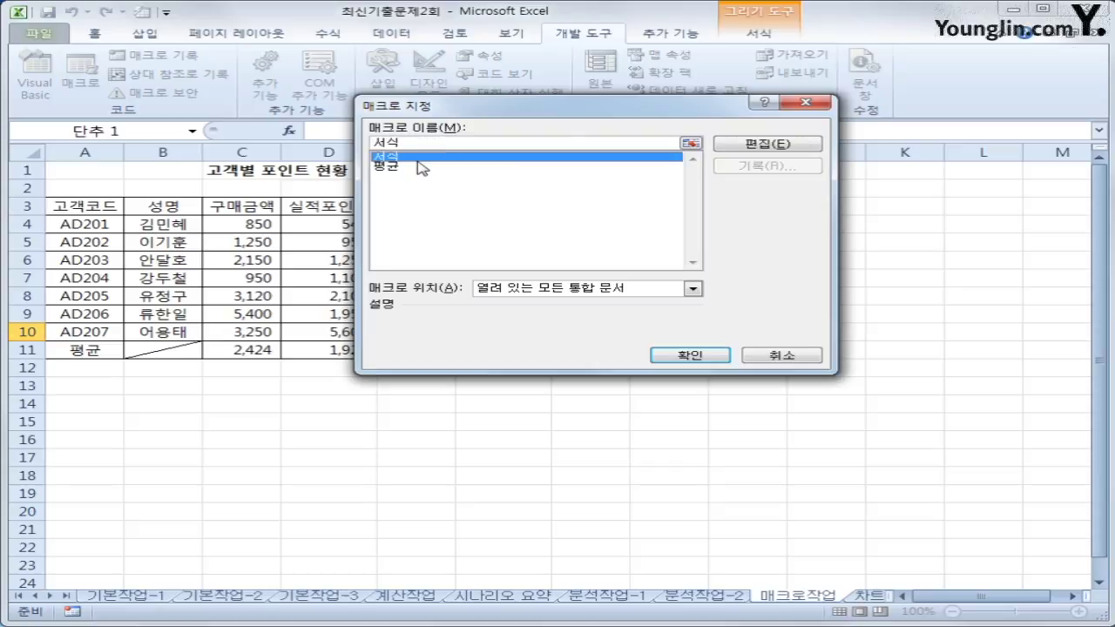
pyautogui.click(685, 355)
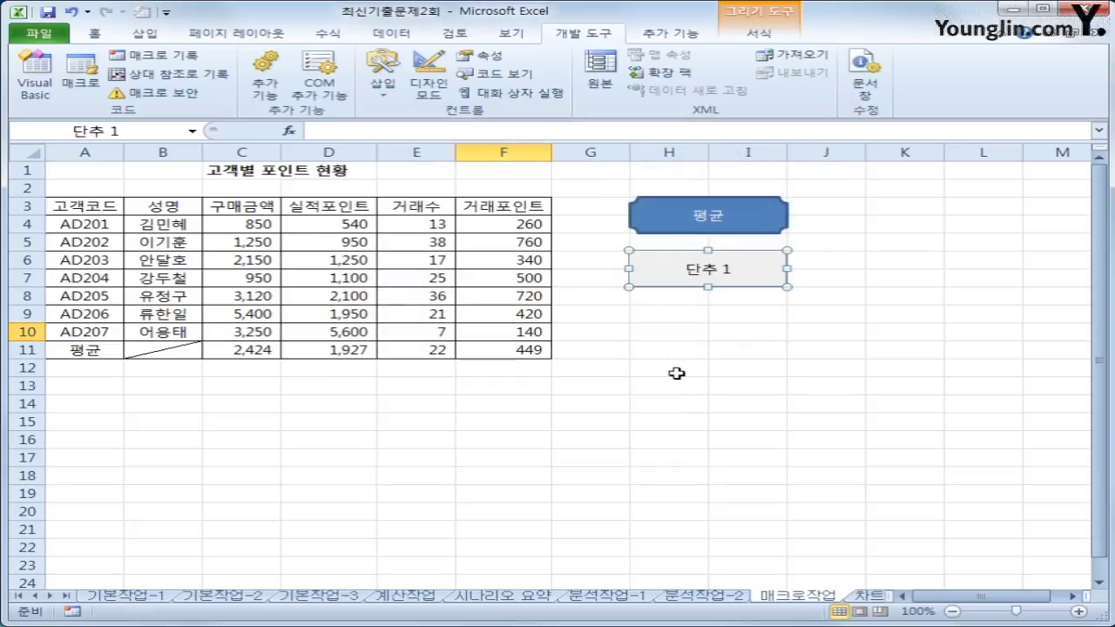
pyautogui.write('서식')
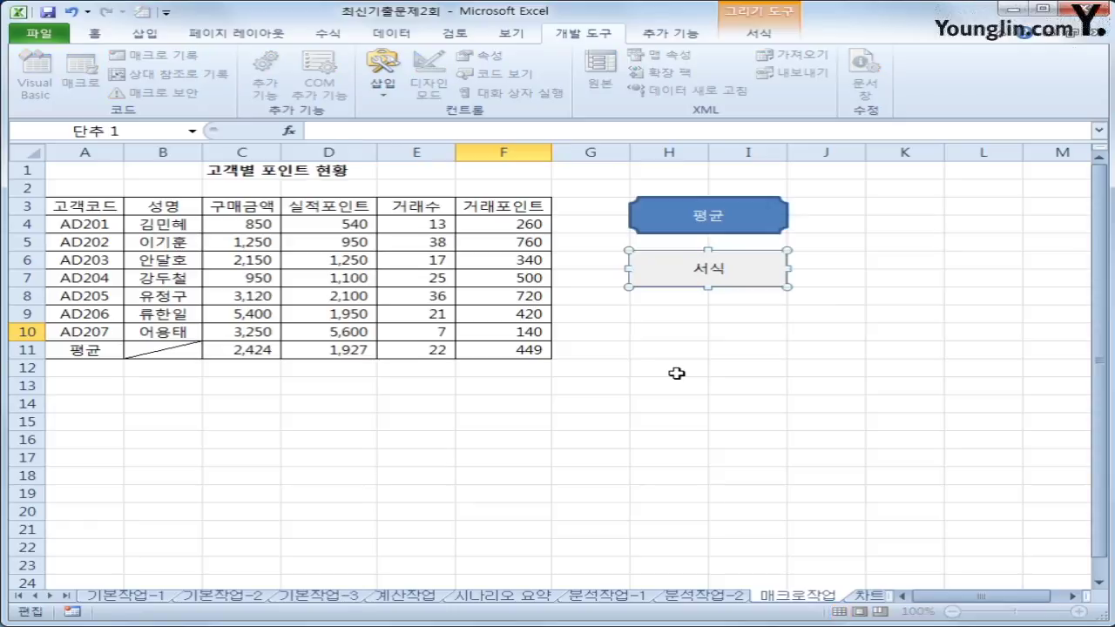
pyautogui.click(677, 372)
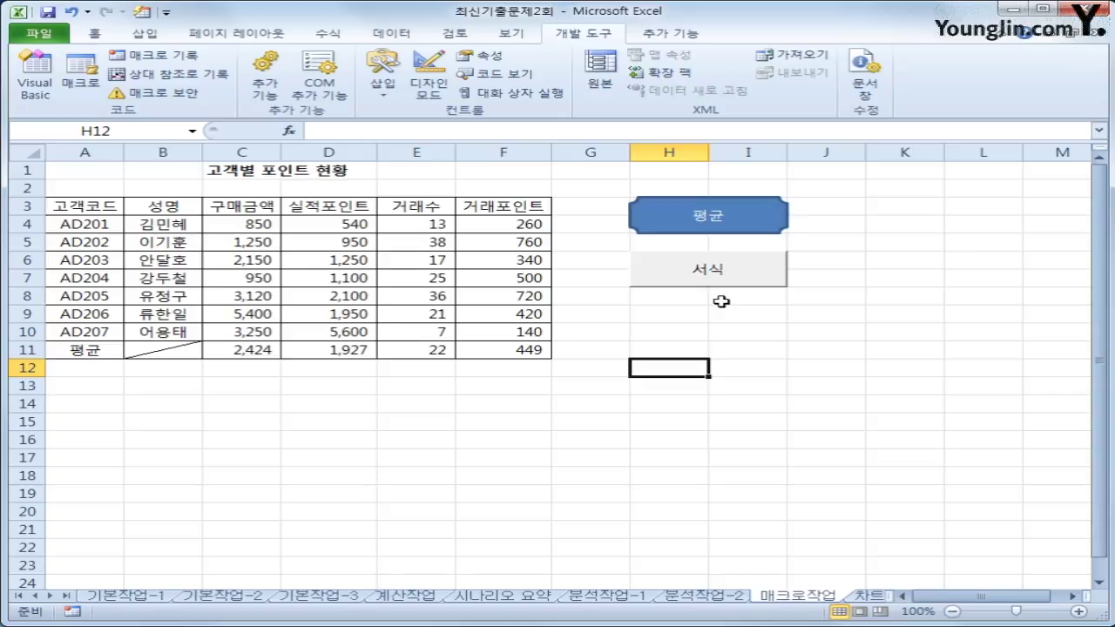
# Remove the 가슴둘레 series from the data source of the chart on the 차트작업 sheet
pyautogui.click(867, 596)
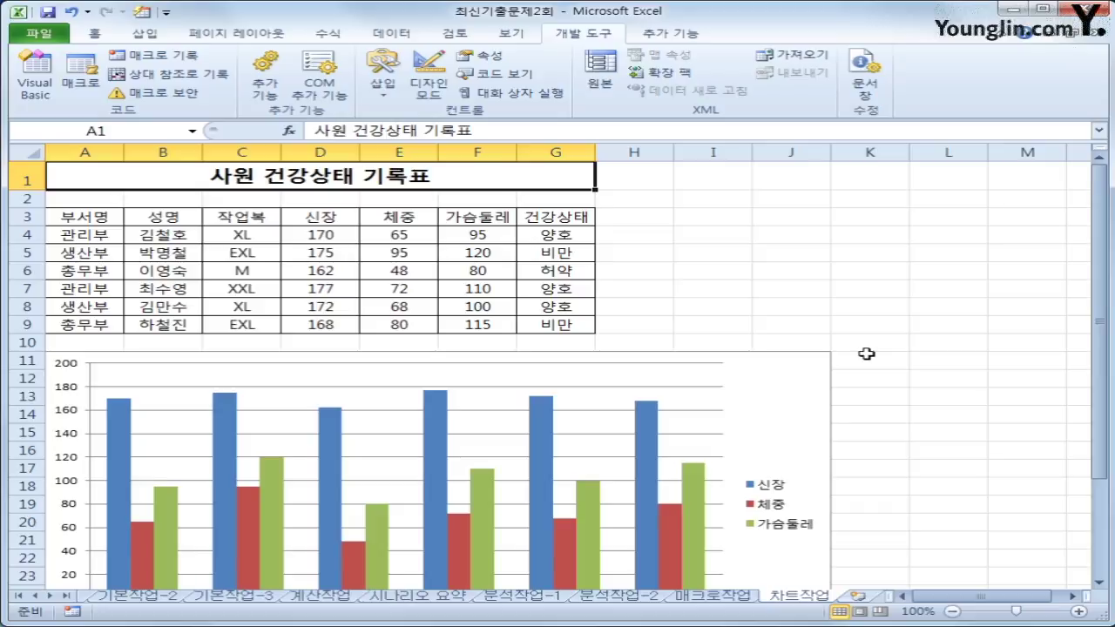
pyautogui.scroll(-2, 893, 418)
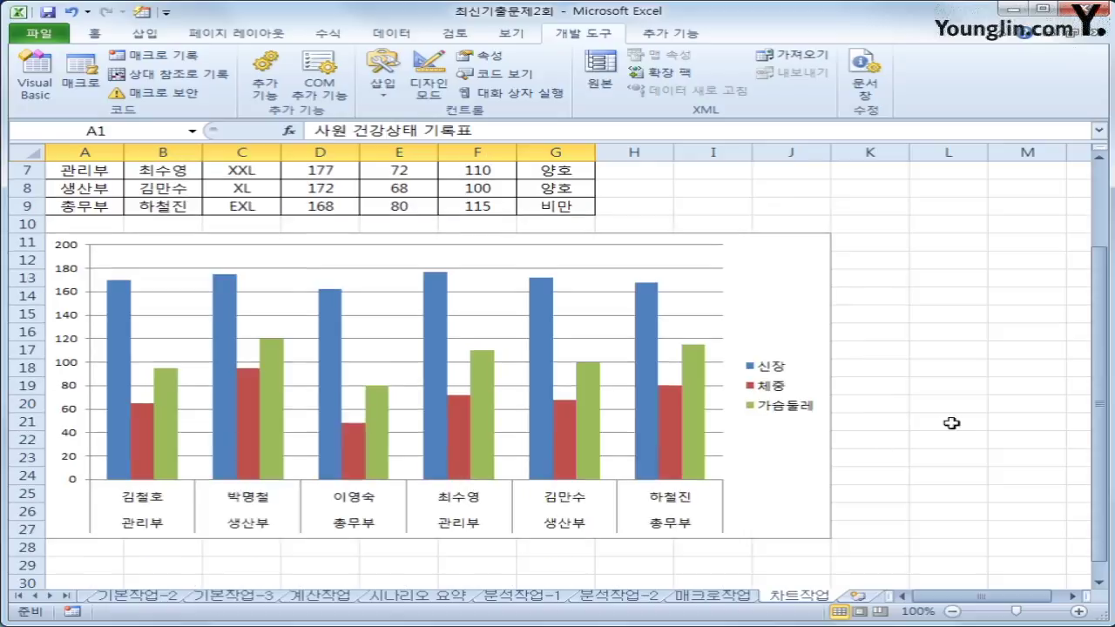
pyautogui.click(800, 304)
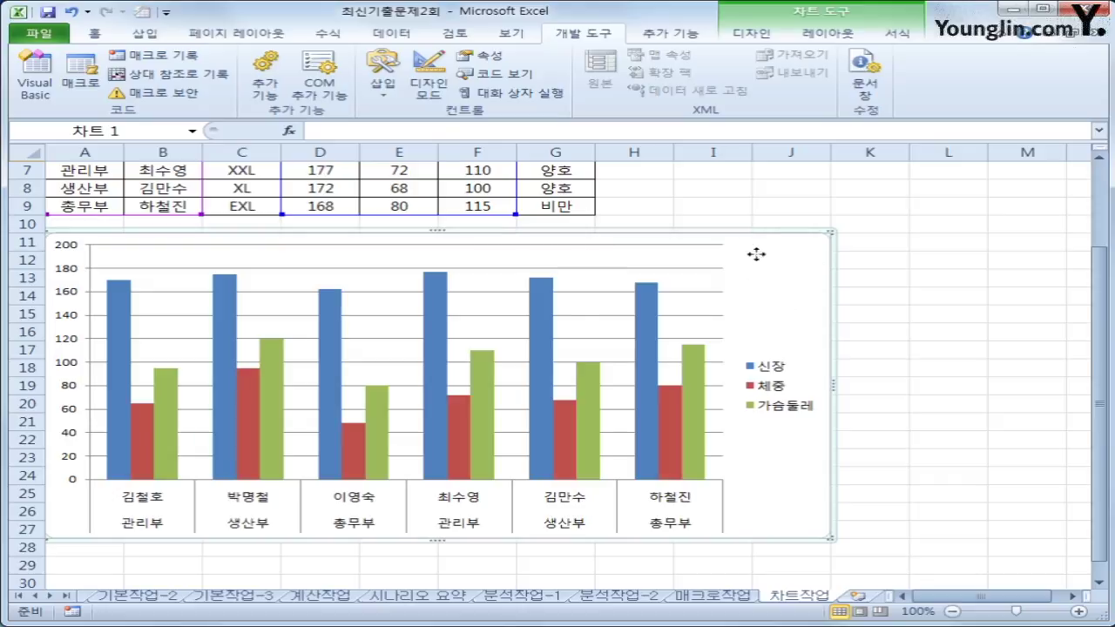
pyautogui.rightClick(446, 162)
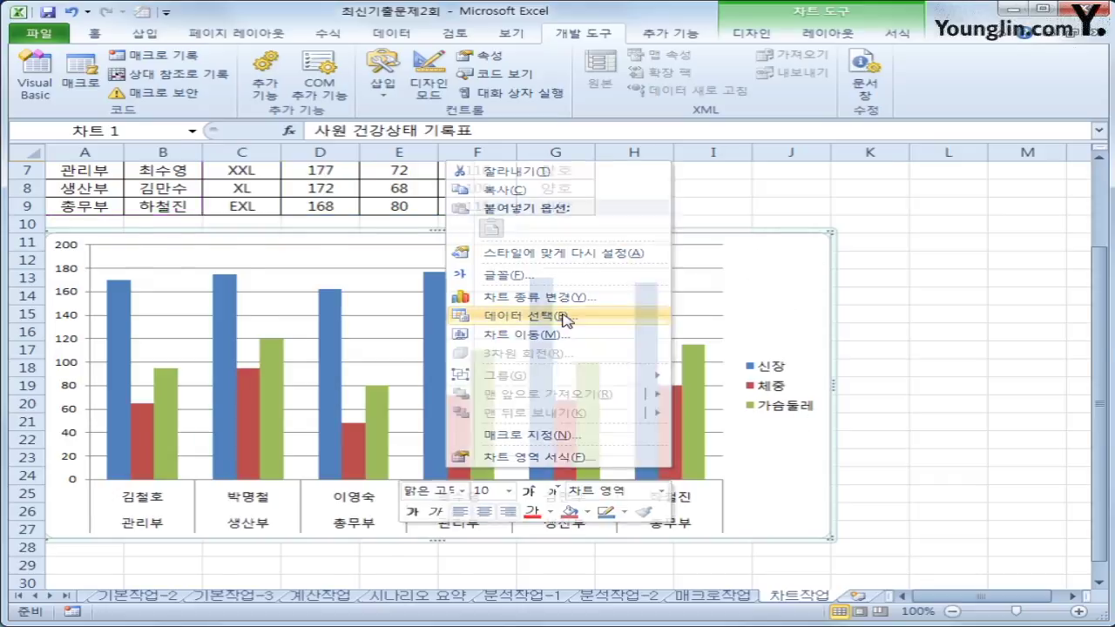
pyautogui.click(563, 319)
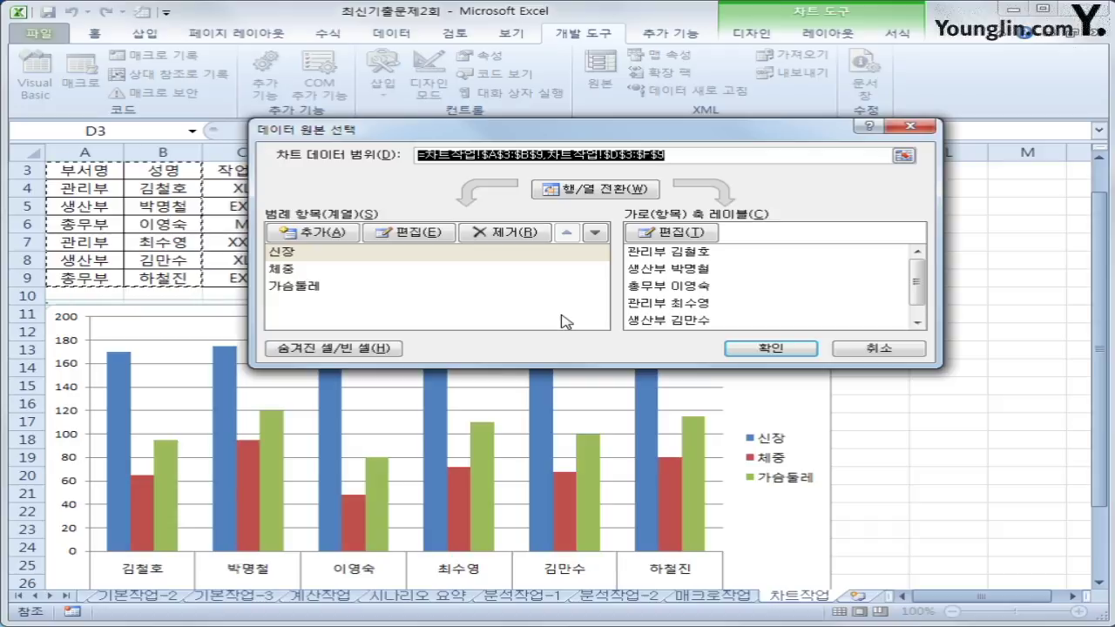
pyautogui.click(306, 289)
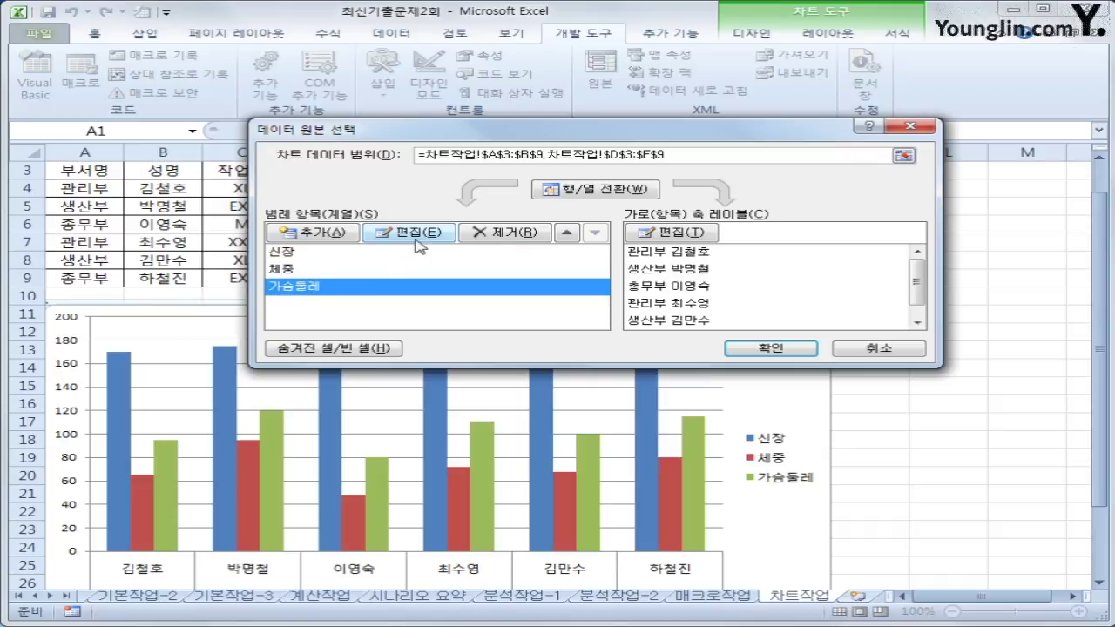
pyautogui.click(494, 235)
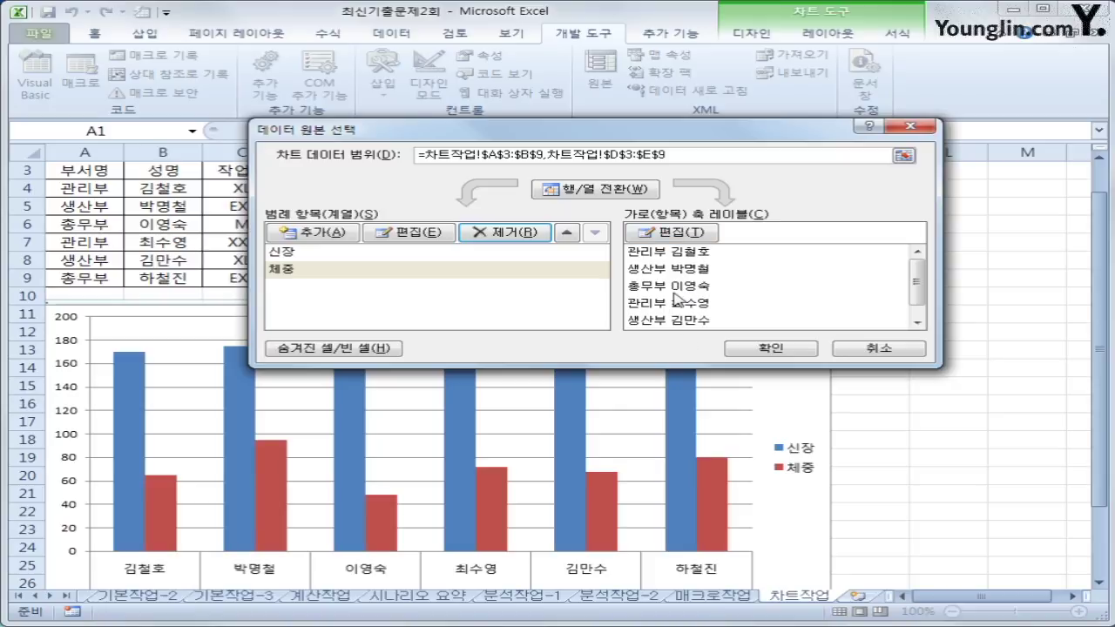
# Set the chart's horizontal axis label range to cells B4:B9 so it uses only the 성명 column
pyautogui.click(670, 233)
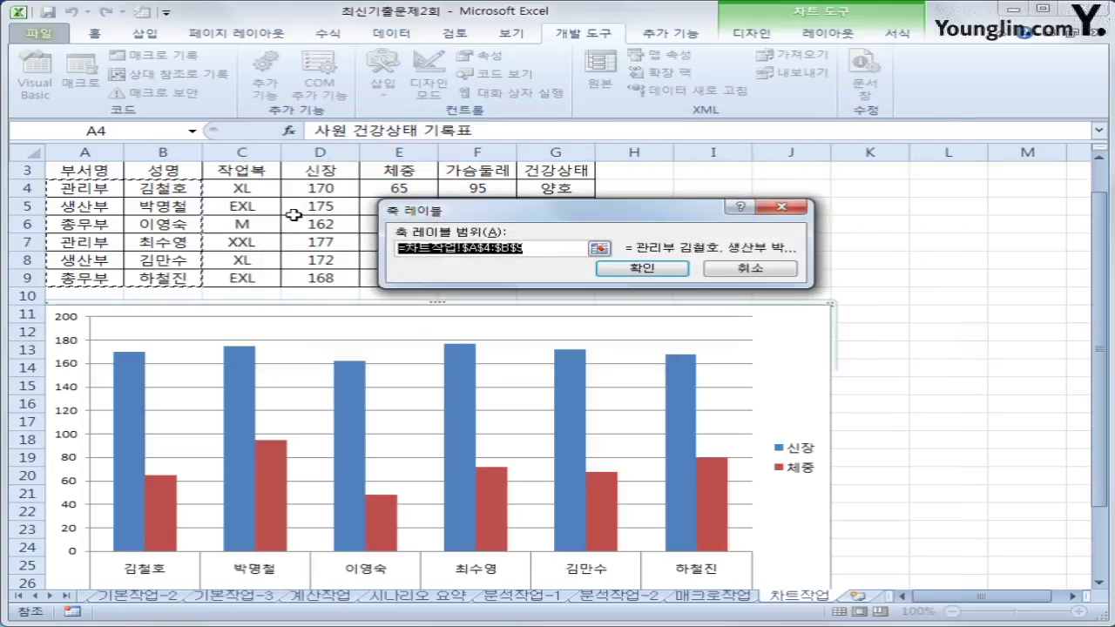
pyautogui.moveTo(174, 186); pyautogui.dragTo(174, 277)
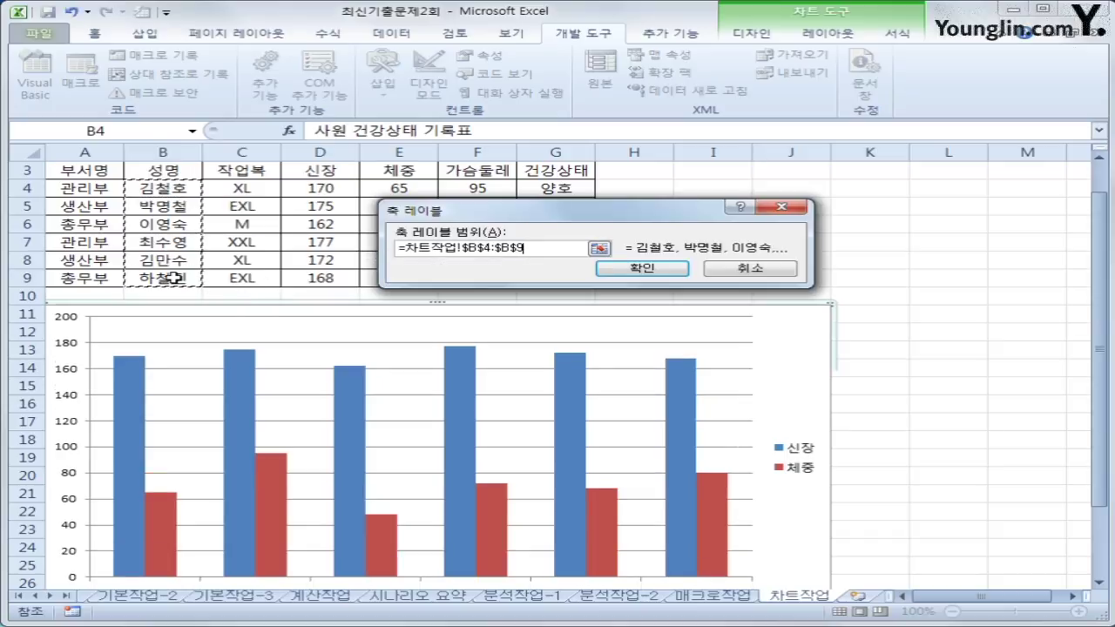
pyautogui.click(641, 268)
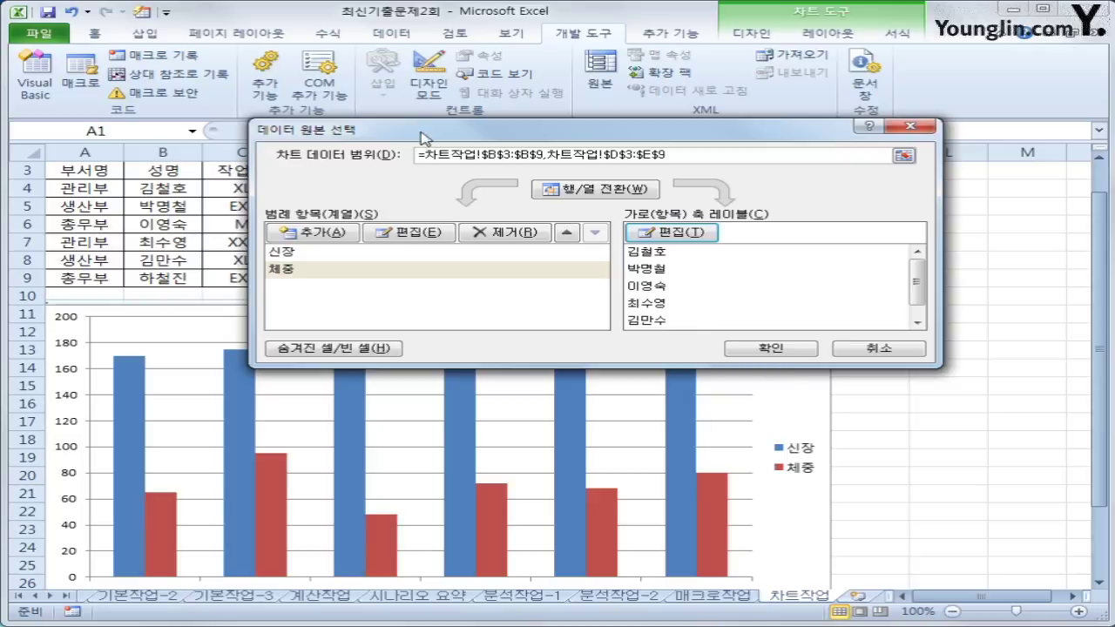
pyautogui.click(782, 357)
# Change the chart type to clustered bar (묶은 가로 막대형)
pyautogui.scroll(-2, 876, 373)
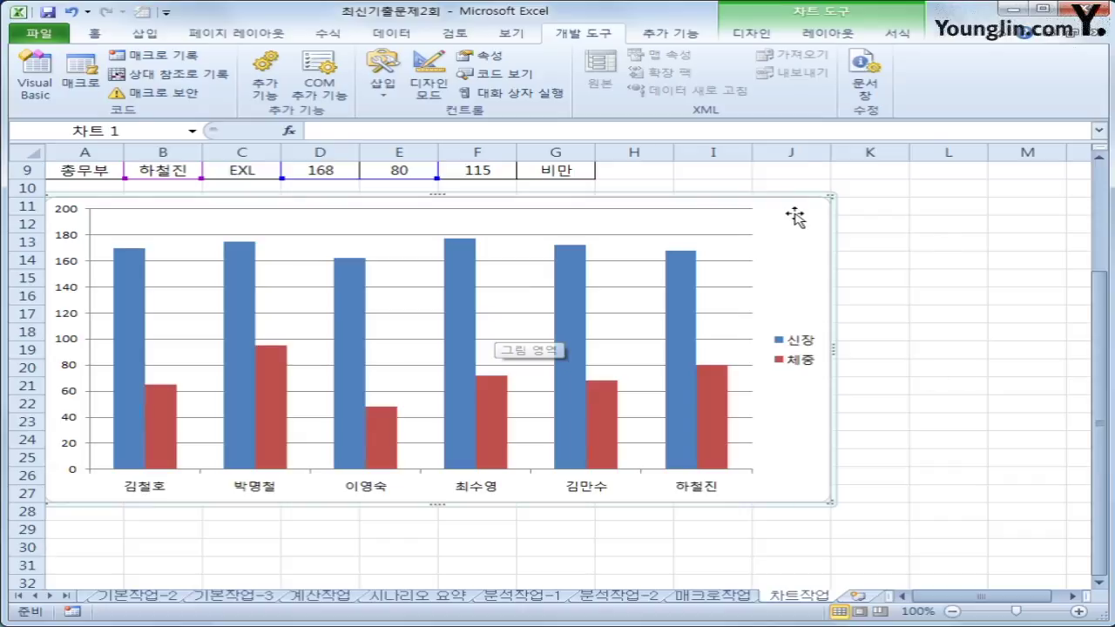
pyautogui.rightClick(446, 474)
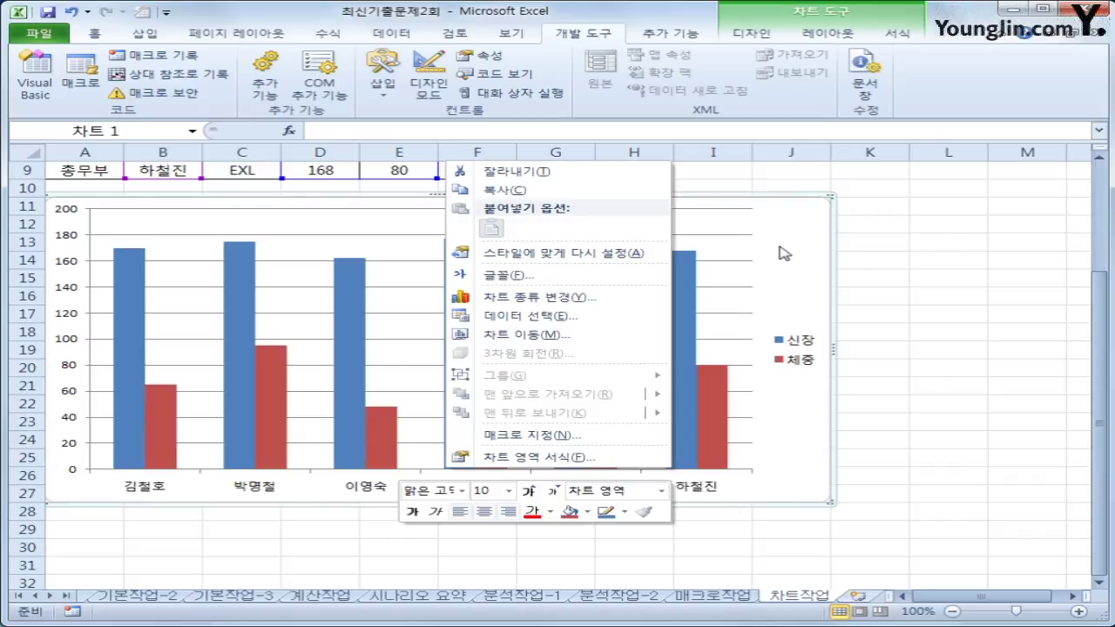
pyautogui.click(624, 297)
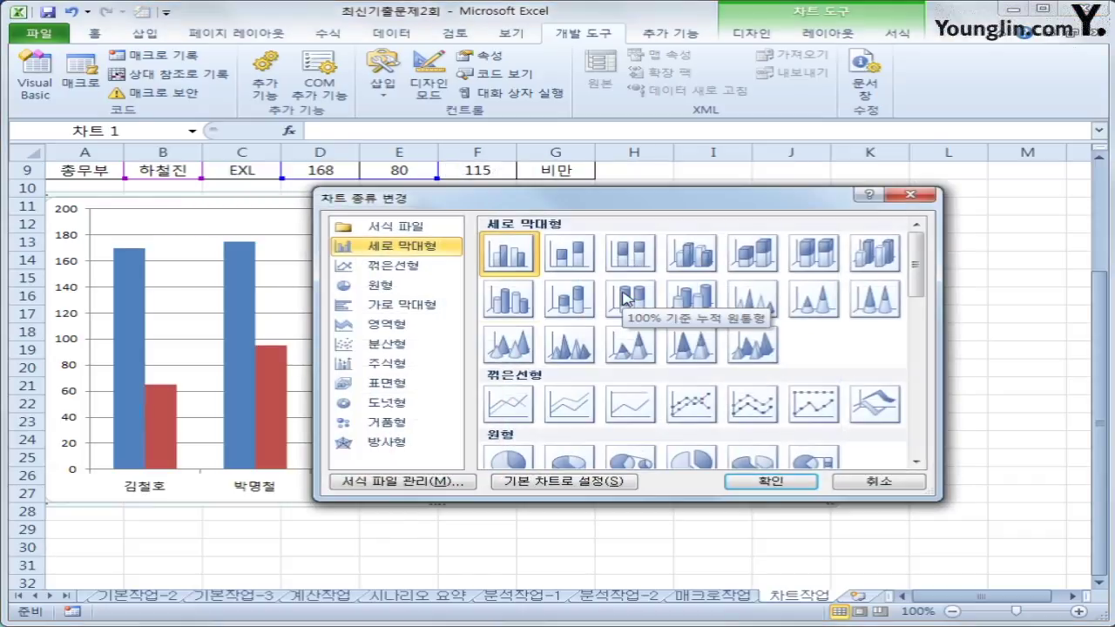
pyautogui.click(400, 304)
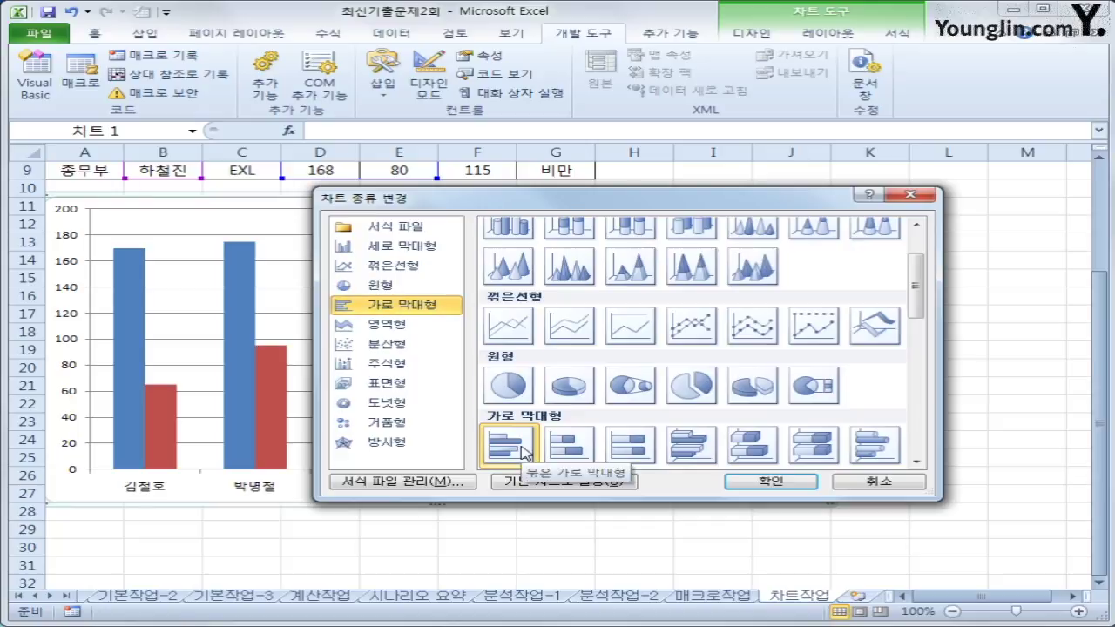
pyautogui.click(747, 482)
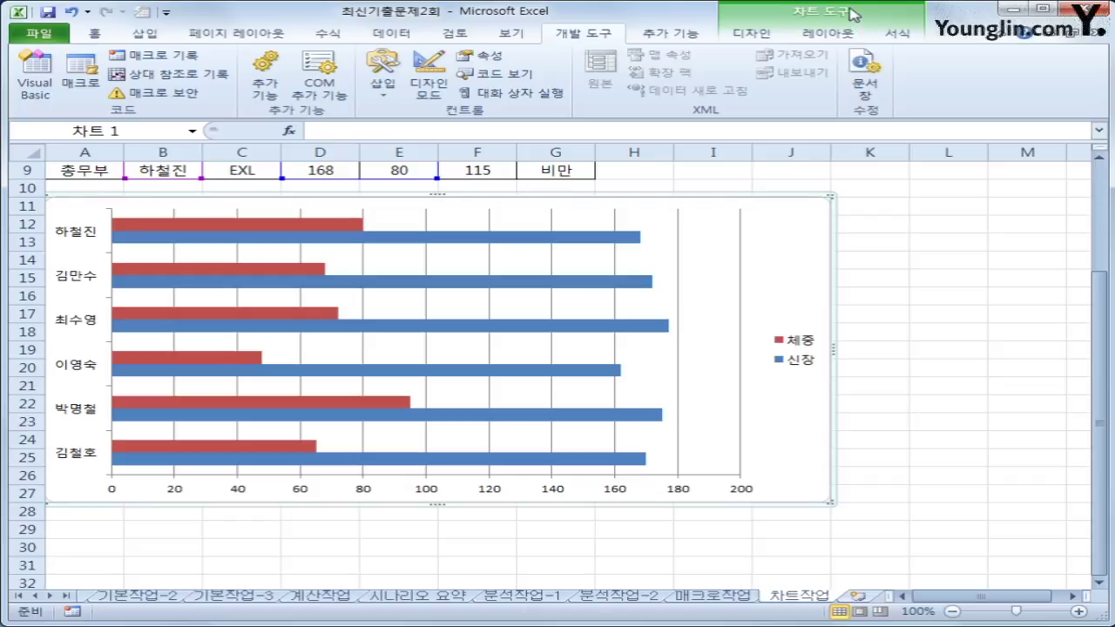
# Add a chart title above the chart (차트 위) reading 사원 건강상태
pyautogui.click(831, 34)
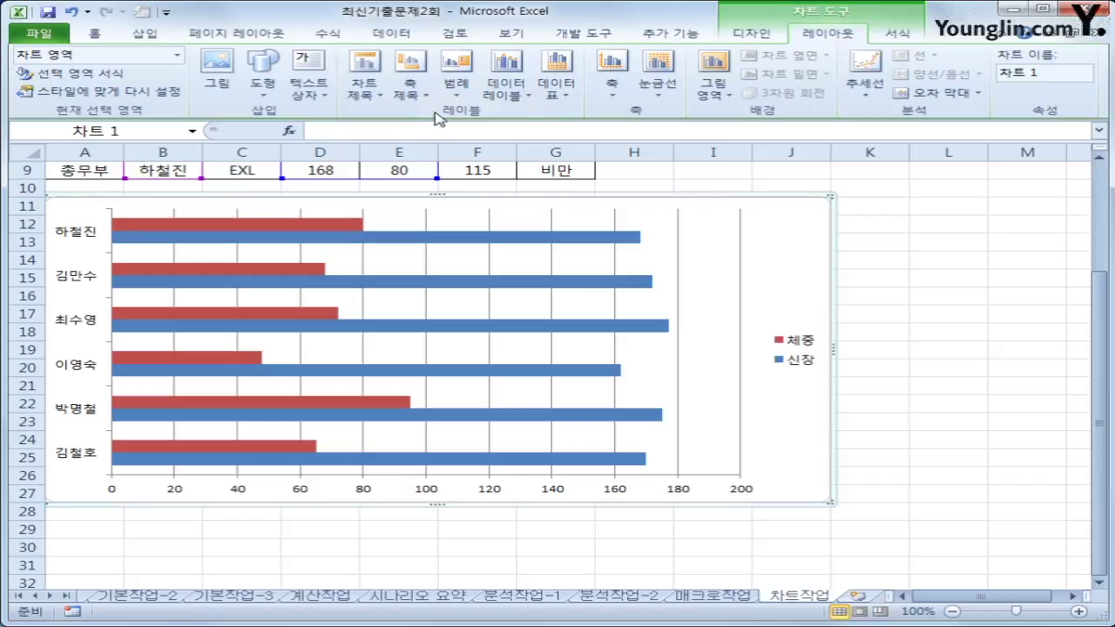
pyautogui.click(366, 101)
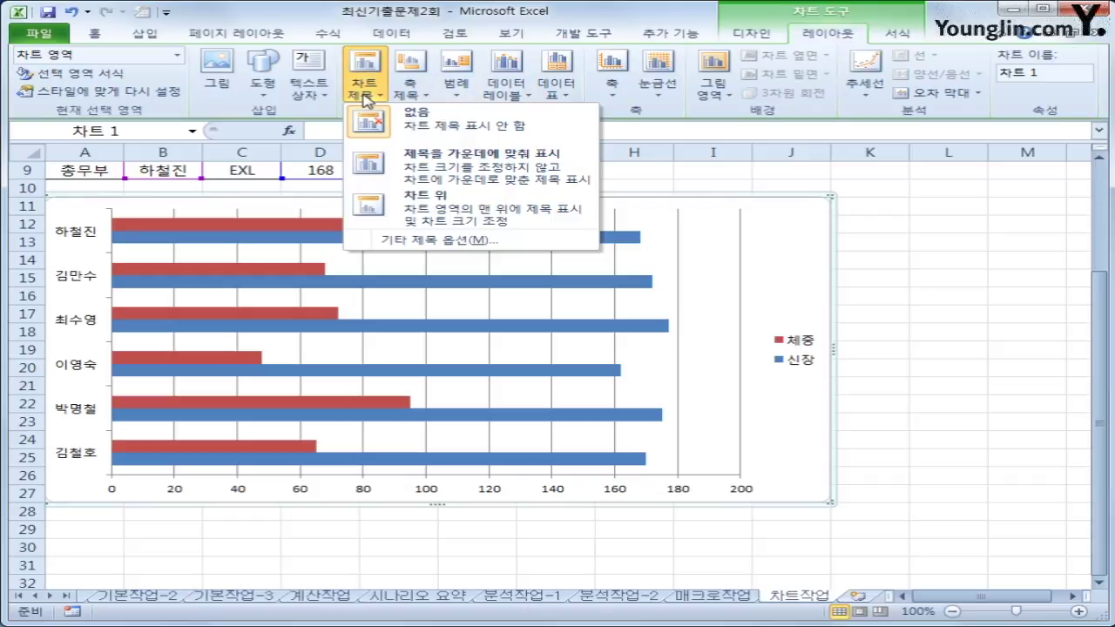
pyautogui.click(440, 213)
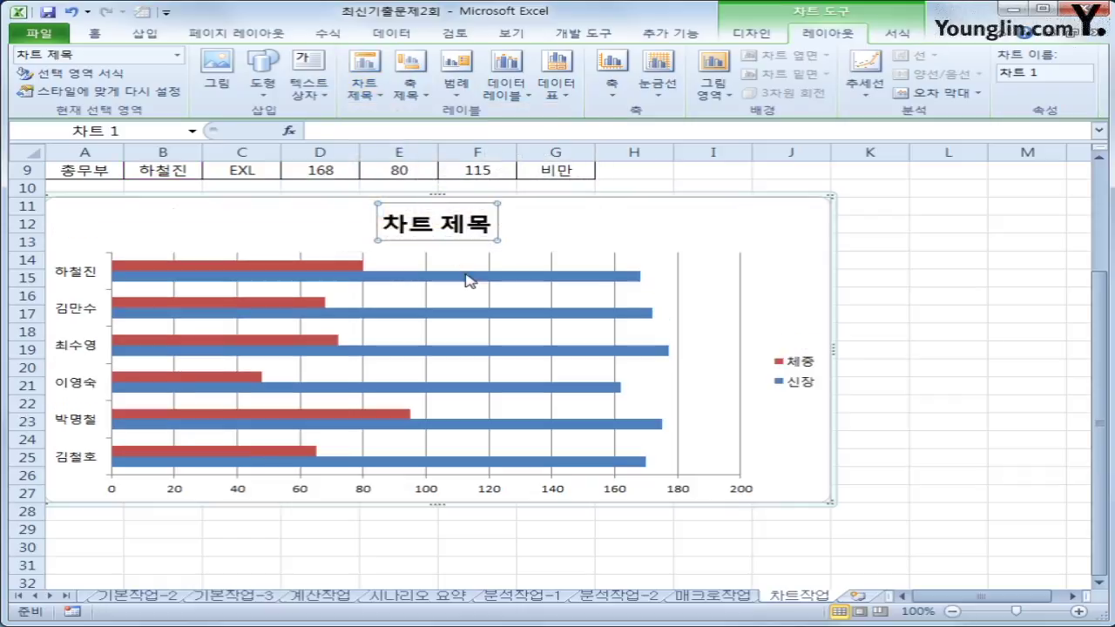
pyautogui.moveTo(383, 223); pyautogui.dragTo(488, 223)
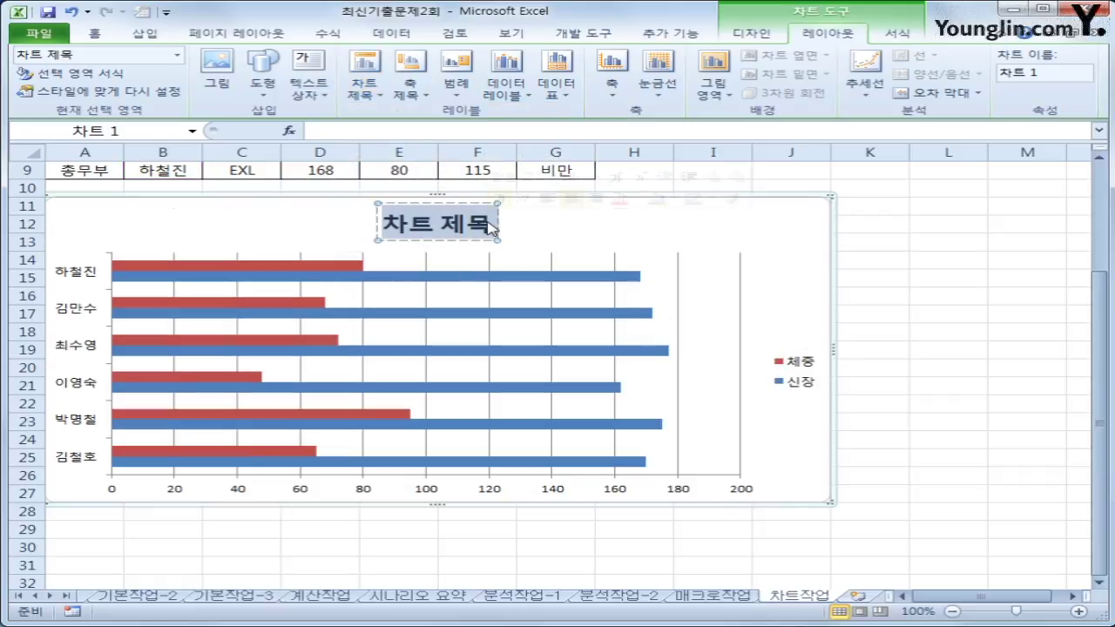
pyautogui.write('사')
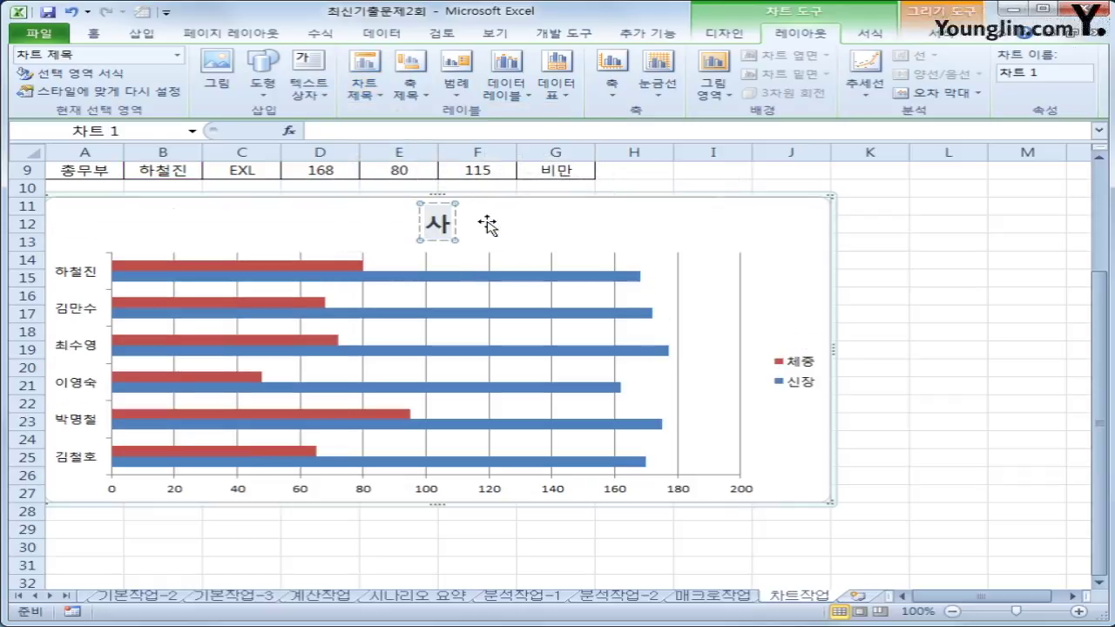
pyautogui.write('원 건가강상태')
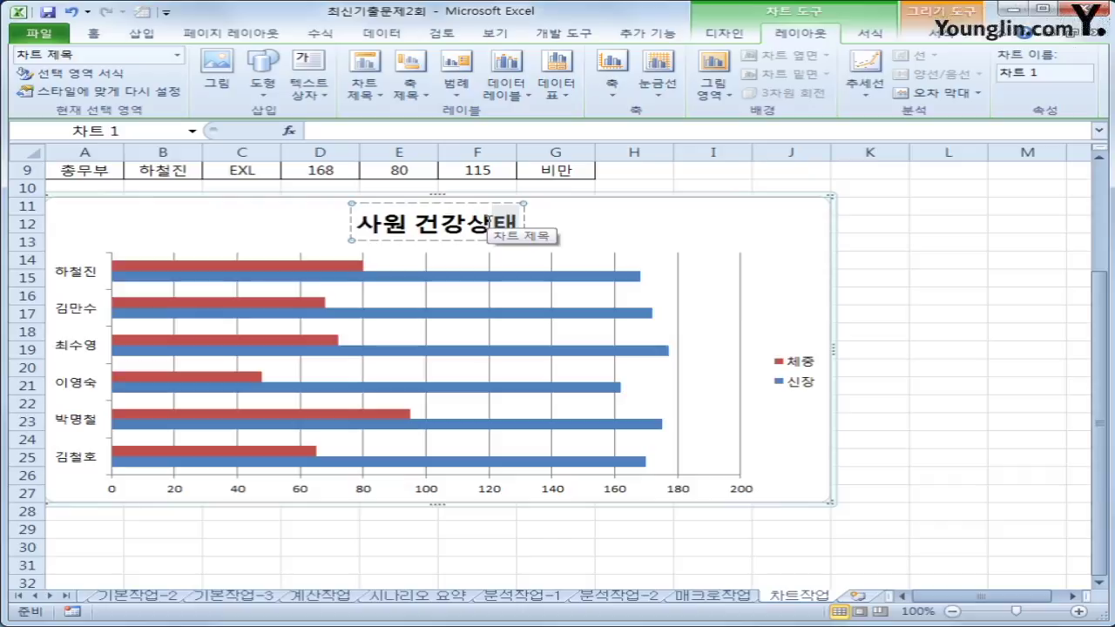
pyautogui.click(487, 206)
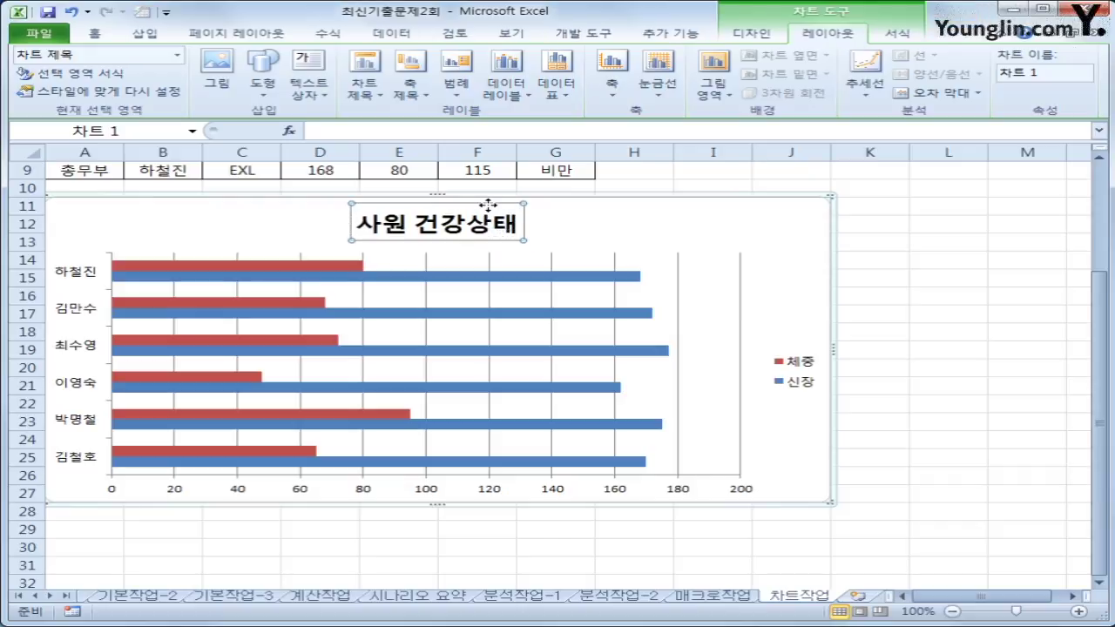
# Format the chart title in the 굴림 font, one size step larger and without bold
pyautogui.rightClick(489, 207)
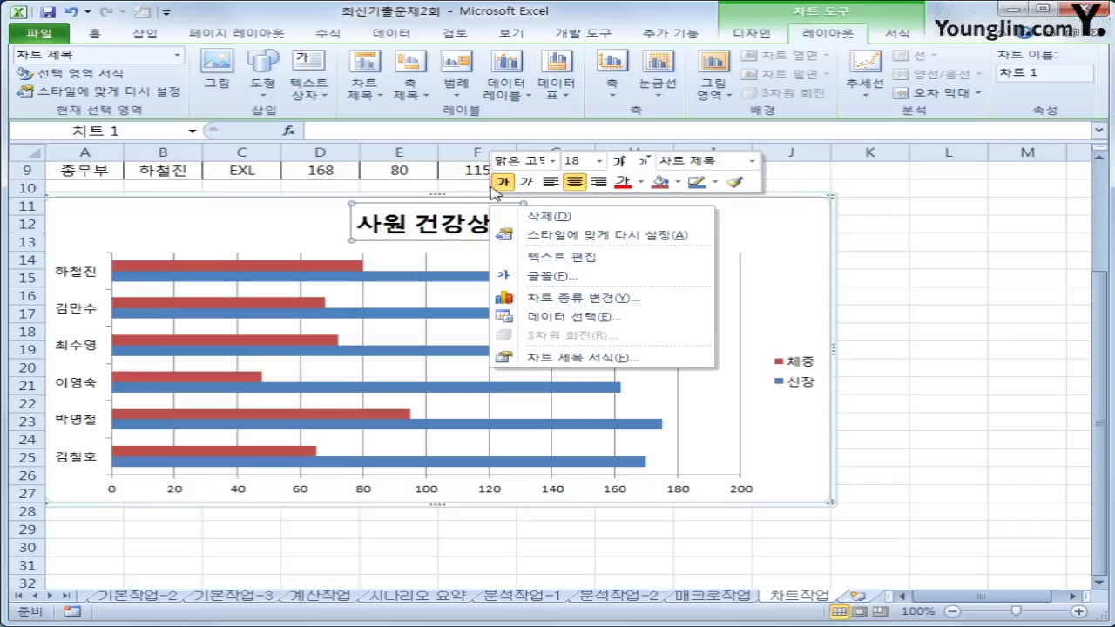
pyautogui.click(552, 160)
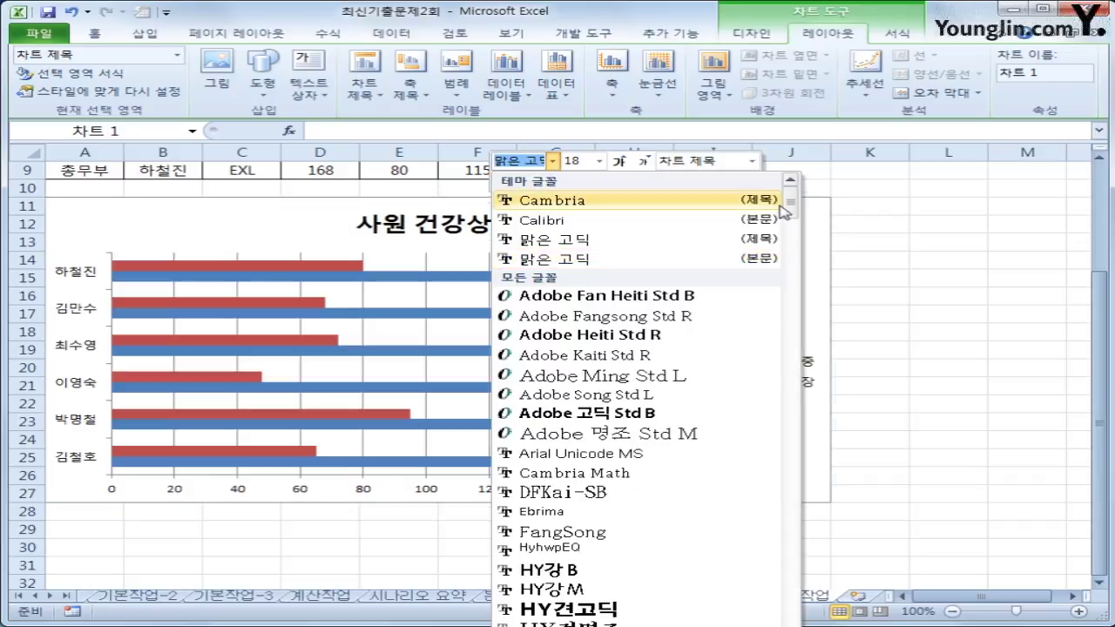
pyautogui.moveTo(788, 207); pyautogui.dragTo(769, 317)
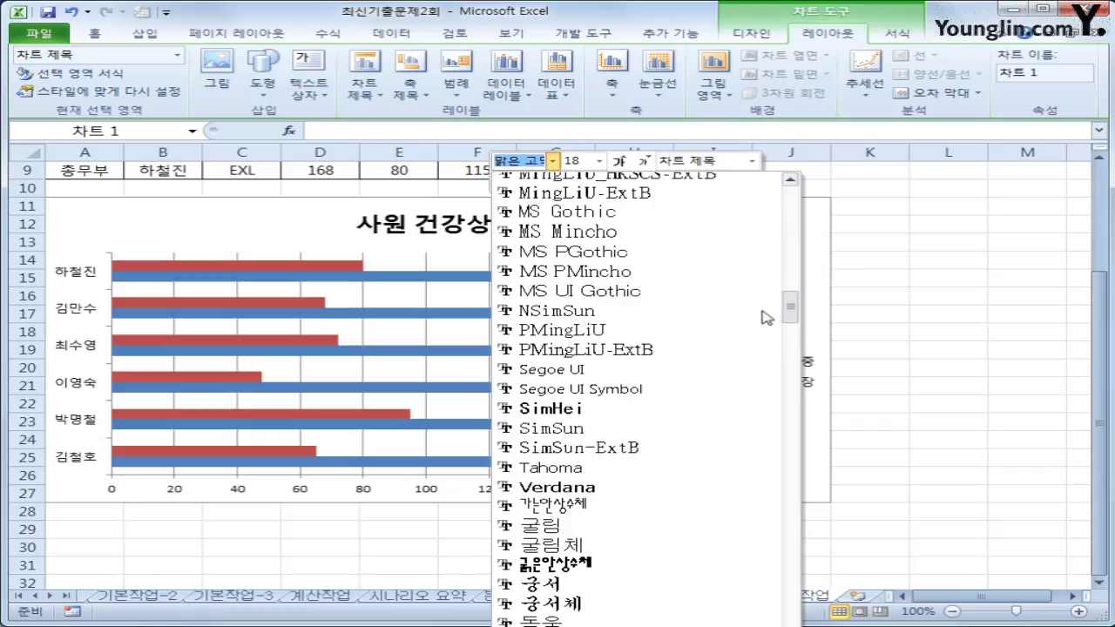
pyautogui.click(522, 529)
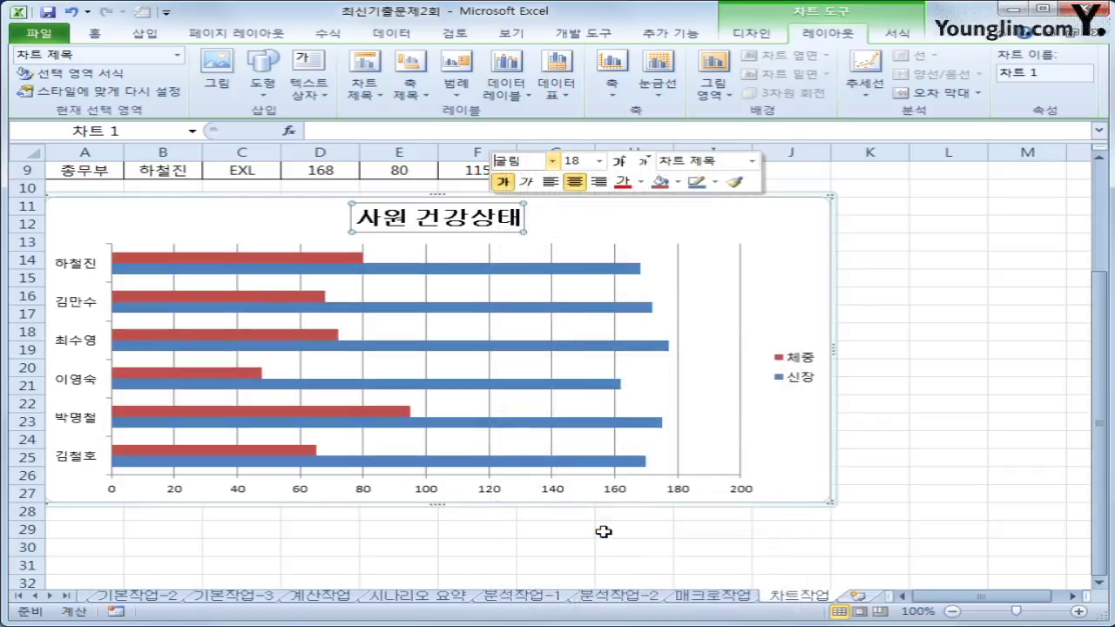
pyautogui.click(619, 162)
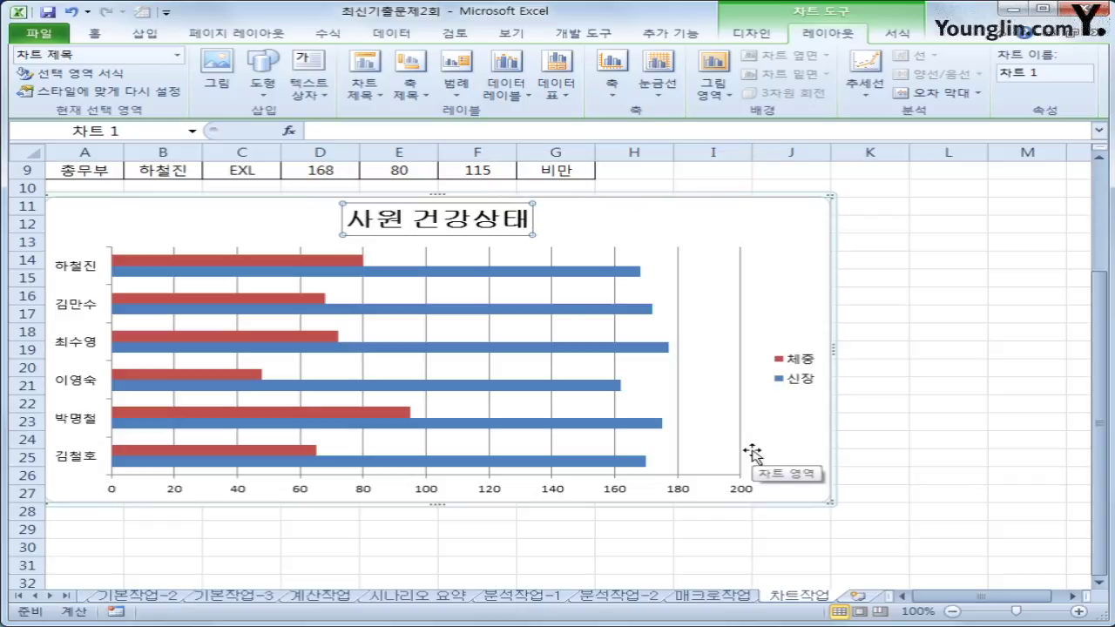
# Add a primary vertical axis title with vertical text (세로 제목) reading 성명
pyautogui.click(811, 259)
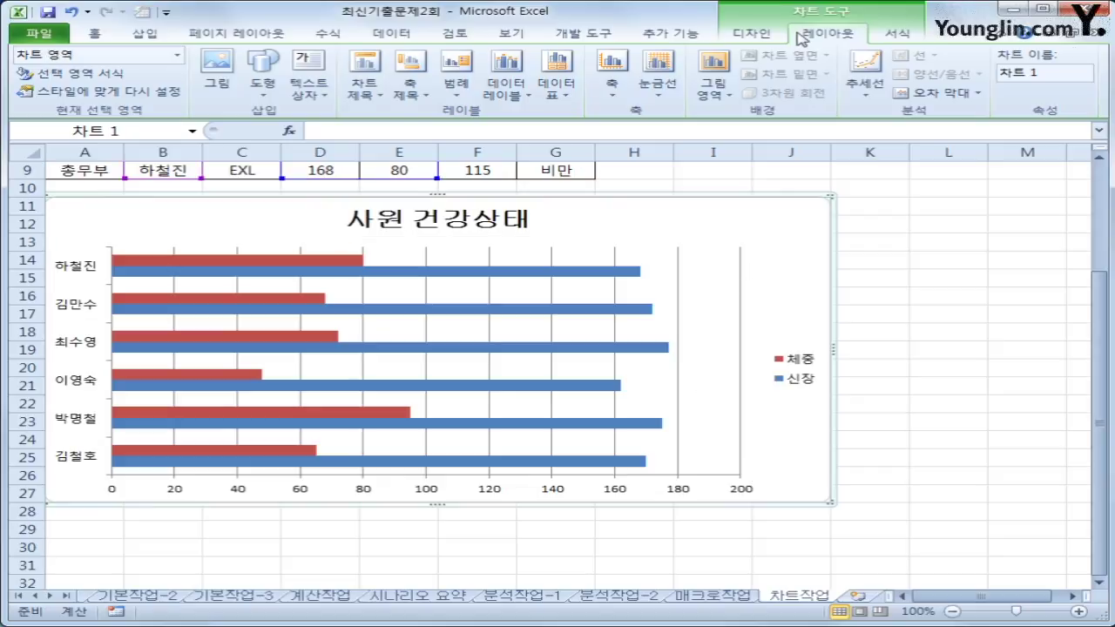
pyautogui.click(405, 98)
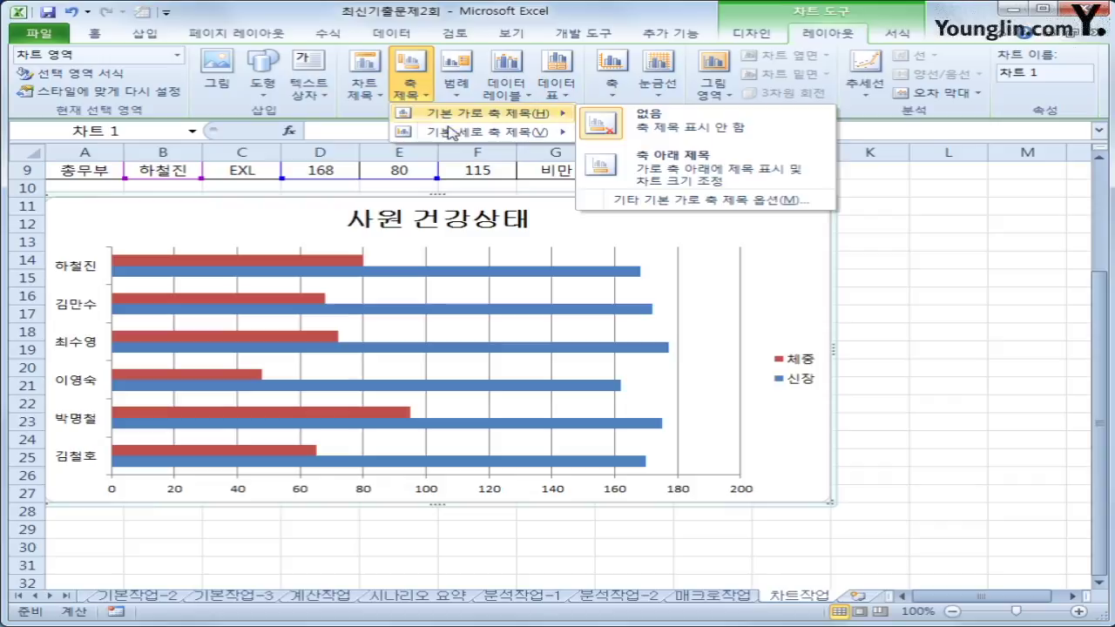
pyautogui.moveTo(448, 135)
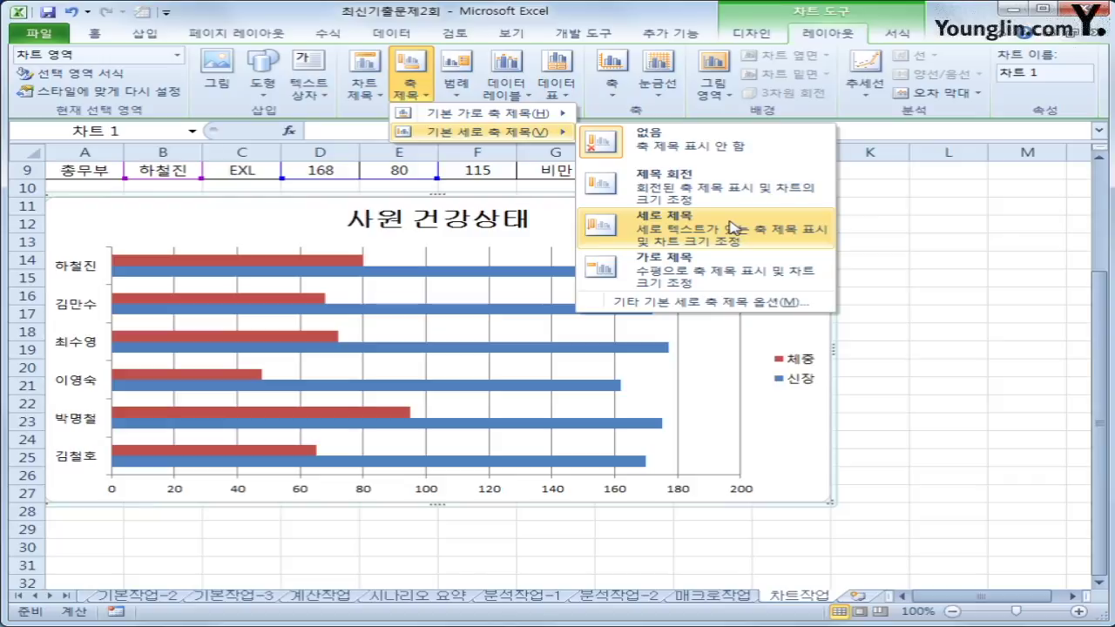
pyautogui.click(731, 228)
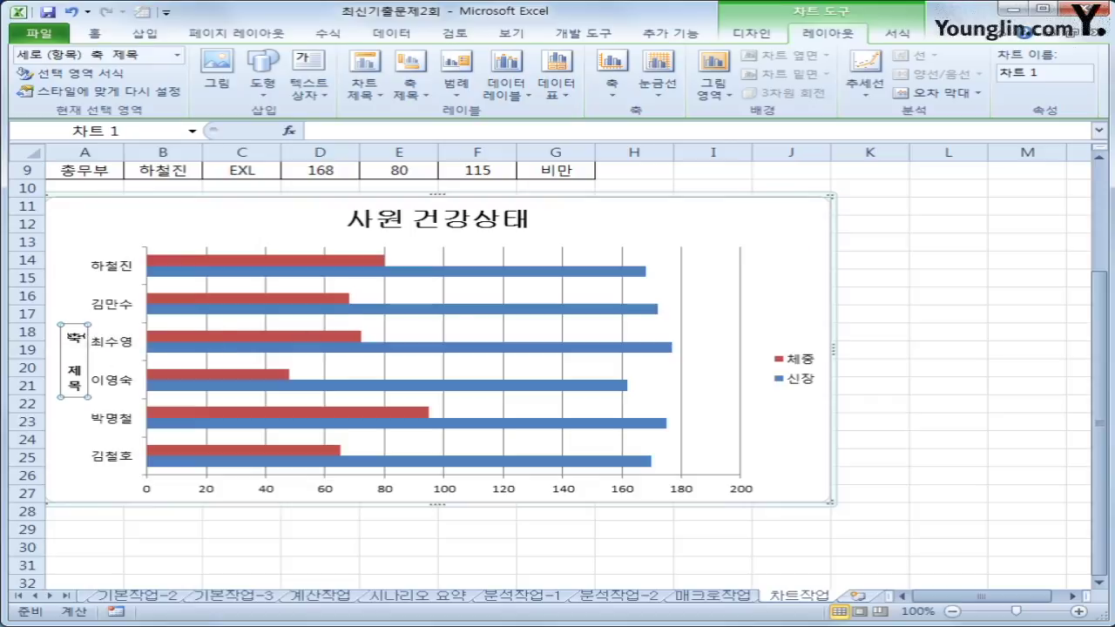
pyautogui.moveTo(75, 334); pyautogui.dragTo(63, 384)
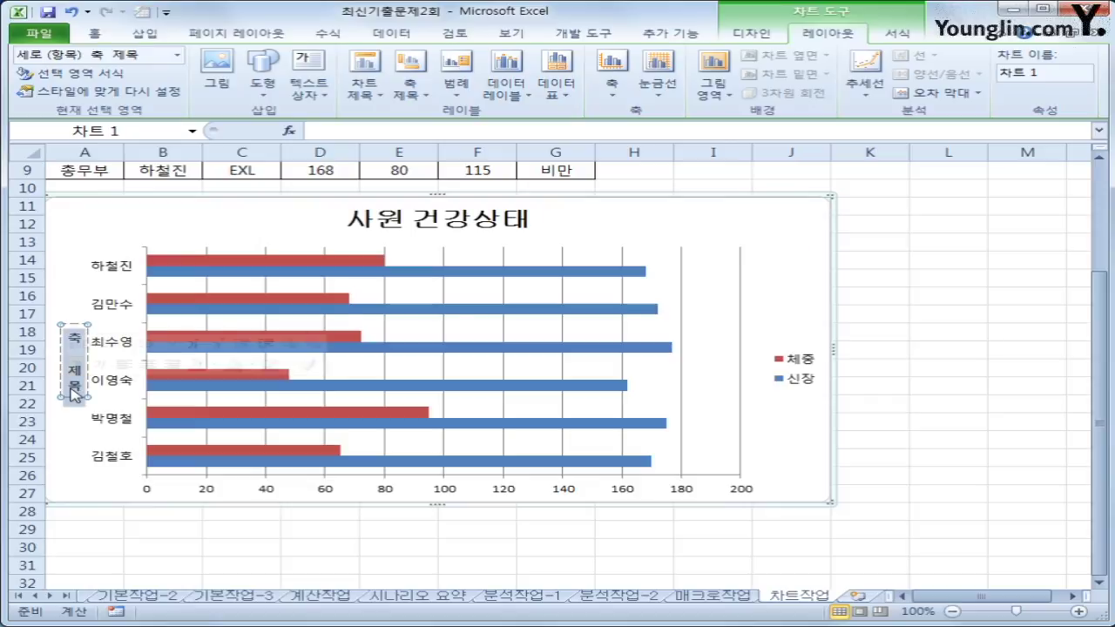
pyautogui.write('성명')
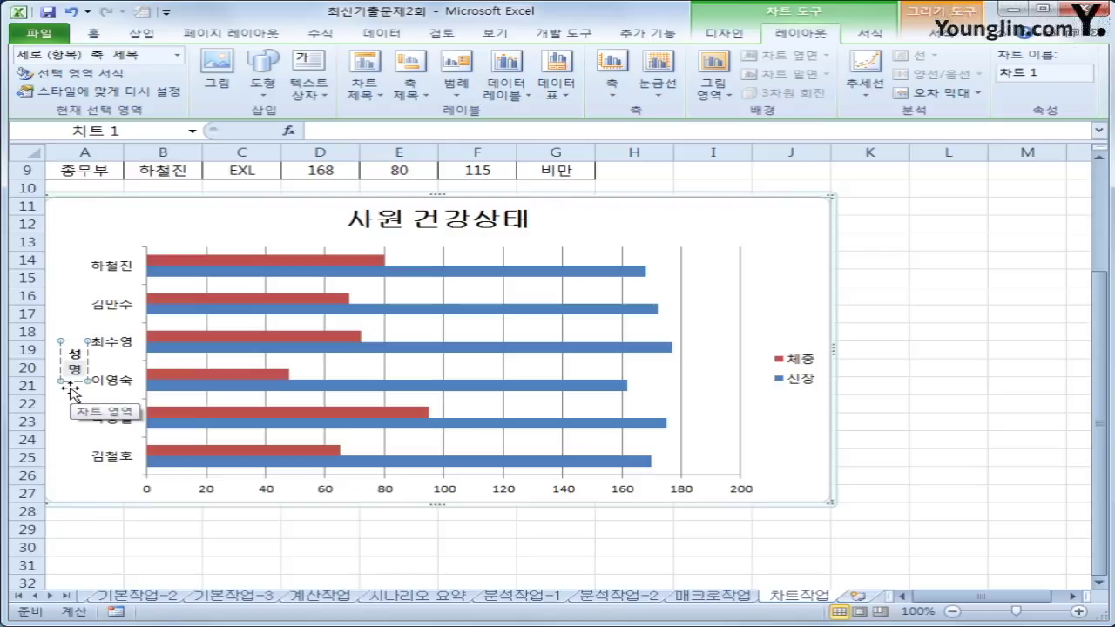
# Set the horizontal value axis to a fixed minimum of 40
pyautogui.click(209, 493)
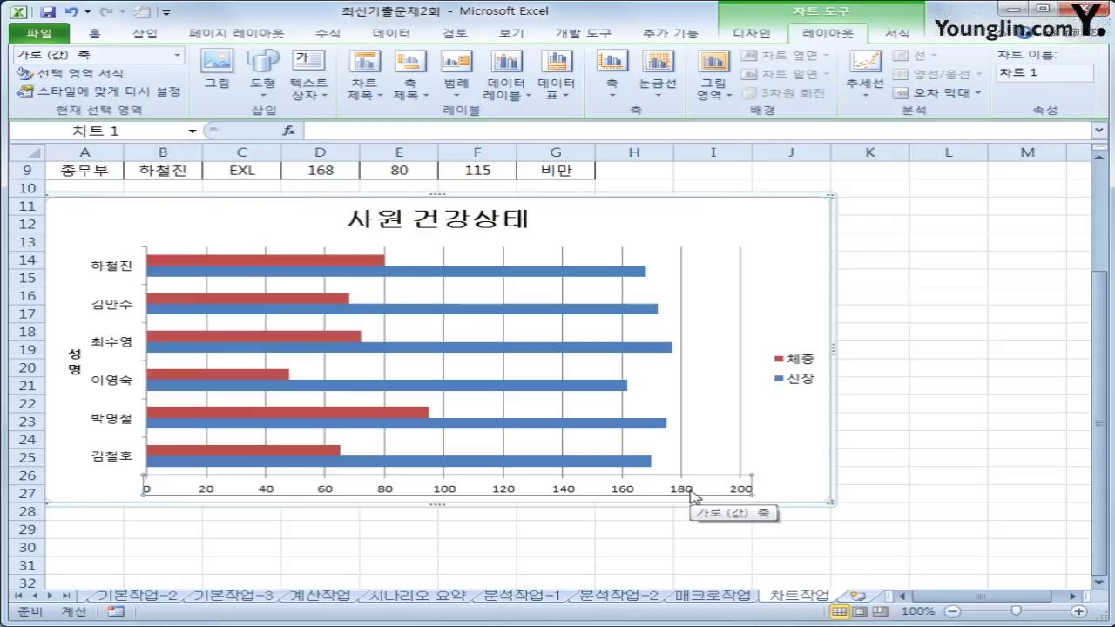
pyautogui.rightClick(652, 493)
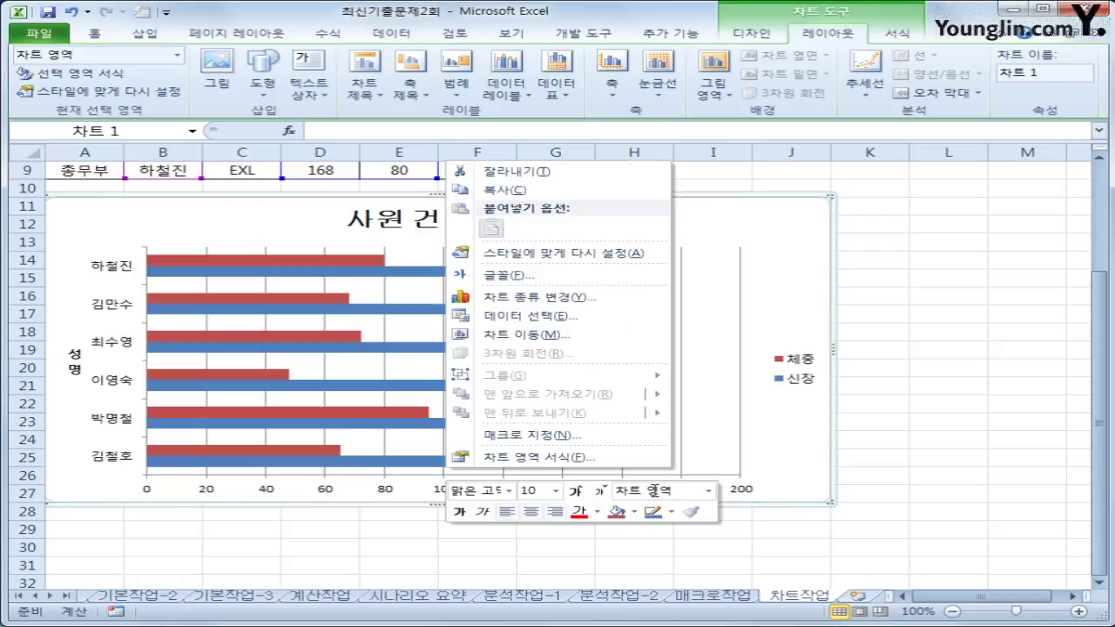
pyautogui.click(338, 492)
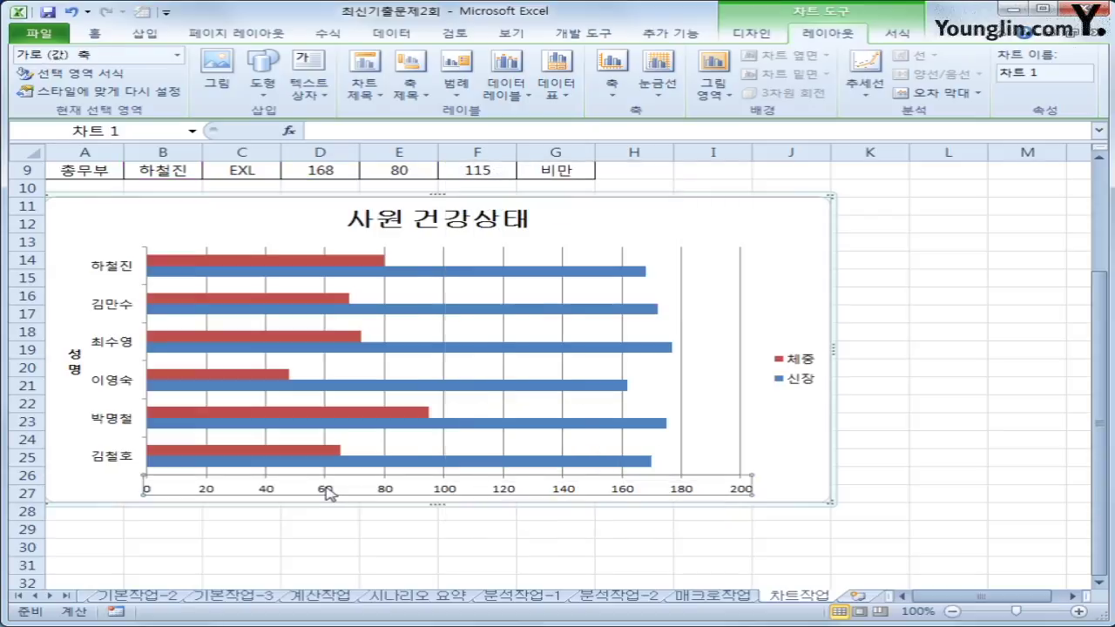
pyautogui.rightClick(331, 492)
pyautogui.click(566, 392)
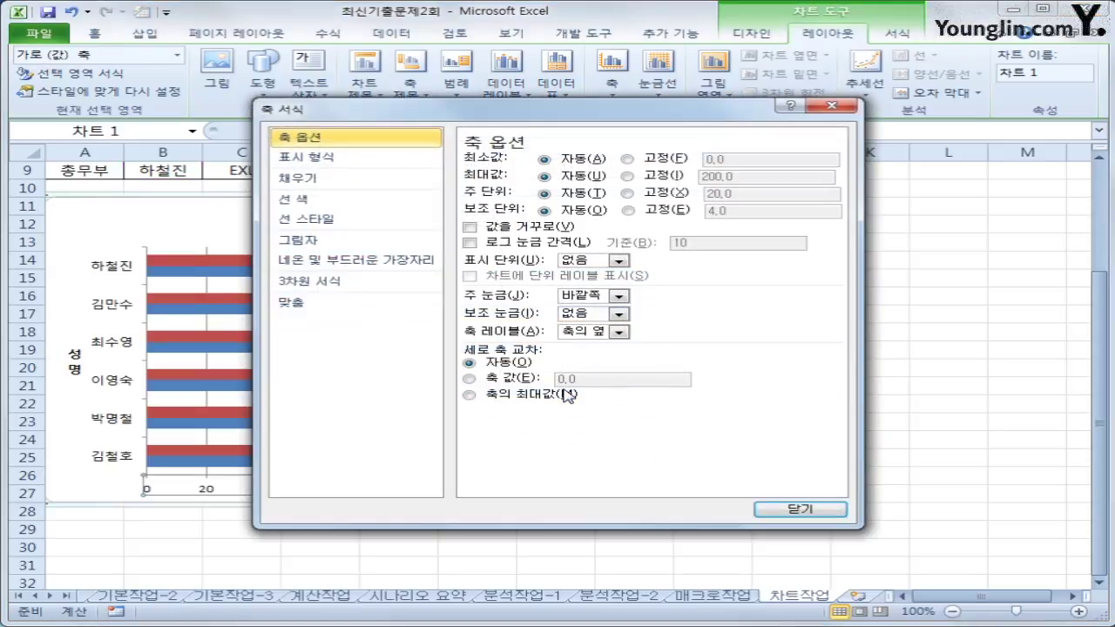
pyautogui.click(630, 159)
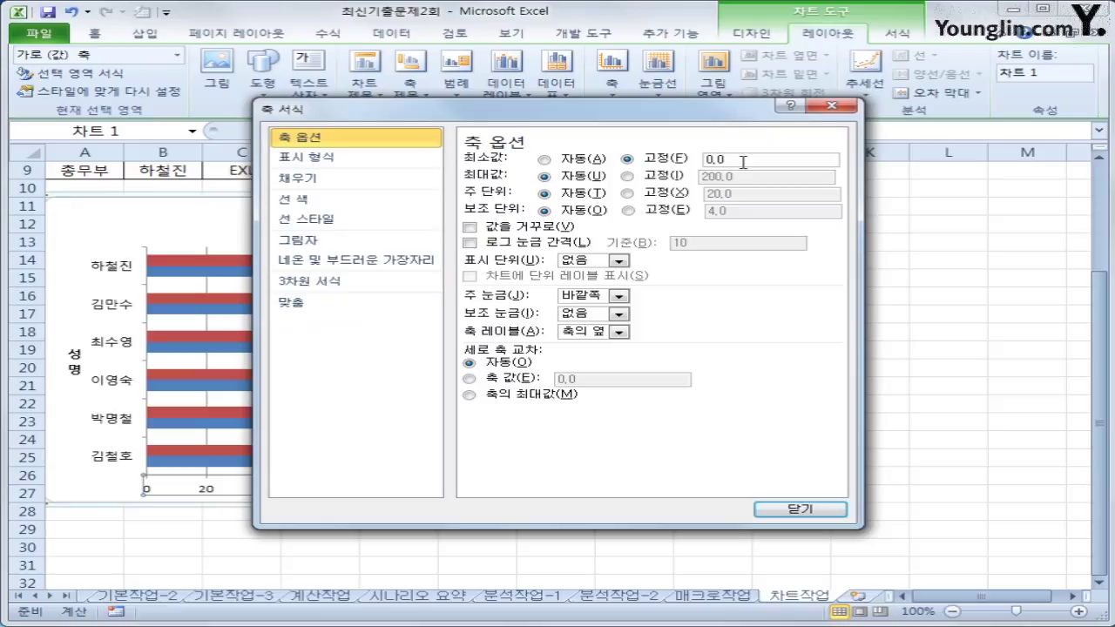
pyautogui.moveTo(742, 160); pyautogui.dragTo(622, 143)
pyautogui.write('40')
# Set the horizontal value axis to a fixed major unit of 10 and close the axis formatting
pyautogui.click(666, 193)
pyautogui.click(737, 194)
pyautogui.moveTo(738, 193); pyautogui.dragTo(646, 195)
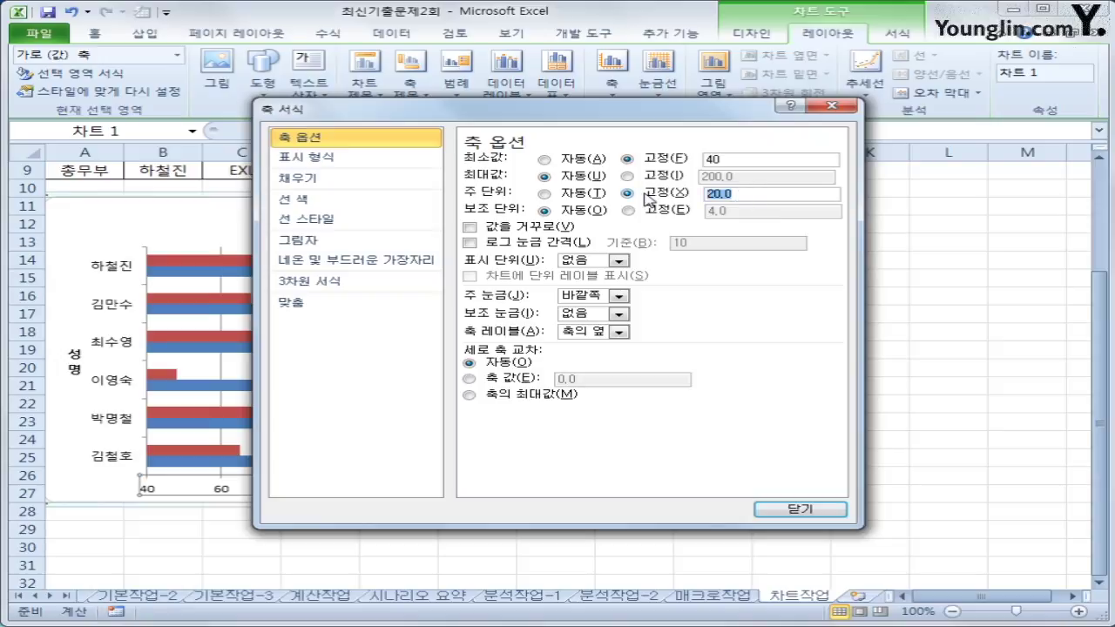
pyautogui.write('10')
pyautogui.click(781, 508)
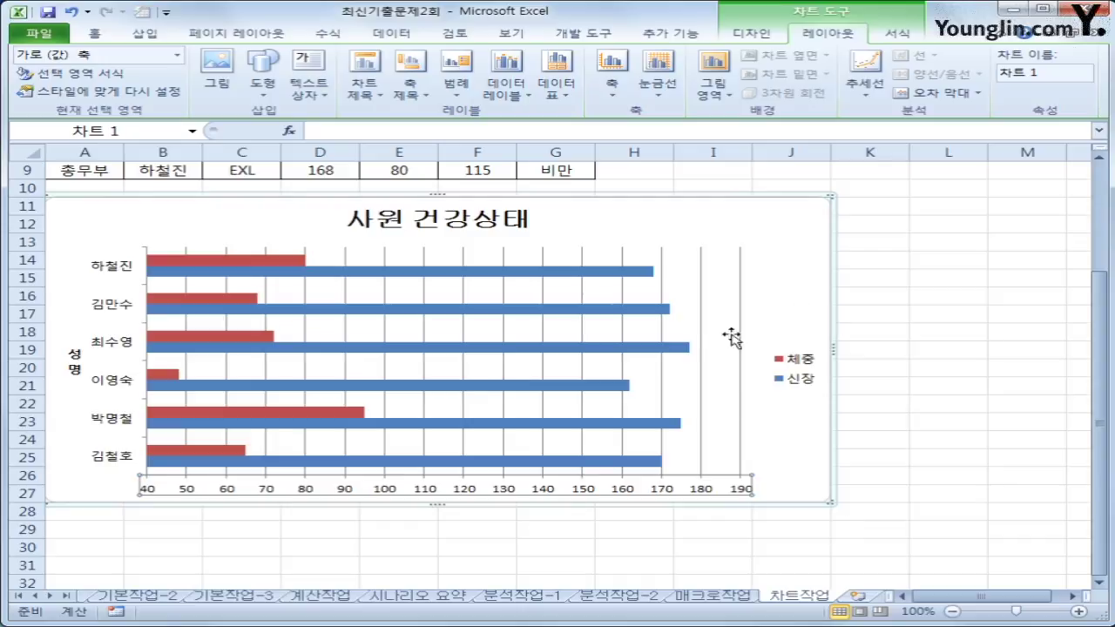
# Give the chart area's border rounded corners (둥근 모서리)
pyautogui.rightClick(761, 226)
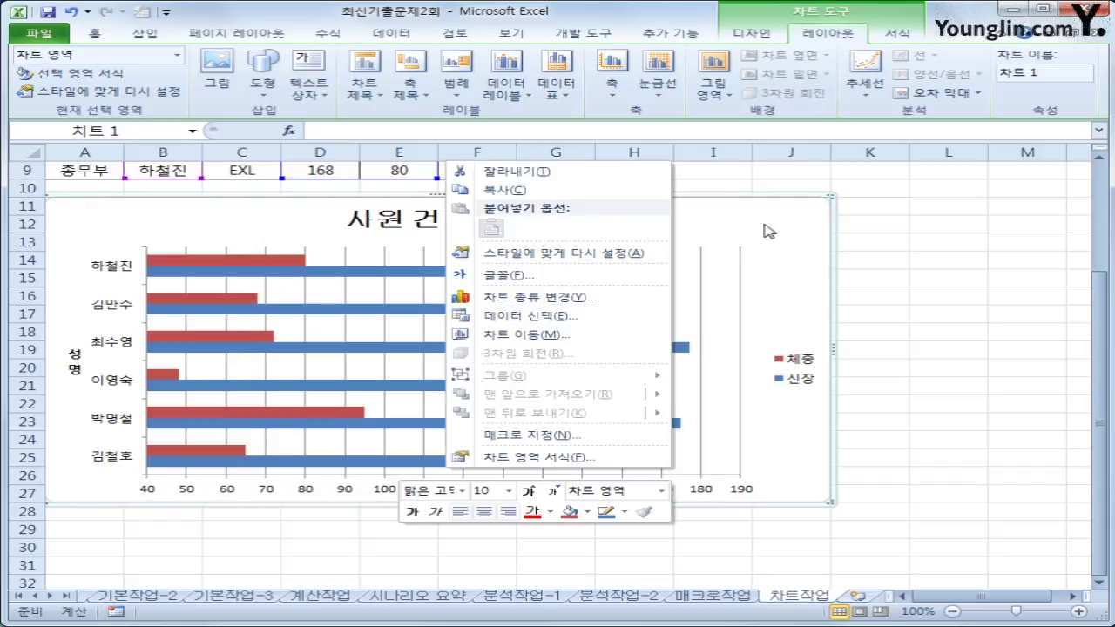
pyautogui.click(552, 457)
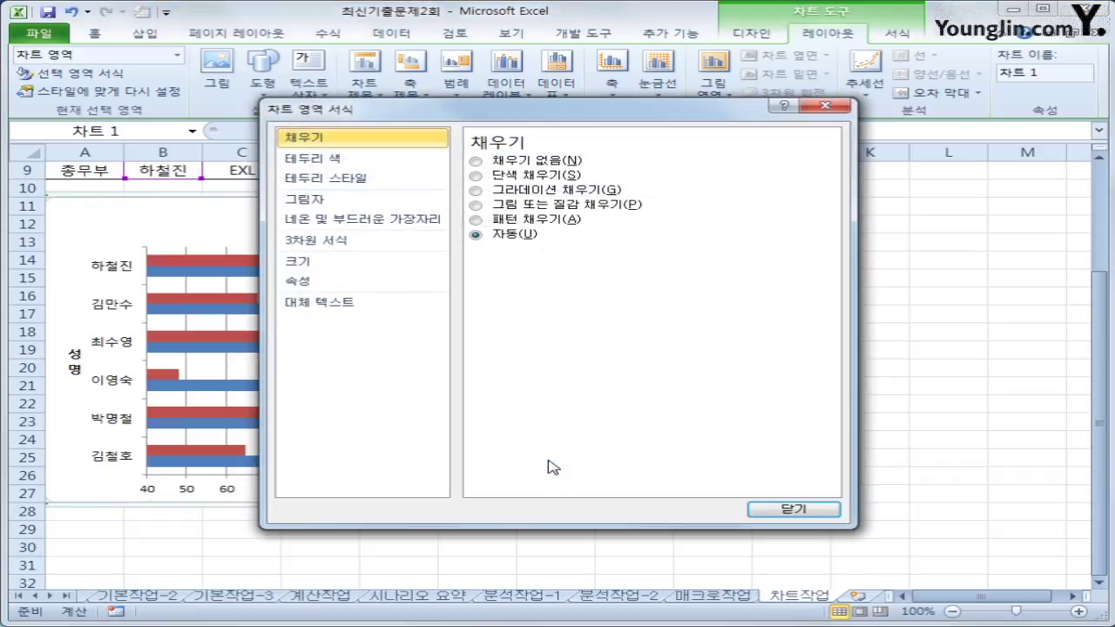
pyautogui.click(398, 180)
pyautogui.click(531, 331)
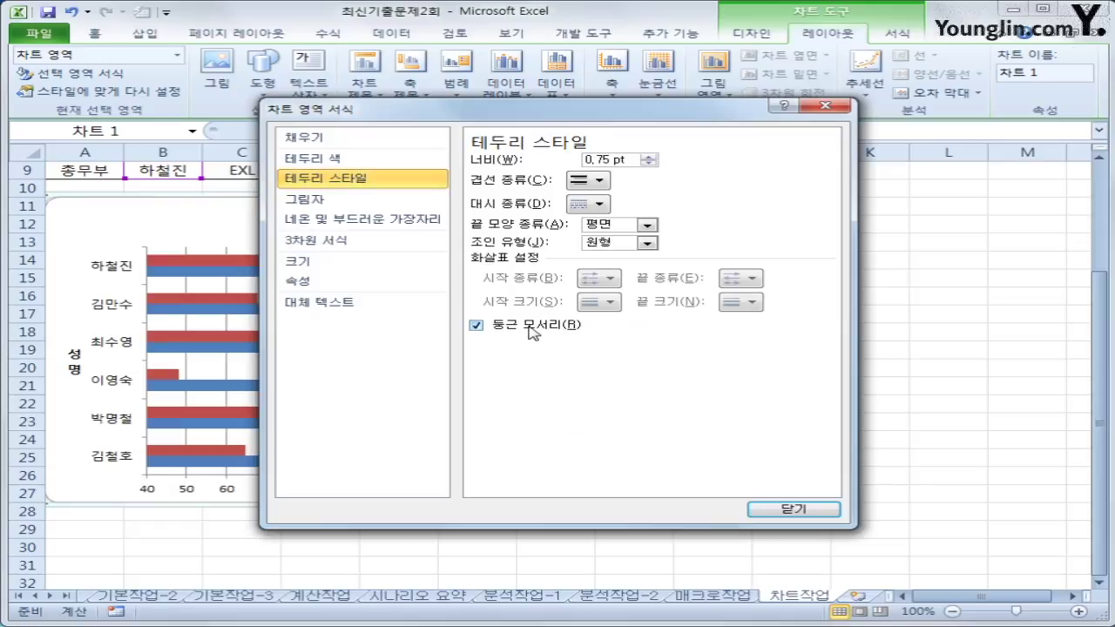
# Apply the outer (바깥쪽) shadow preset offset diagonally to the lower right to the chart area, and deselect the chart
pyautogui.click(378, 201)
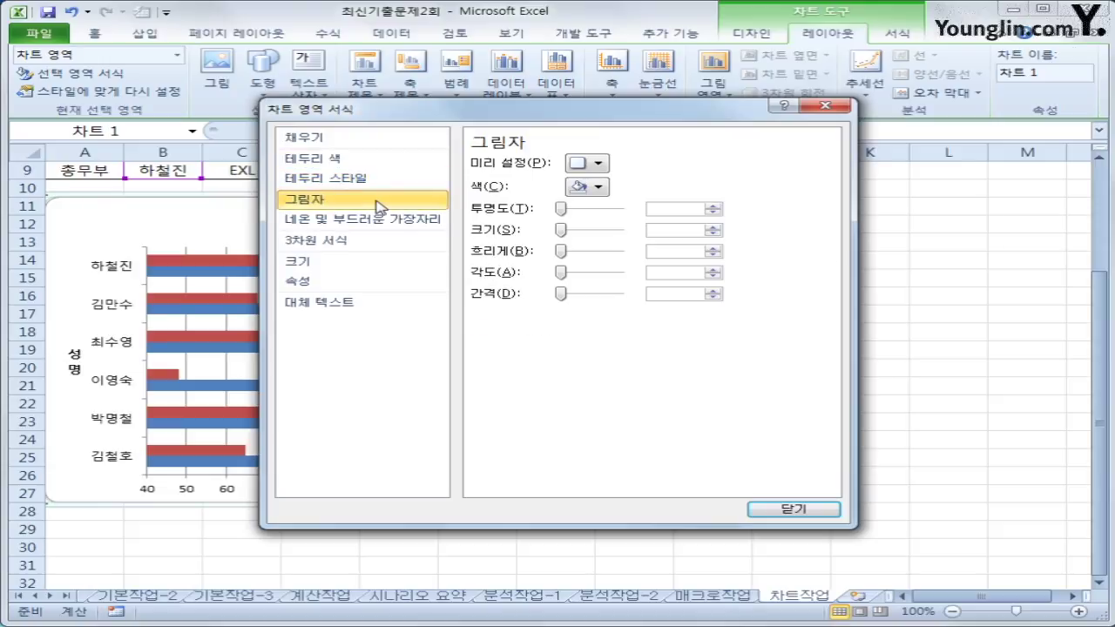
pyautogui.click(595, 166)
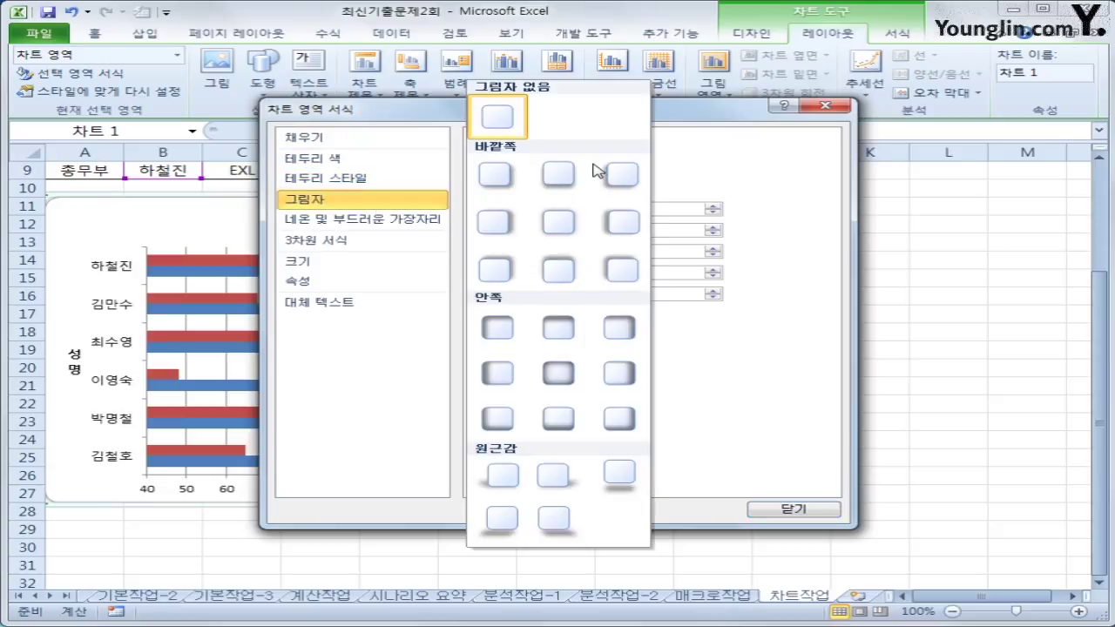
pyautogui.click(503, 178)
pyautogui.click(814, 510)
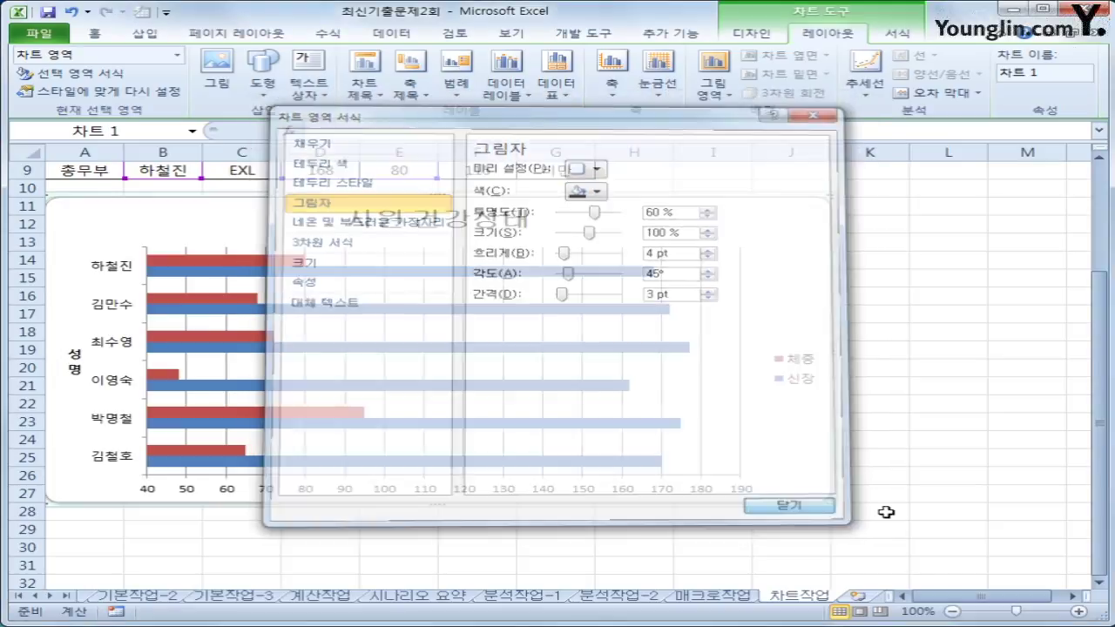
pyautogui.click(893, 512)
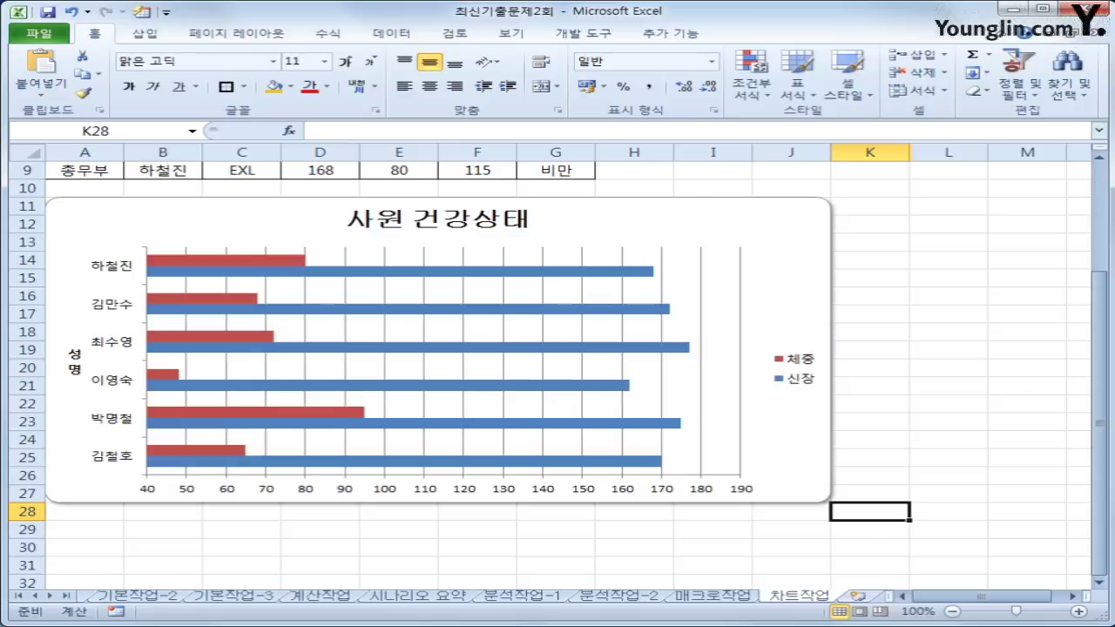
pyautogui.click(955, 527)
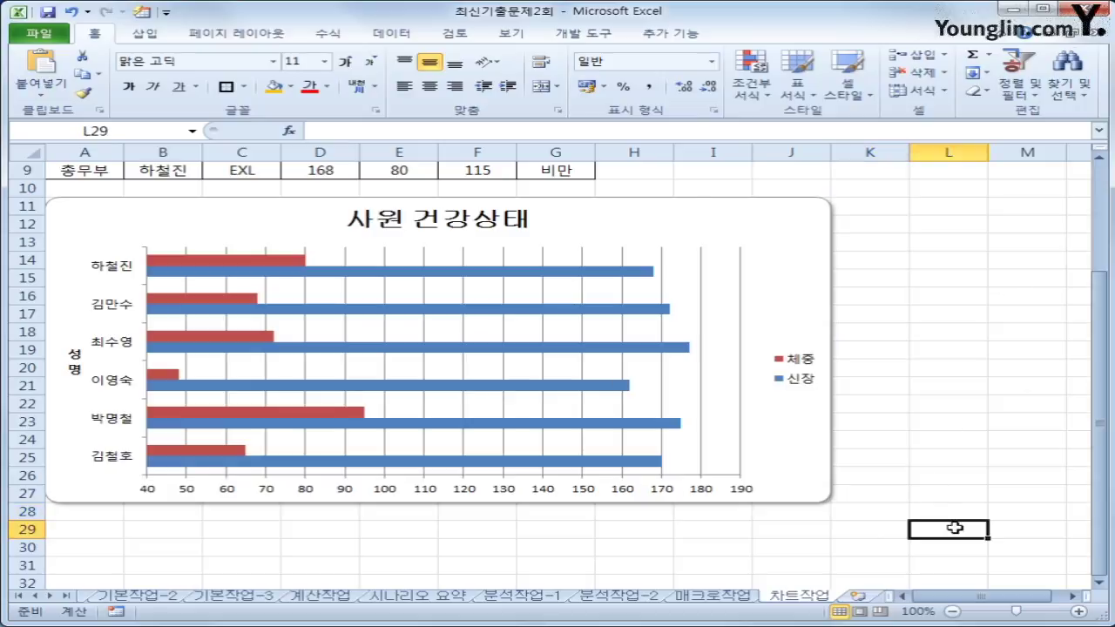